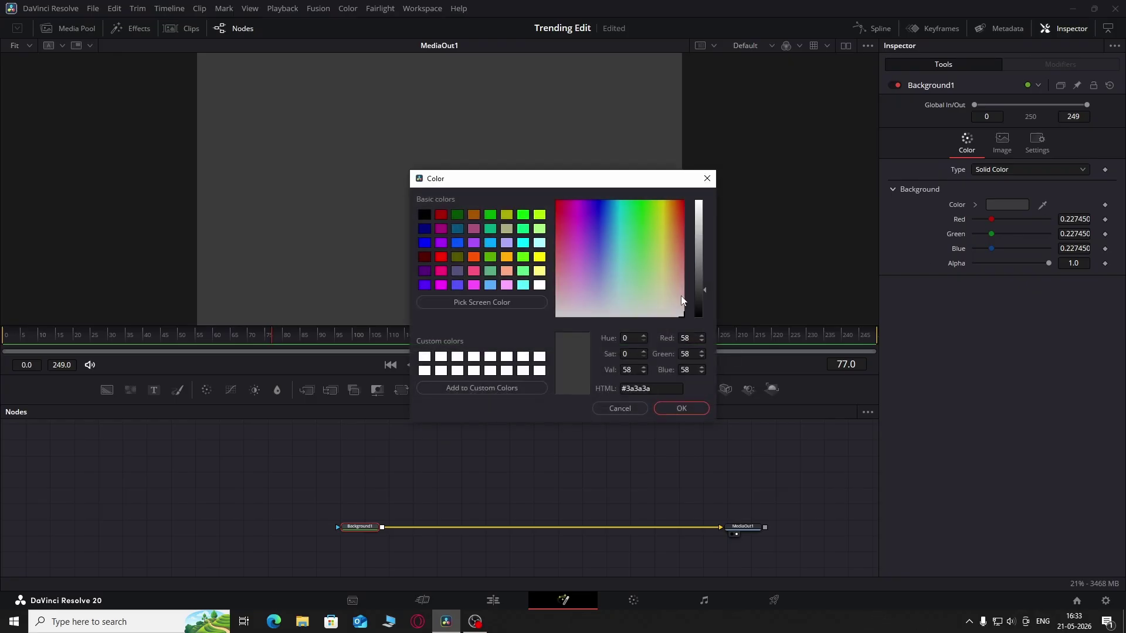
Set the first background's color to dark gray #3a3a3a
drag(623, 186, 624, 215)
click(681, 437)
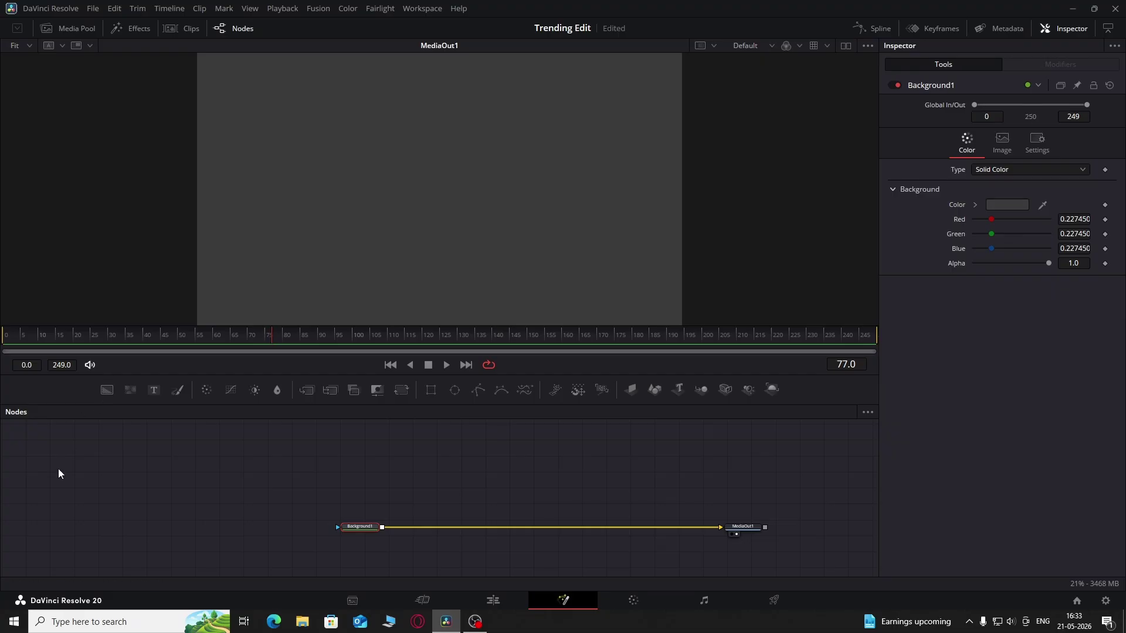
Merge a second background over the gray one and mask it with a rectangle 0.784 wide and 0.358 high
drag(107, 390, 382, 529)
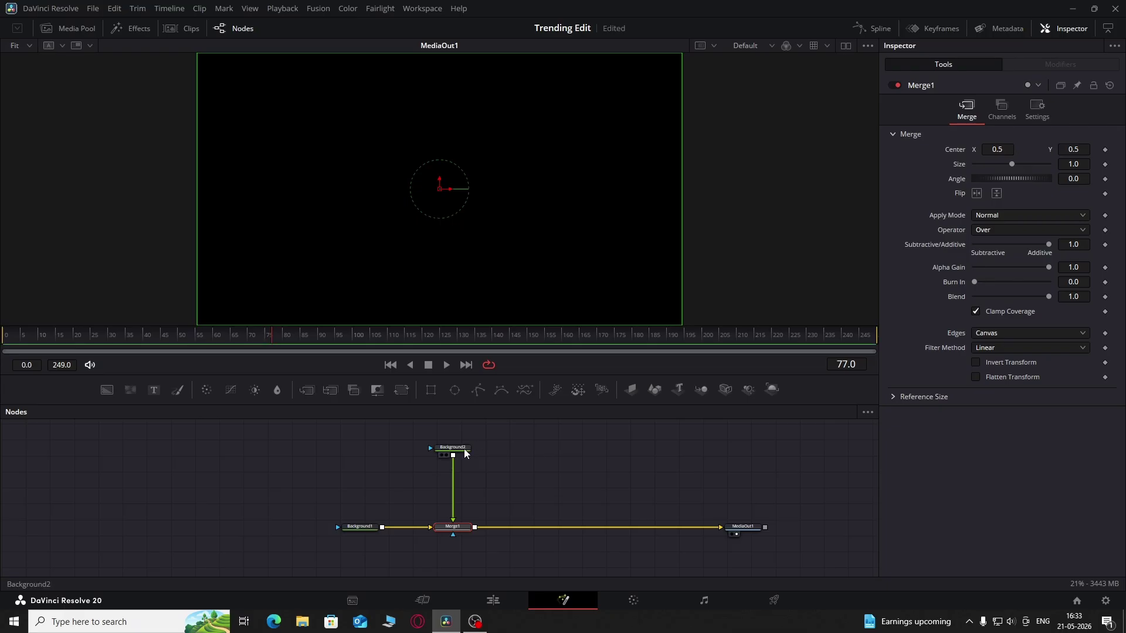
click(466, 453)
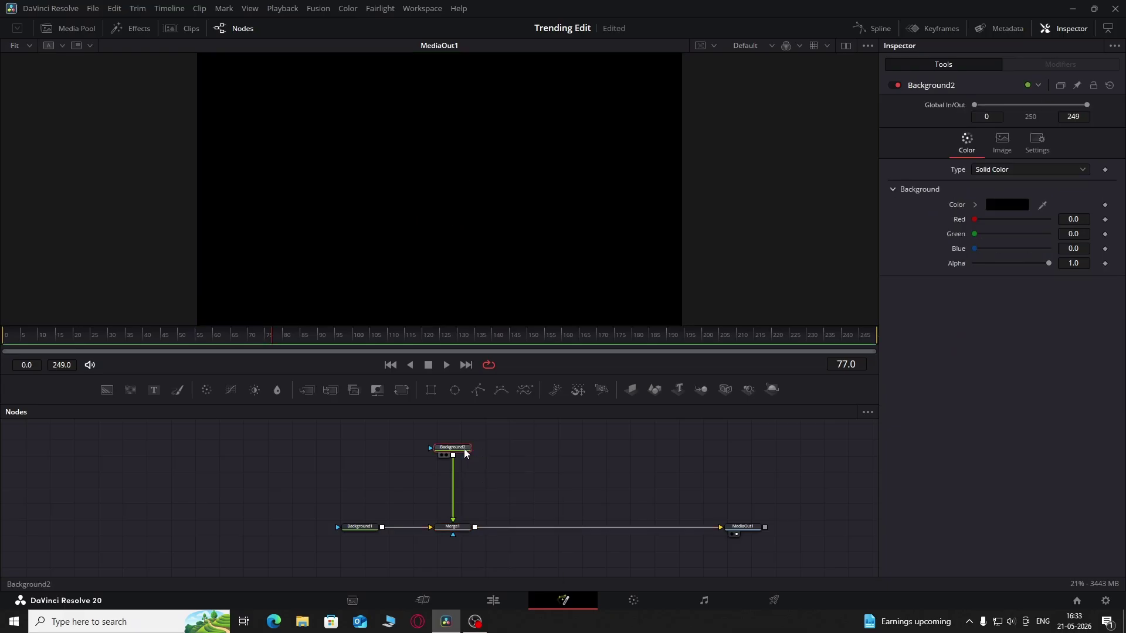
click(426, 389)
mouse_move(1062, 261)
mouse_down()
mouse_move(1083, 264)
mouse_move(1077, 275)
mouse_move(1077, 261)
mouse_up()
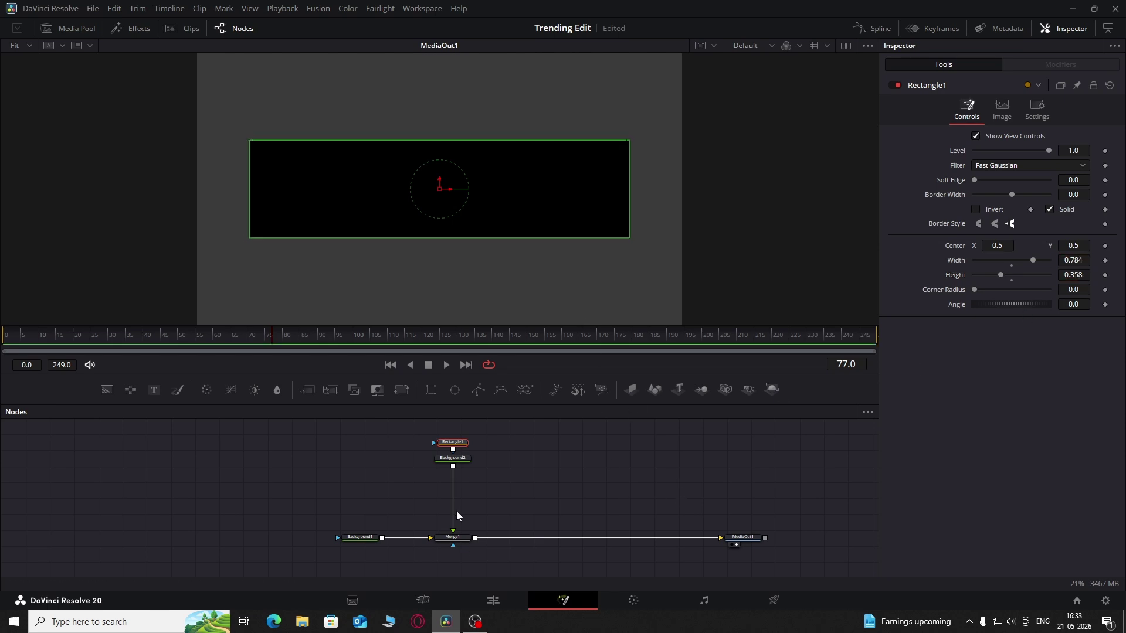
Switch the masked background's type to Gradient and run its linear gradient vertically from below the rectangle to above it
click(466, 461)
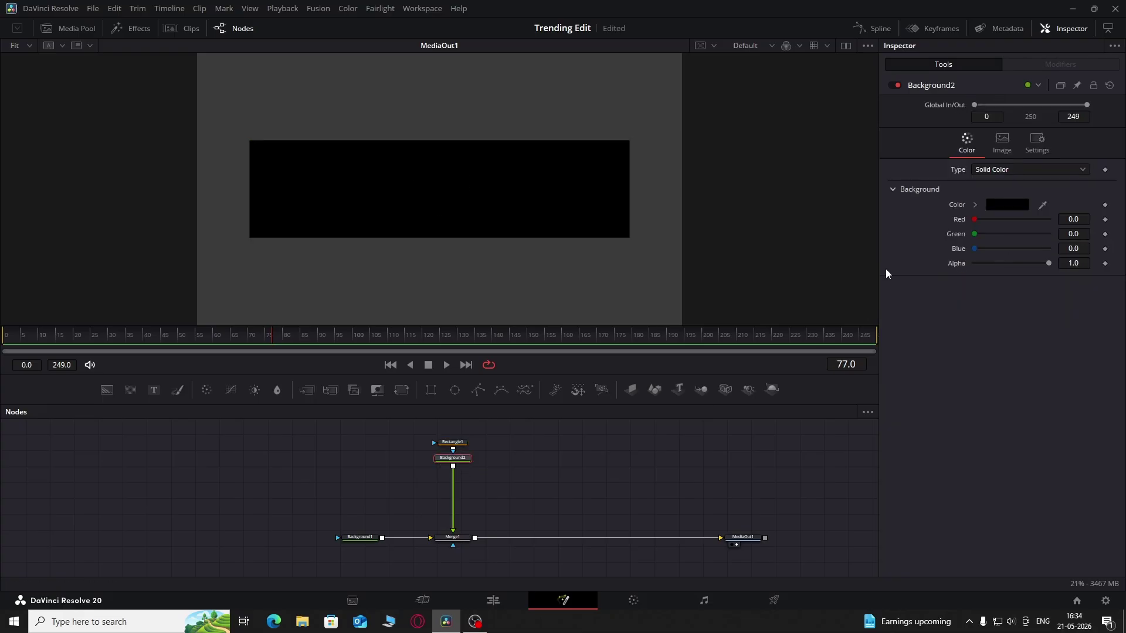
click(1000, 172)
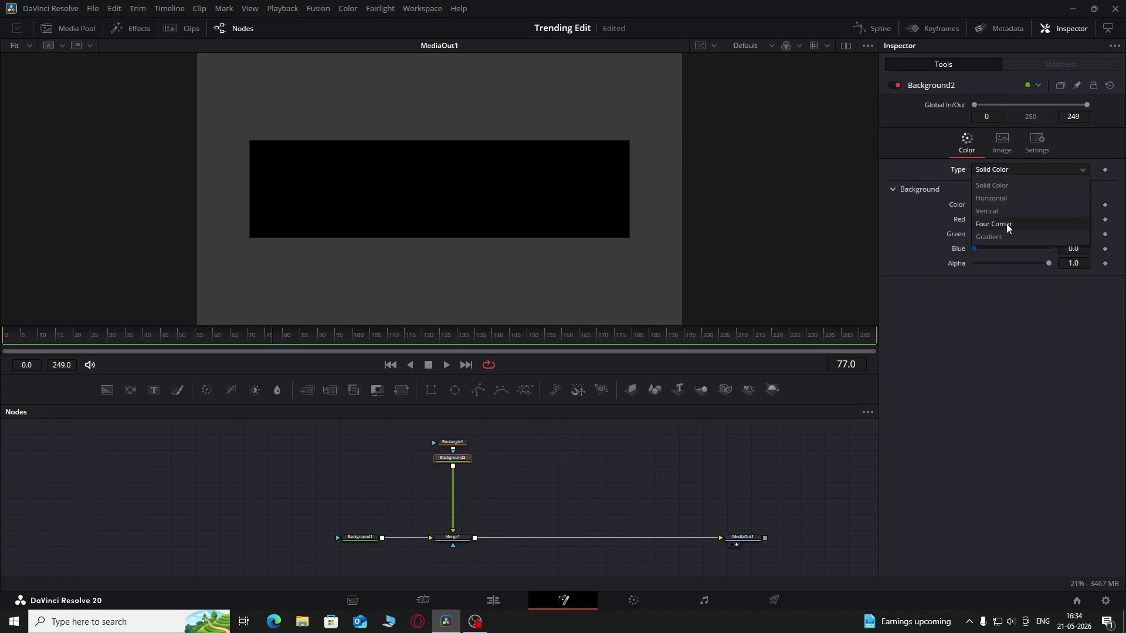
click(991, 237)
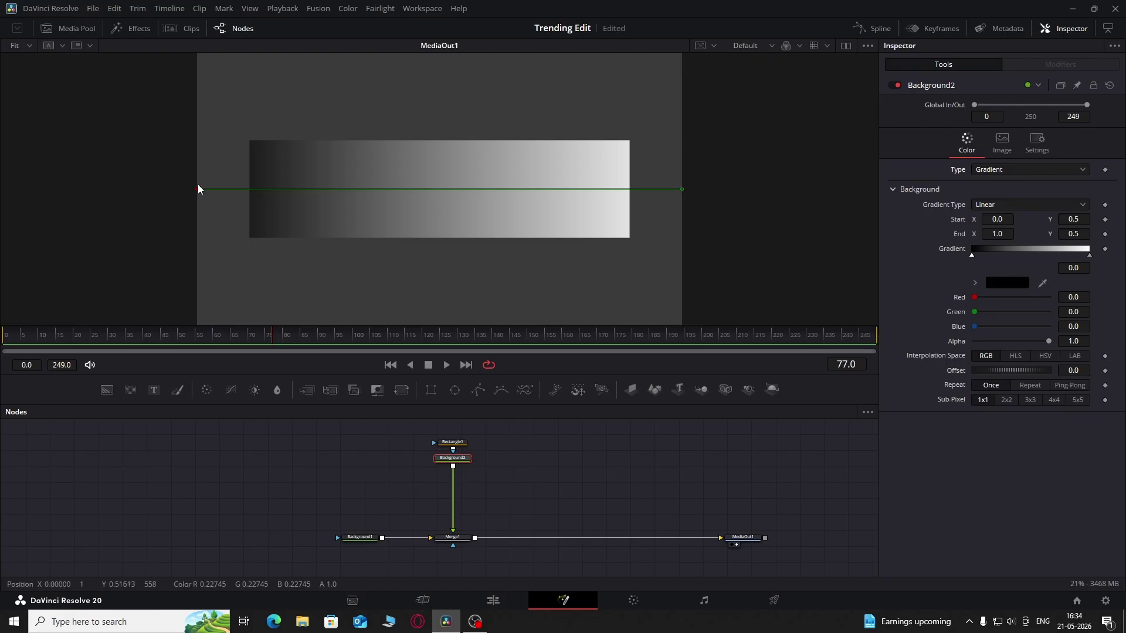
drag(197, 191, 416, 242)
drag(681, 189, 431, 135)
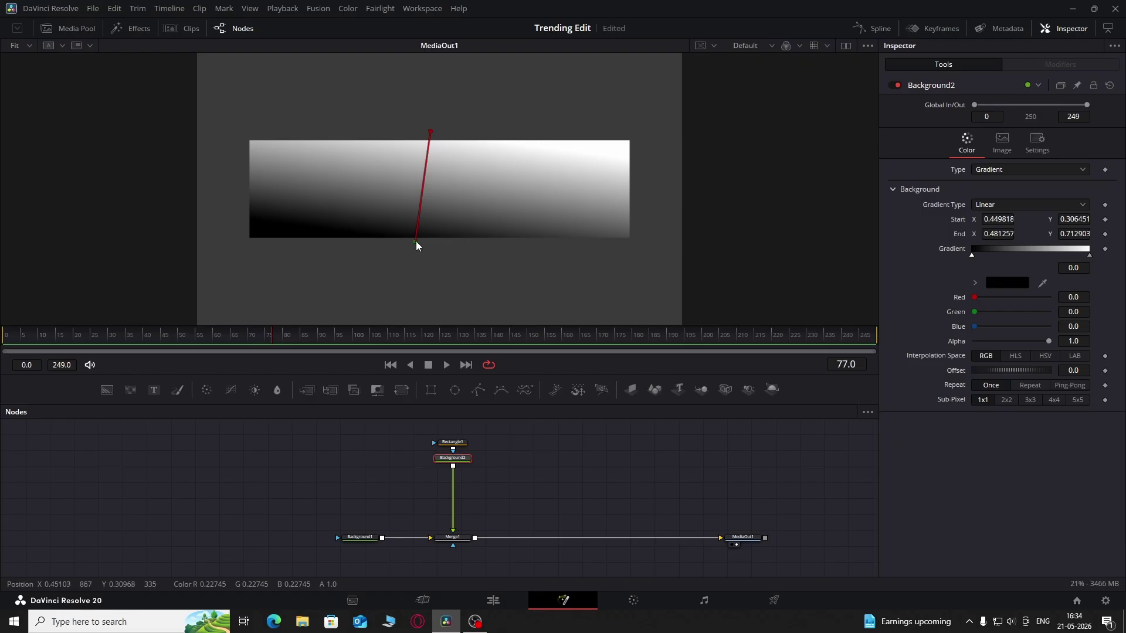
drag(416, 242, 430, 265)
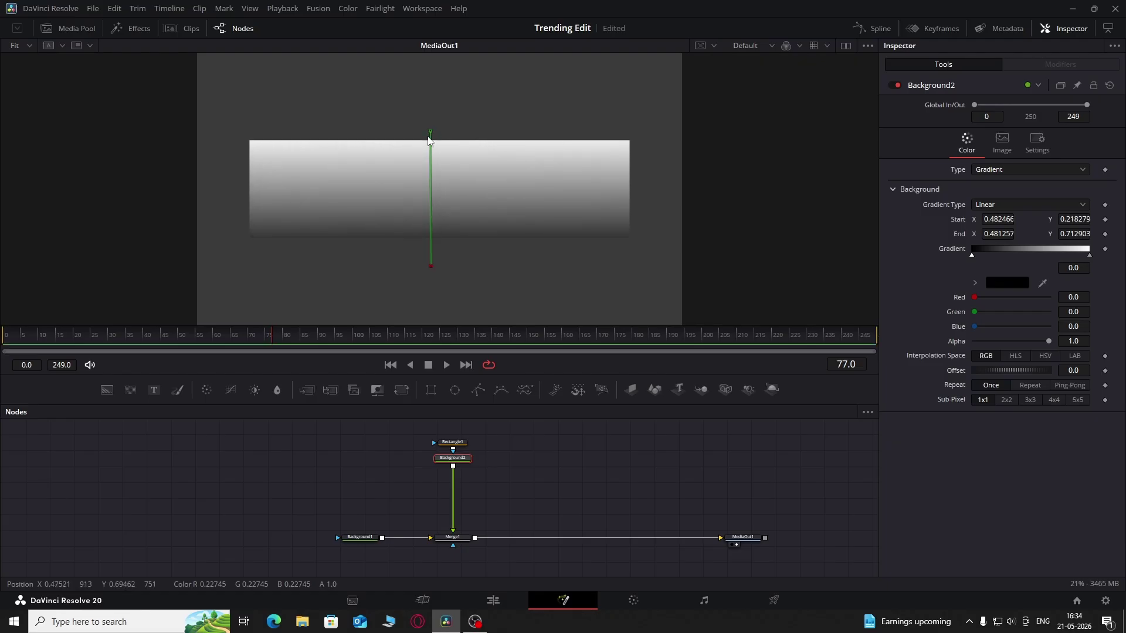
drag(430, 131, 430, 114)
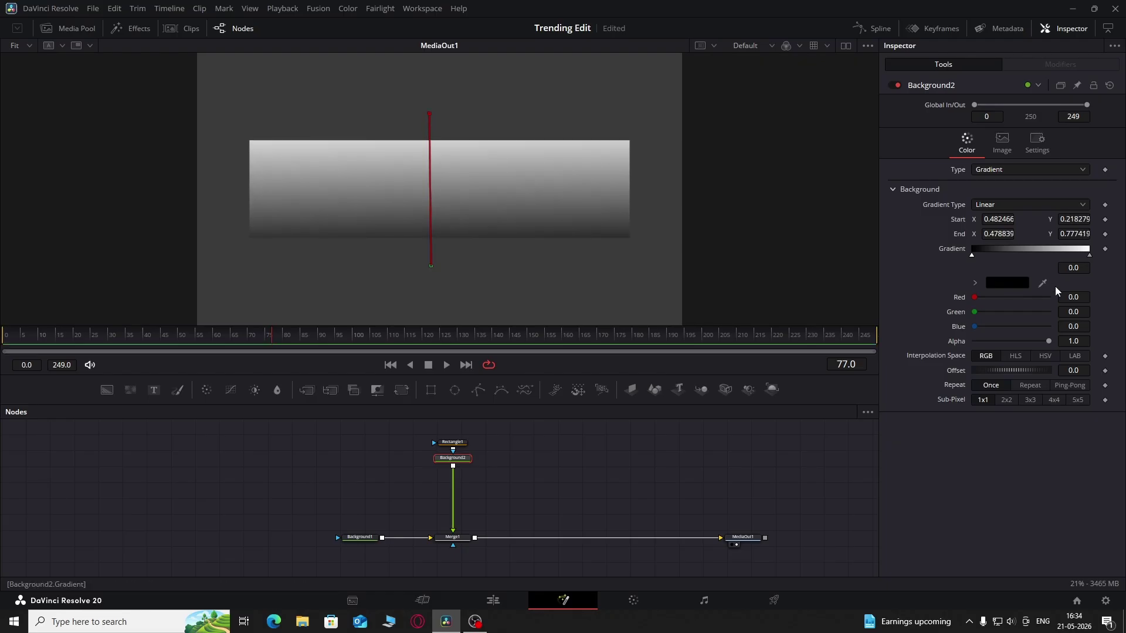
Recolor the gradient's white end stop to light orange with red 1.0, green about 0.686 and blue about 0.412
click(1090, 256)
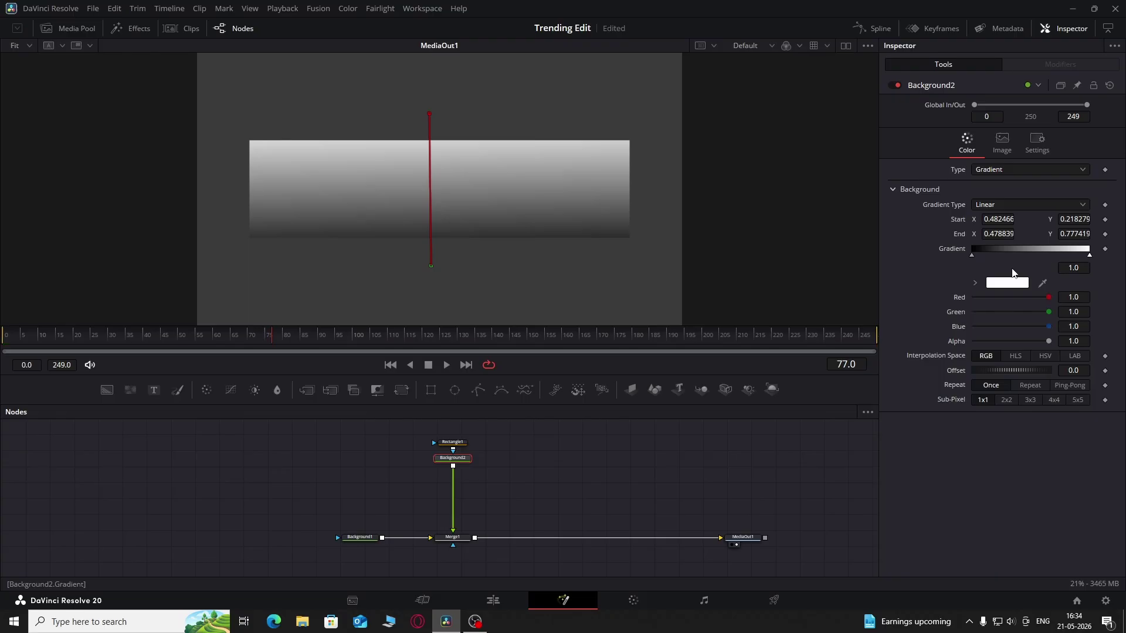
click(1008, 284)
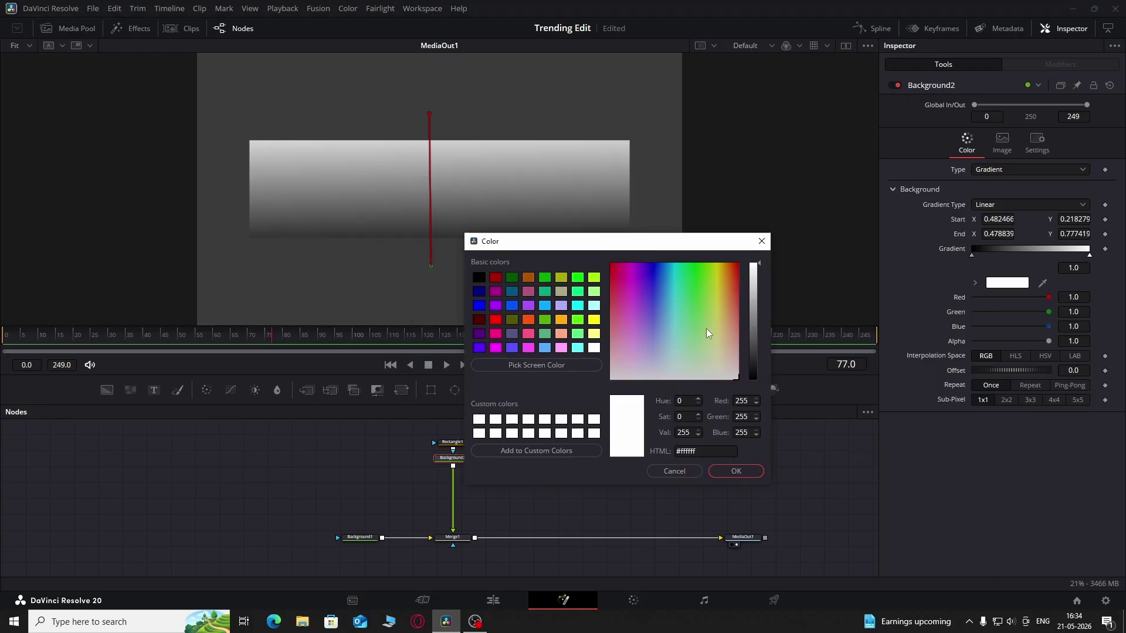
drag(708, 345, 729, 315)
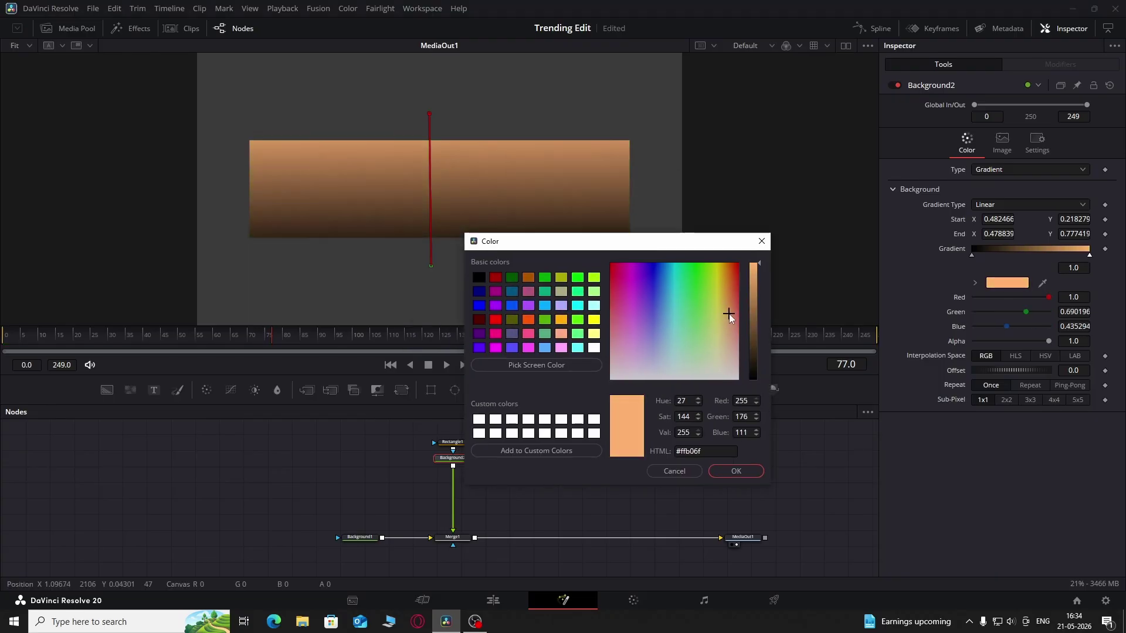
click(729, 308)
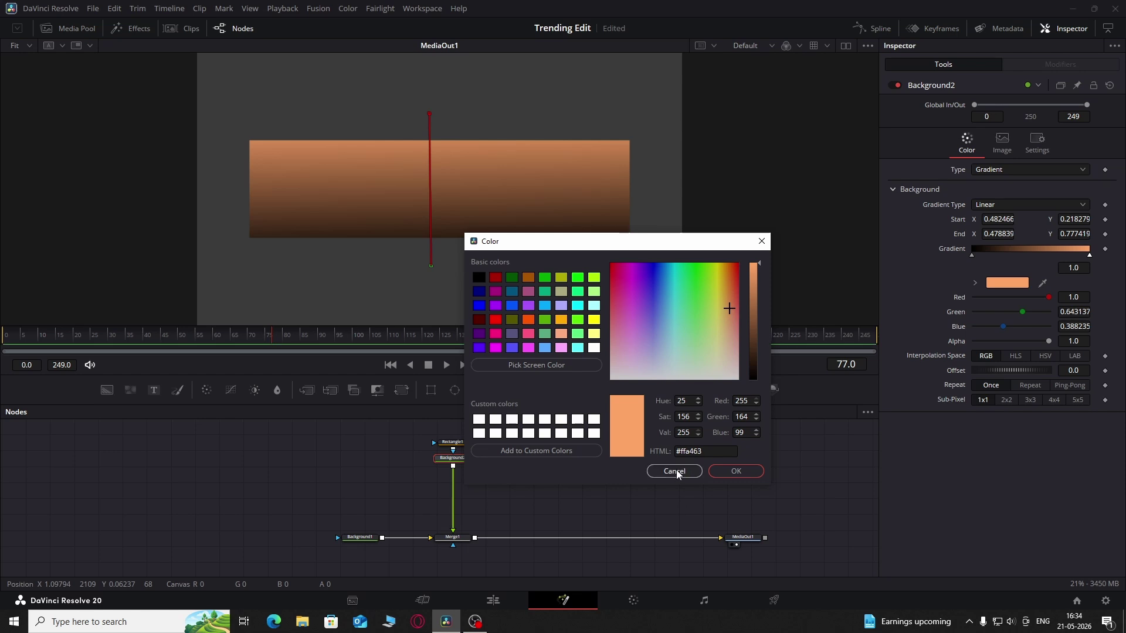
key(Return)
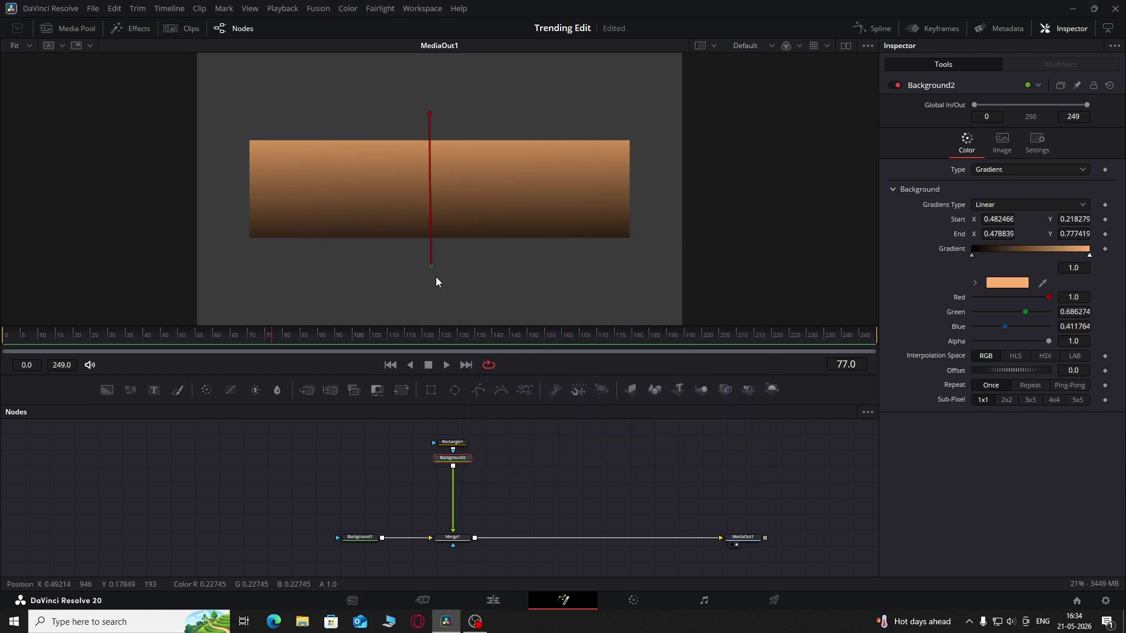
Extend the gradient line slightly, placing its start at about 0.486, 0.182 and its end at about 0.491, 0.786
mouse_move(431, 265)
mouse_down()
mouse_move(441, 265)
mouse_move(433, 276)
mouse_up()
drag(431, 119, 437, 117)
click(672, 511)
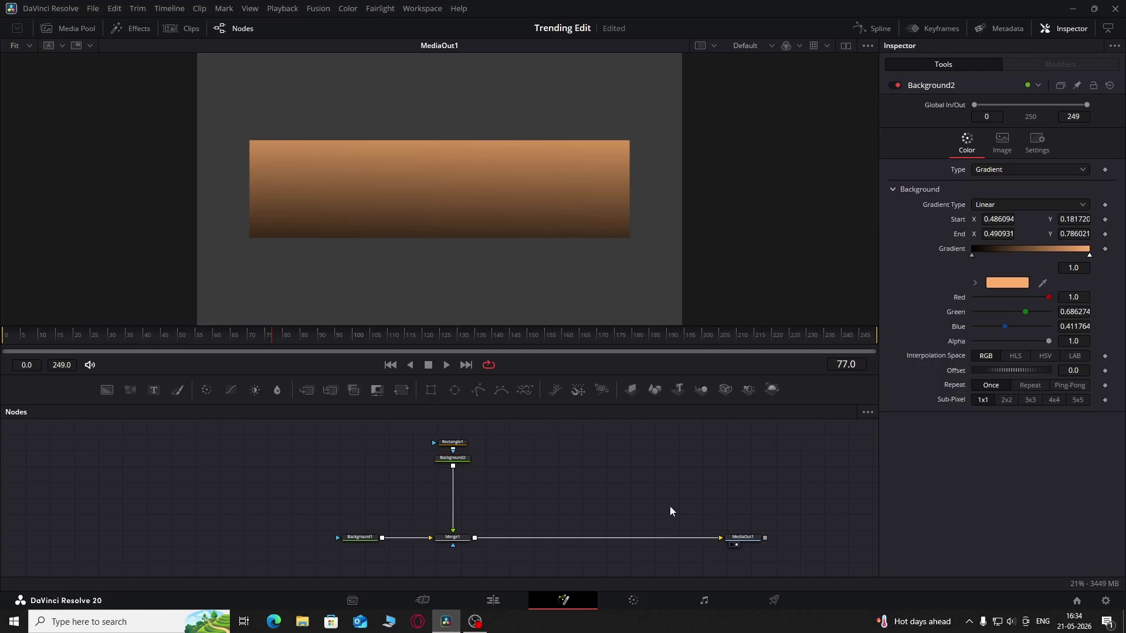
Add a Film Grain node between the gradient background and the merge
click(471, 462)
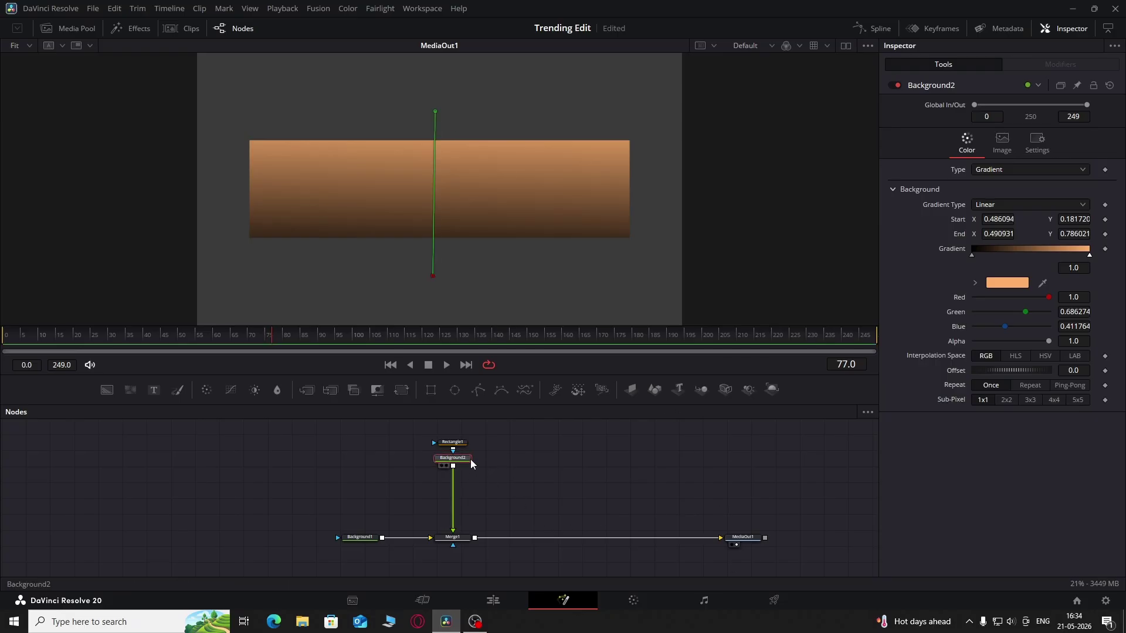
key(shift+space)
text(gra)
key(Return)
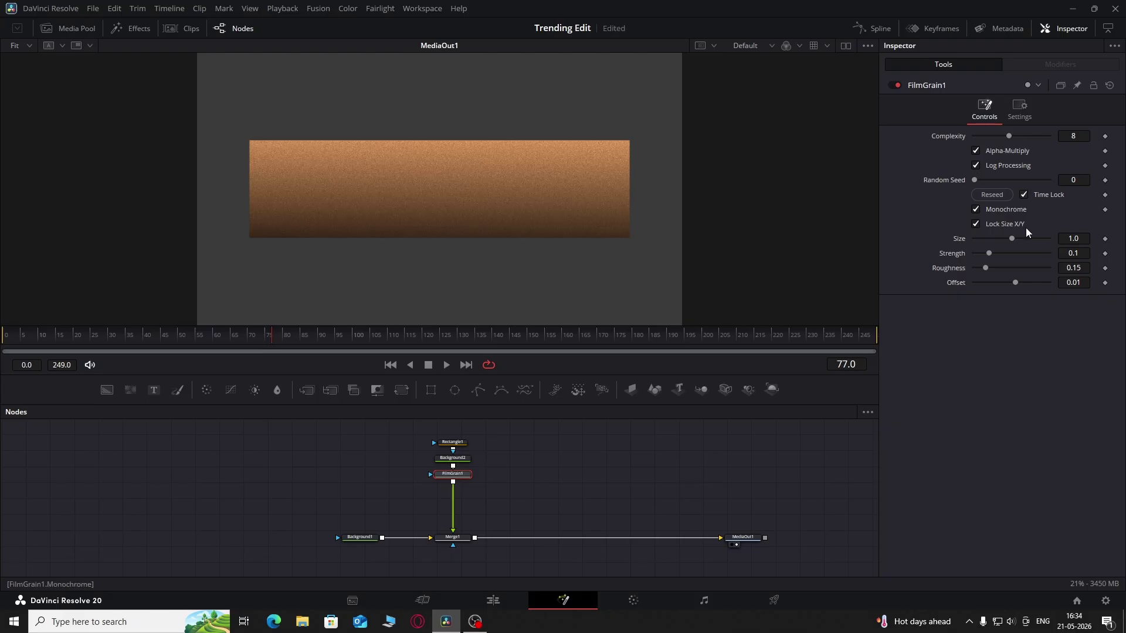
Reduce the film grain size to 0.033 and its strength to 0.0618, checking the grain in playback
drag(1011, 240, 1000, 244)
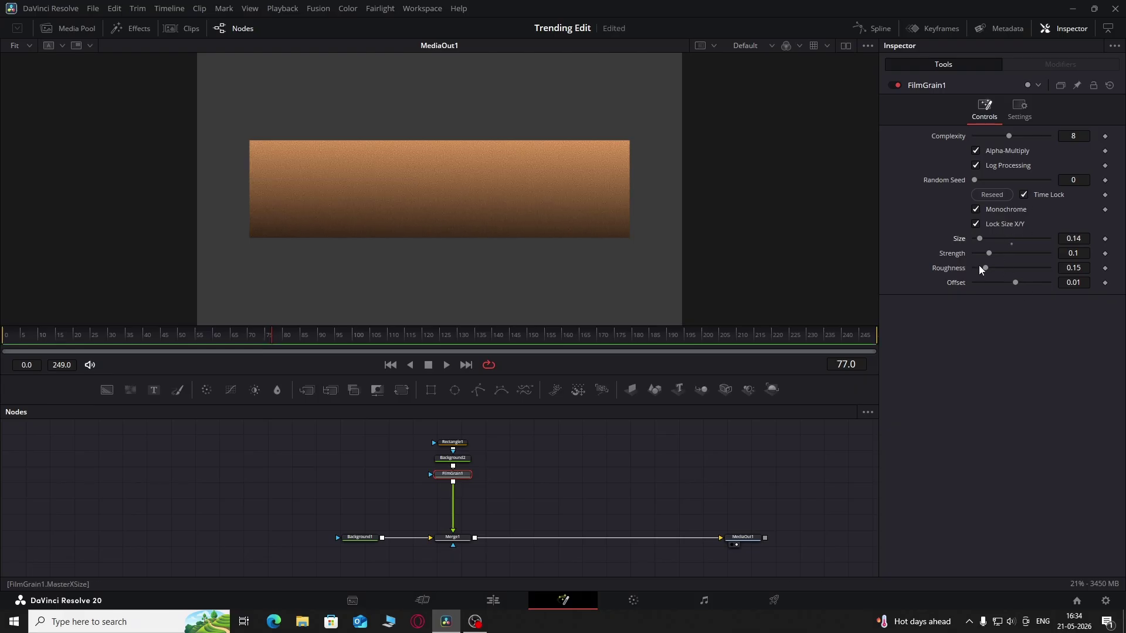
key(space)
drag(1078, 240, 1055, 240)
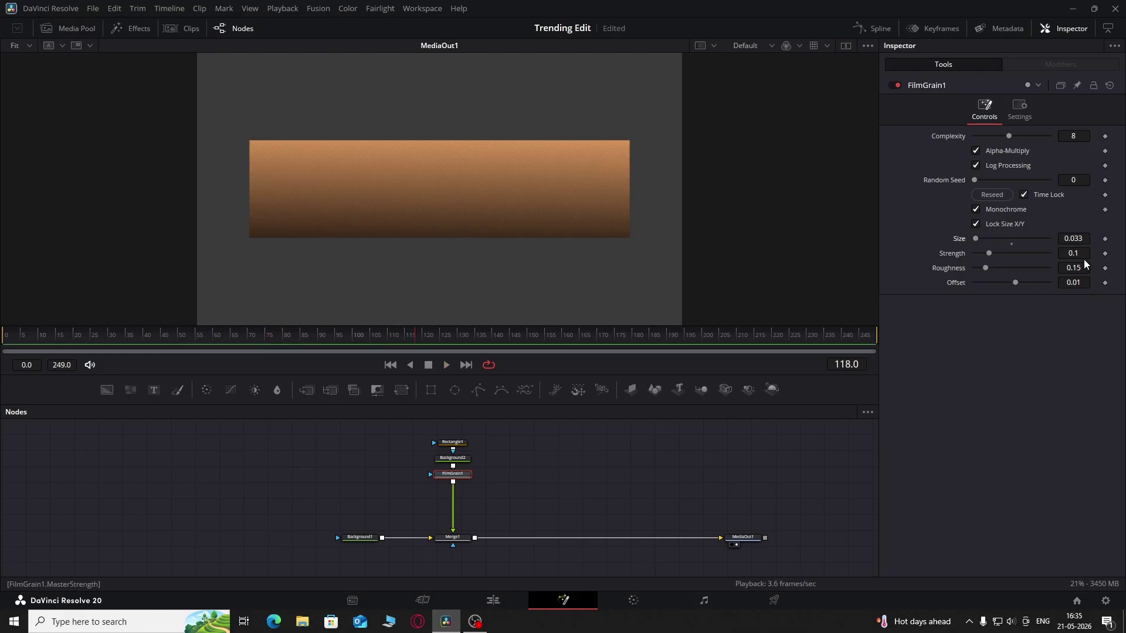
click(1074, 253)
text(0.0618)
key(Return)
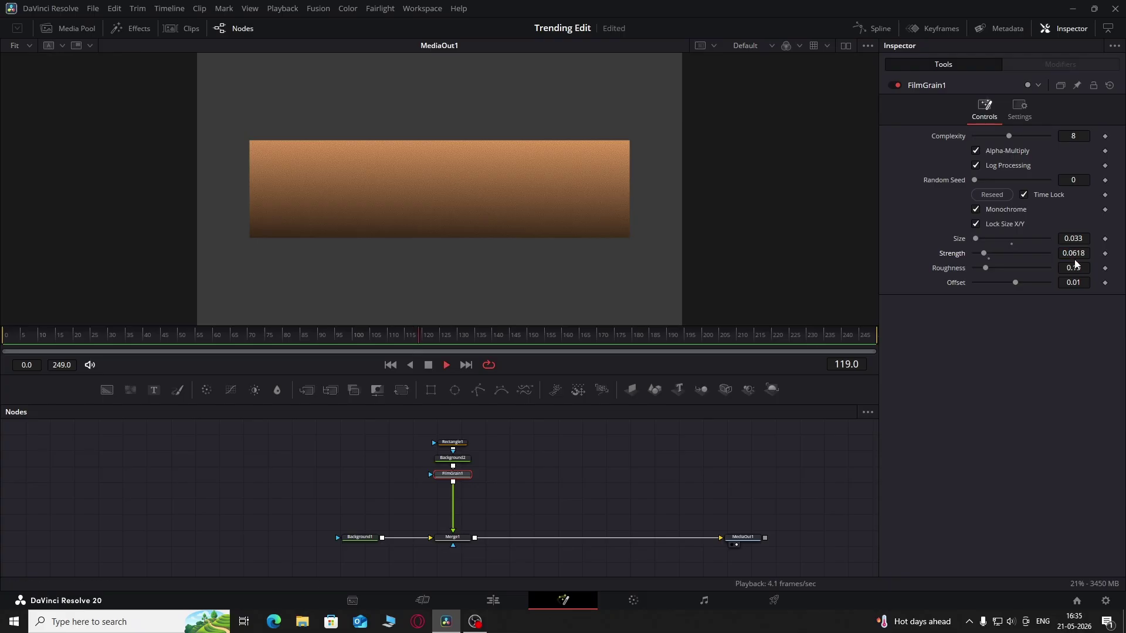
key(space)
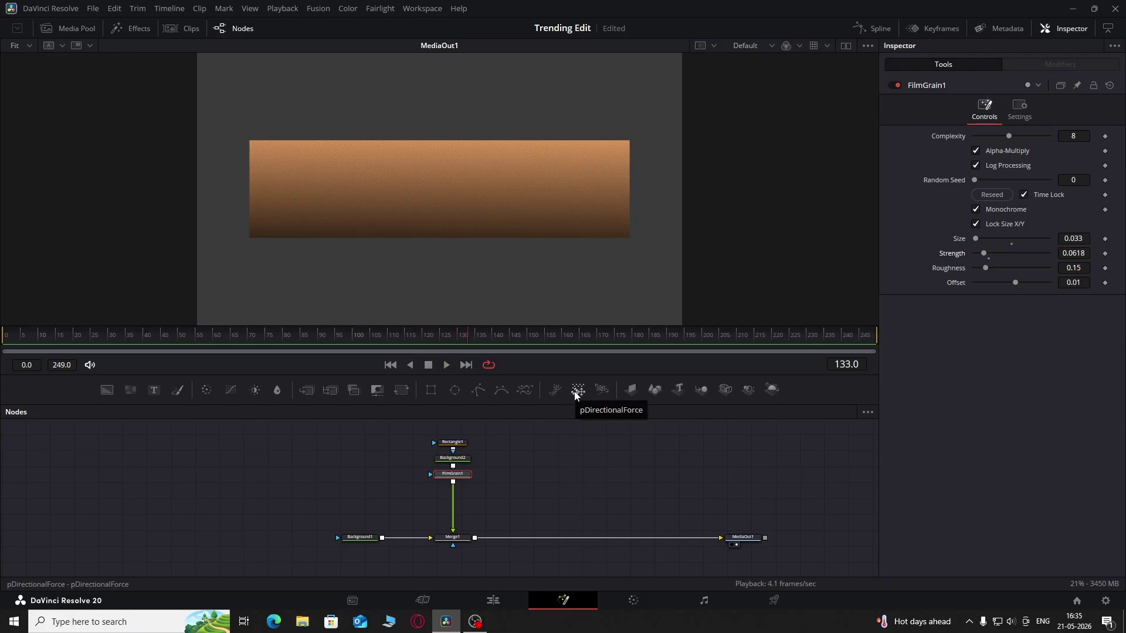
Add a Flicker Addition node between the film grain and the merge
drag(570, 489, 440, 512)
key(shift+space)
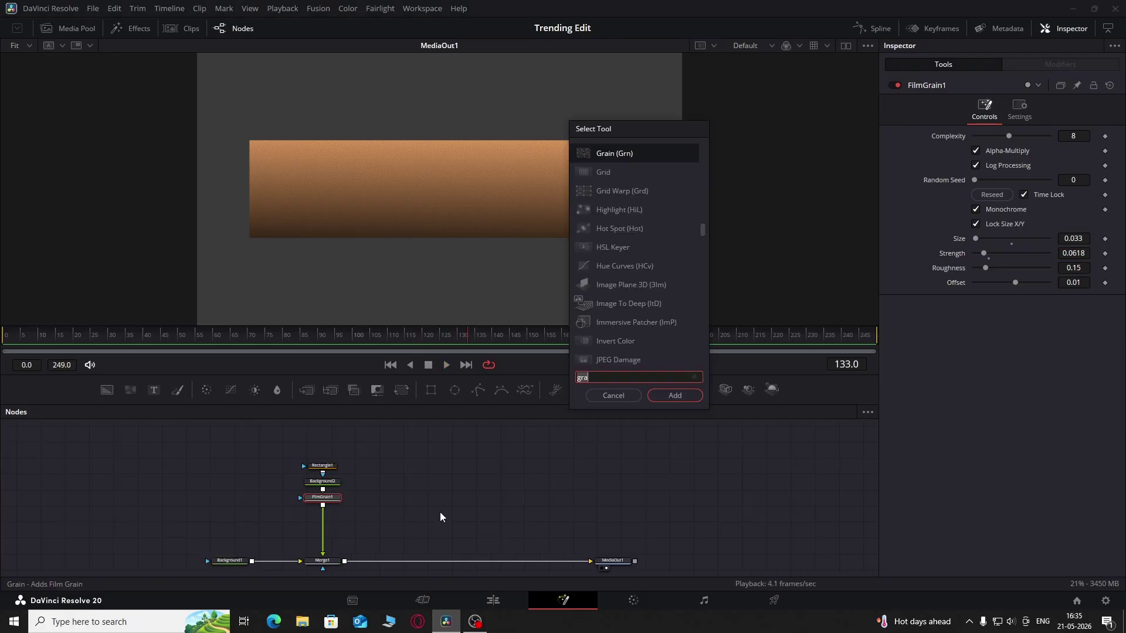
text(fli)
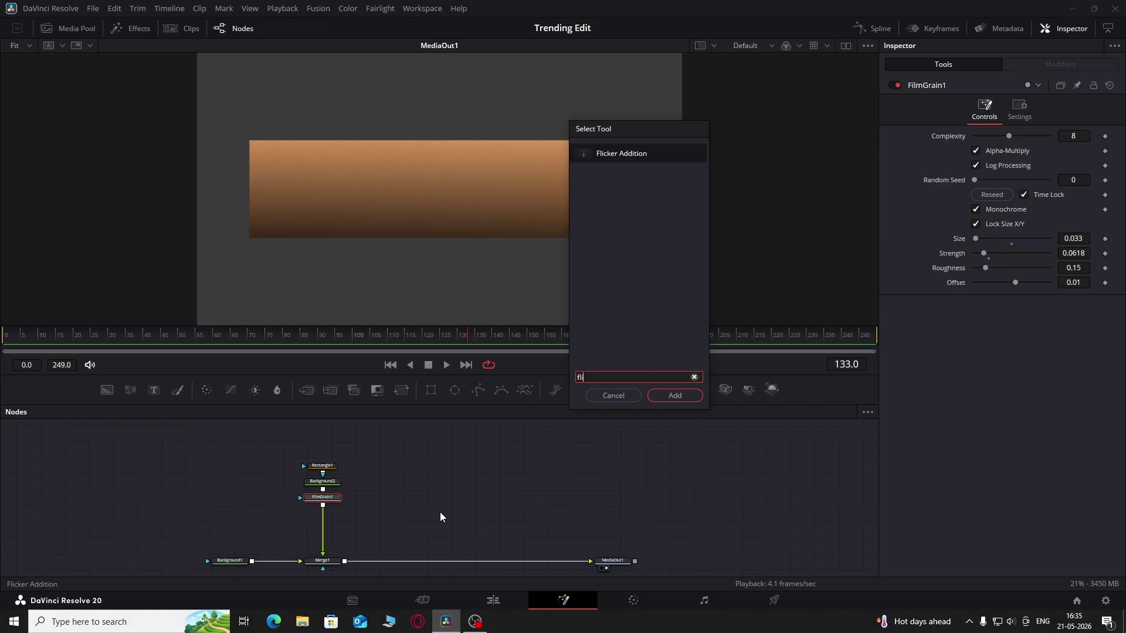
click(674, 395)
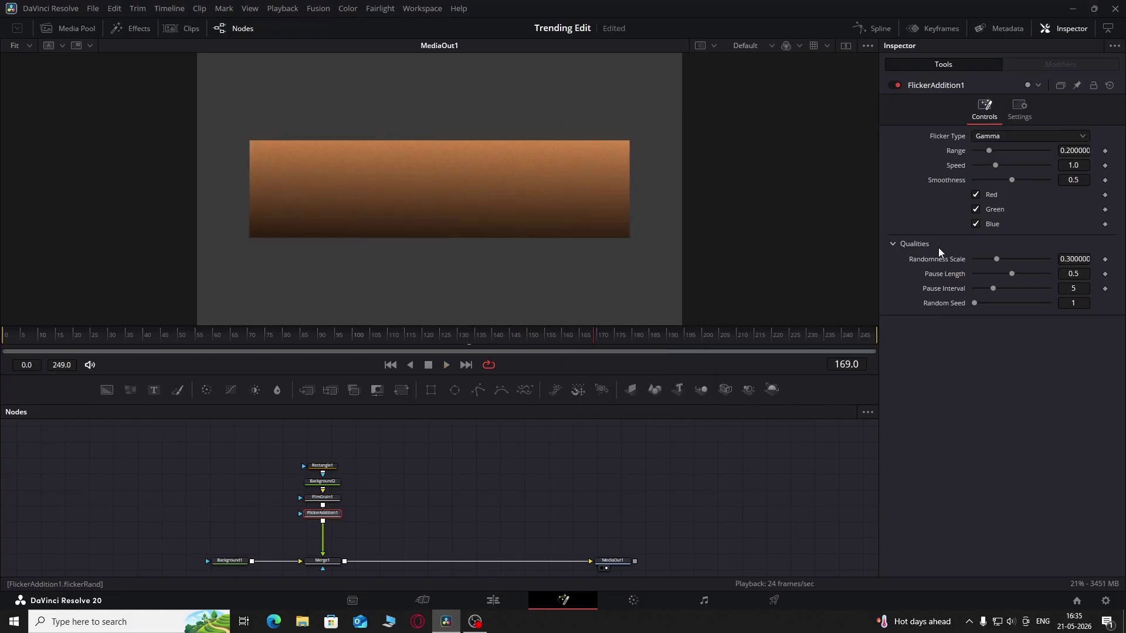
Set the flicker range to 0.083 and speed to 0.358, previewing the effect in playback
click(1082, 151)
text(0.13)
key(Return)
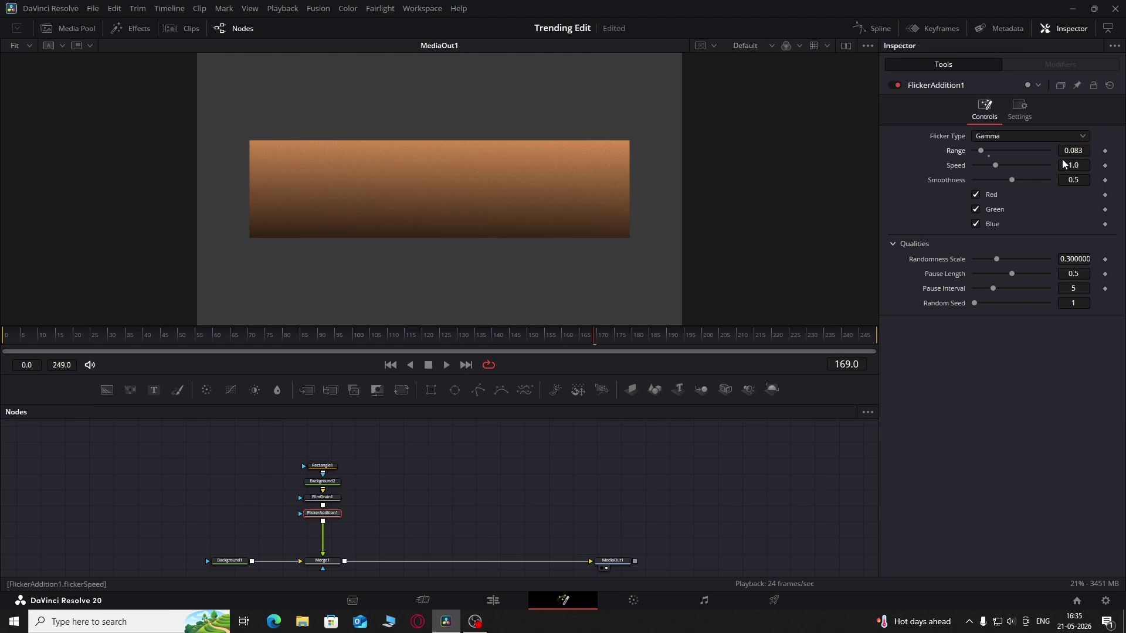
mouse_move(1064, 165)
mouse_down()
mouse_move(1026, 165)
mouse_move(1065, 180)
mouse_up()
key(space)
key(space)
double_click(1074, 180)
text(0.213)
key(Return)
key(space)
key(space)
click(1011, 186)
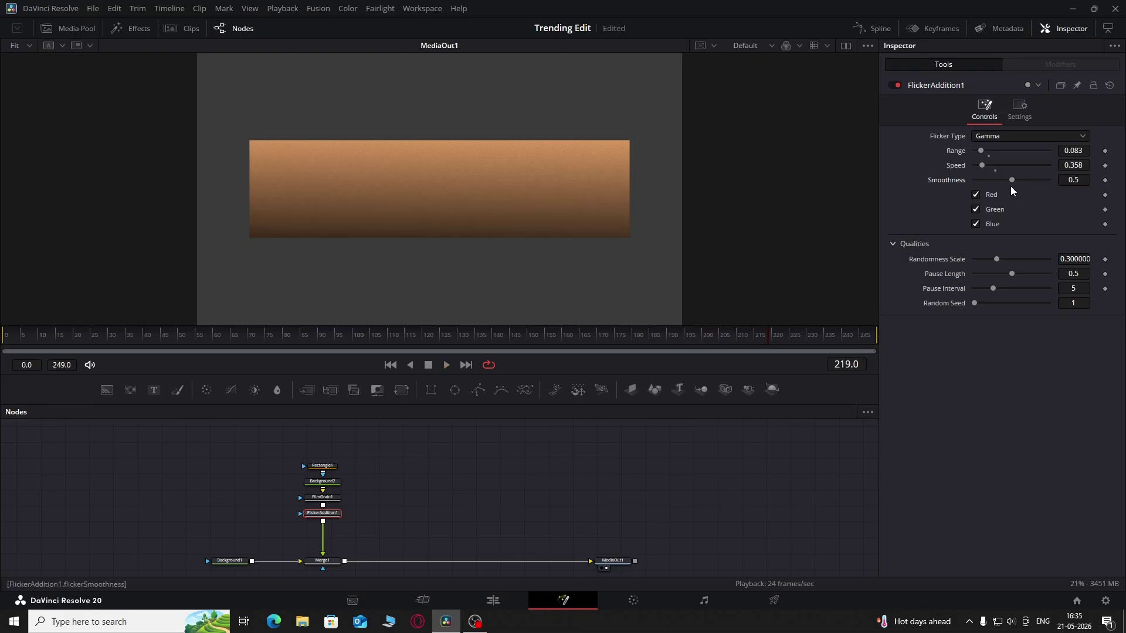
key(space)
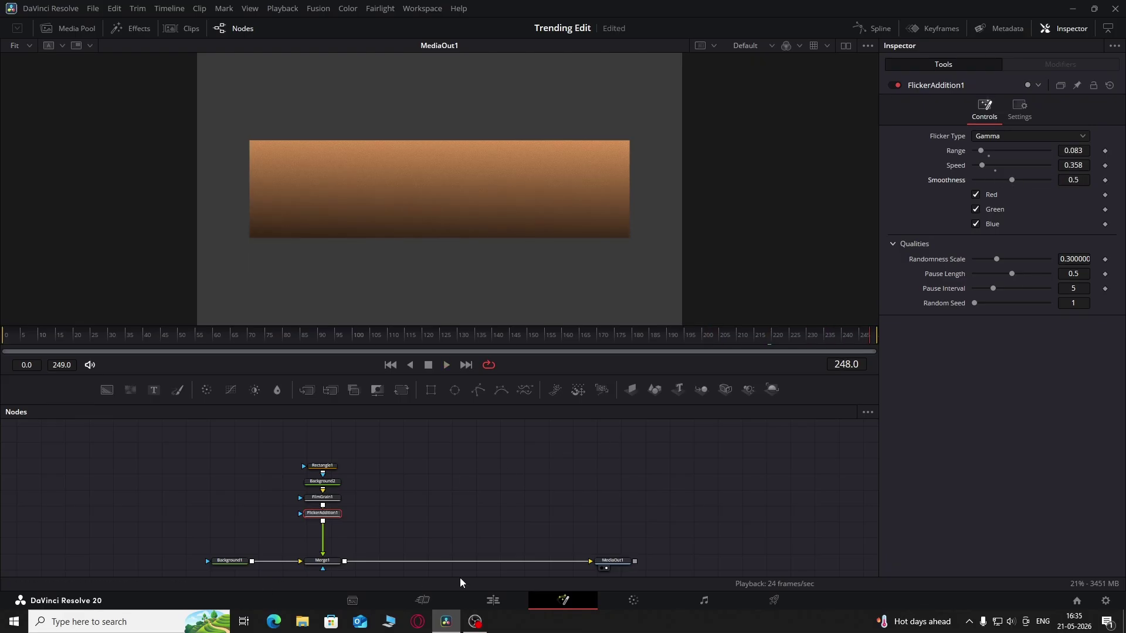
Reorder the node chain so the flicker comes before the film grain, and play the result
mouse_move(322, 513)
mouse_down()
mouse_move(403, 514)
mouse_move(314, 533)
mouse_up()
drag(405, 516, 319, 502)
key(space)
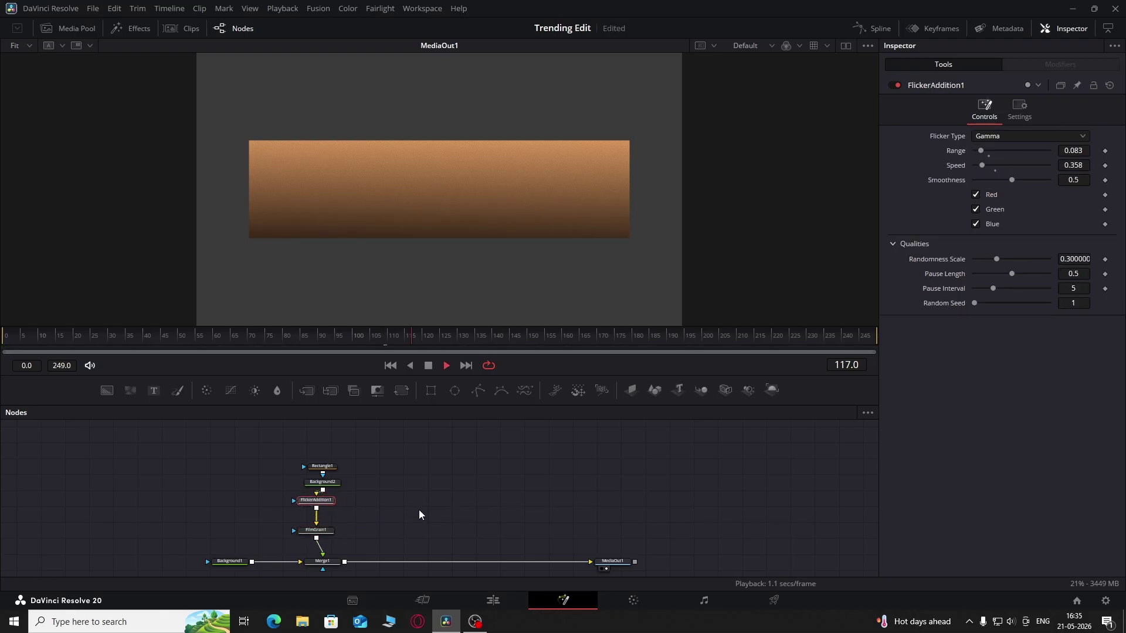
Set the flicker's smoothness to 1.0, range to 0.036 and speed to 0.186
drag(1011, 180, 1048, 187)
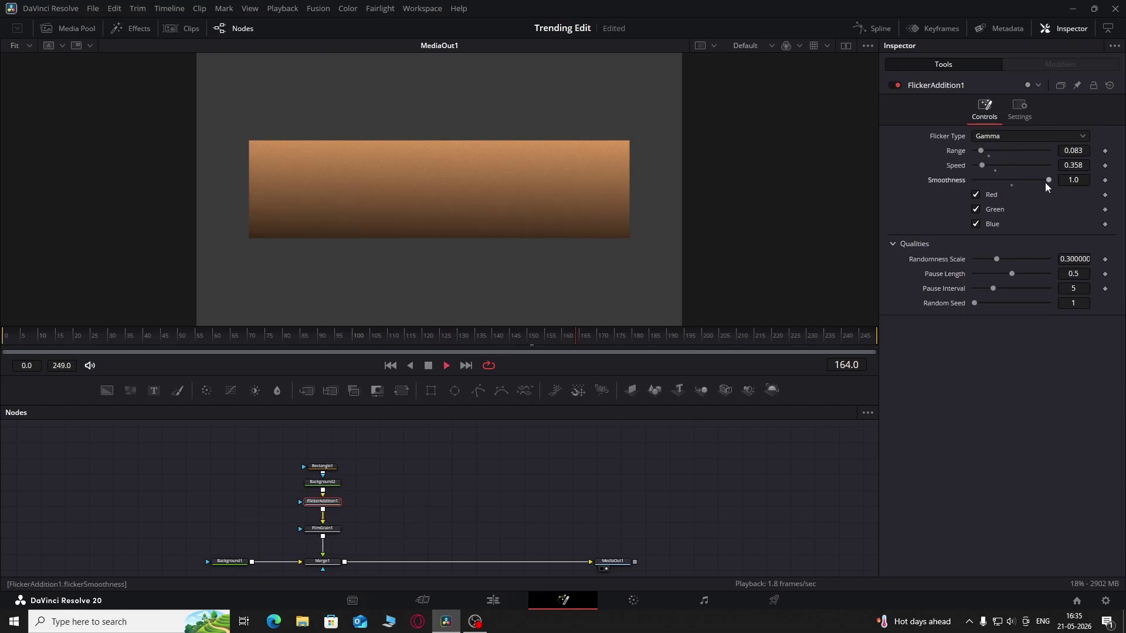
drag(1073, 151, 1051, 150)
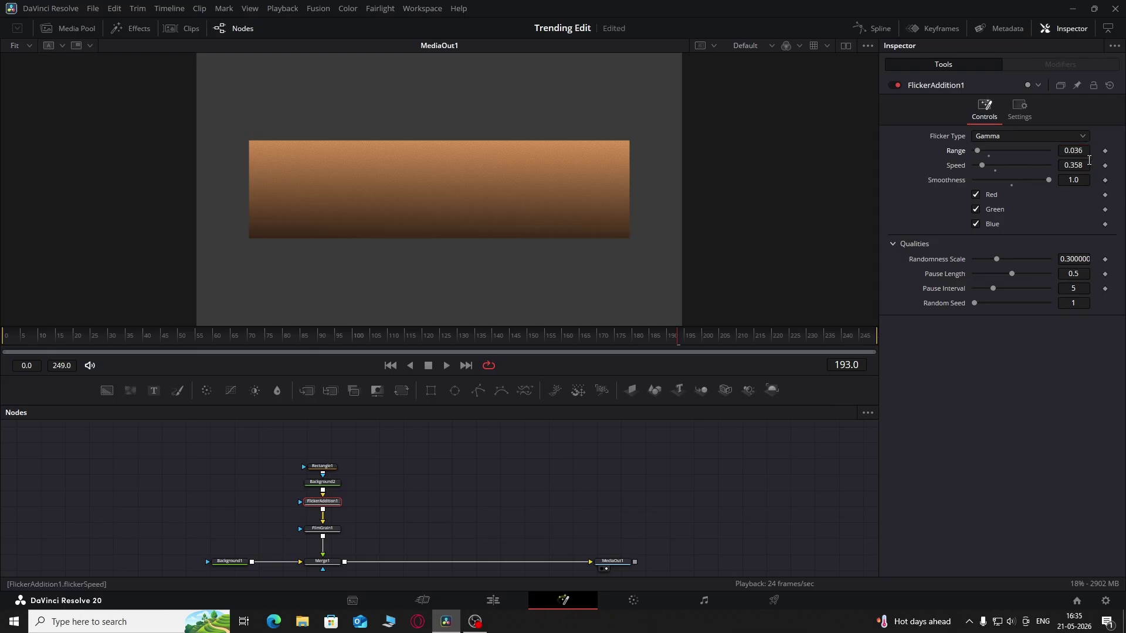
click(1089, 162)
text(0.186)
key(Return)
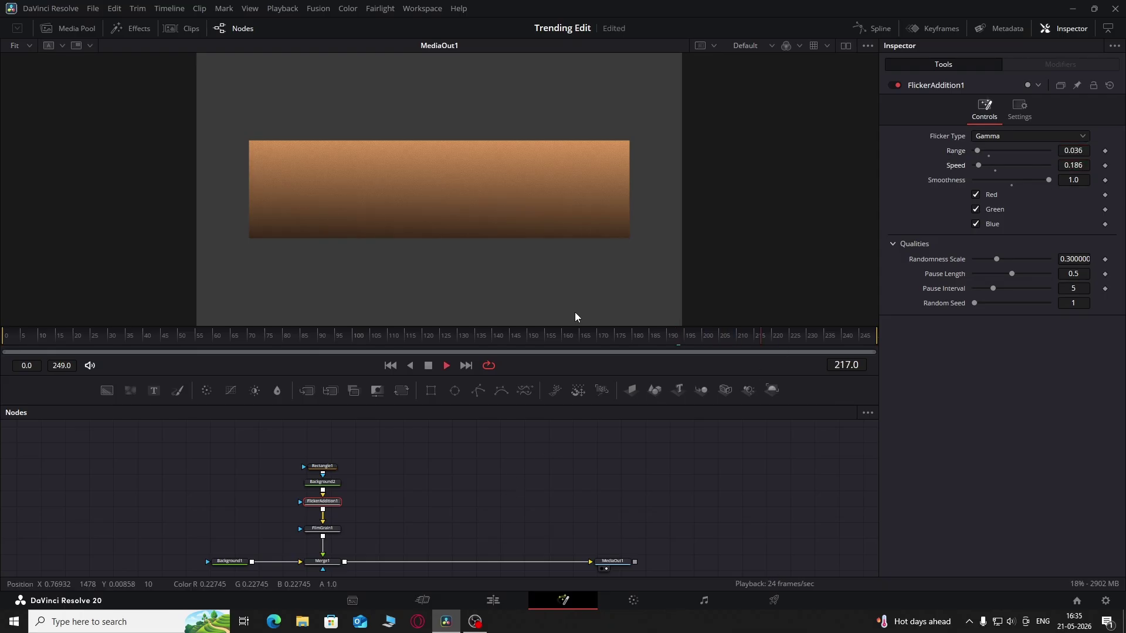
Merge a new Background node over the Merge1 output and set its solid colour to pure red
drag(476, 476, 430, 472)
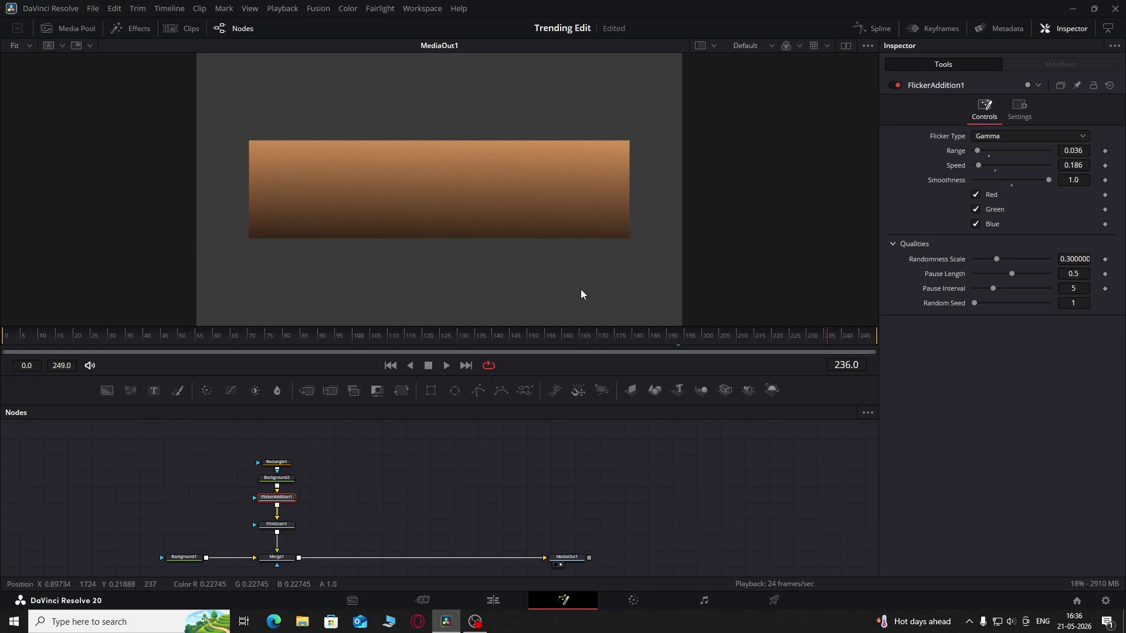
drag(107, 390, 300, 557)
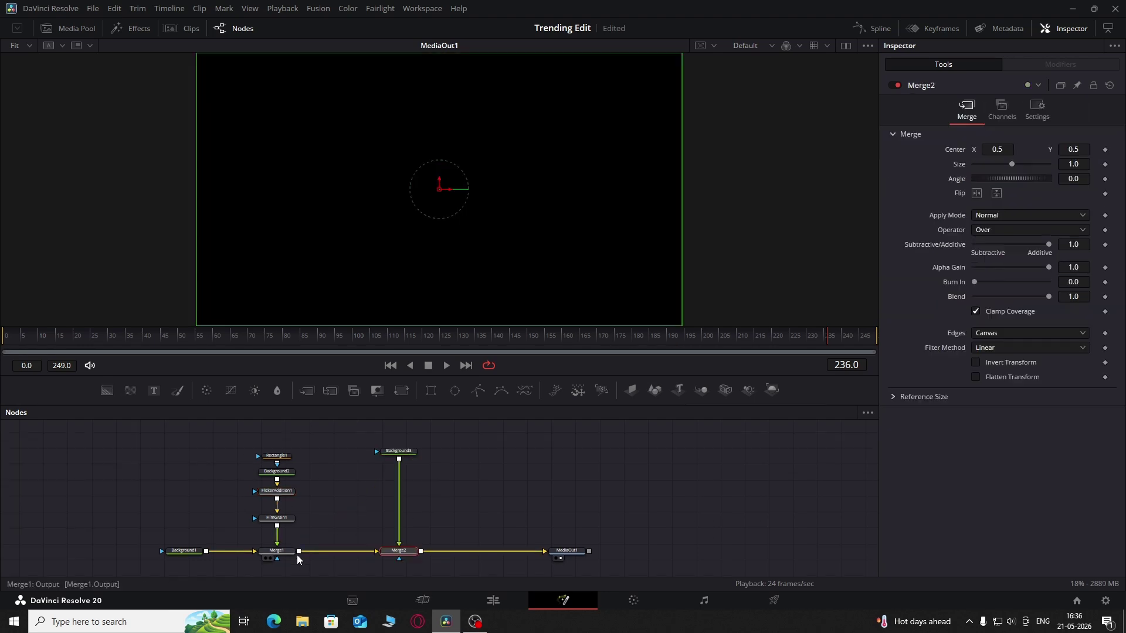
click(404, 452)
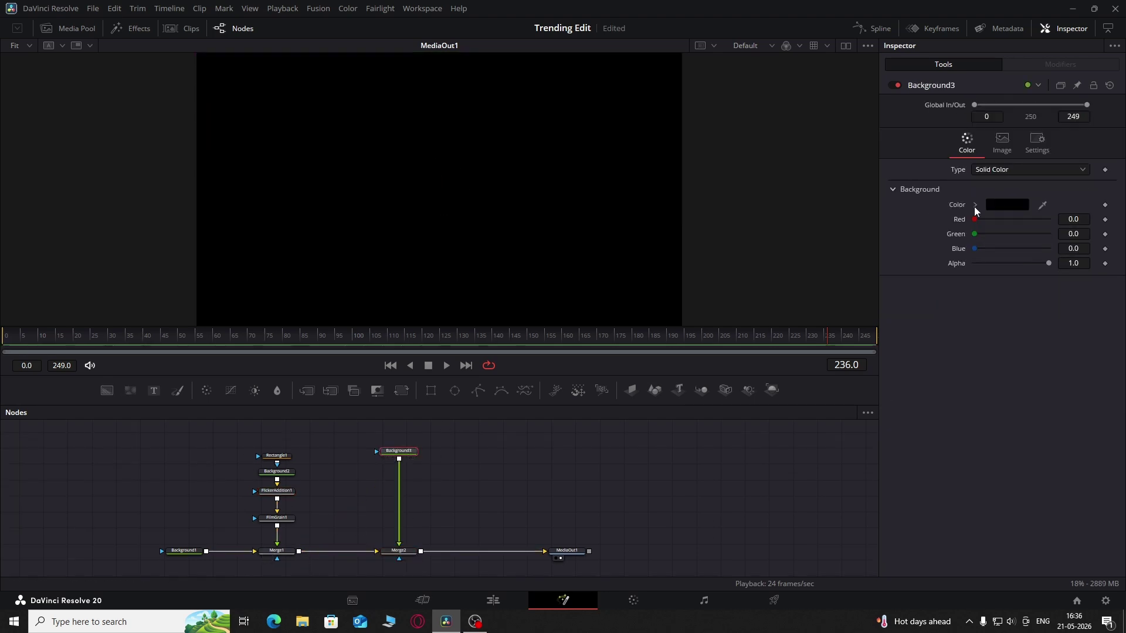
click(1011, 206)
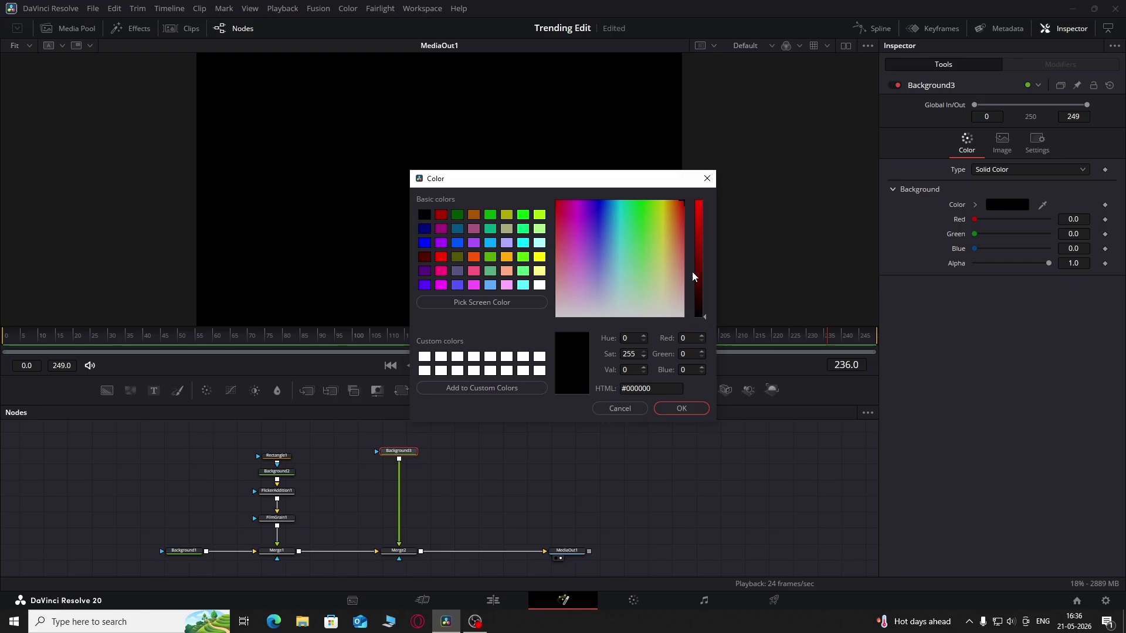
drag(693, 274, 699, 200)
click(680, 409)
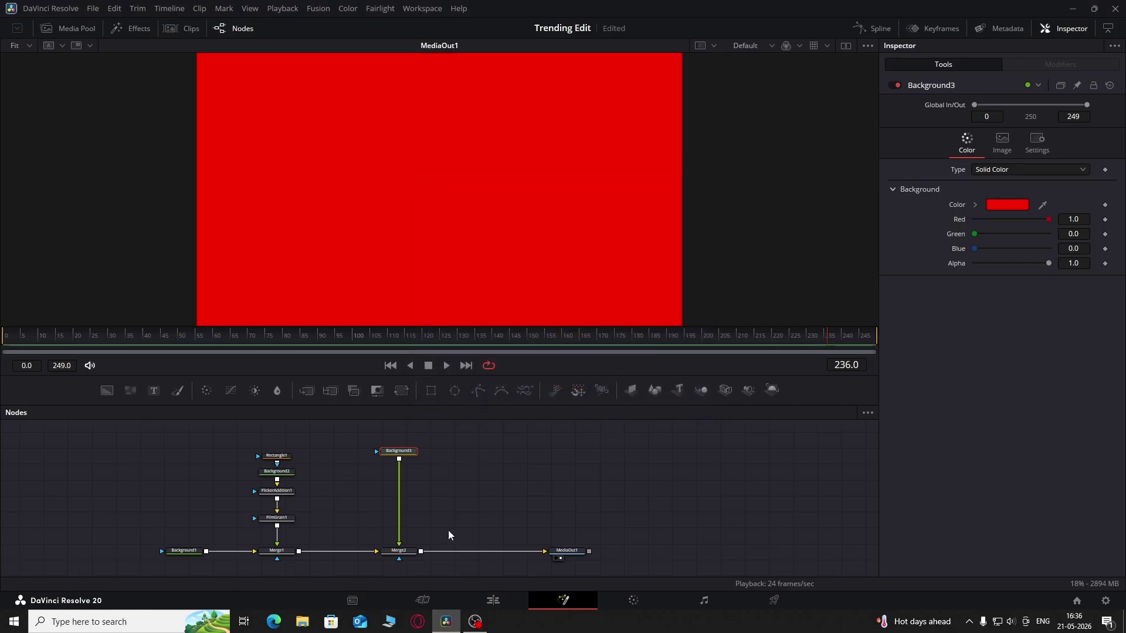
Mask the red background with a closed five-point polygon across the orange rectangle's lower part, its upper edge dipping in the middle
click(480, 393)
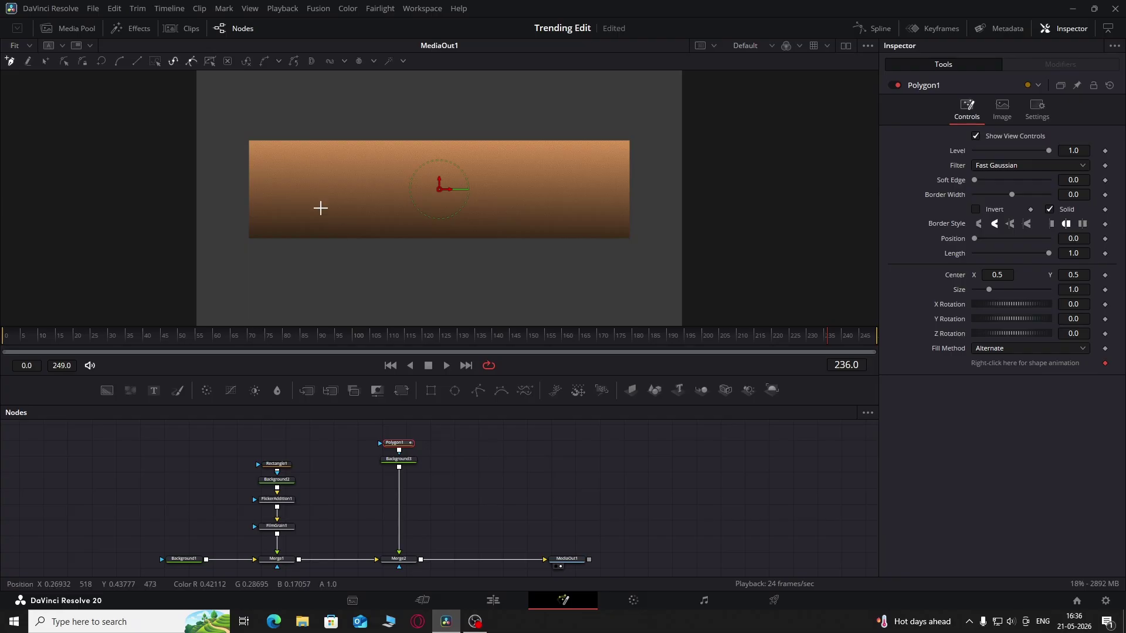
click(233, 204)
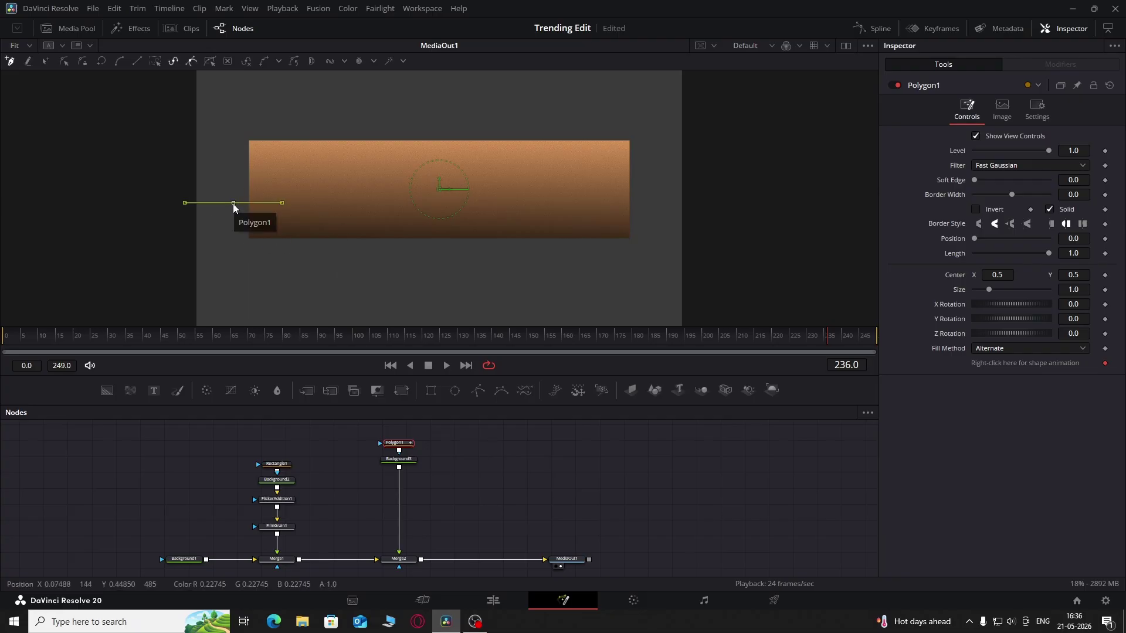
drag(233, 203, 233, 203)
click(441, 232)
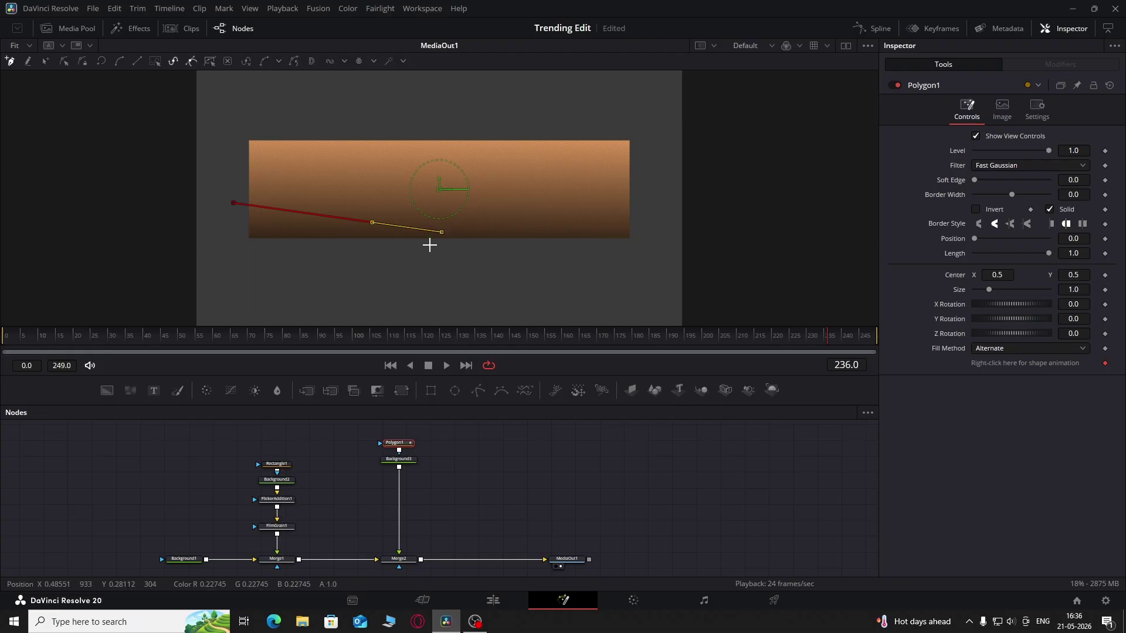
click(656, 216)
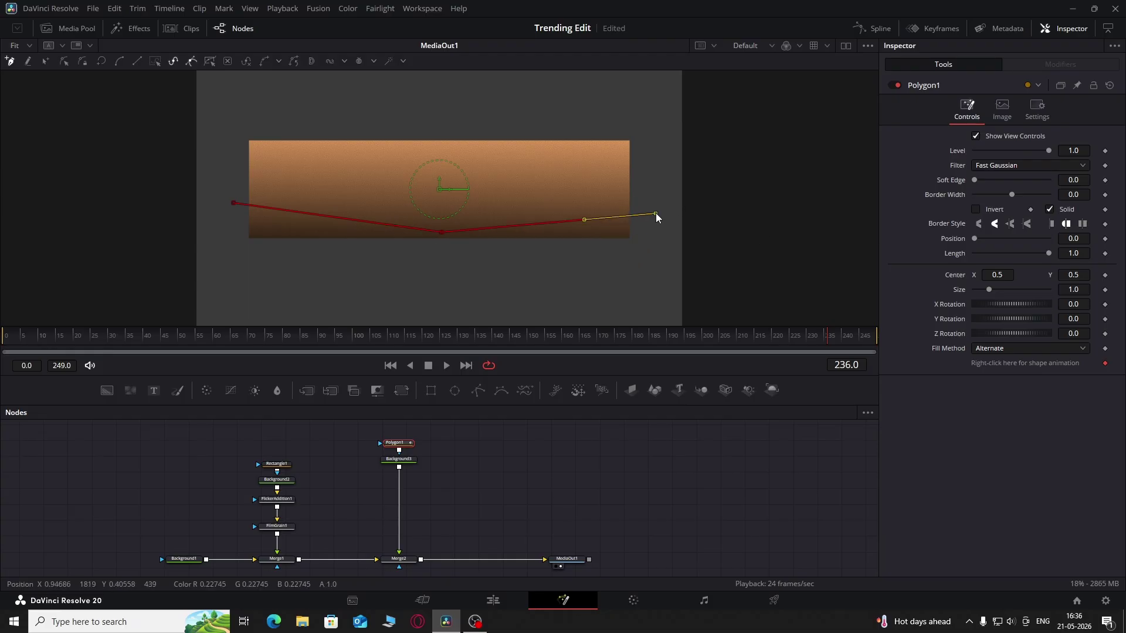
click(653, 280)
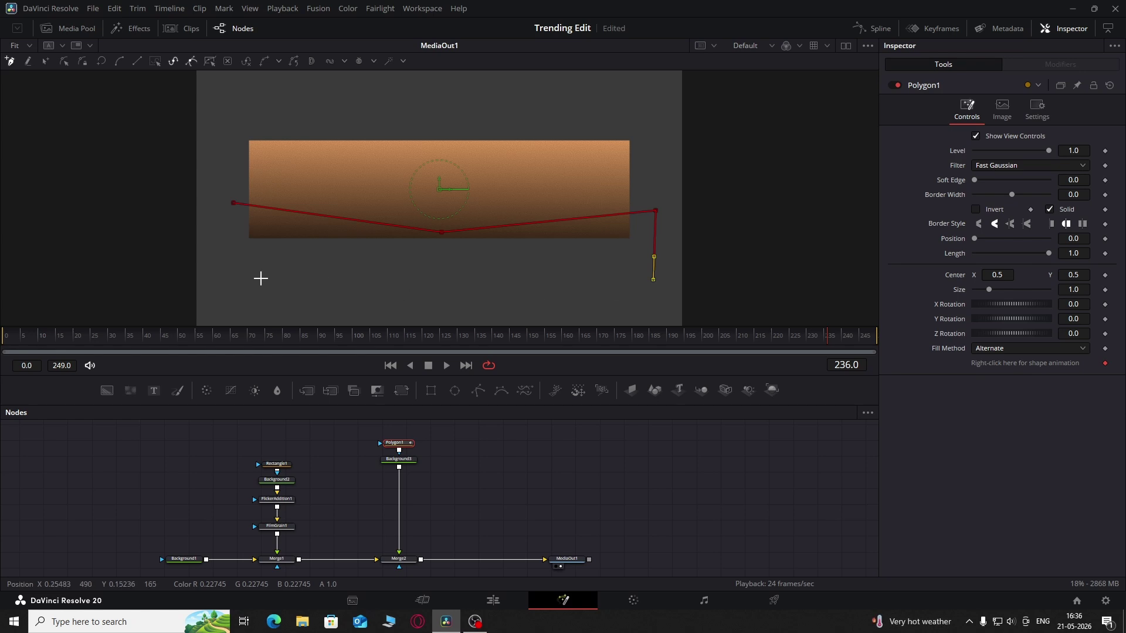
click(235, 279)
click(234, 204)
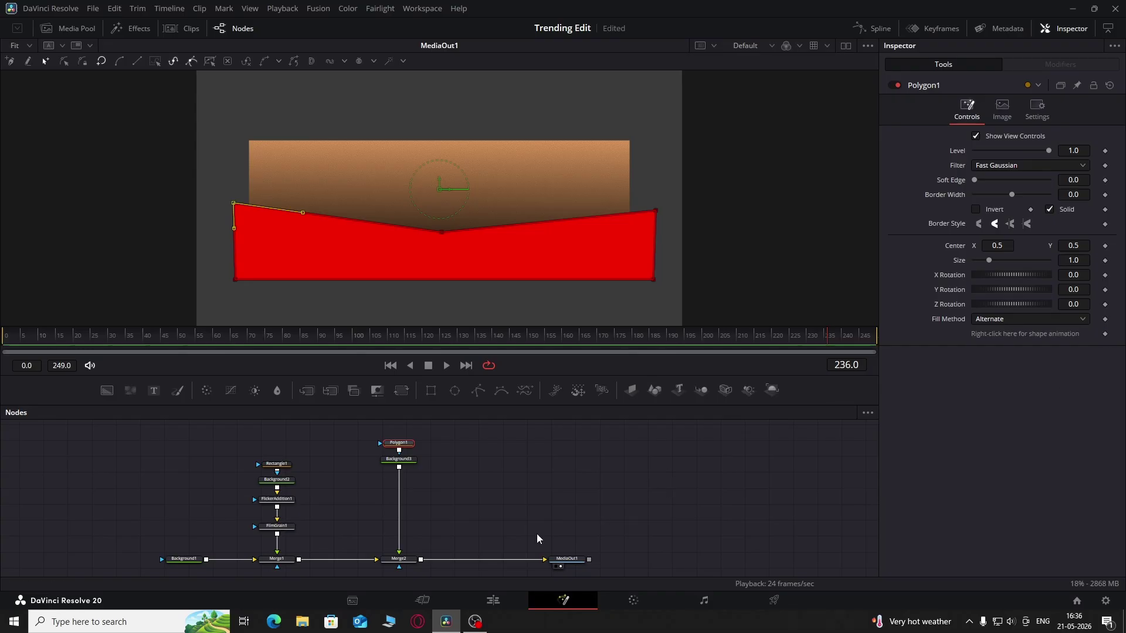
Duplicate the Rectangle1 mask and connect the copy to Merge2's effect mask input so the red shape is clipped to the rectangle
drag(277, 464, 278, 444)
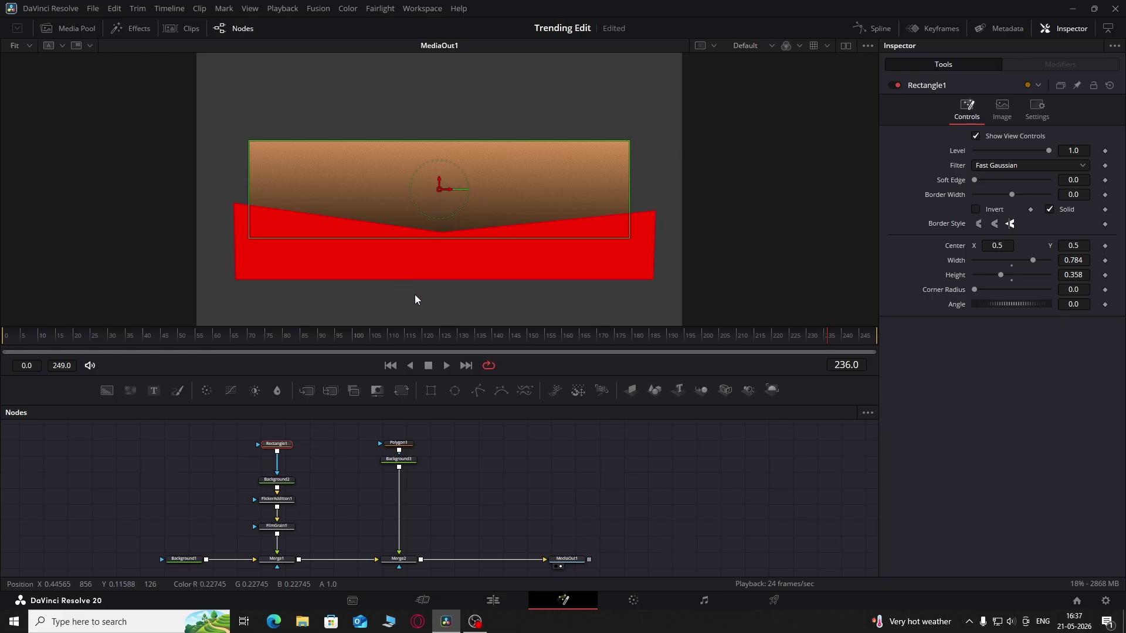
key(ctrl+v)
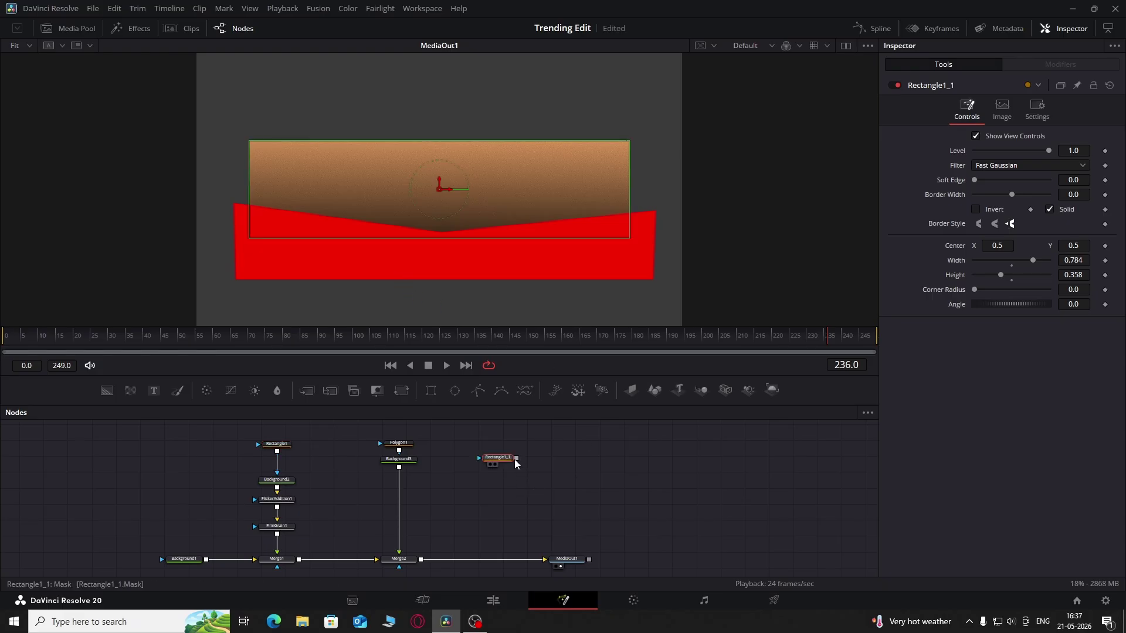
drag(516, 459, 397, 562)
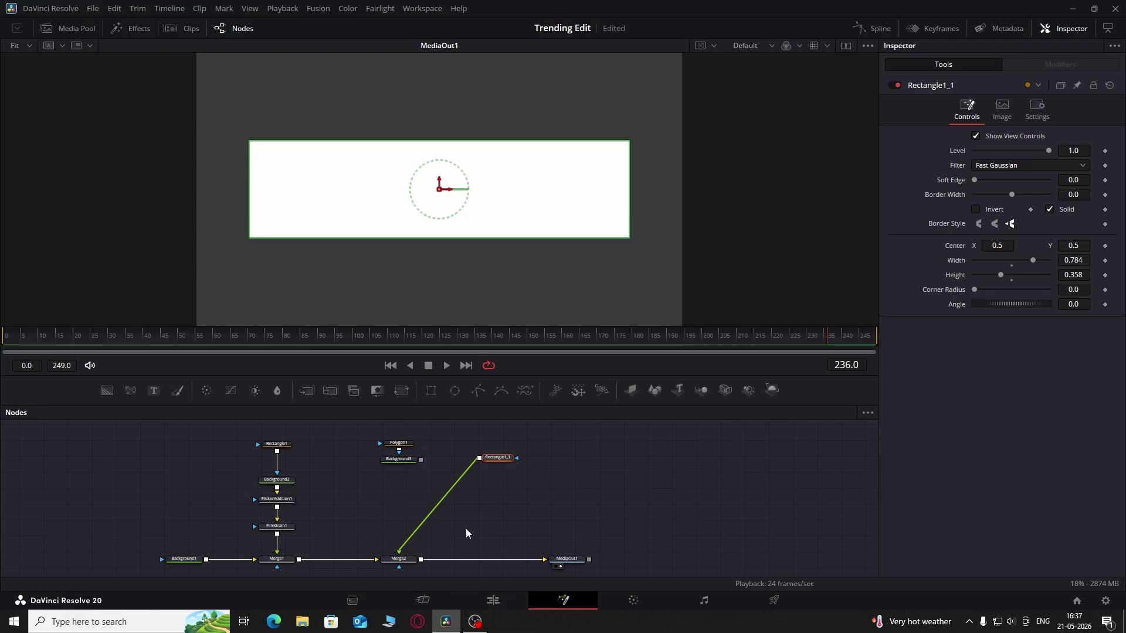
key(ctrl+z)
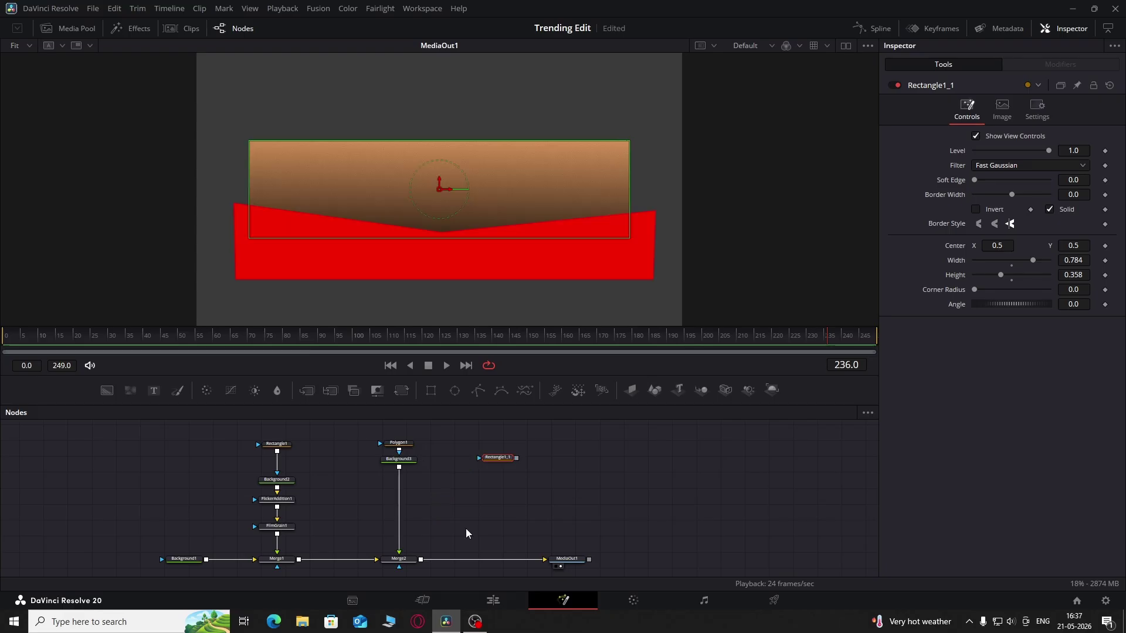
drag(515, 459, 409, 518)
drag(498, 423, 410, 560)
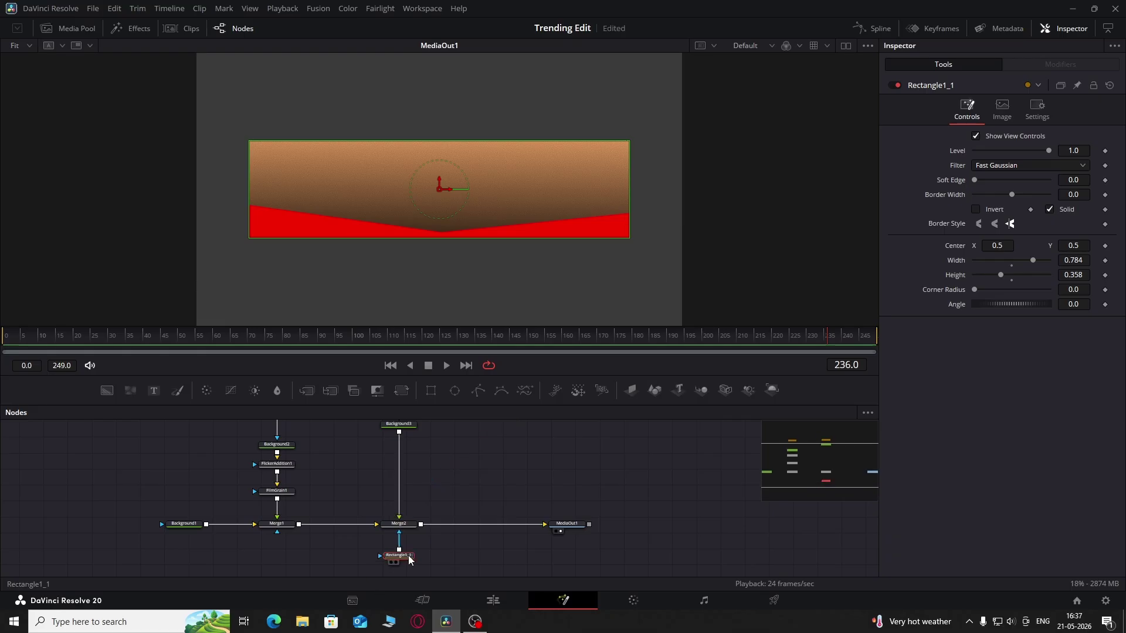
click(451, 495)
Smooth the three upper points of the Polygon1 mask into a wavy curve
scroll(450, 495, up, 1)
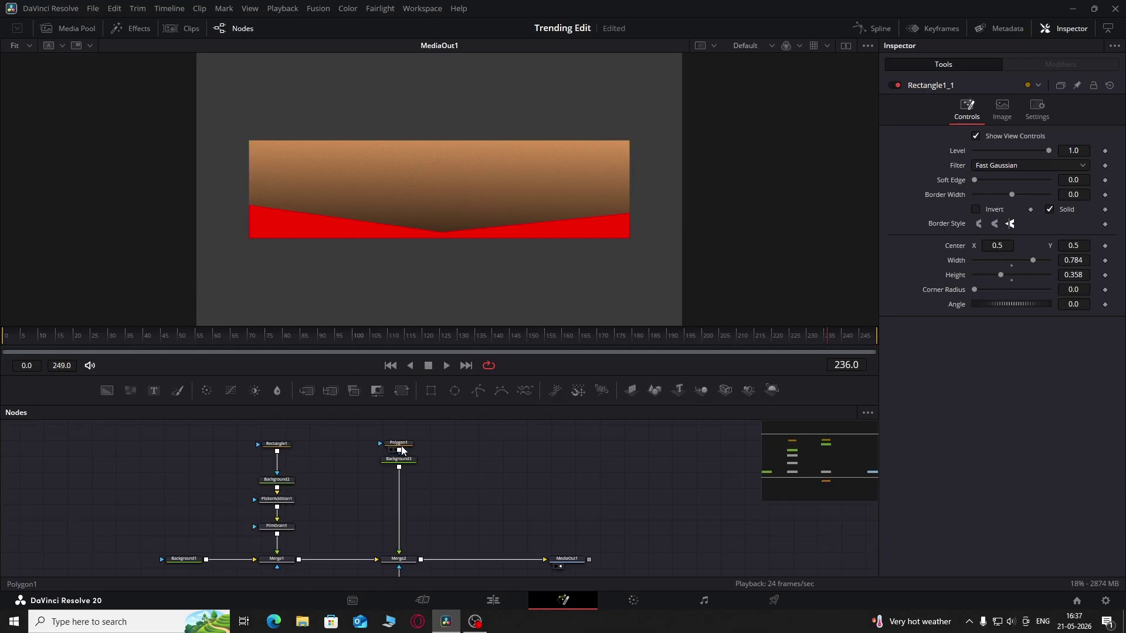
click(401, 448)
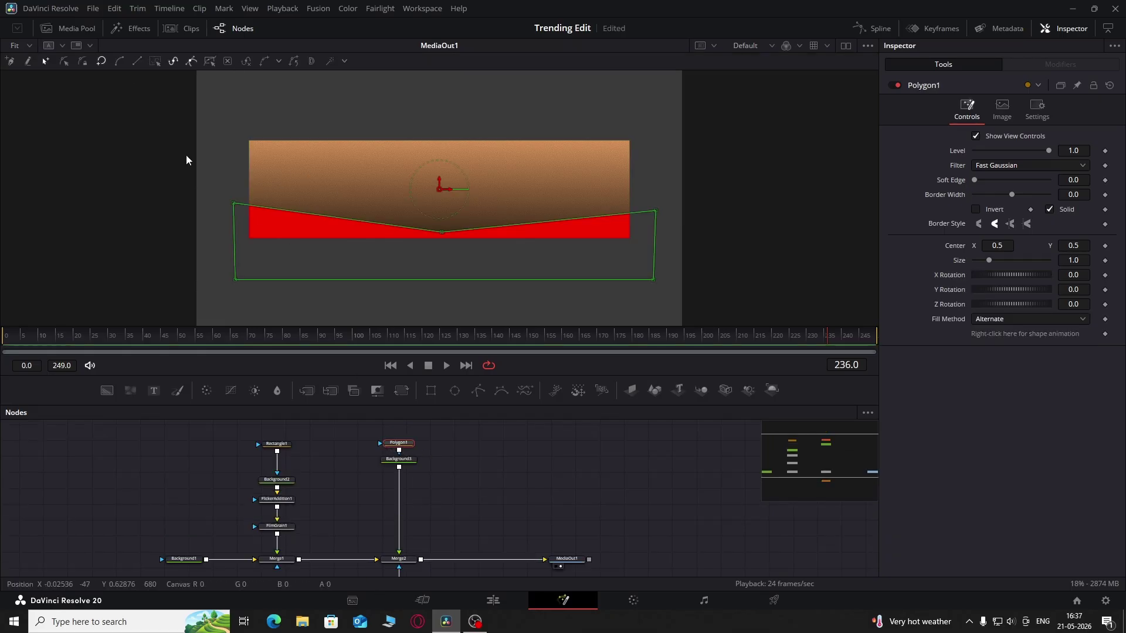
drag(215, 162, 721, 279)
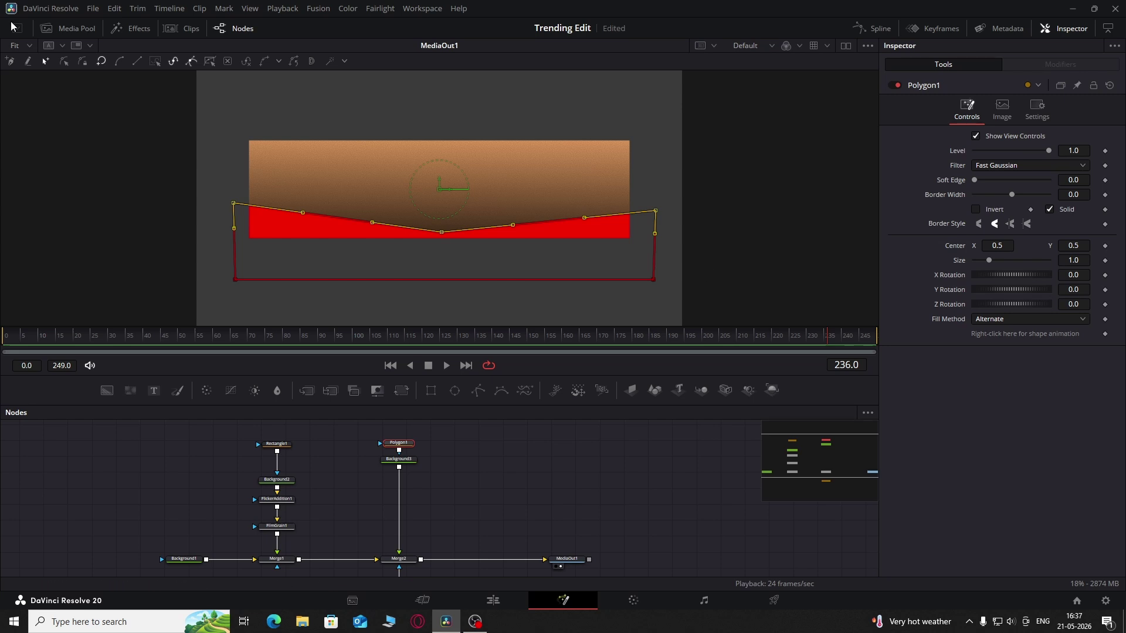
click(119, 62)
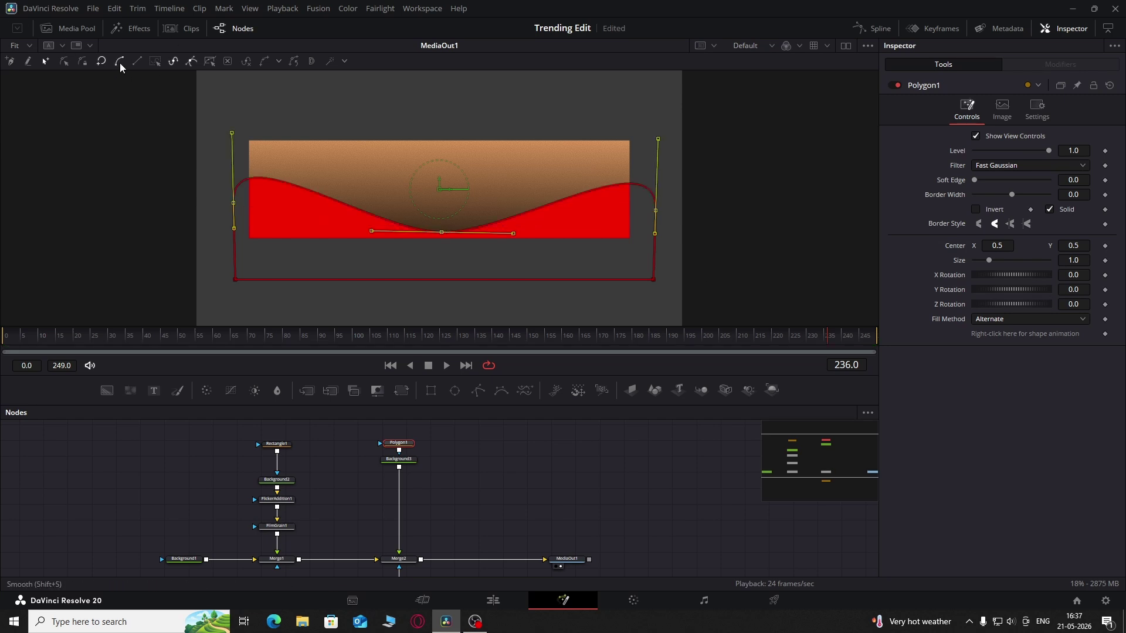
click(439, 232)
click(527, 497)
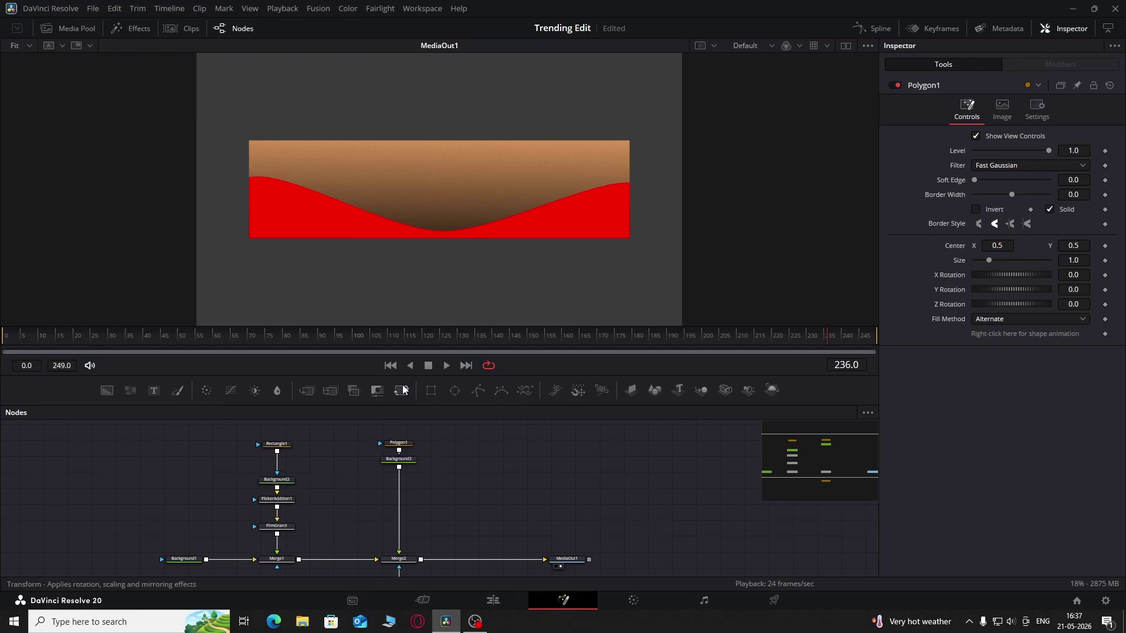
drag(401, 384, 401, 478)
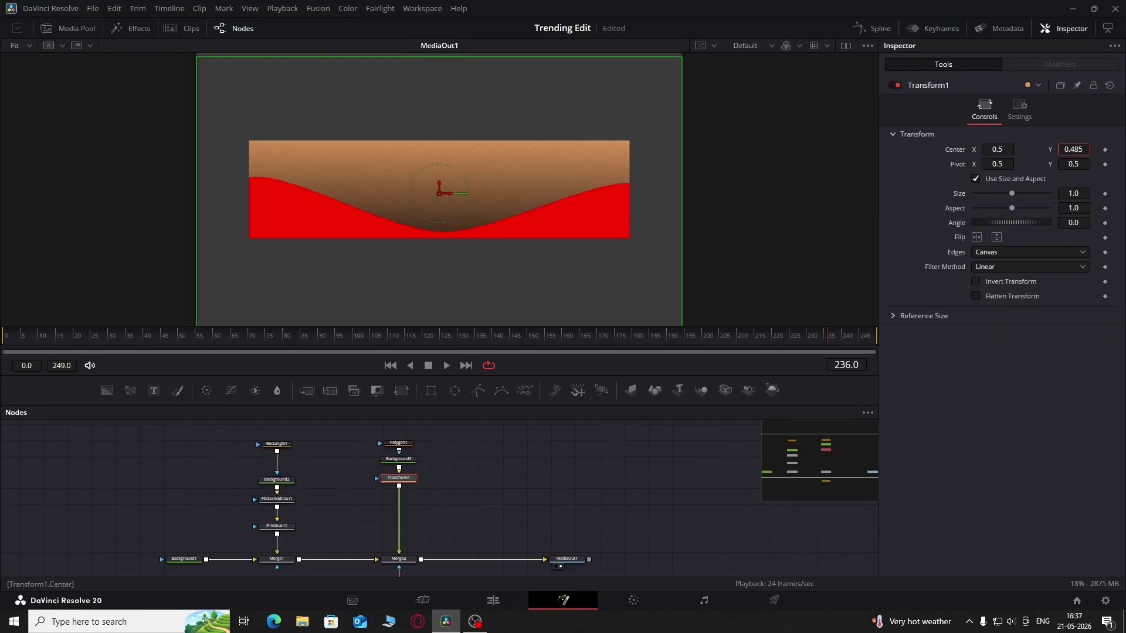
mouse_move(1073, 150)
mouse_down()
mouse_move(1046, 150)
mouse_move(1074, 150)
mouse_up()
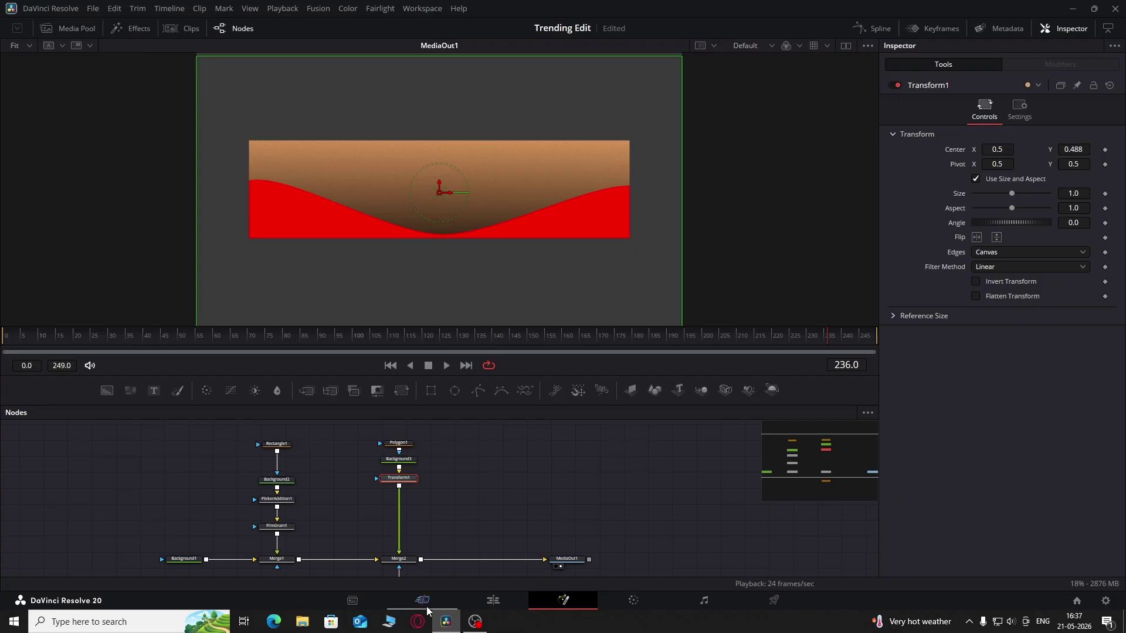
key(Delete)
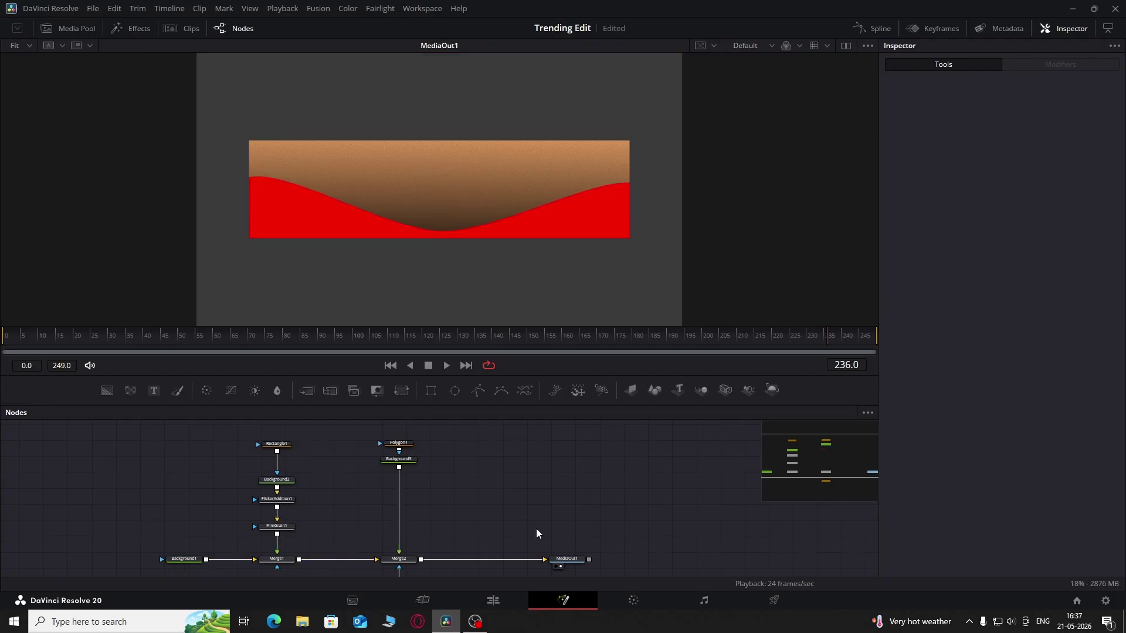
Lower the two outer upper points of the Polygon1 mask to about the rectangle's bottom edge, flattening the wave
click(398, 442)
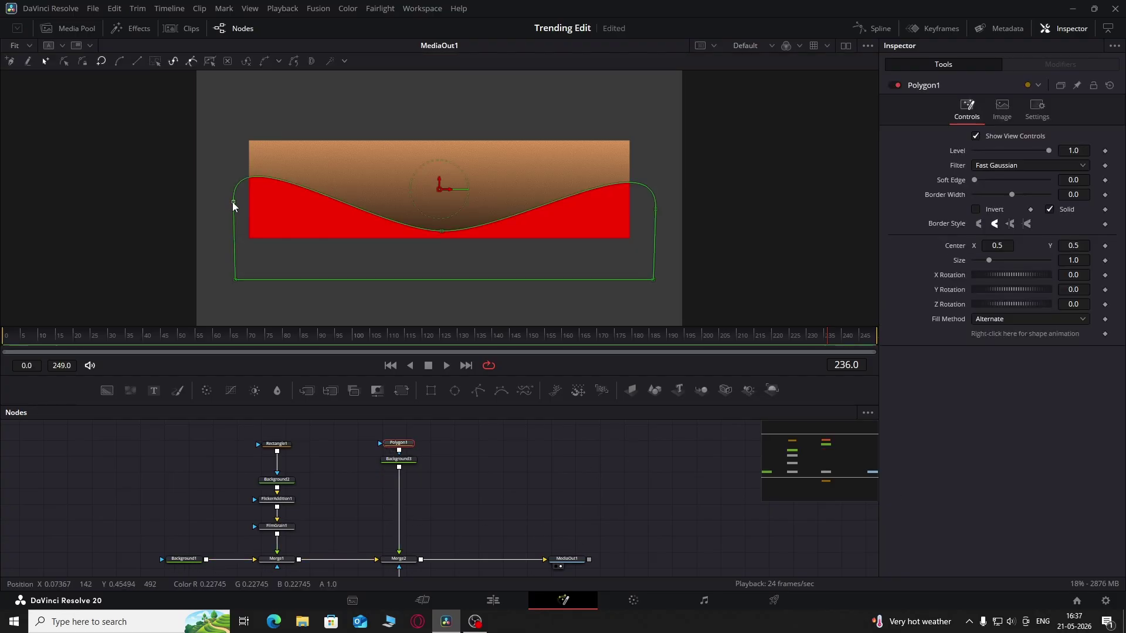
drag(233, 202, 233, 236)
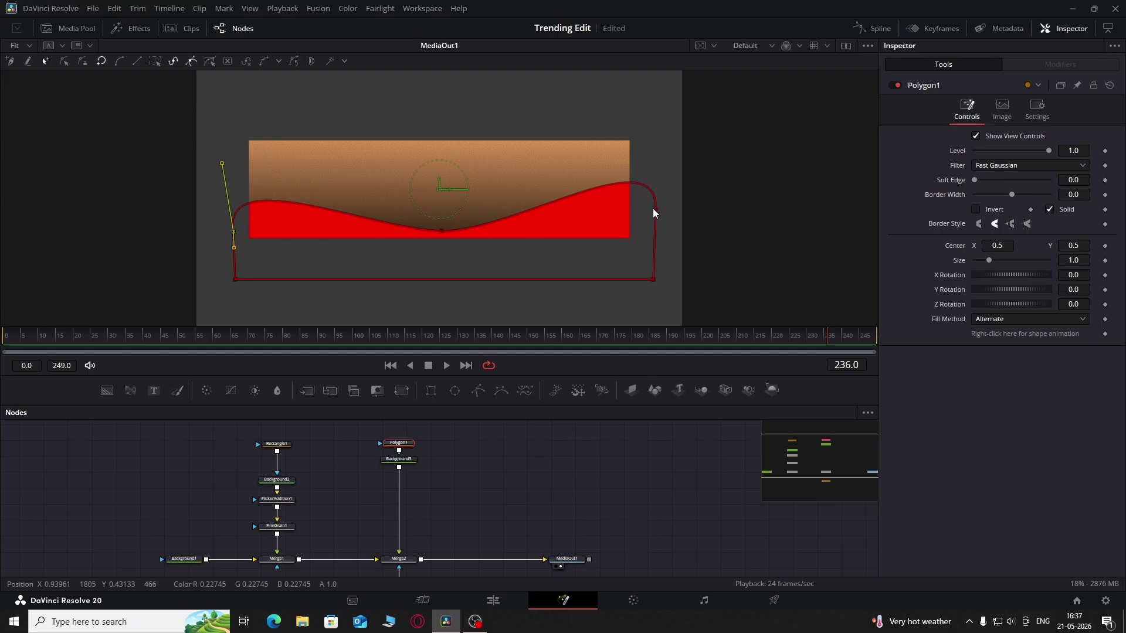
drag(654, 210, 655, 240)
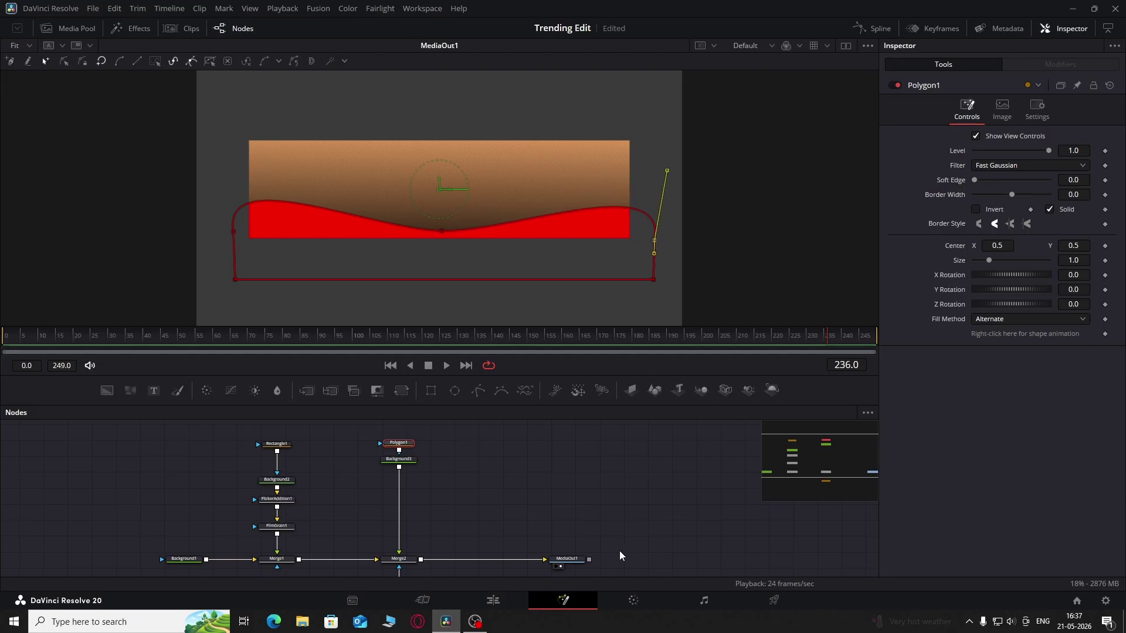
click(660, 566)
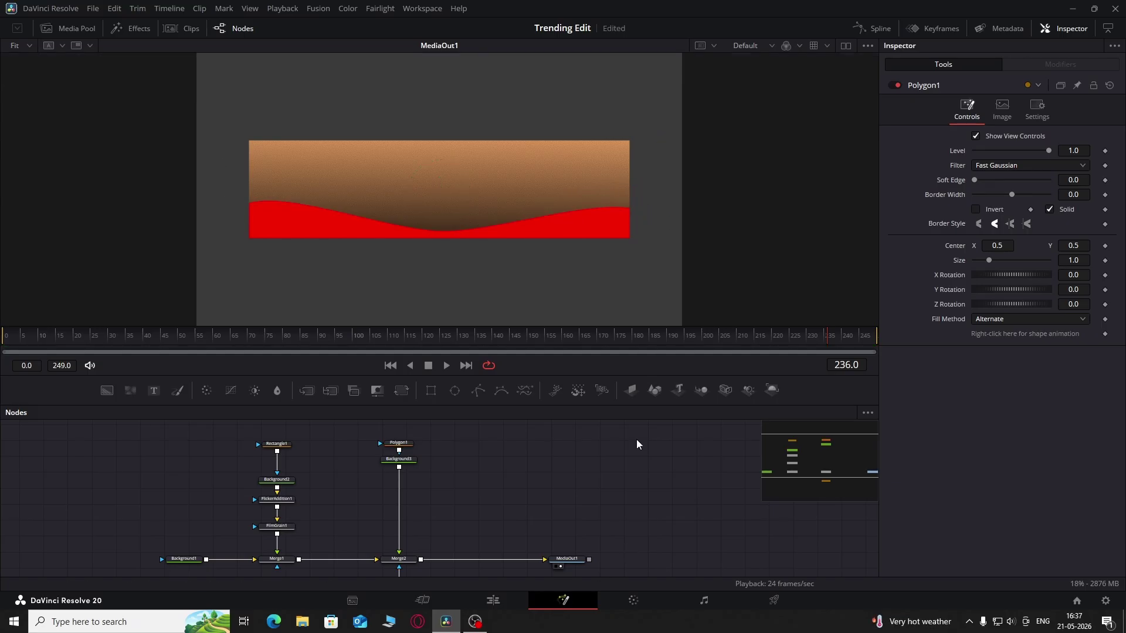
Duplicate the Background3 and Polygon1 nodes and merge the copy over the original ahead of Merge2
drag(366, 431, 435, 480)
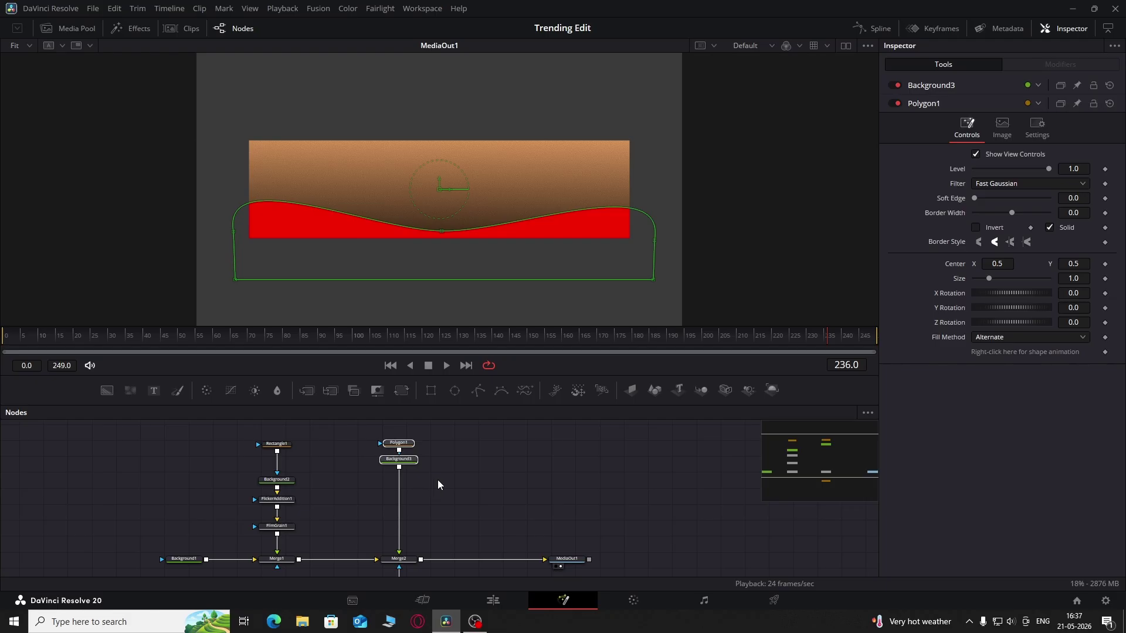
click(544, 478)
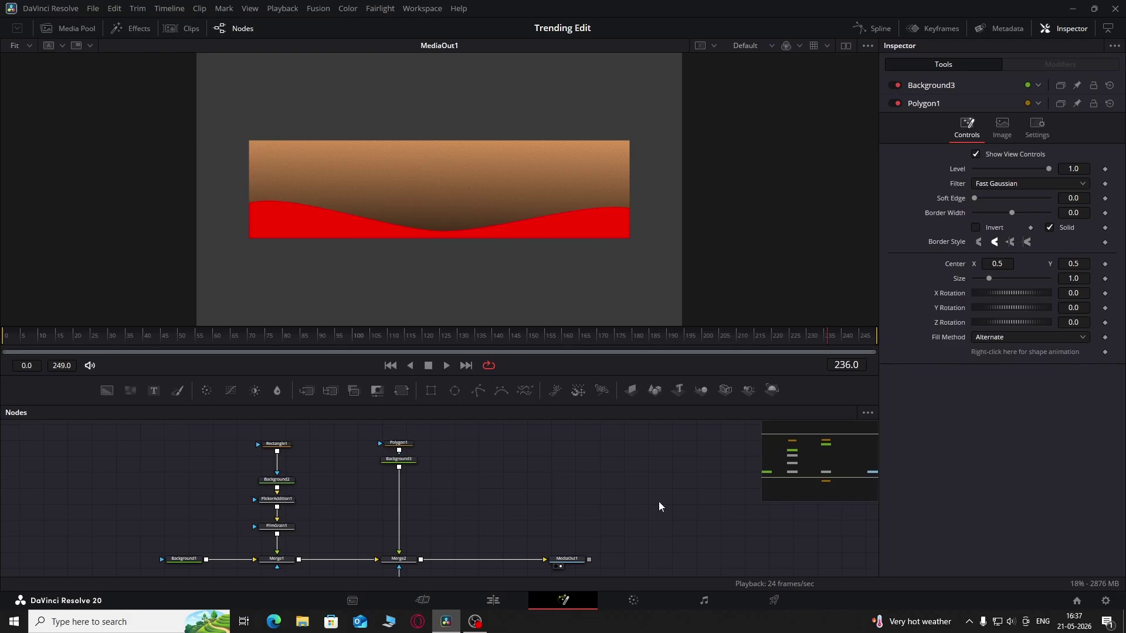
key(ctrl+v)
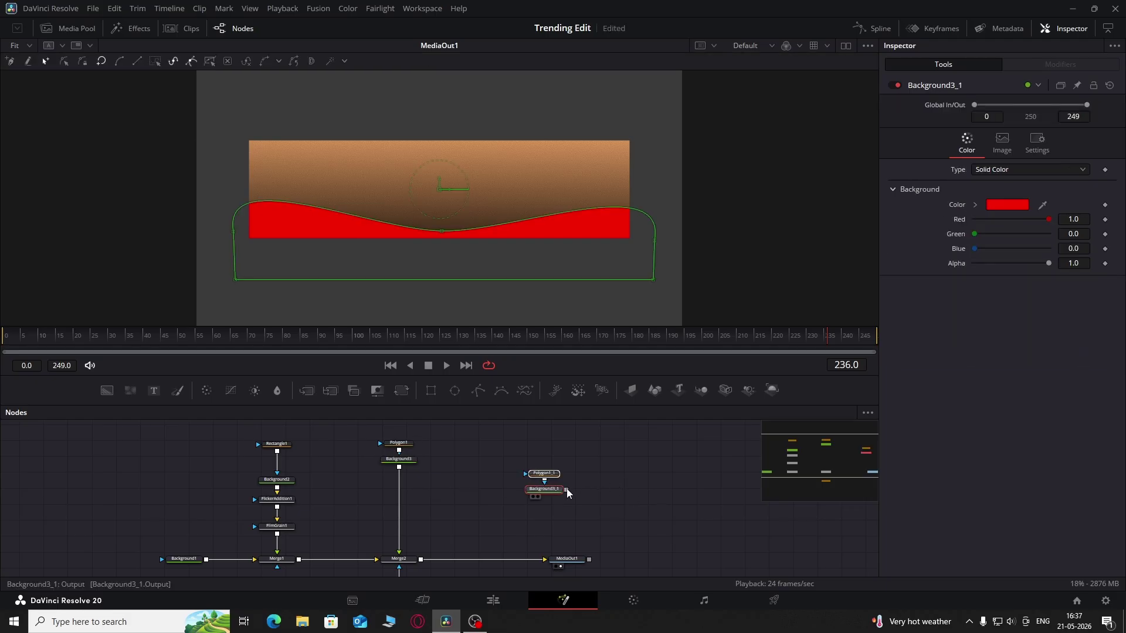
drag(566, 489, 400, 464)
drag(590, 489, 397, 499)
drag(598, 456, 551, 499)
click(470, 489)
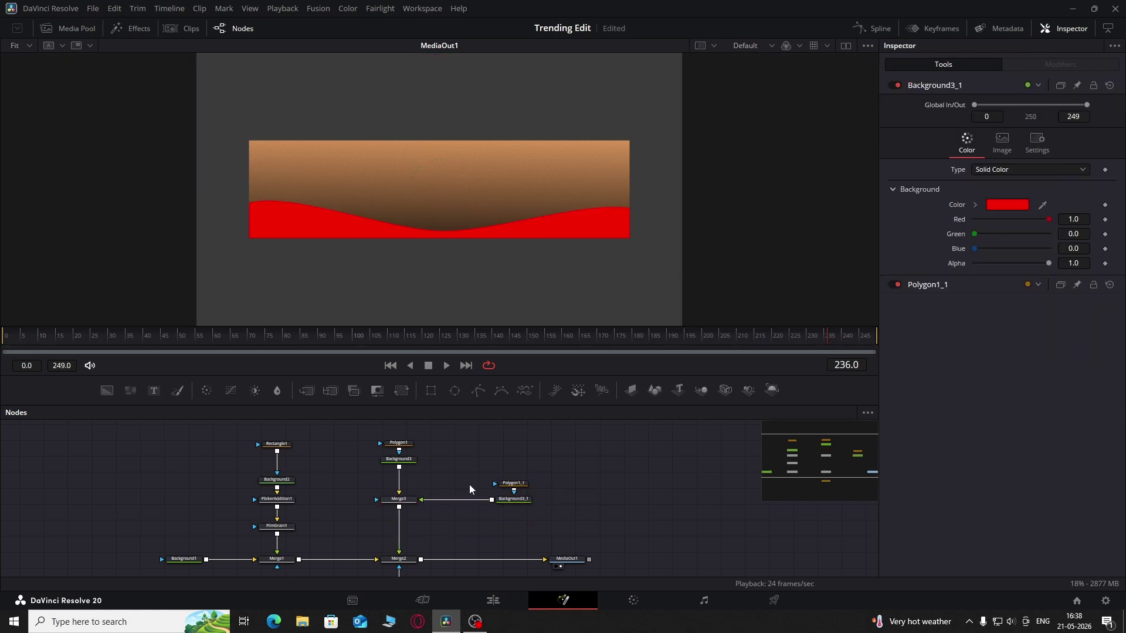
Insert a Transform node between Background3 and Merge3, making room in the node chain, and set its Center Y to 0.514
drag(396, 475, 394, 477)
drag(409, 461, 409, 451)
click(407, 481)
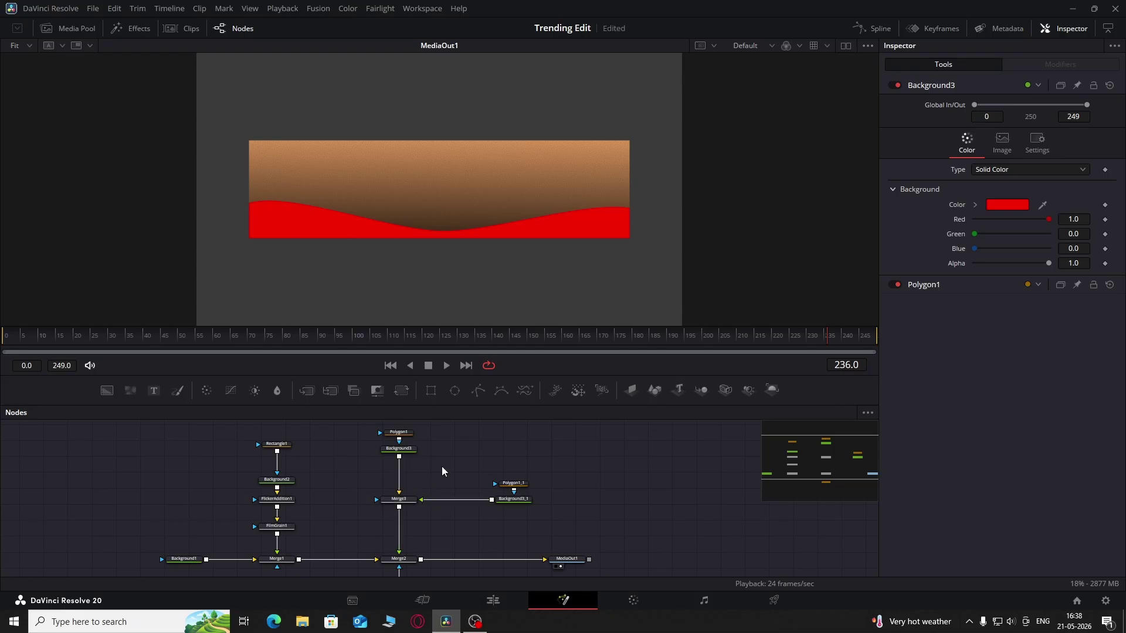
drag(401, 390, 399, 470)
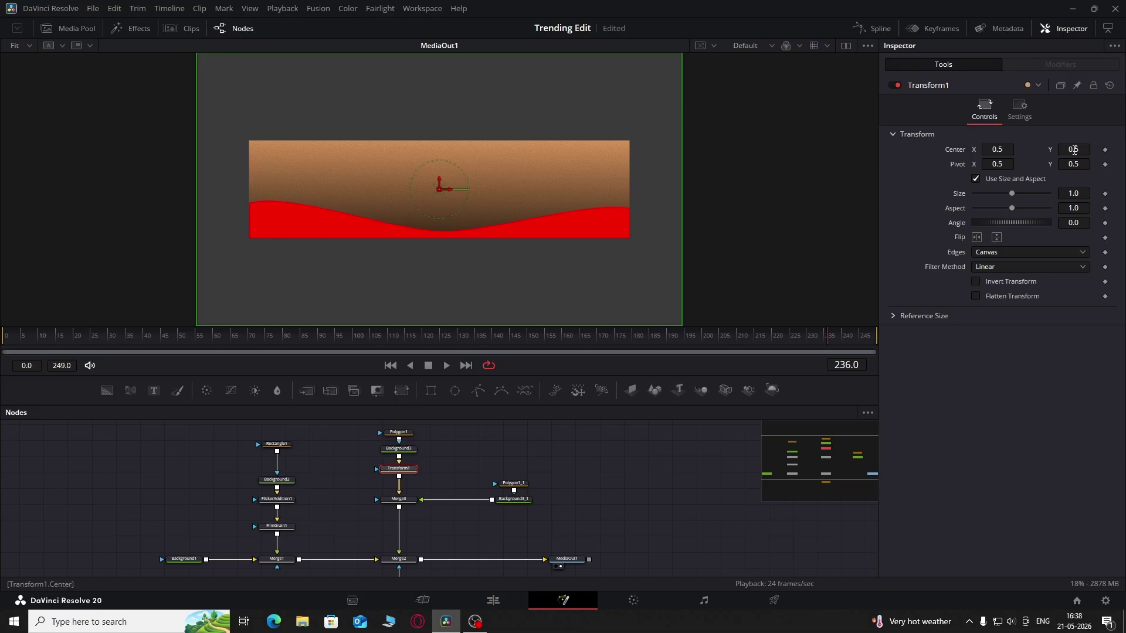
drag(1073, 150, 1081, 150)
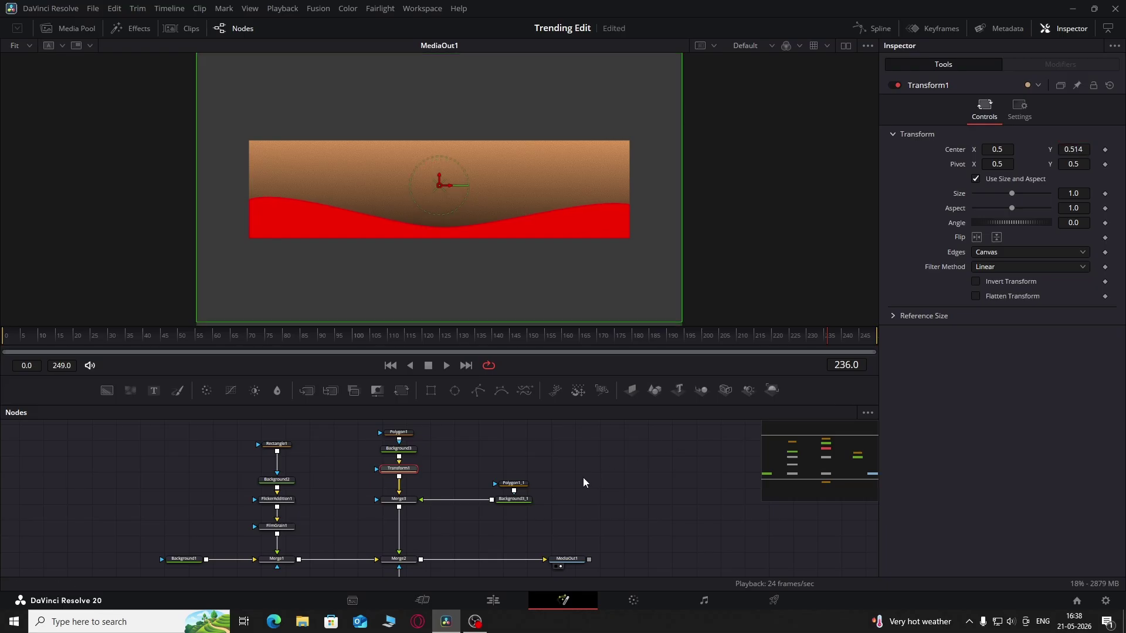
Change the Background3 color to dark red #990000
click(406, 449)
click(1010, 204)
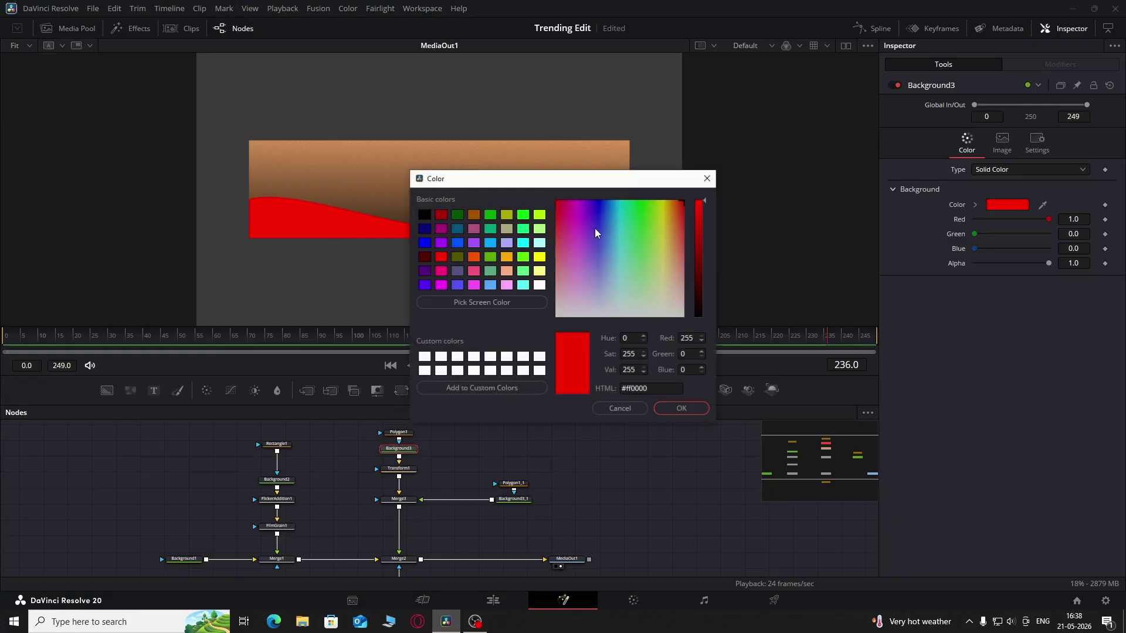
drag(618, 185, 630, 217)
drag(711, 302, 709, 277)
drag(655, 209, 704, 240)
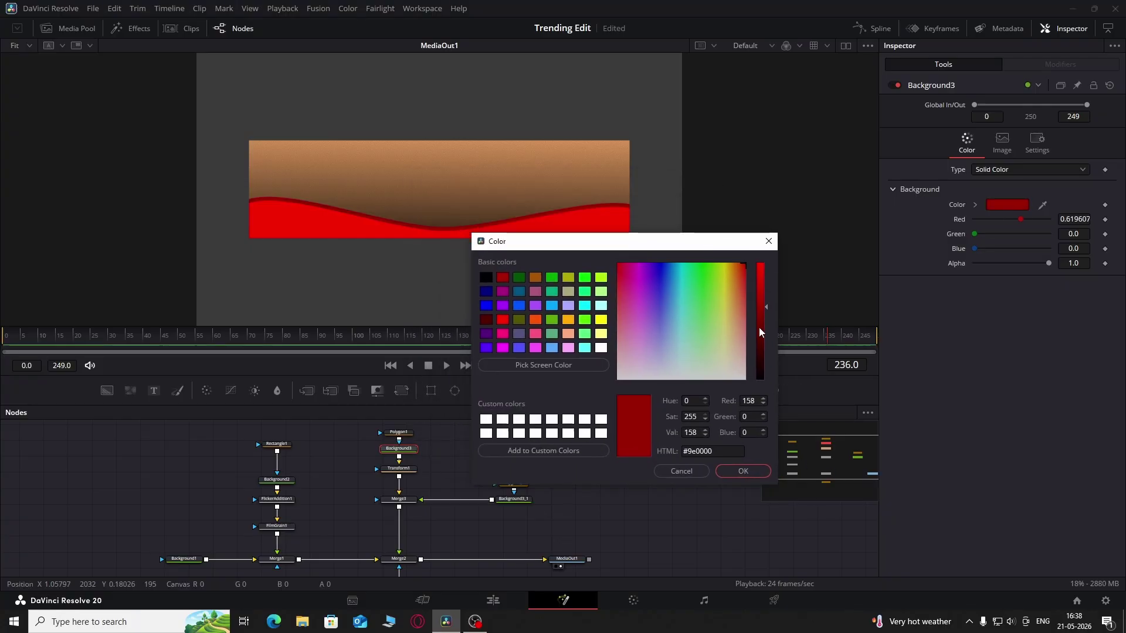
drag(759, 327, 759, 310)
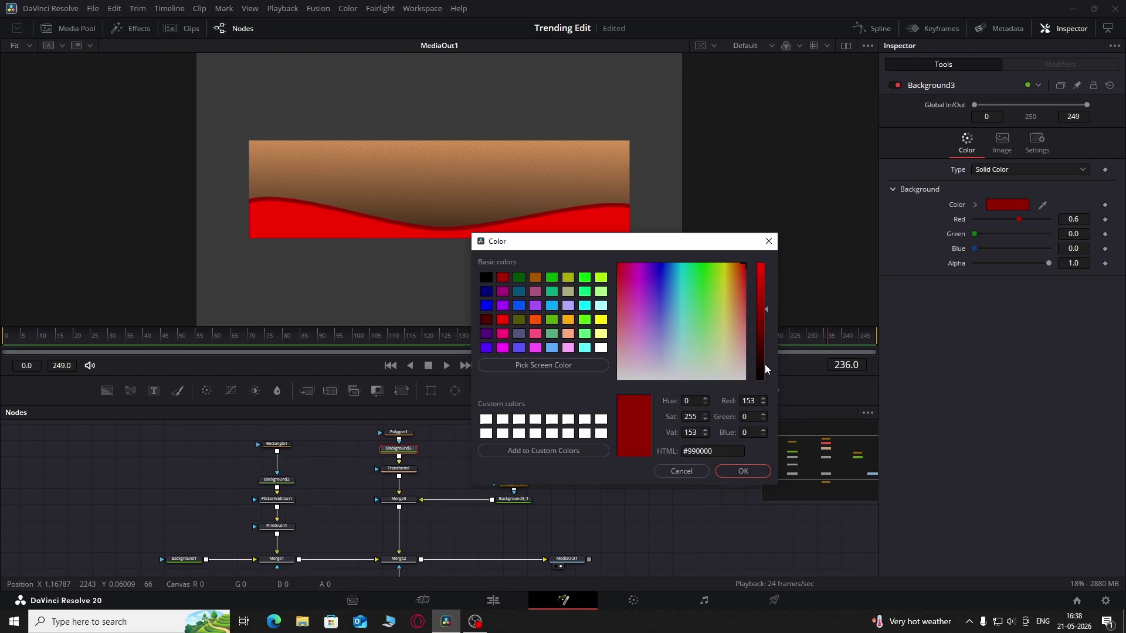
click(742, 473)
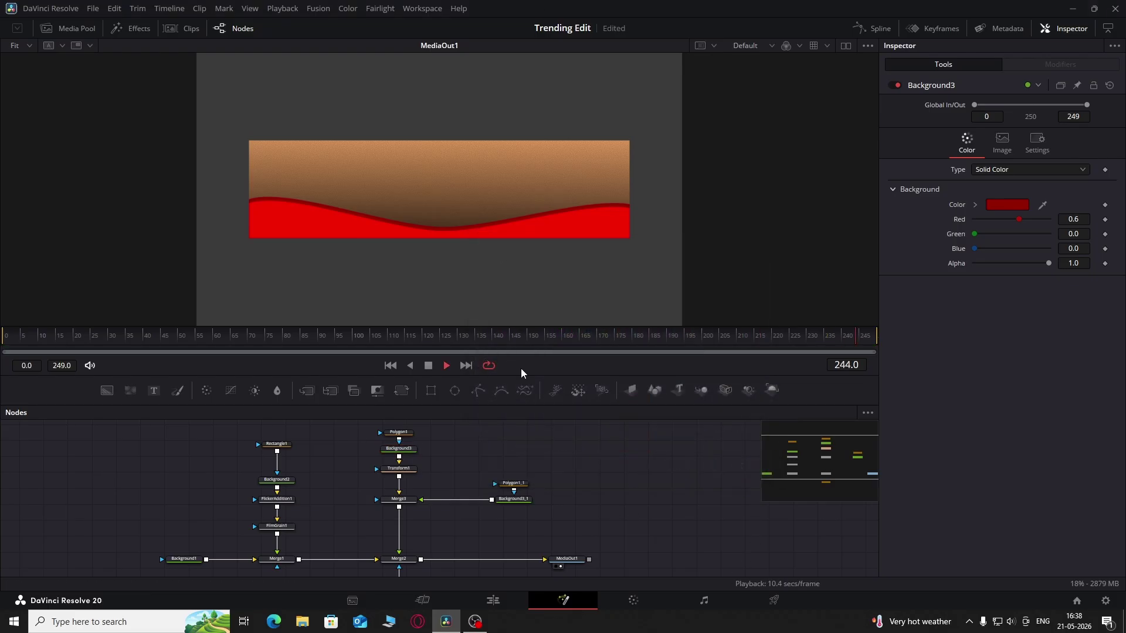
Make room ahead of MediaOut1 and merge the ce62dcba2... image from the Master bin over the Merge2 output
drag(588, 506, 653, 507)
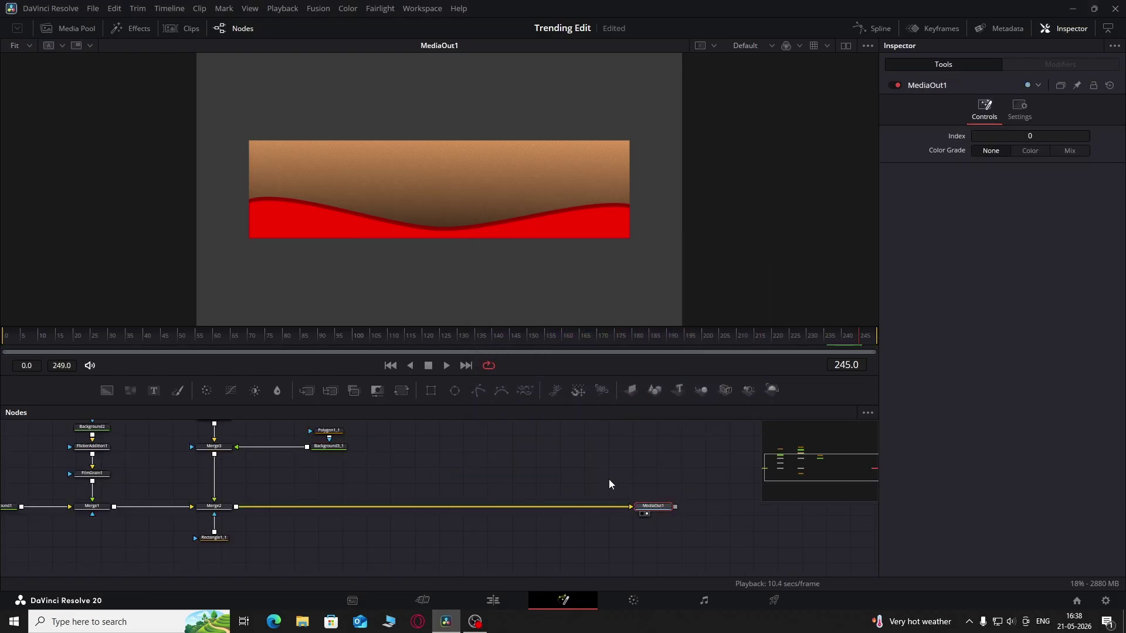
click(600, 481)
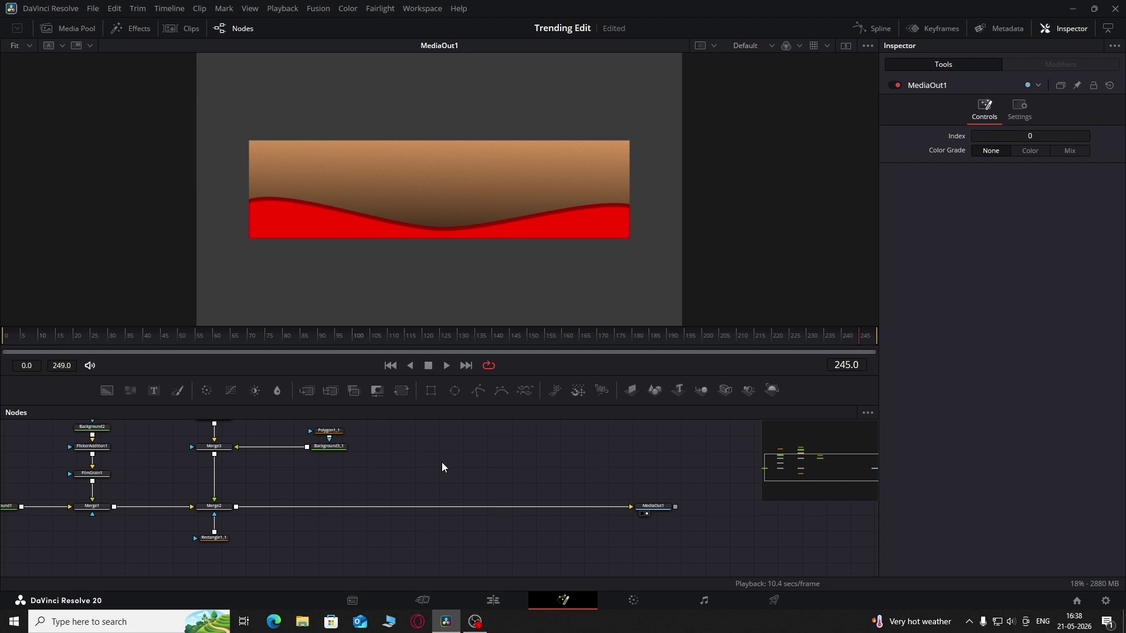
drag(441, 462, 528, 505)
click(74, 30)
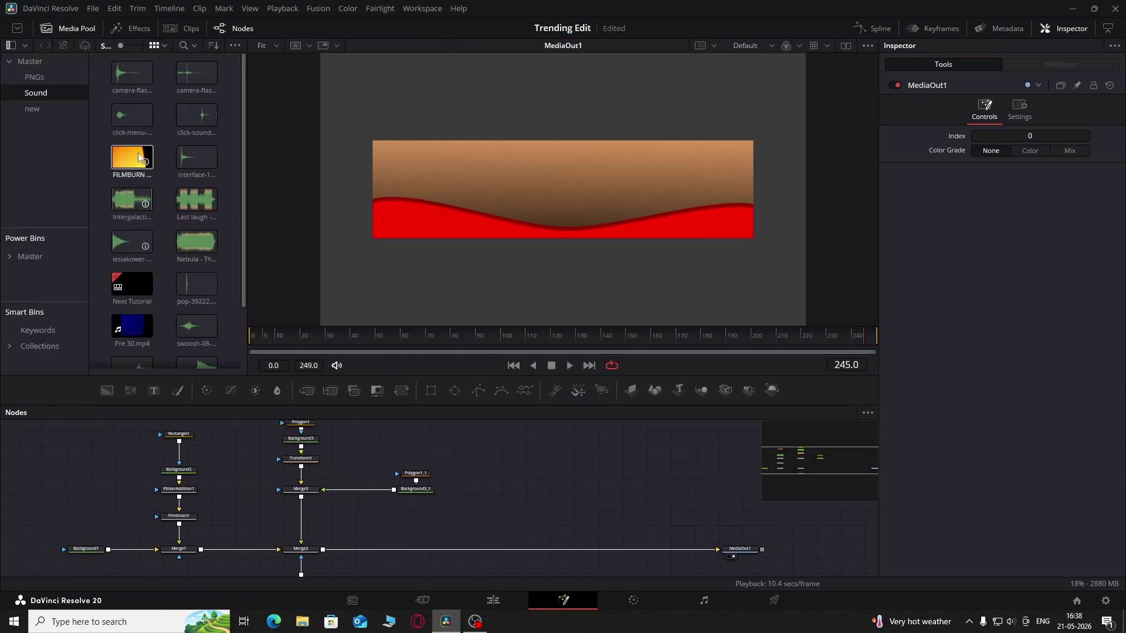
click(34, 77)
click(70, 62)
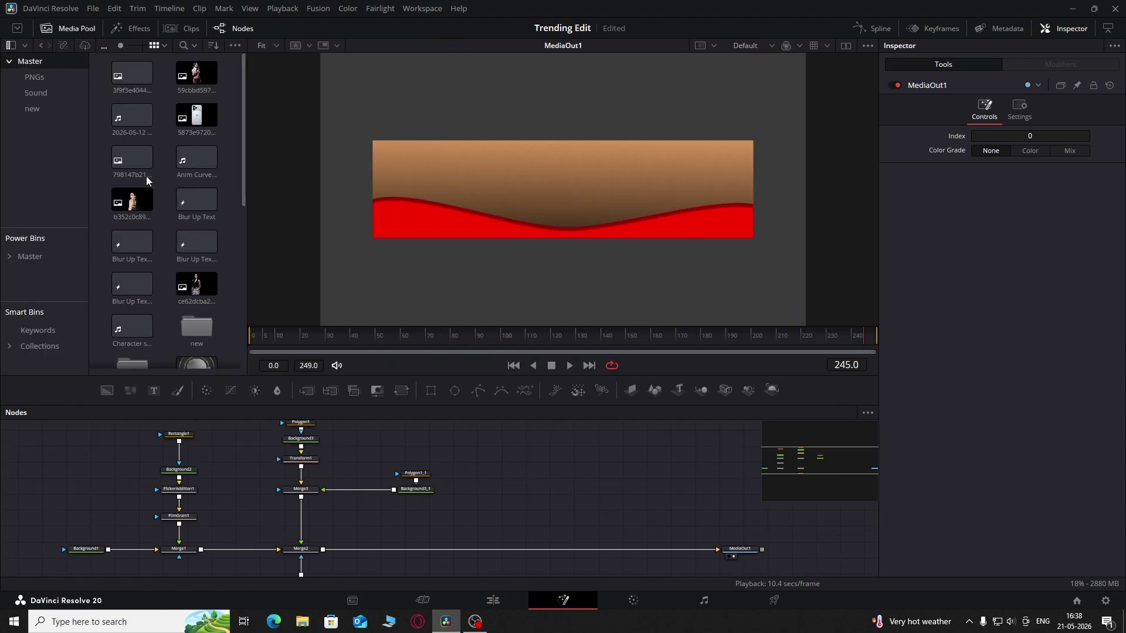
drag(196, 285, 324, 554)
click(70, 28)
click(503, 489)
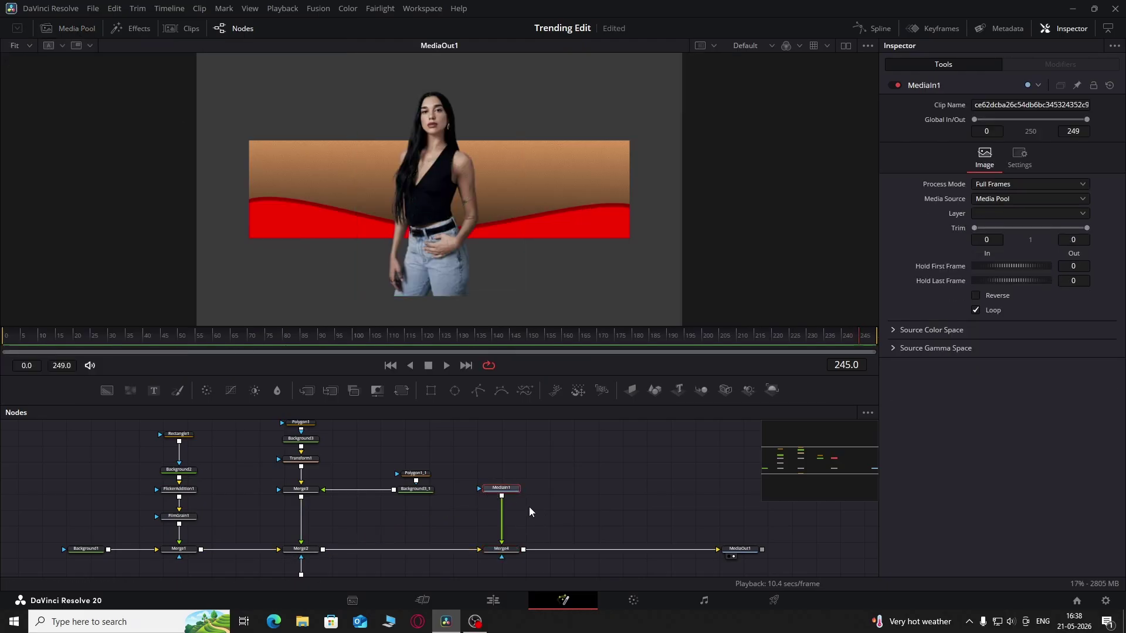
Insert a Transform node between MediaIn1 and Merge4, setting its Size to 0.751 and Center Y to 0.354
click(432, 390)
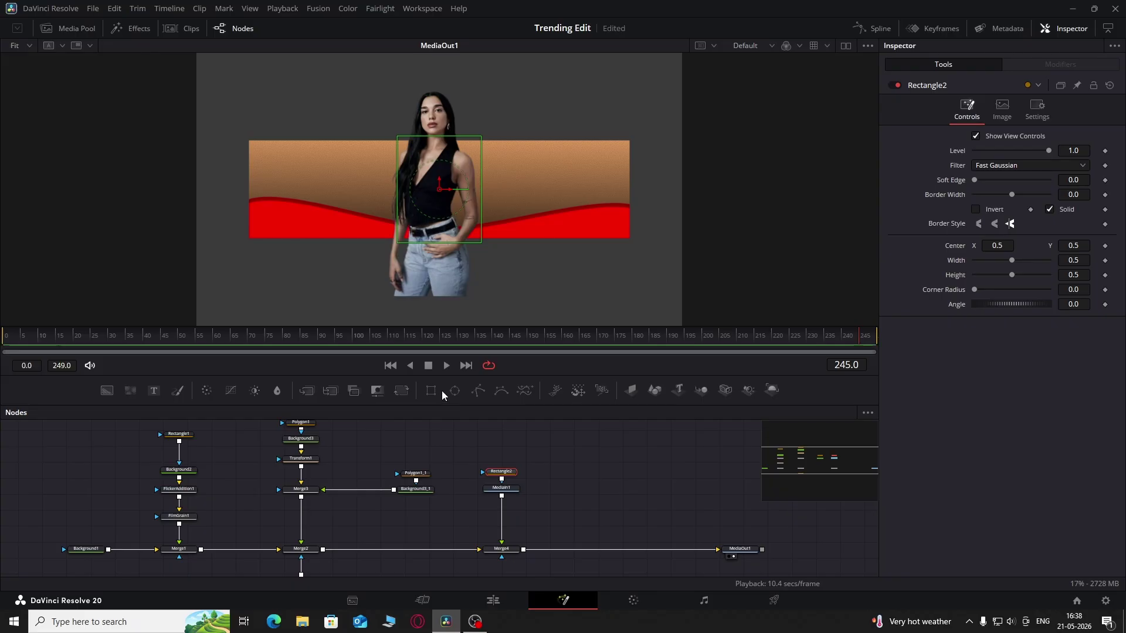
key(ctrl+z)
drag(406, 393, 501, 514)
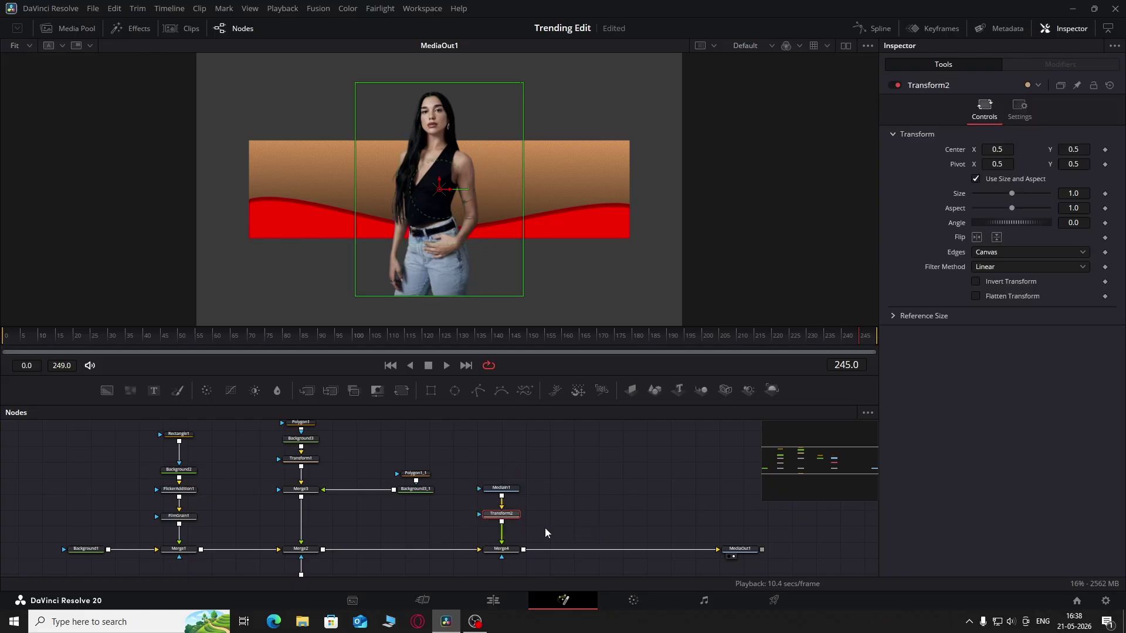
drag(1079, 195, 1014, 195)
drag(1082, 149, 1055, 149)
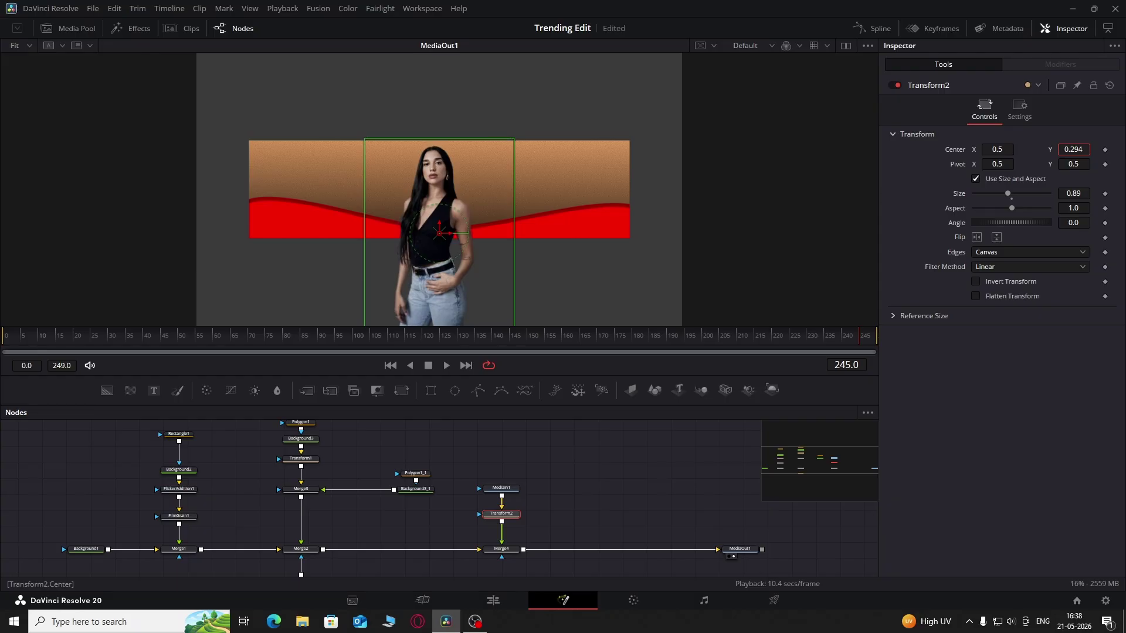
drag(1079, 196, 1063, 196)
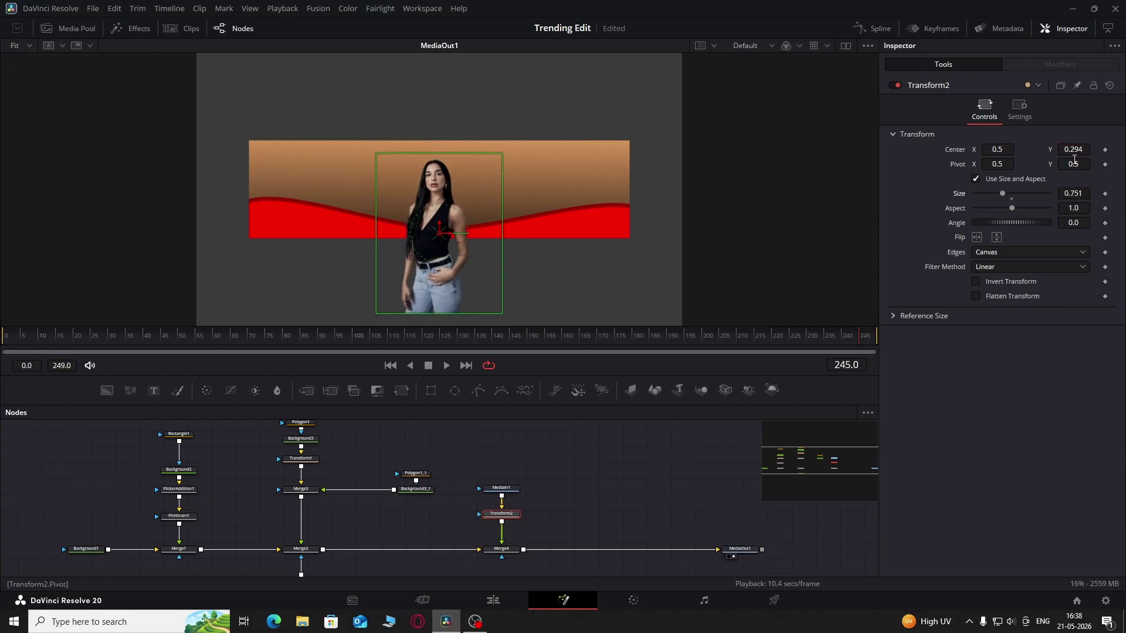
drag(1073, 148, 1086, 149)
click(691, 515)
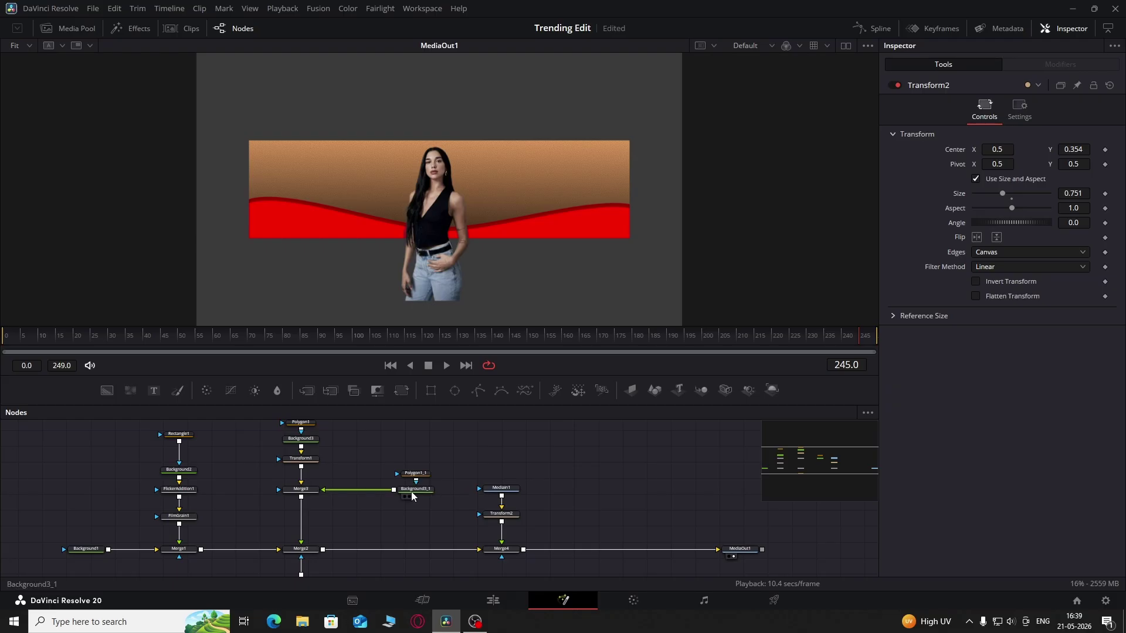
Duplicate the Rectangle1 mask, connect the copy to Merge4's mask input, and place it below that merge
click(179, 435)
scroll(253, 450, up, 1)
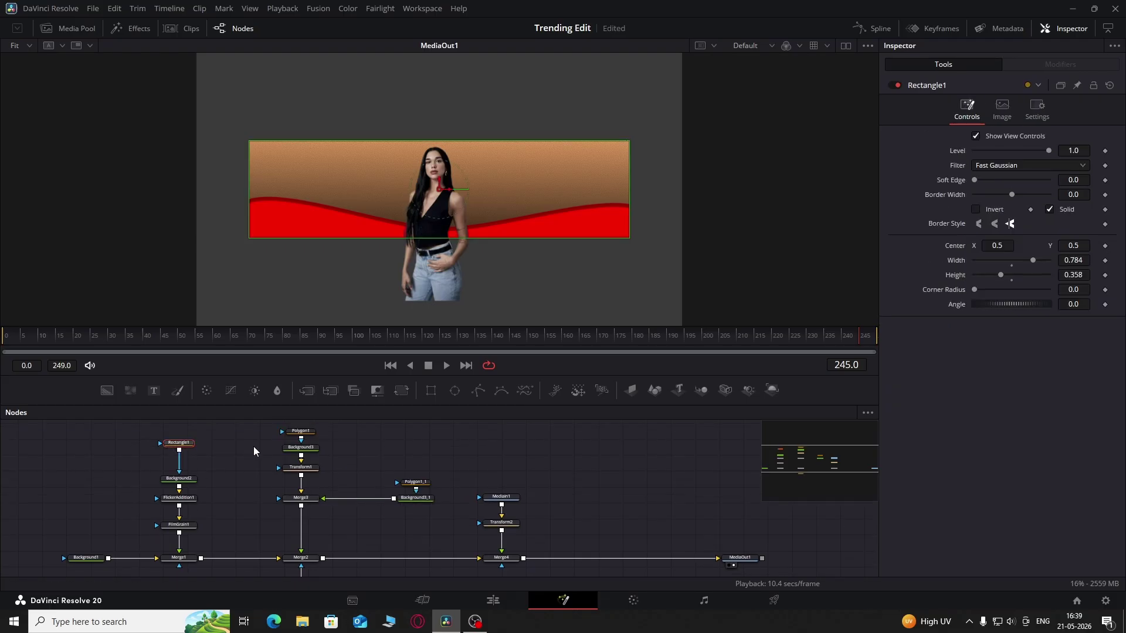
click(619, 491)
drag(637, 482, 587, 405)
key(ctrl+v)
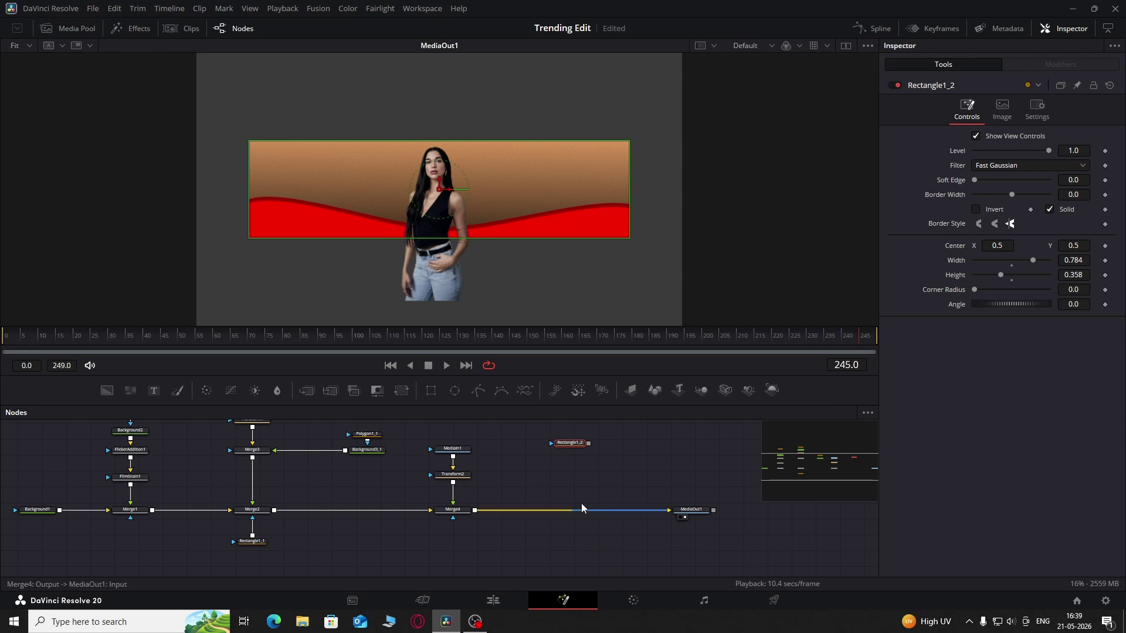
drag(588, 444, 463, 504)
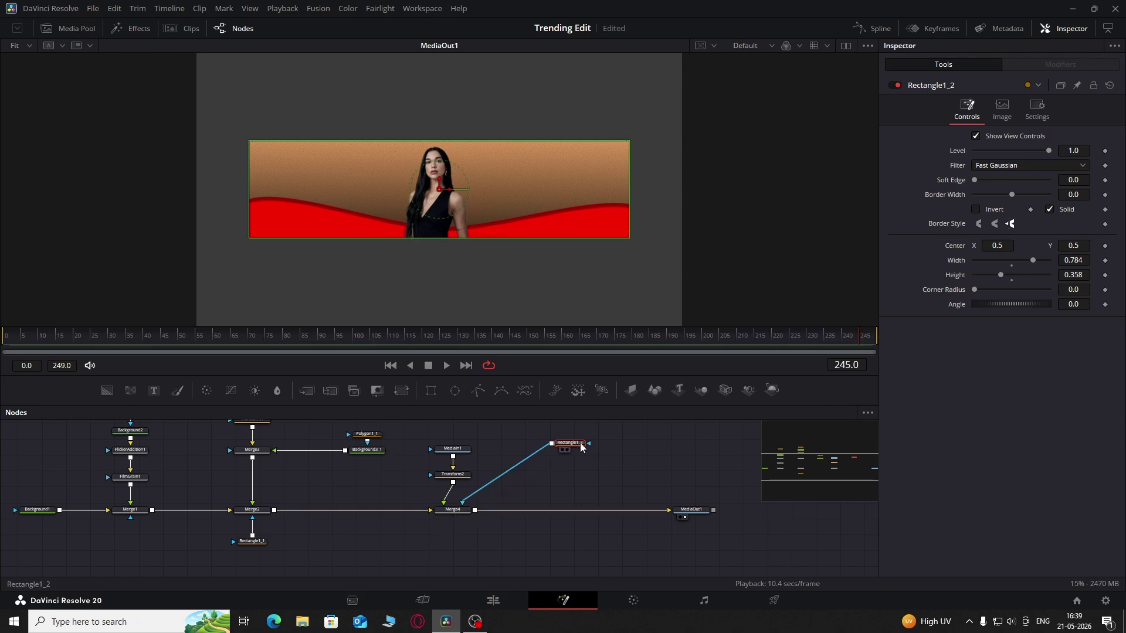
drag(582, 448, 466, 550)
Set Transform2's Size to 0.799 and Center Y to 0.353
click(453, 474)
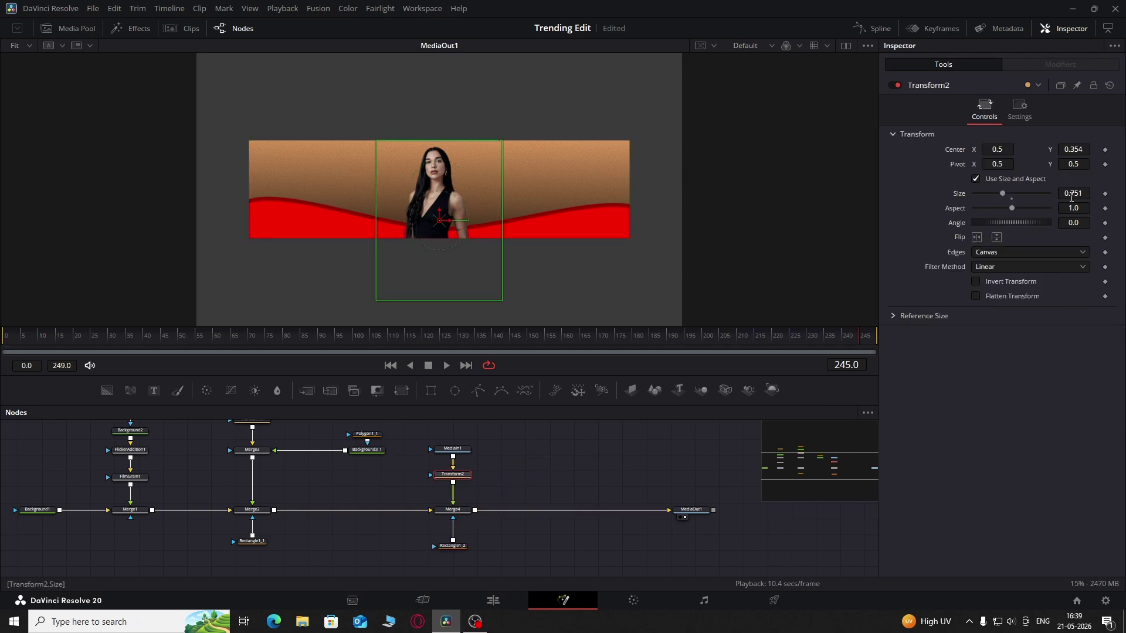
drag(1071, 197, 1046, 197)
mouse_move(1077, 149)
mouse_down()
mouse_move(1119, 149)
mouse_move(1099, 149)
mouse_up()
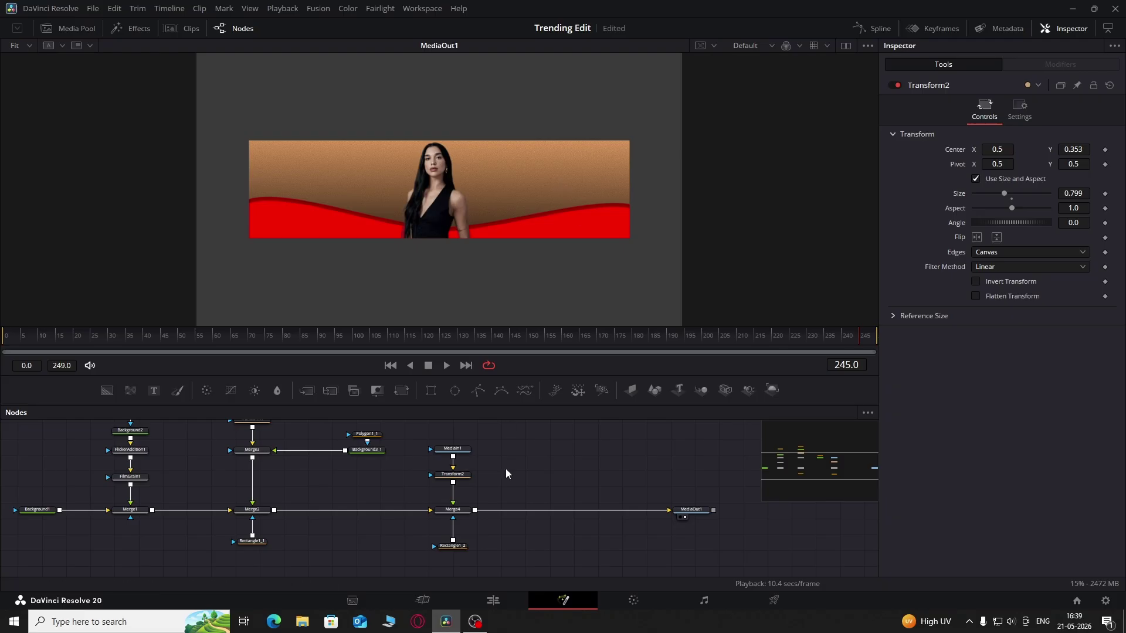
Bring the b352c0c89... image from the Master bin into the node graph and merge it over the Merge4 output
drag(511, 471, 446, 473)
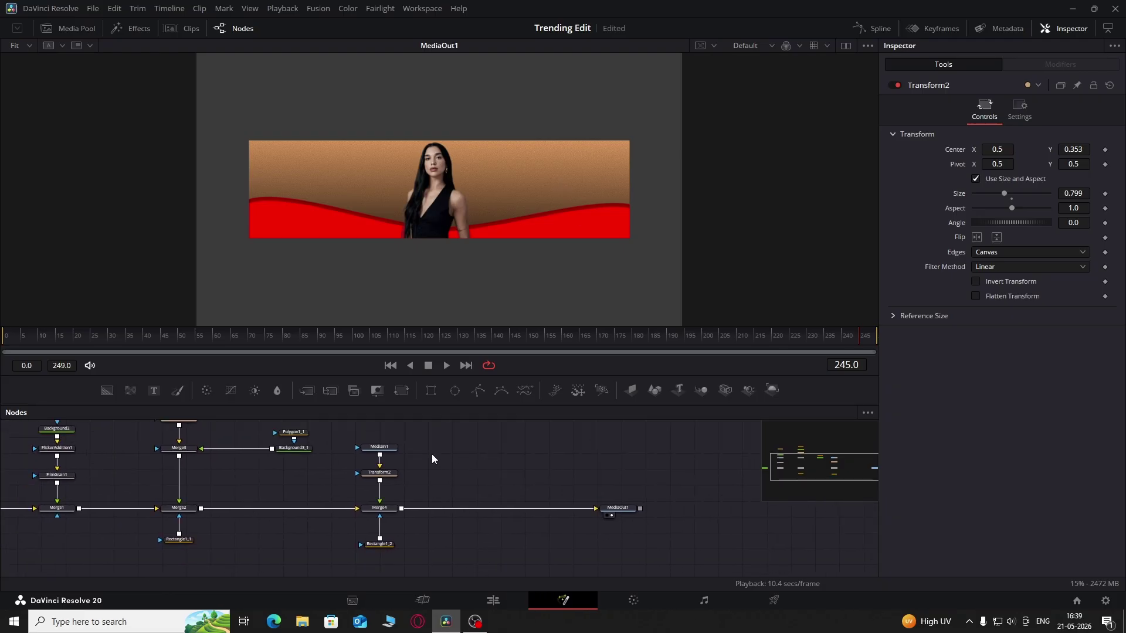
click(68, 29)
drag(132, 199, 497, 450)
click(65, 29)
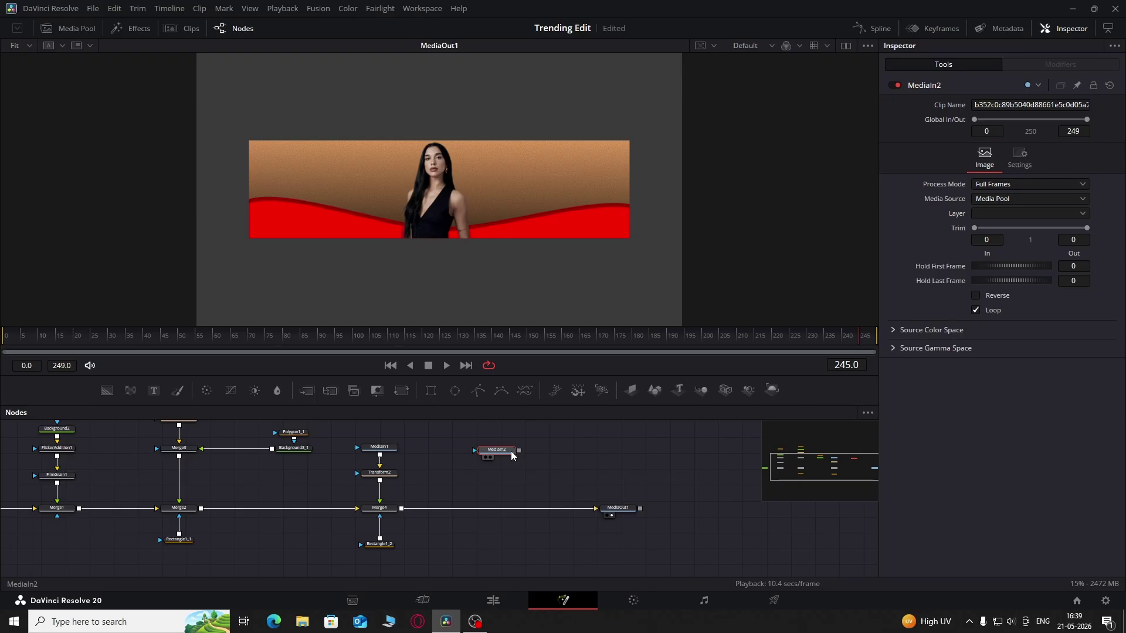
drag(518, 450, 411, 508)
Insert a Transform node after MediaIn2 and set Center X to -0.407, Center Y to 0.362 and Size to 0.954
click(497, 451)
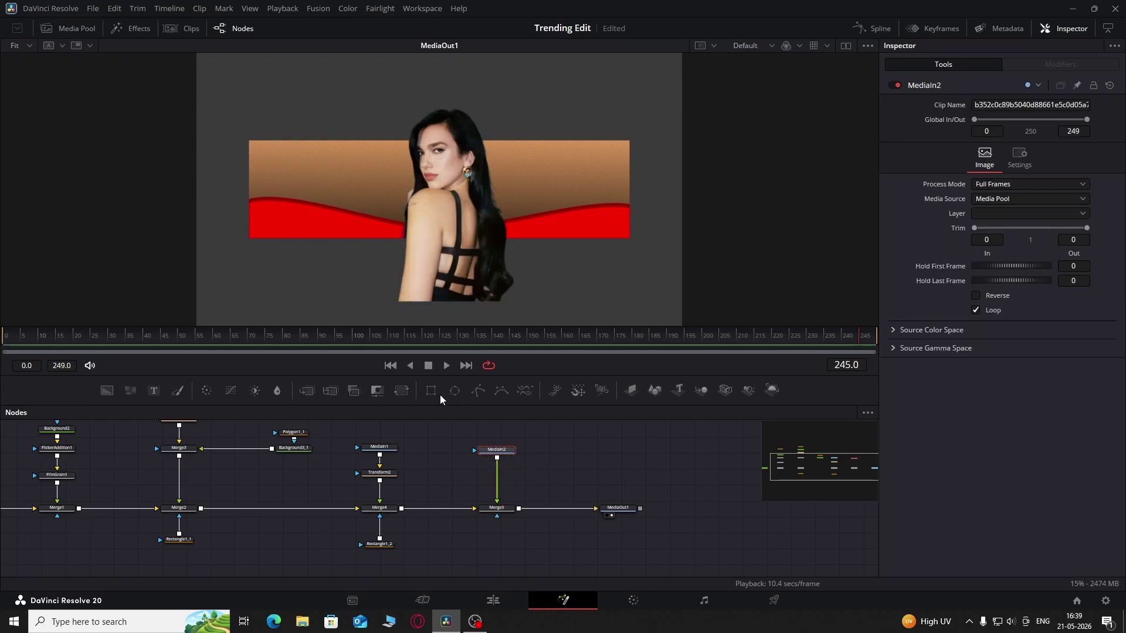
click(402, 391)
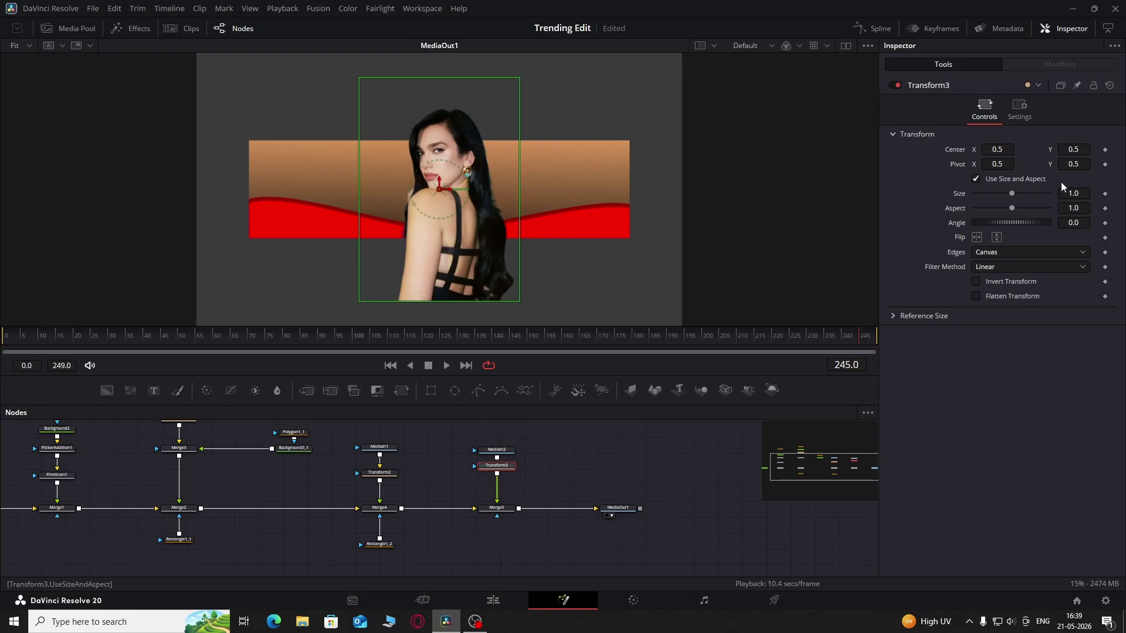
drag(1070, 193, 880, 193)
drag(1007, 149, 718, 159)
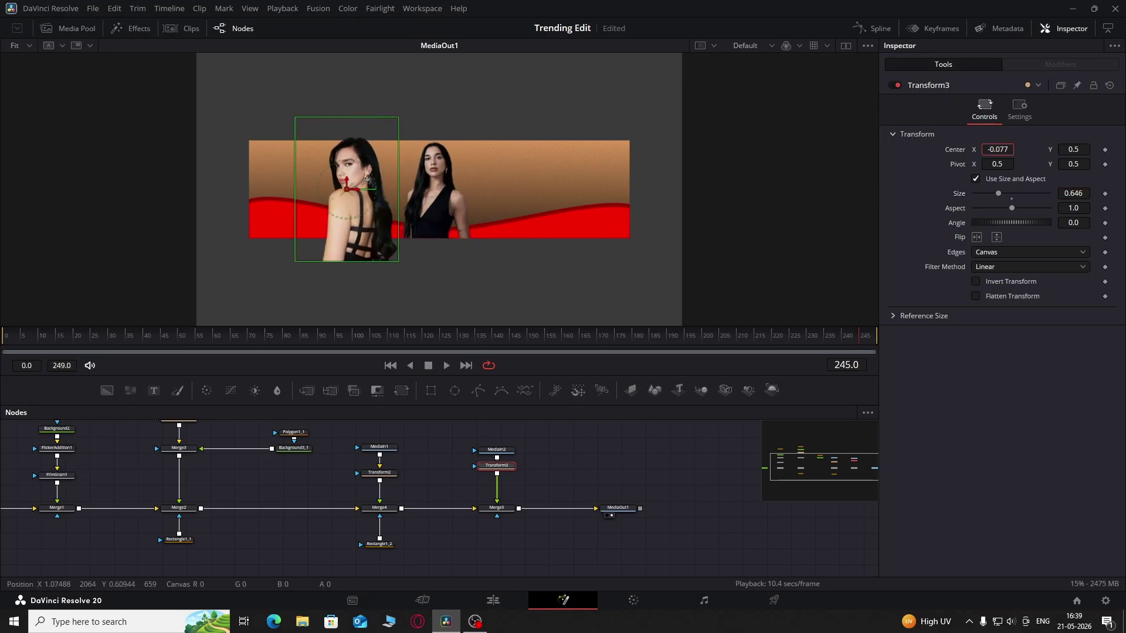
drag(950, 149, 903, 149)
drag(1075, 197, 1120, 198)
drag(1075, 154, 1045, 152)
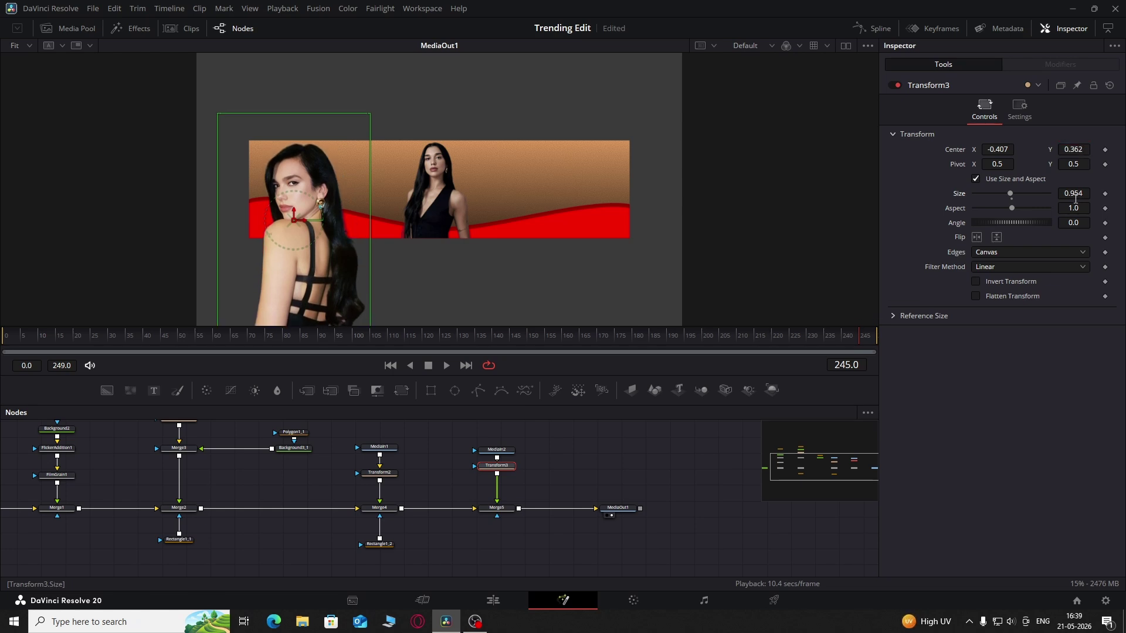
Flip the MediaIn2 image horizontally in Transform3 and set Center X to -0.277, Center Y to 0.434 and Size to 0.765
click(977, 239)
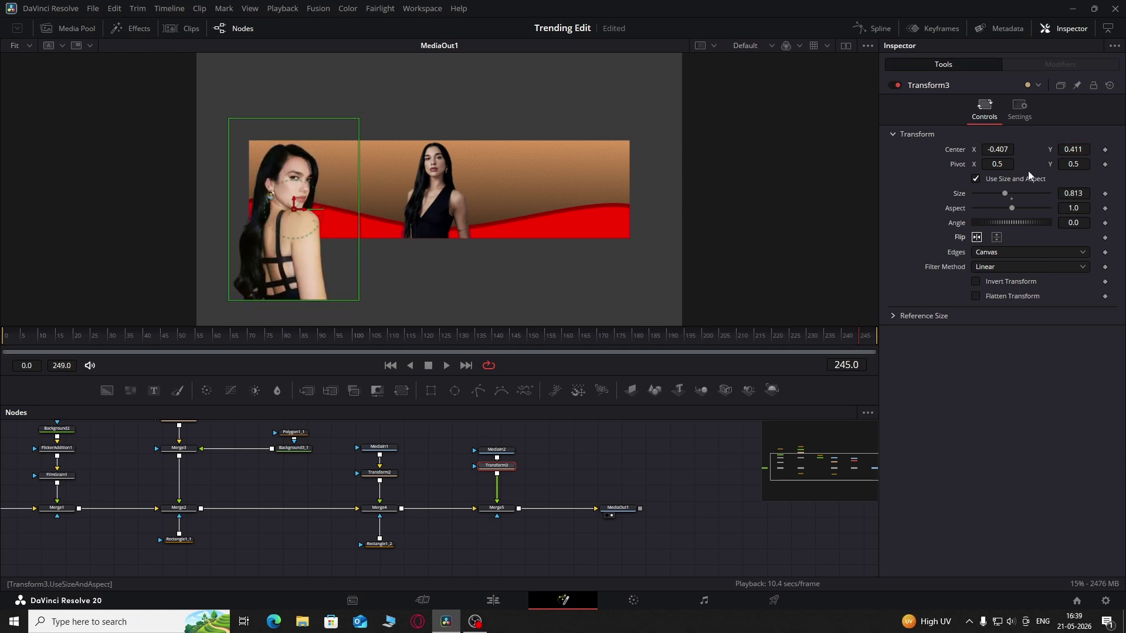
drag(998, 149, 1022, 149)
drag(1005, 192, 1002, 192)
drag(1073, 149, 1078, 150)
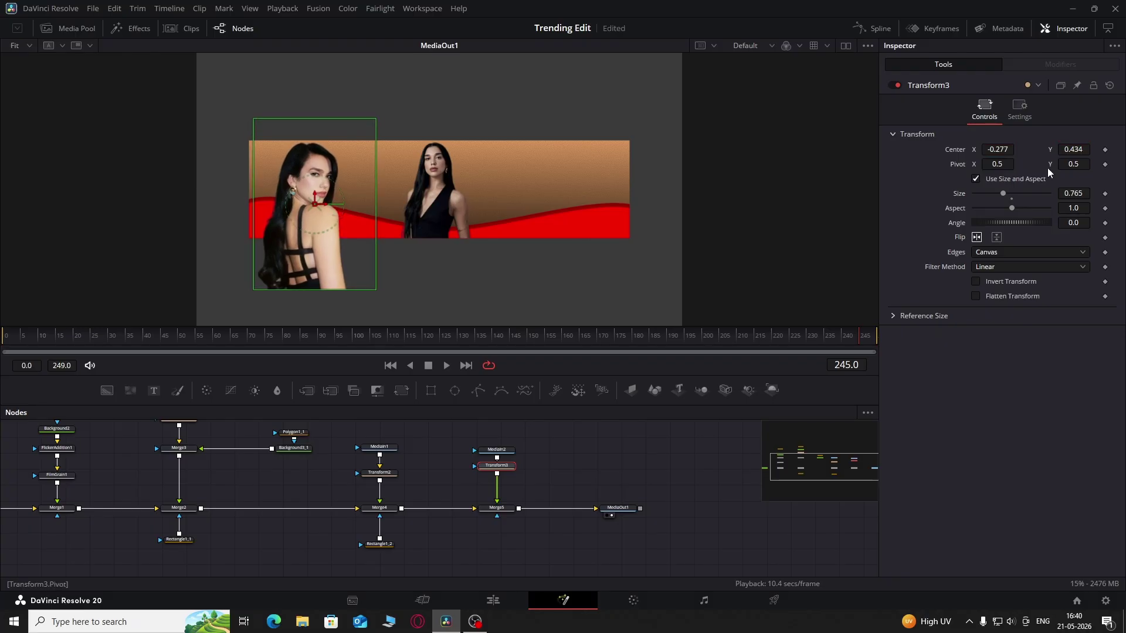
click(671, 453)
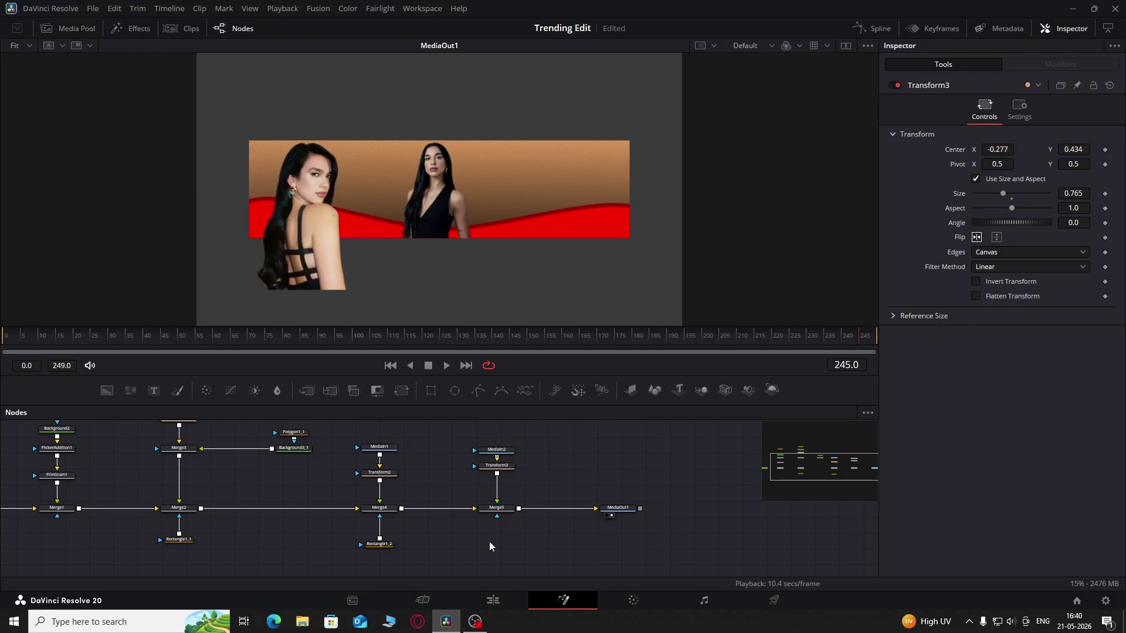
Duplicate the Rectangle1_2 mask and connect the copy to Merge5's mask input
click(386, 546)
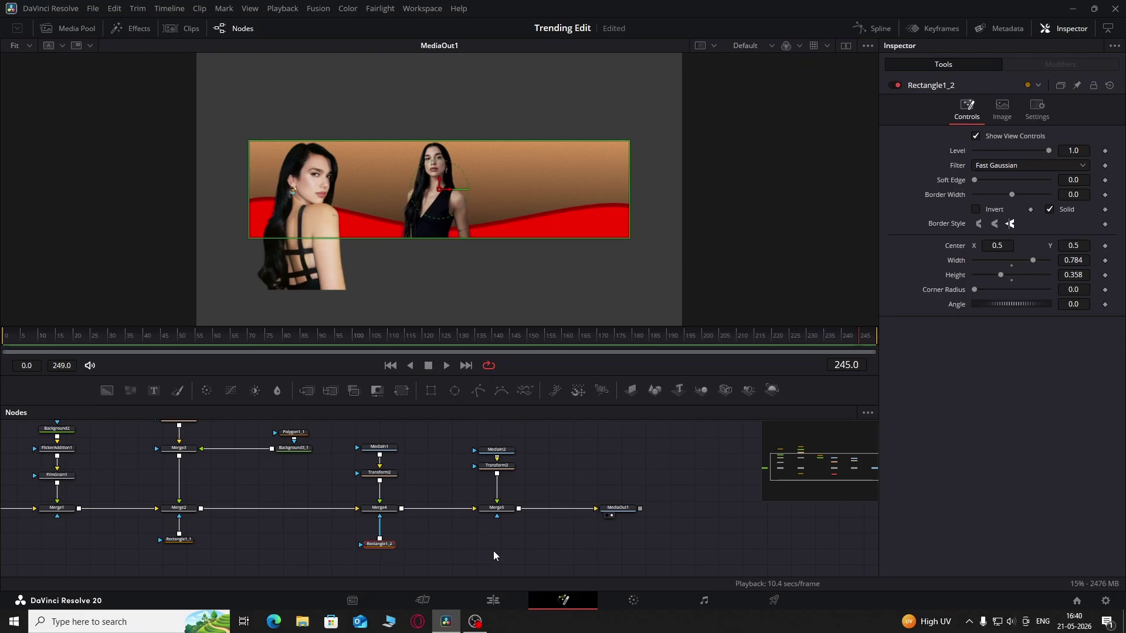
click(515, 555)
key(ctrl+v)
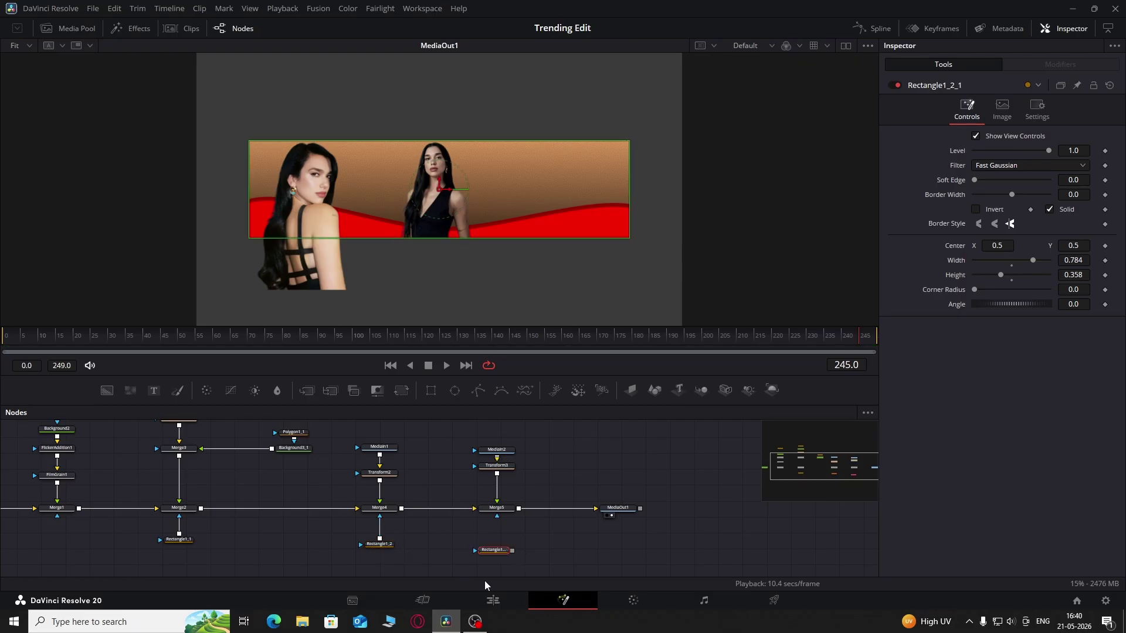
mouse_move(513, 551)
mouse_down()
mouse_move(497, 515)
mouse_move(496, 549)
mouse_up()
drag(599, 548, 554, 547)
click(554, 546)
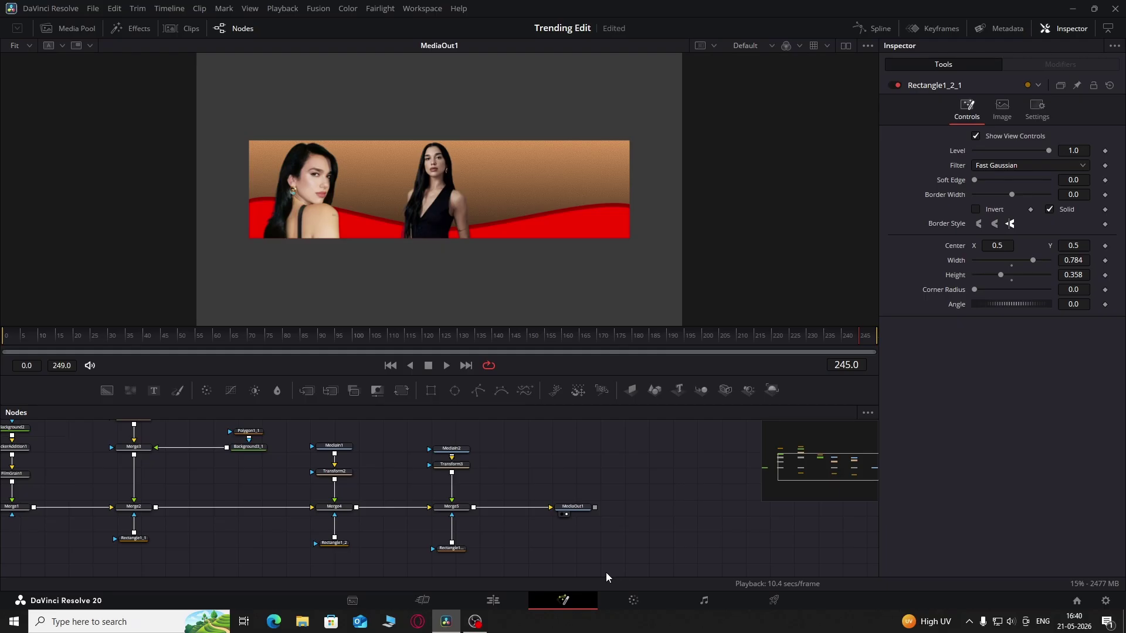
Delete the Merge5 node and move MediaIn2 and Transform3 between the Merge1 and Merge2 node columns
drag(205, 432, 323, 459)
drag(328, 525, 458, 527)
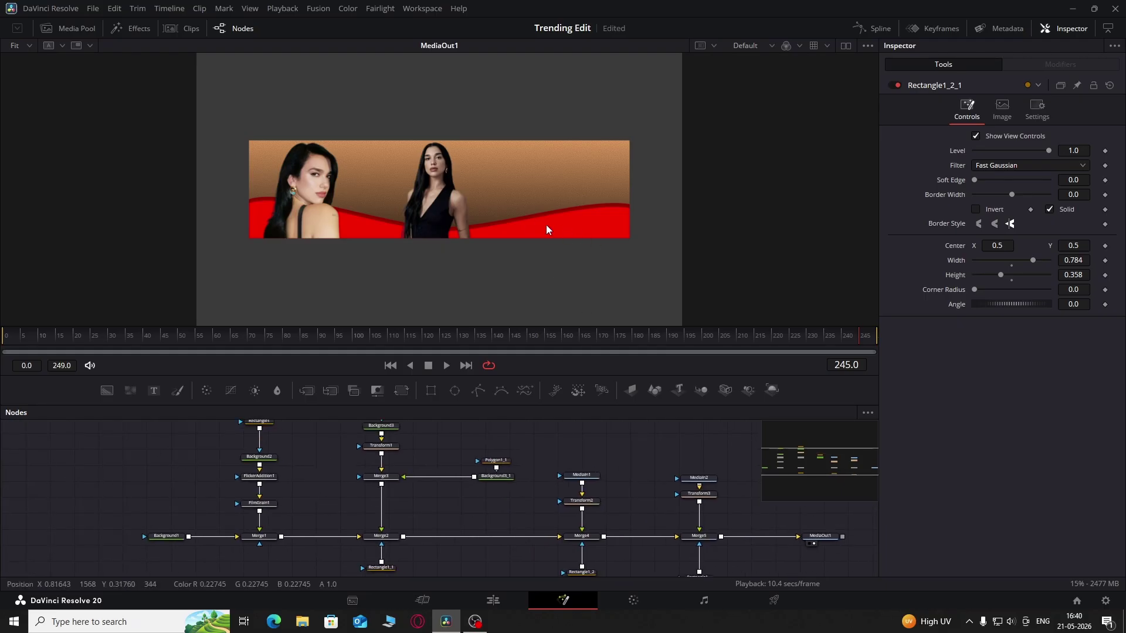
click(704, 536)
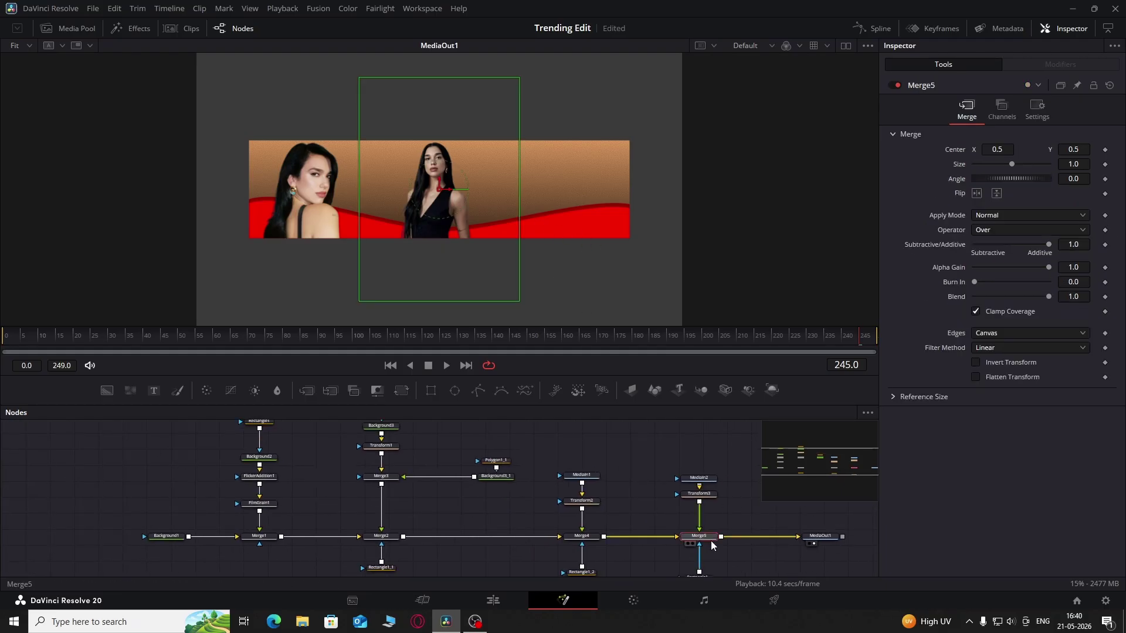
key(Delete)
drag(727, 454, 675, 529)
drag(707, 494, 340, 477)
drag(356, 514, 311, 538)
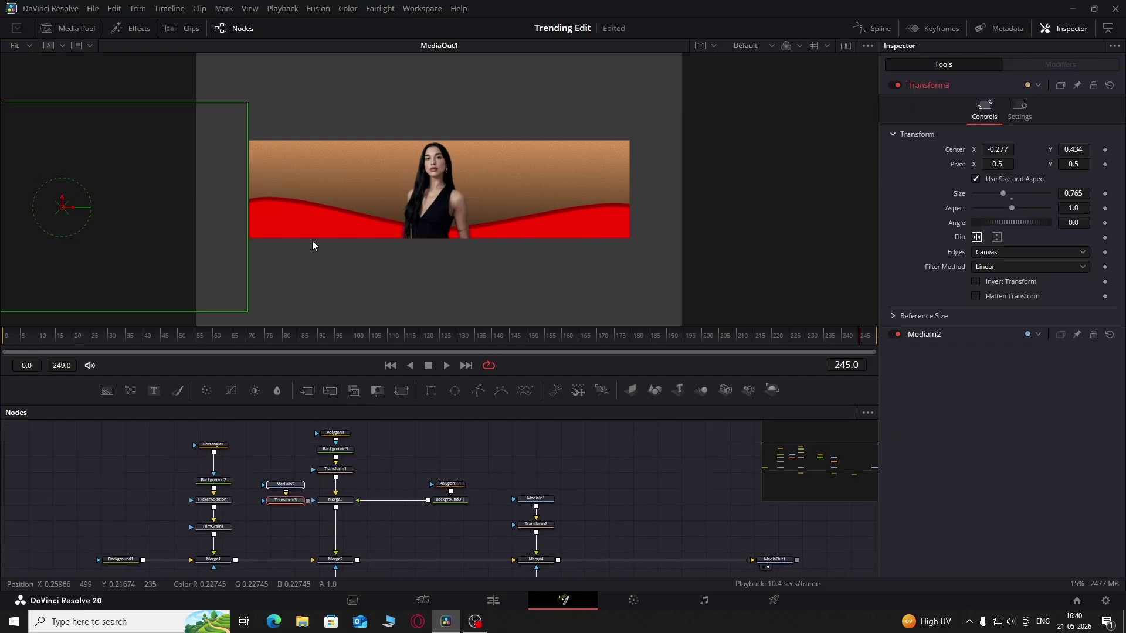
click(302, 507)
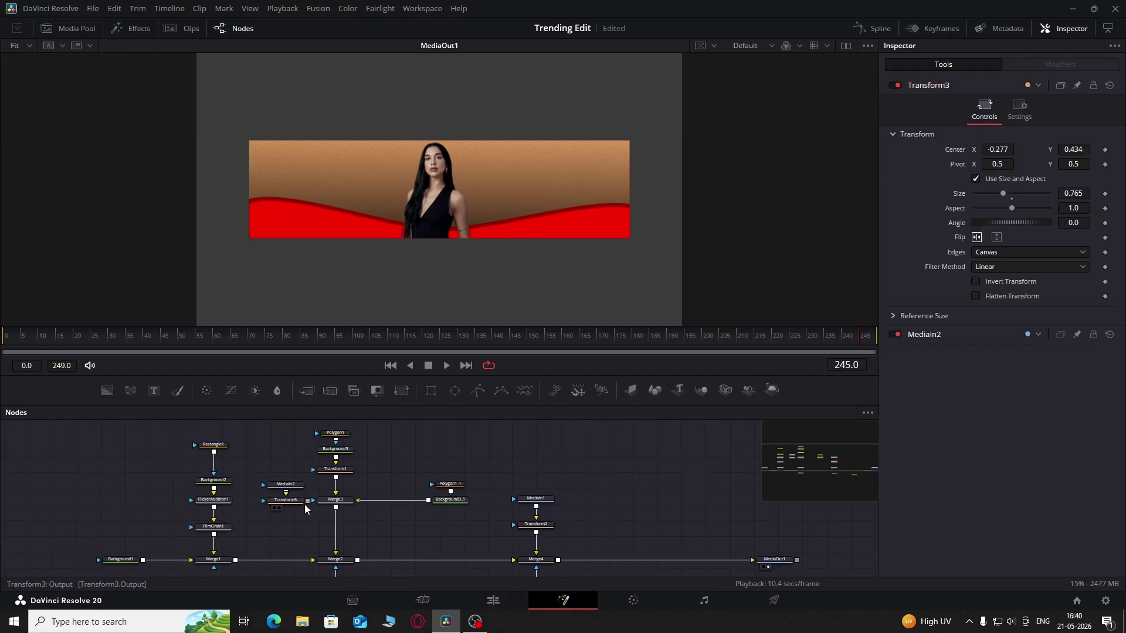
Merge Transform3 over the Merge1 output and connect the spare Rectangle1_2 copy as the new merge's mask
drag(307, 502, 235, 560)
scroll(452, 485, down, 1)
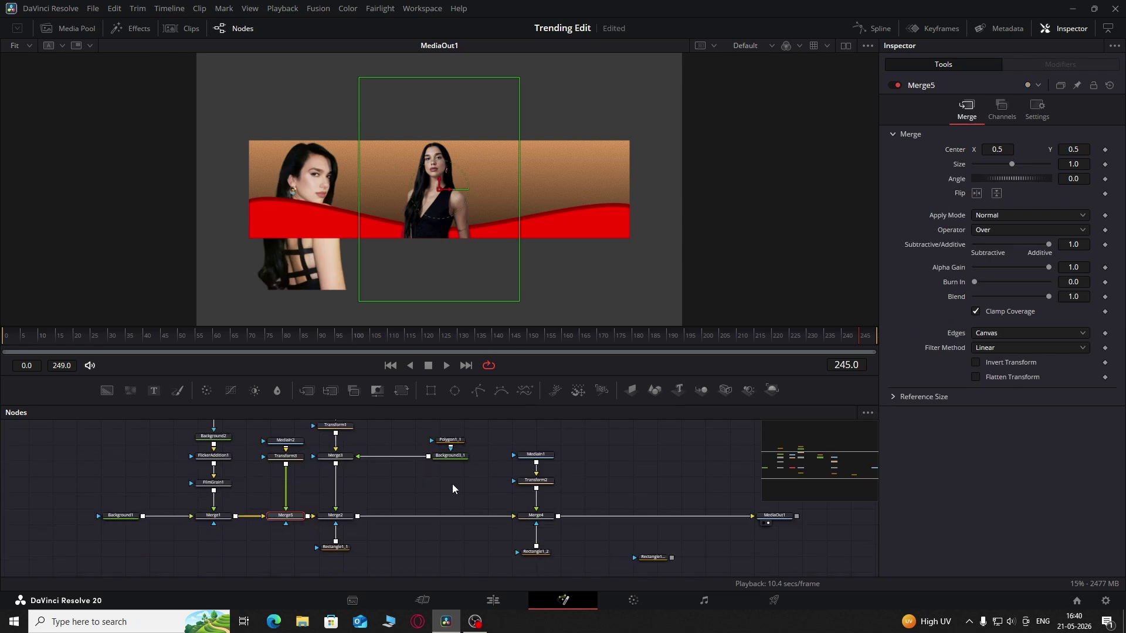
drag(656, 561, 286, 547)
Set Transform3's Size to 0.711 and Center Y to 0.451
click(285, 456)
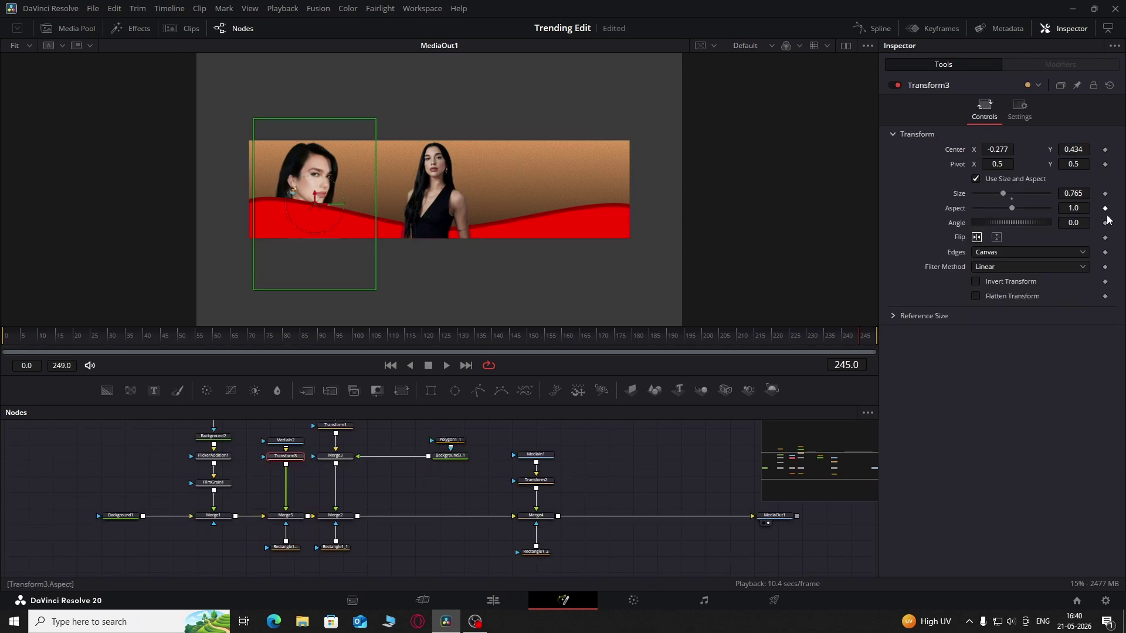
drag(1081, 196, 1049, 196)
mouse_move(1073, 150)
mouse_down()
mouse_move(1098, 150)
mouse_move(1083, 150)
mouse_up()
click(643, 472)
Insert a Transform node between Merge3 and Merge2 and lower the red waves to Center Y 0.458
drag(365, 436, 326, 487)
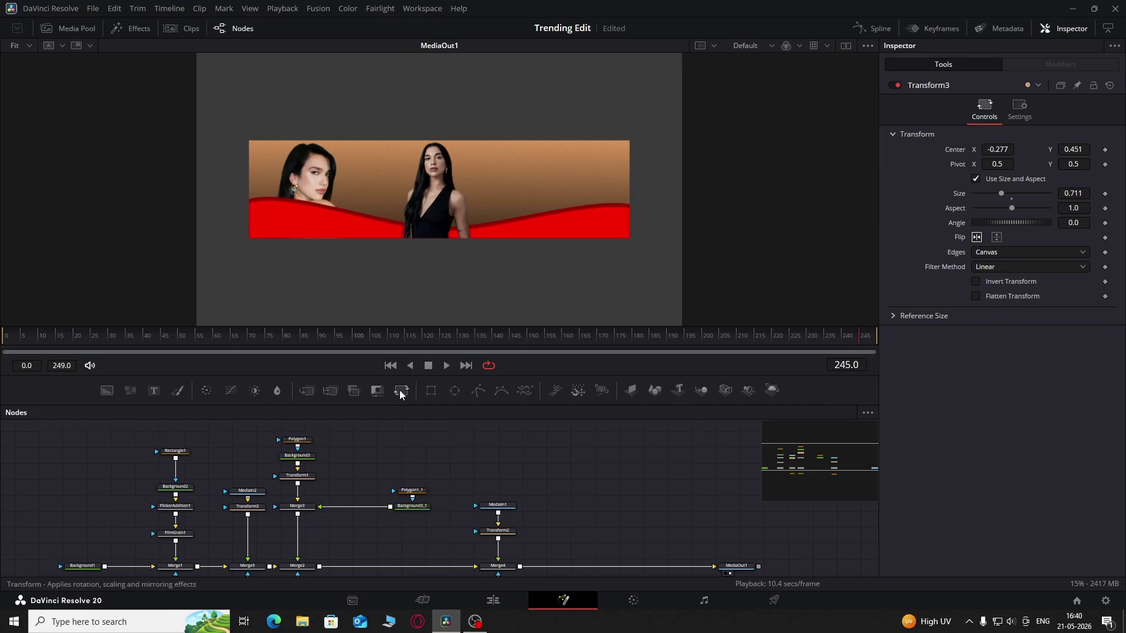
drag(401, 394, 299, 538)
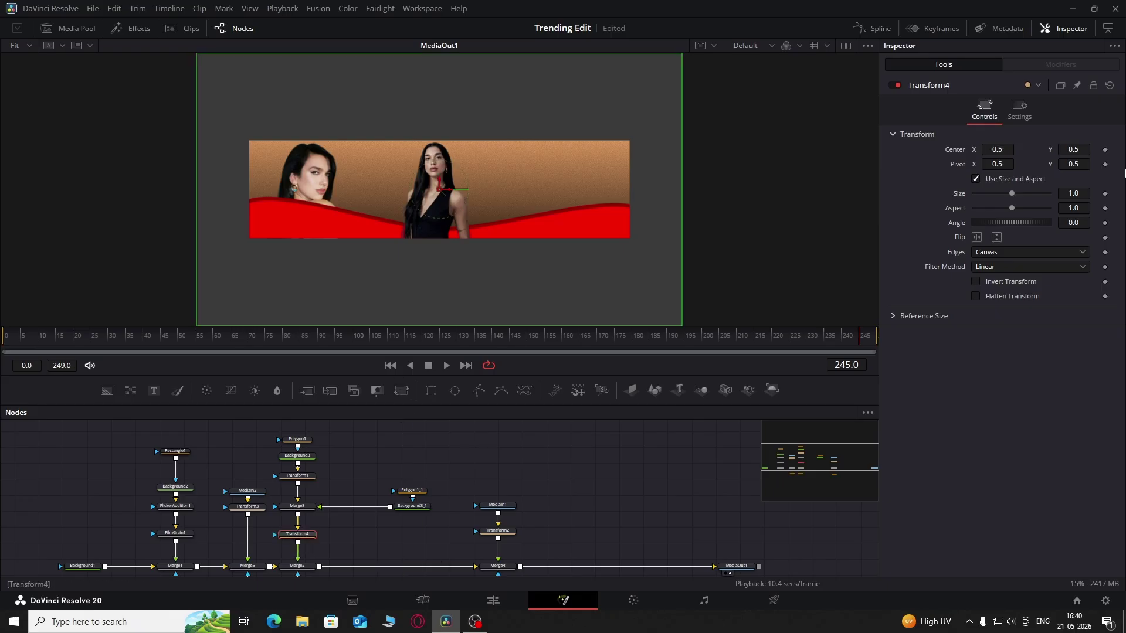
drag(1079, 151, 1055, 150)
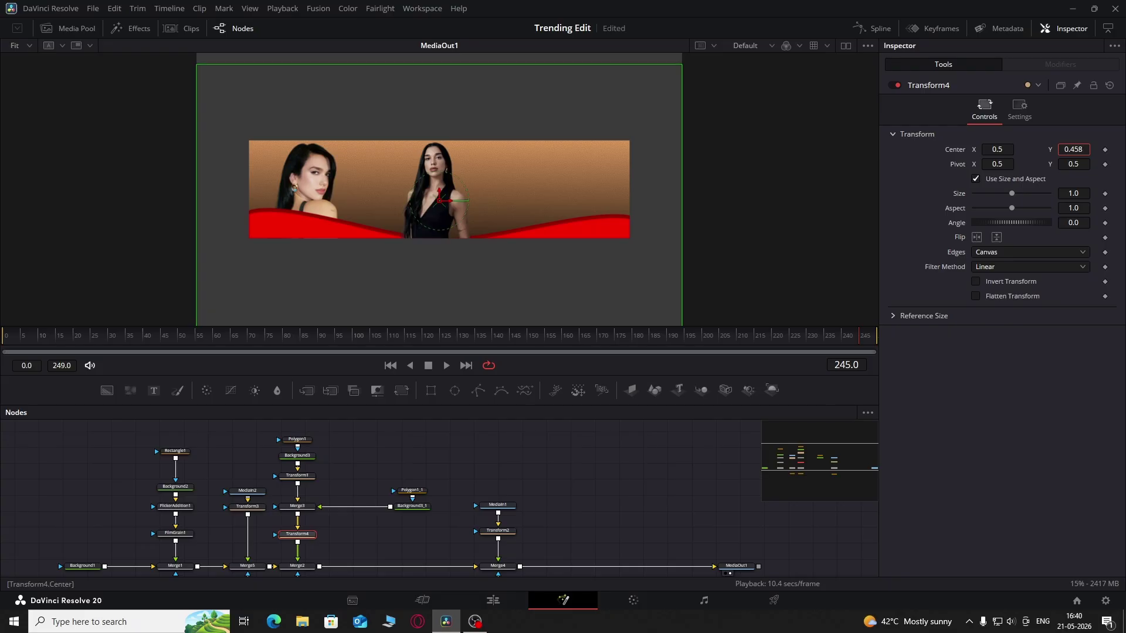
Readjust Transform3 on the left portrait to Size 0.747 and Center Y 0.45
click(329, 482)
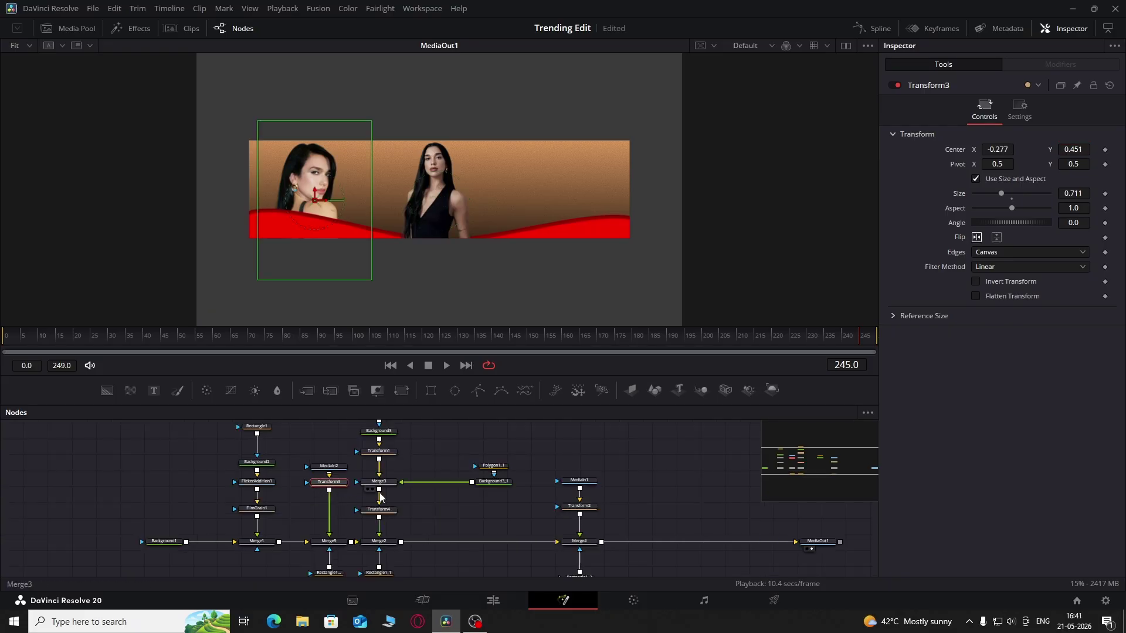
drag(1079, 153, 1079, 191)
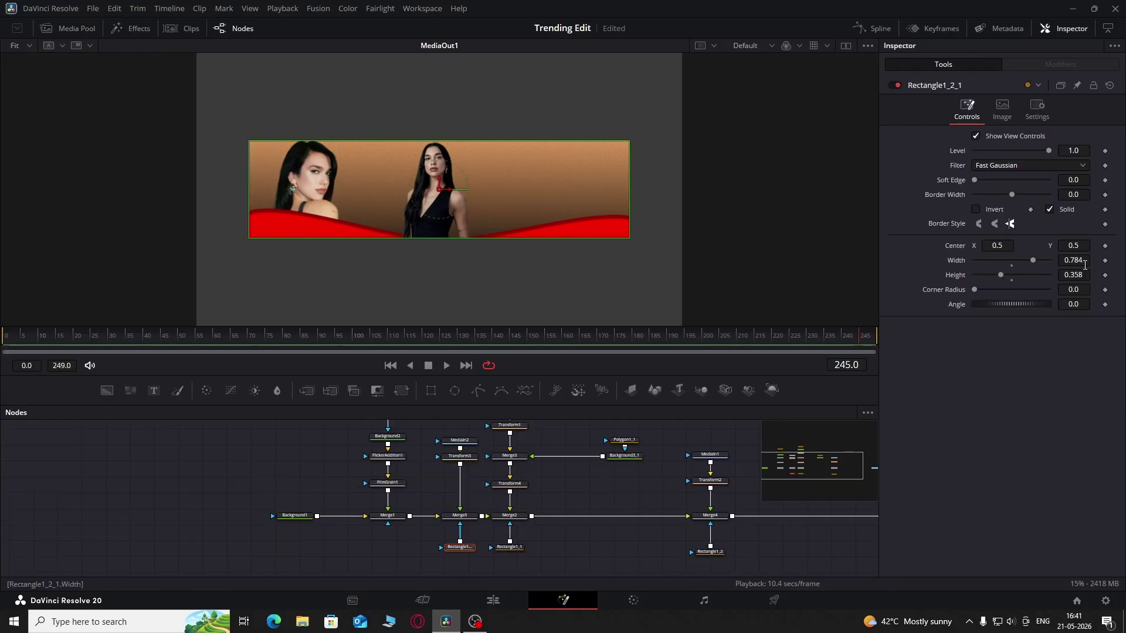
Set the Rectangle1_2_1 mask on Merge5 to Height 0.246, Center Y 0.553 and Soft Edge 0.0299
drag(1084, 265, 1026, 275)
key(ctrl+z)
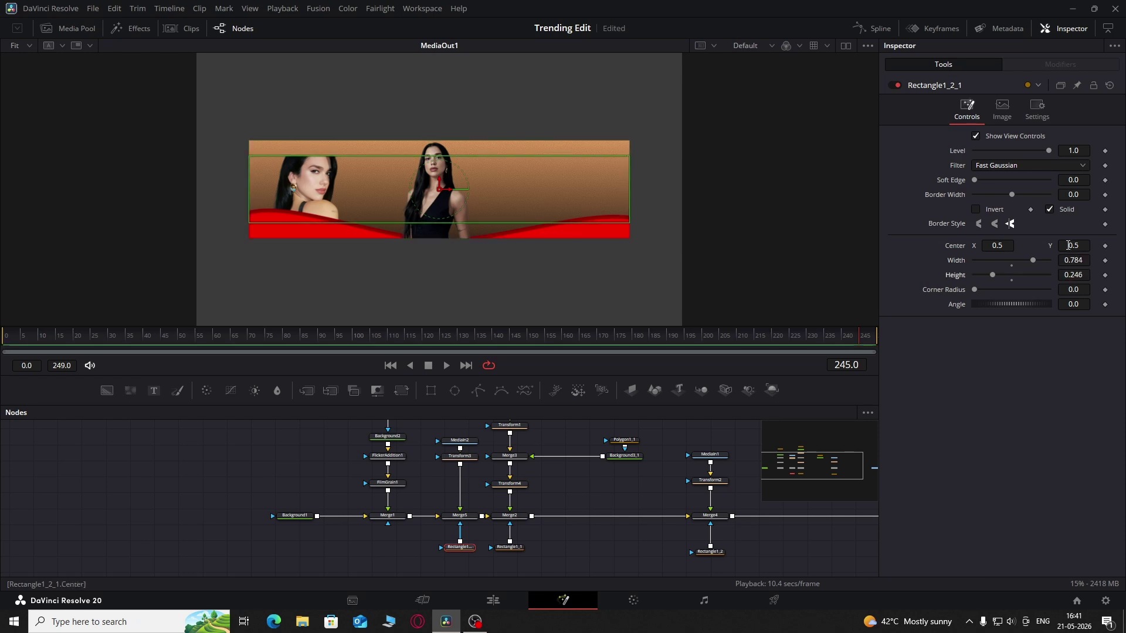
drag(1073, 246, 1095, 245)
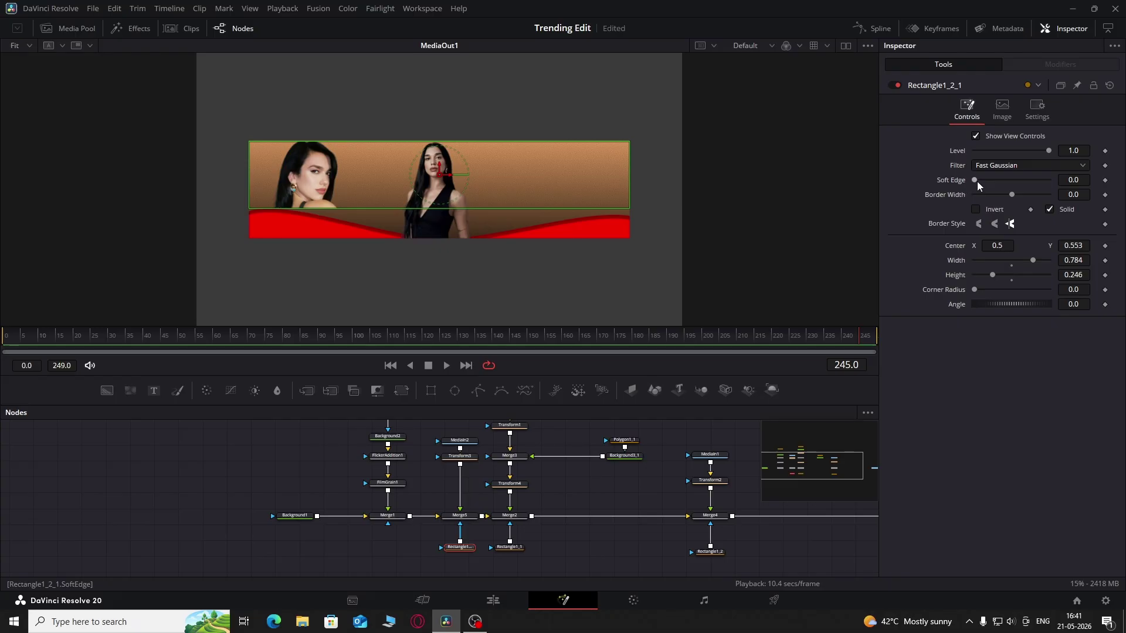
mouse_move(976, 181)
mouse_down()
mouse_move(1008, 185)
mouse_move(986, 196)
mouse_up()
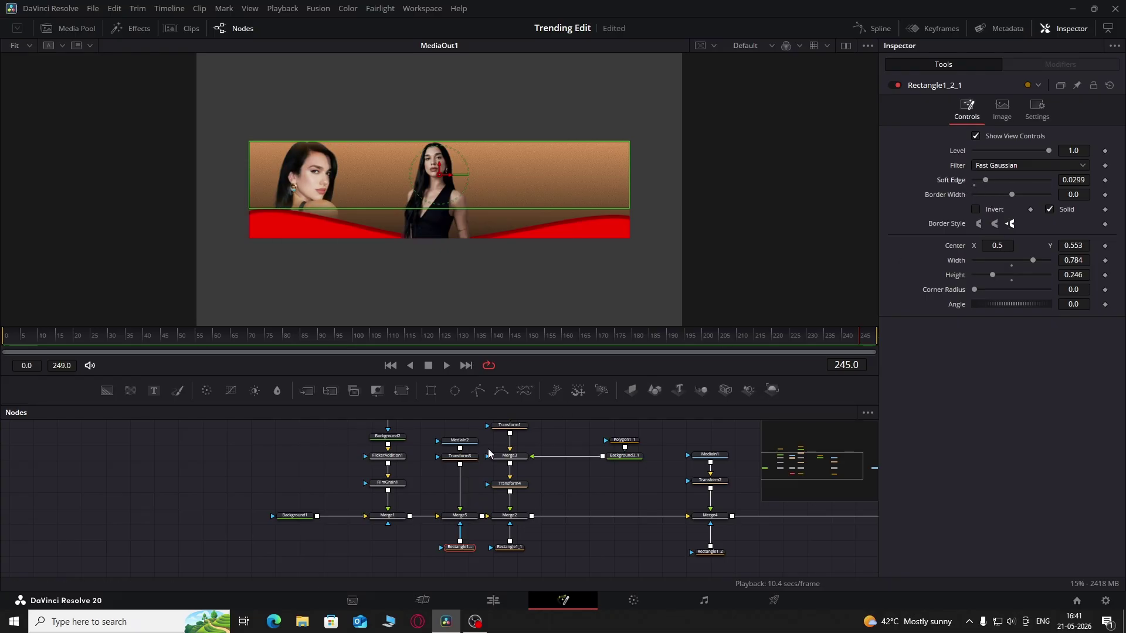
click(640, 472)
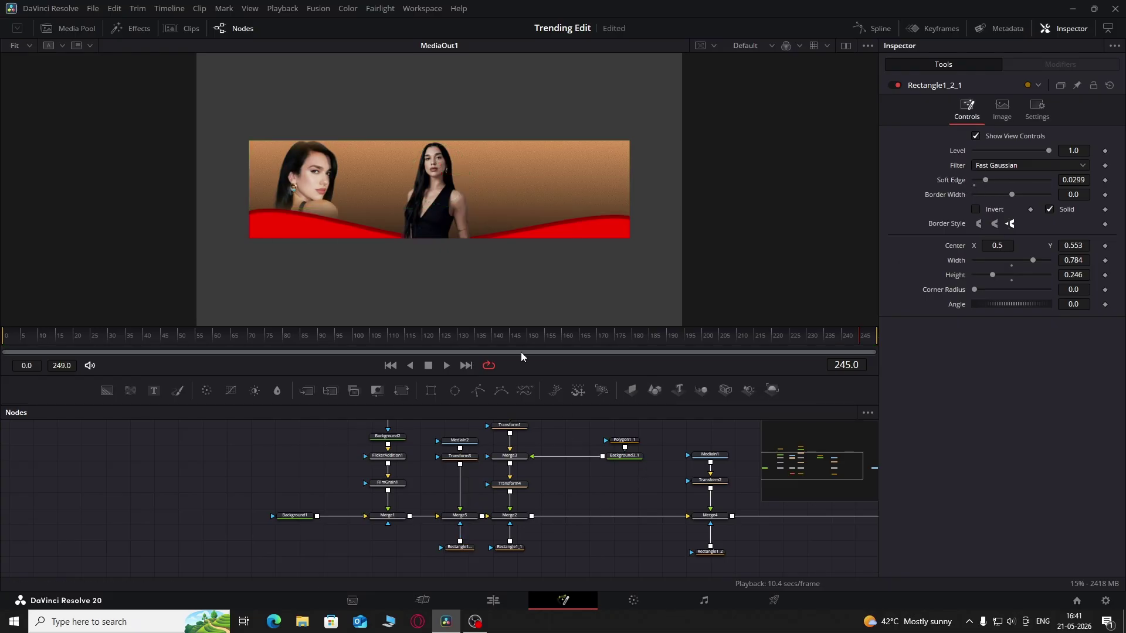
Refine the Rectangle1_2_1 mask to Height 0.236, Center Y 0.573 and Soft Edge 0.0451, keeping Width at 0.784
click(468, 547)
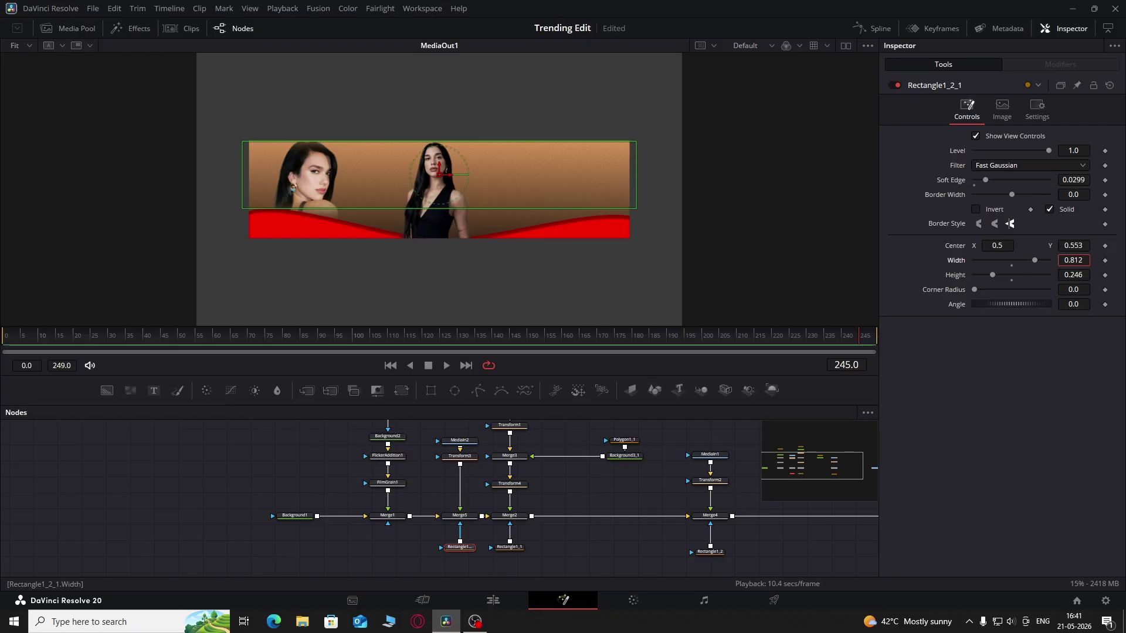
drag(1070, 277, 1063, 277)
drag(1074, 246, 1085, 247)
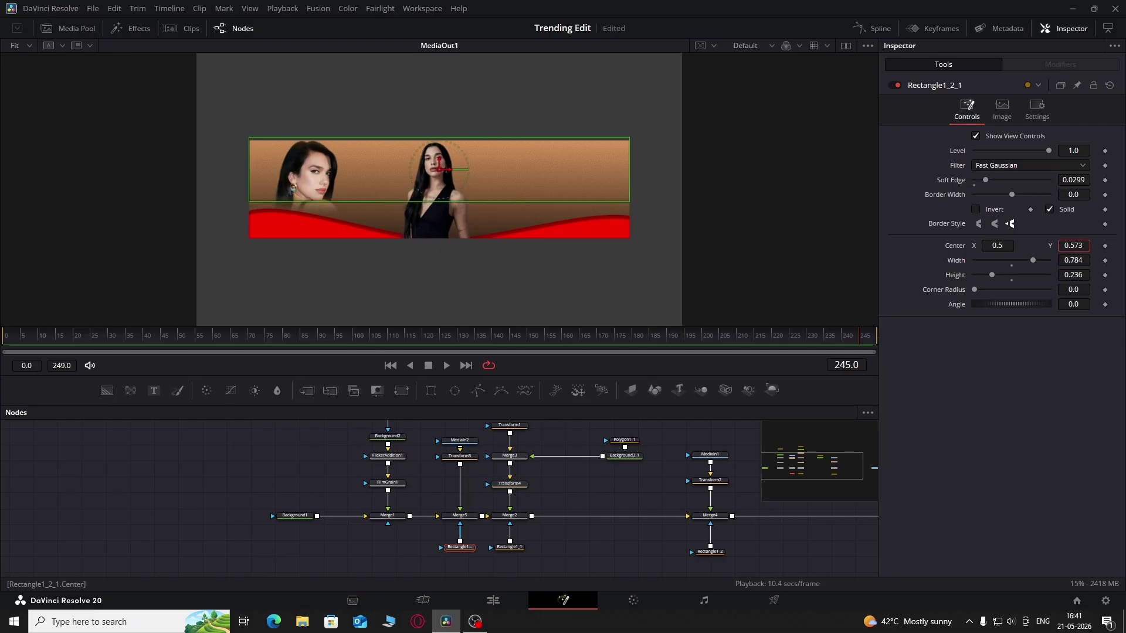
drag(988, 188, 498, 350)
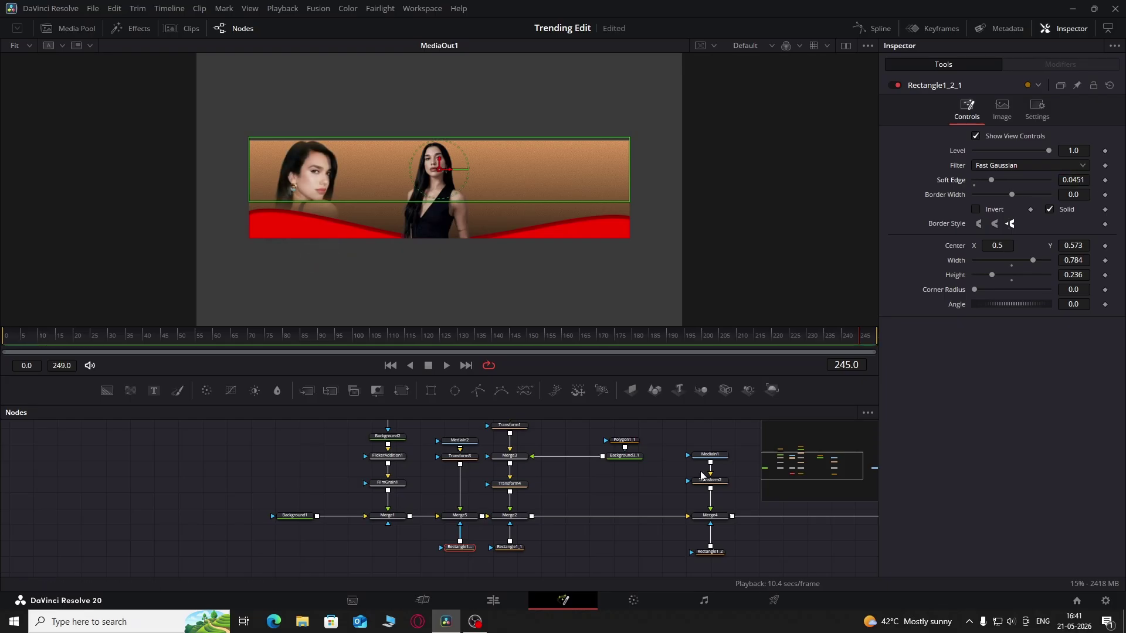
click(649, 468)
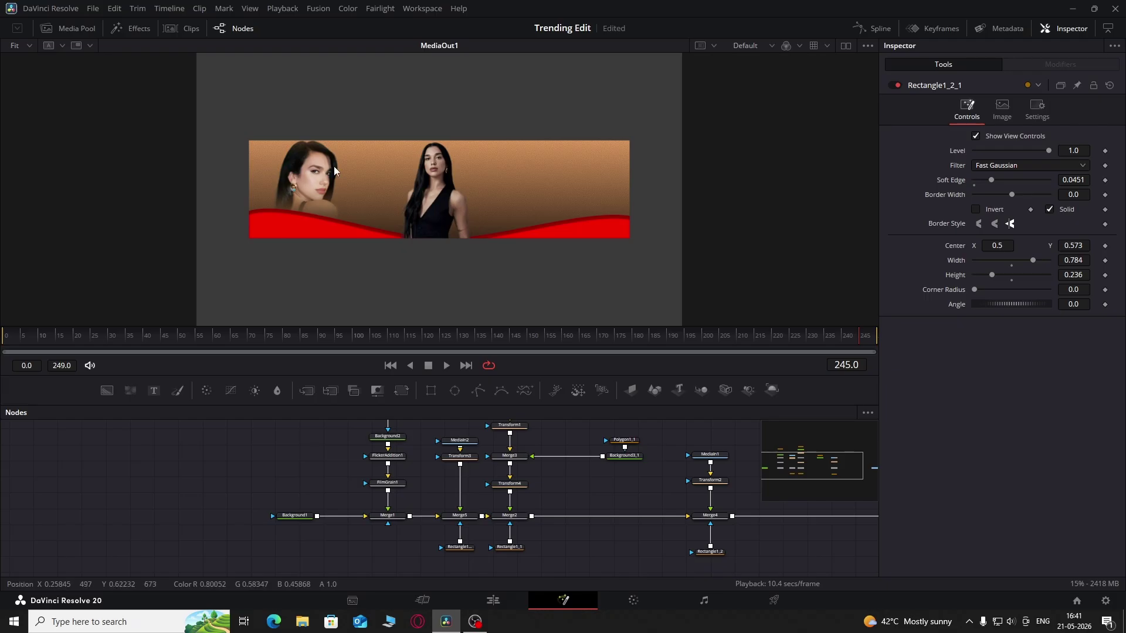
Try a Soft Edge of 0.1339 on the Rectangle1_2_1 mask and undo it
drag(577, 508, 493, 524)
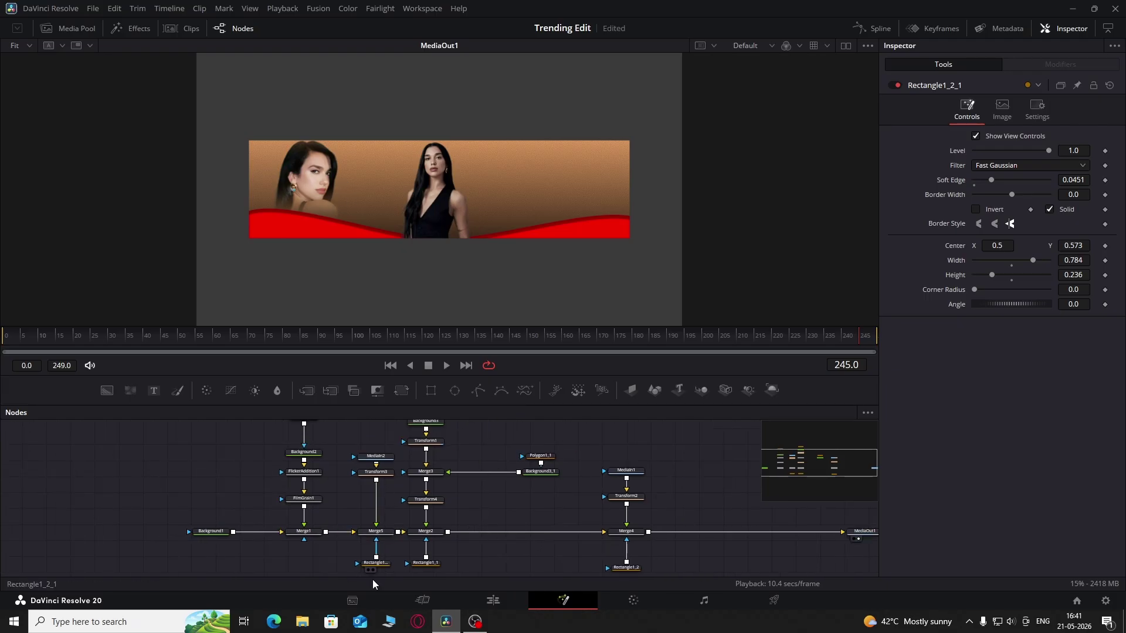
click(379, 564)
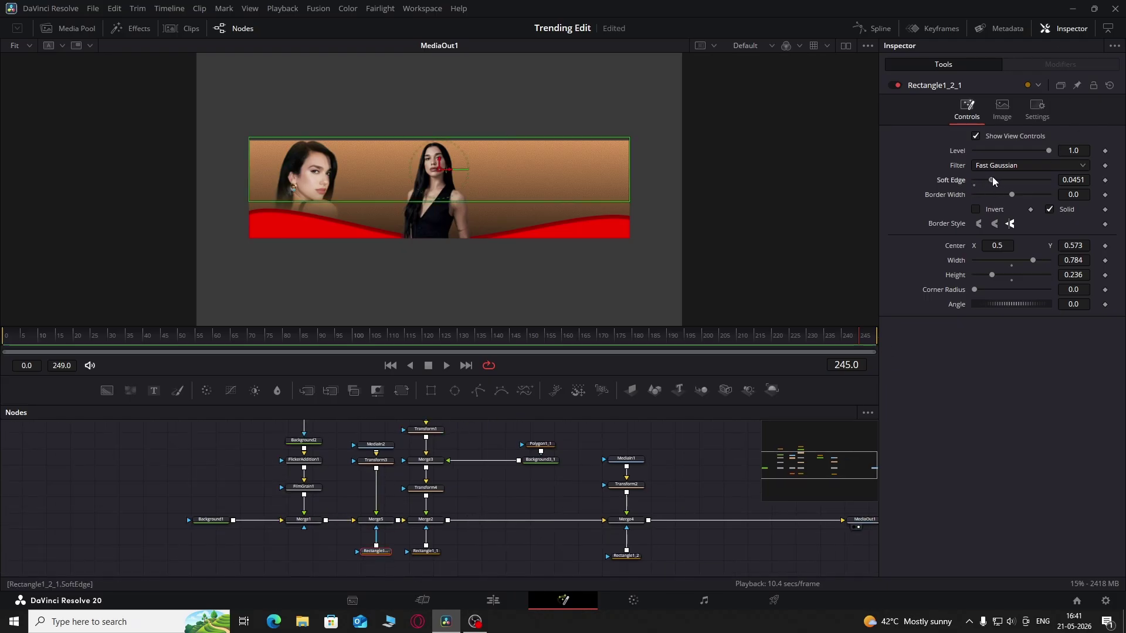
drag(991, 180, 1024, 180)
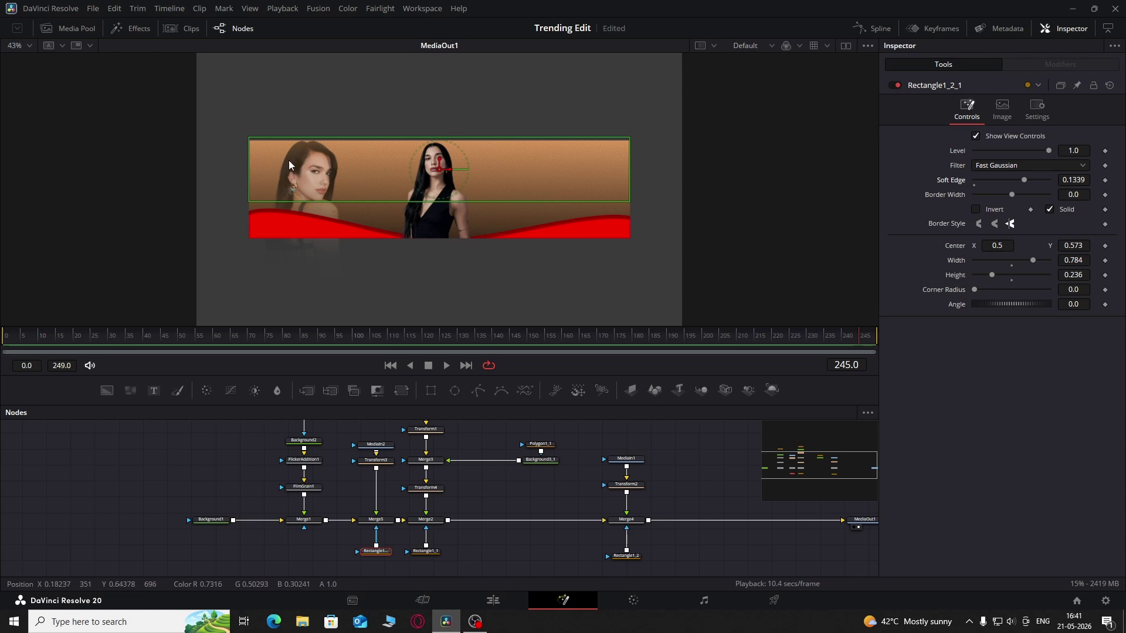
scroll(289, 160, up, 2)
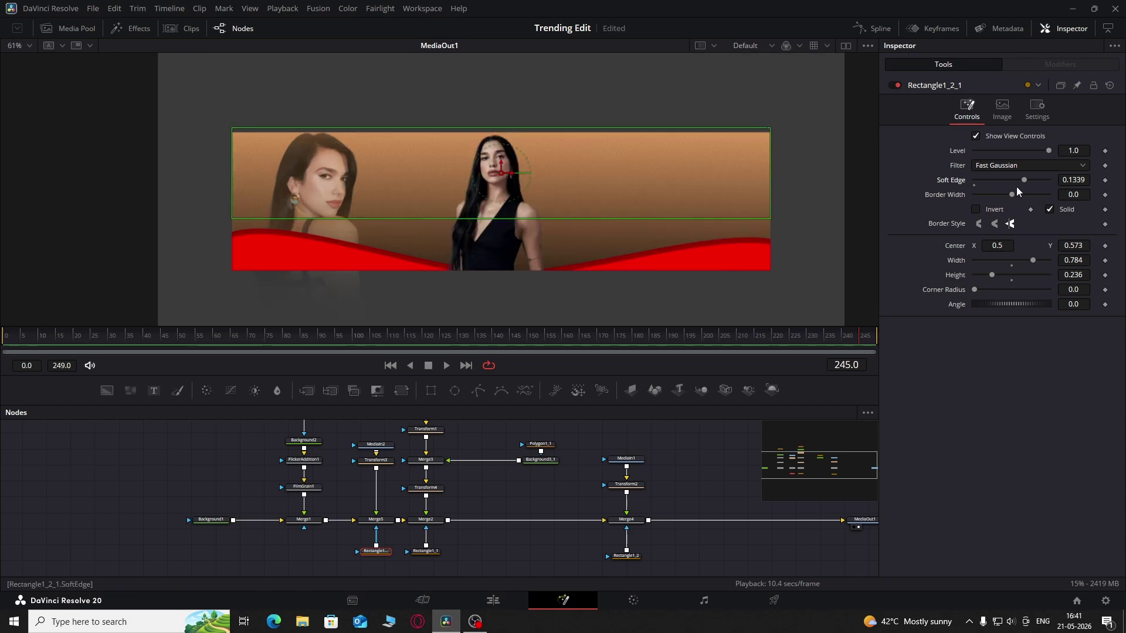
key(ctrl+z)
Add a rectangle mask to MediaIn2 and stretch its height to about 0.716 so it trims the portrait at the banner's top edge
mouse_move(565, 516)
mouse_down()
mouse_move(474, 610)
mouse_move(554, 529)
mouse_up()
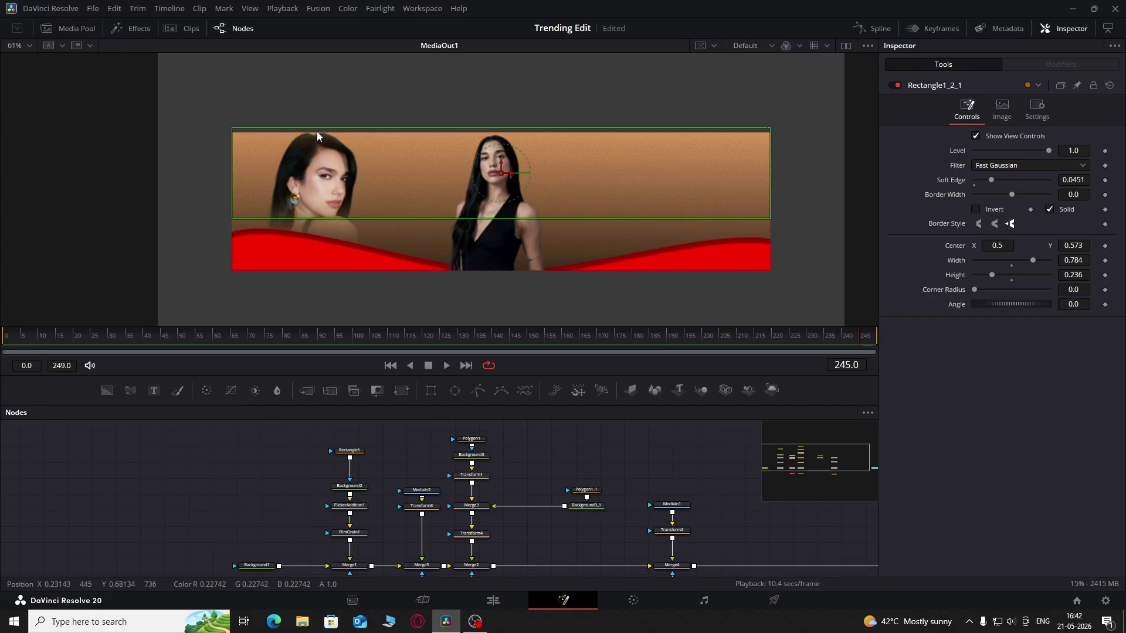
click(429, 391)
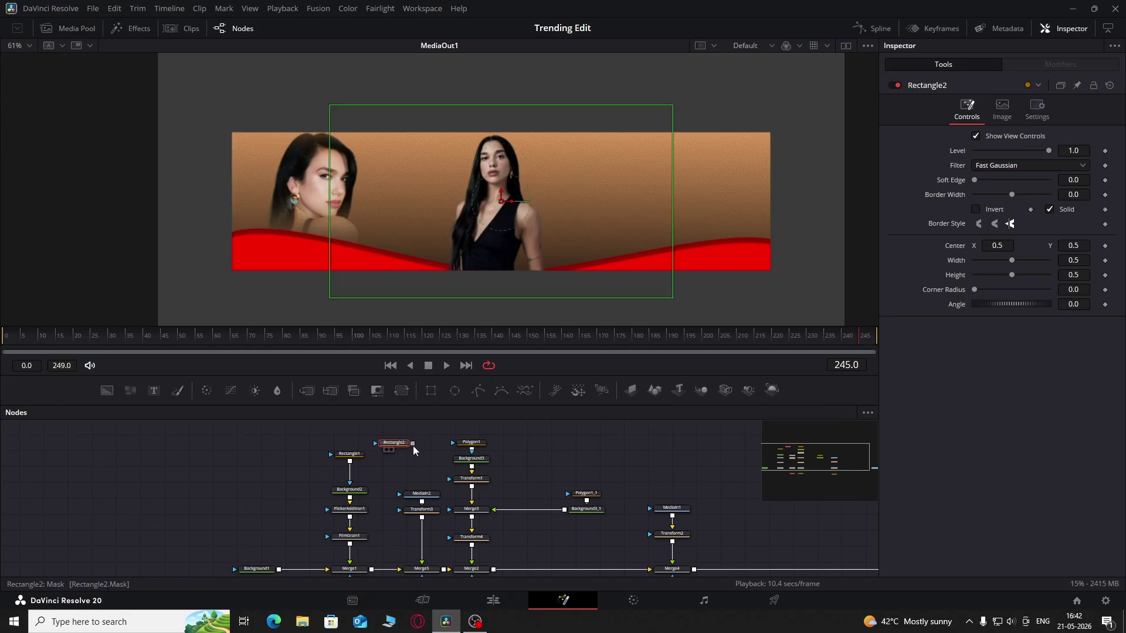
mouse_move(413, 443)
mouse_down()
mouse_move(420, 499)
mouse_move(410, 500)
mouse_move(424, 458)
mouse_up()
drag(321, 157, 351, 130)
drag(351, 130, 352, 133)
click(618, 459)
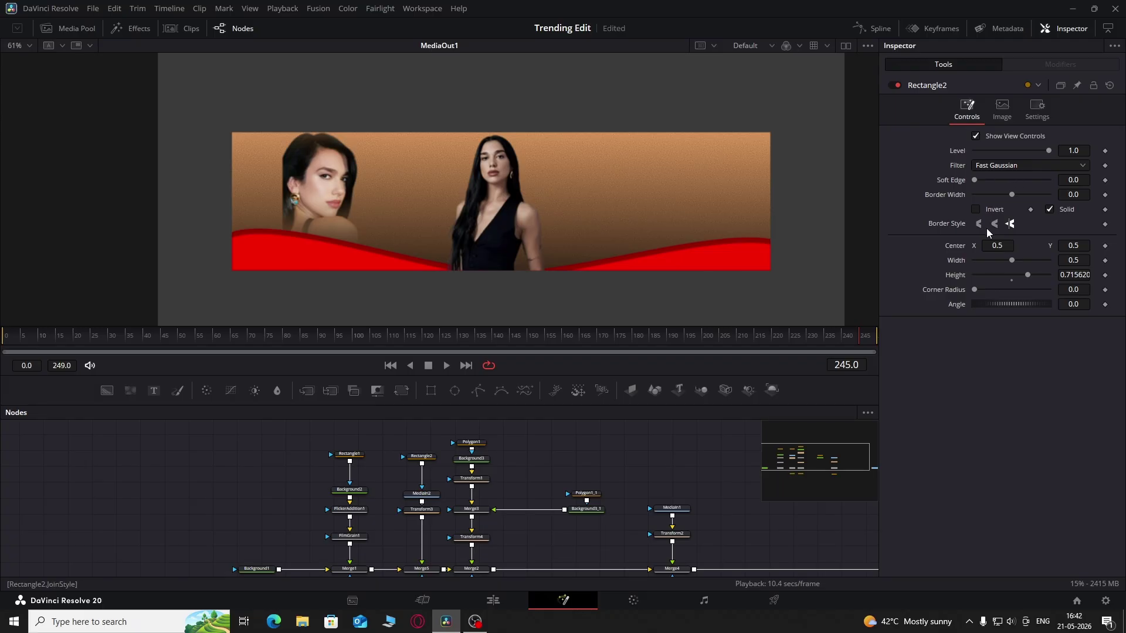
Widen the Rectangle2 mask to about 1.072 so the portrait's sides are uncropped
click(420, 456)
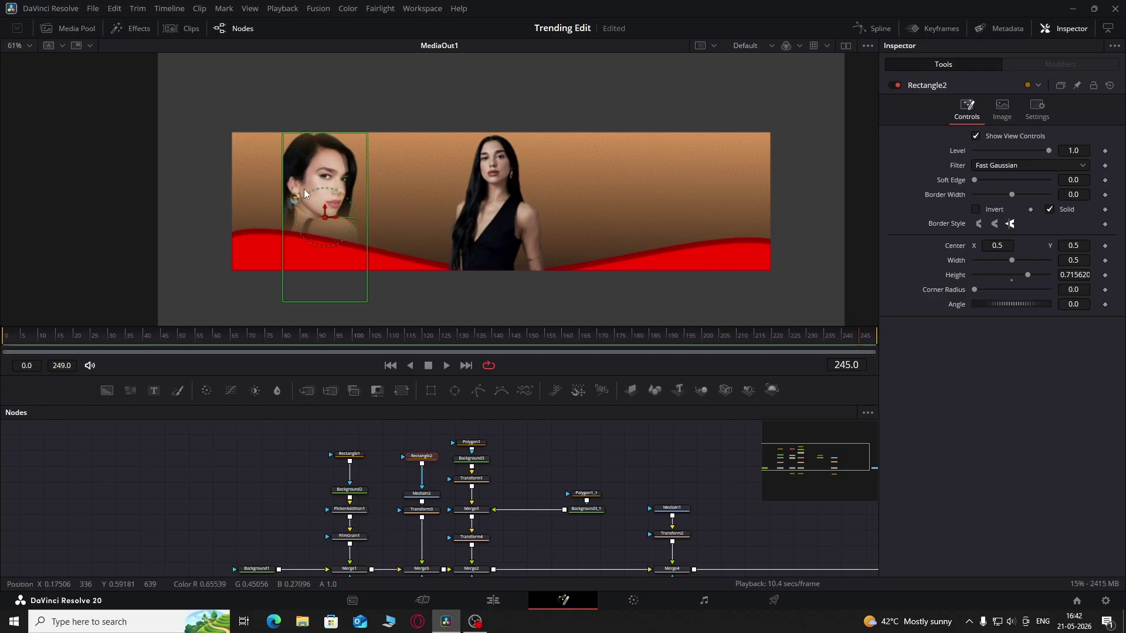
drag(283, 225, 239, 235)
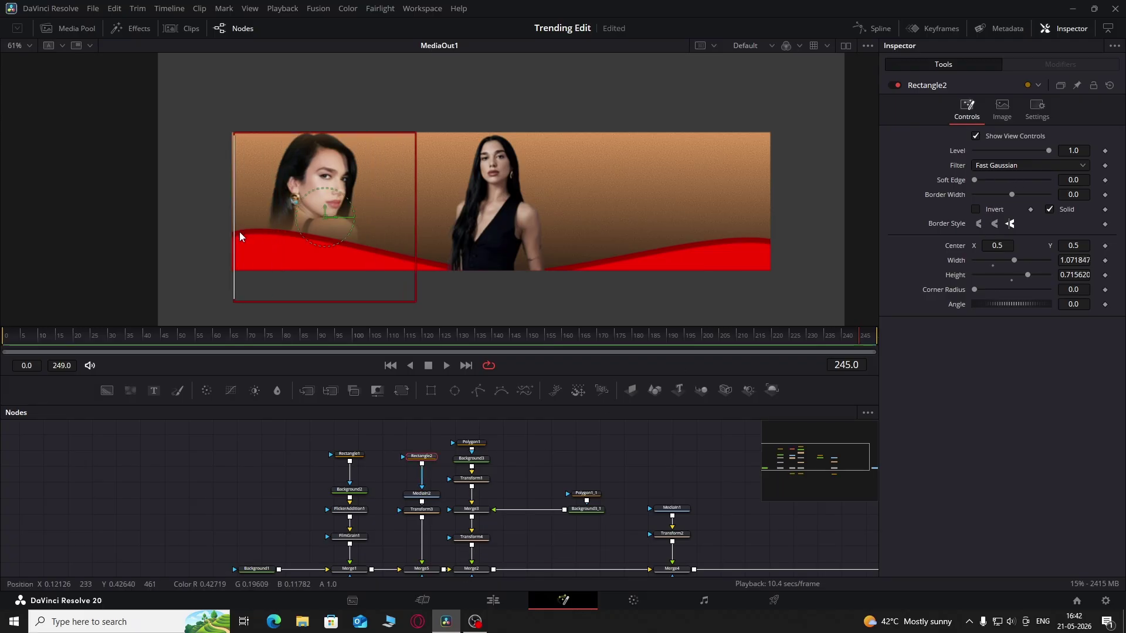
click(614, 448)
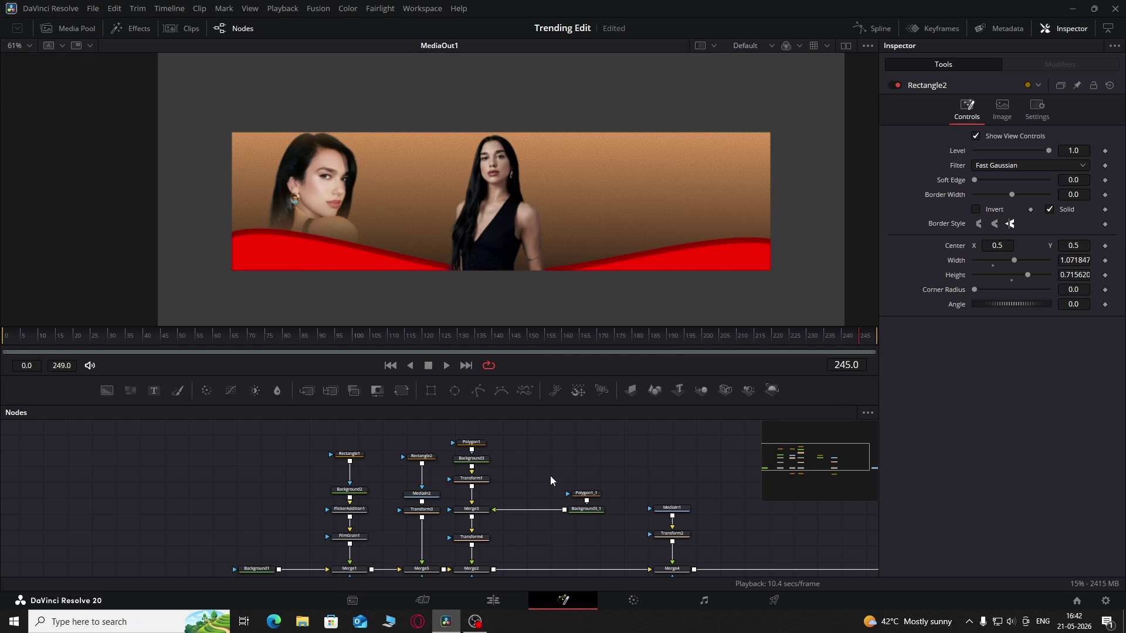
Copy the left portrait's node column, from Rectangle2 through Merge5 and its mask, and paste it between Merge4 and MediaOut1
scroll(580, 521, down, 1)
scroll(532, 511, down, 2)
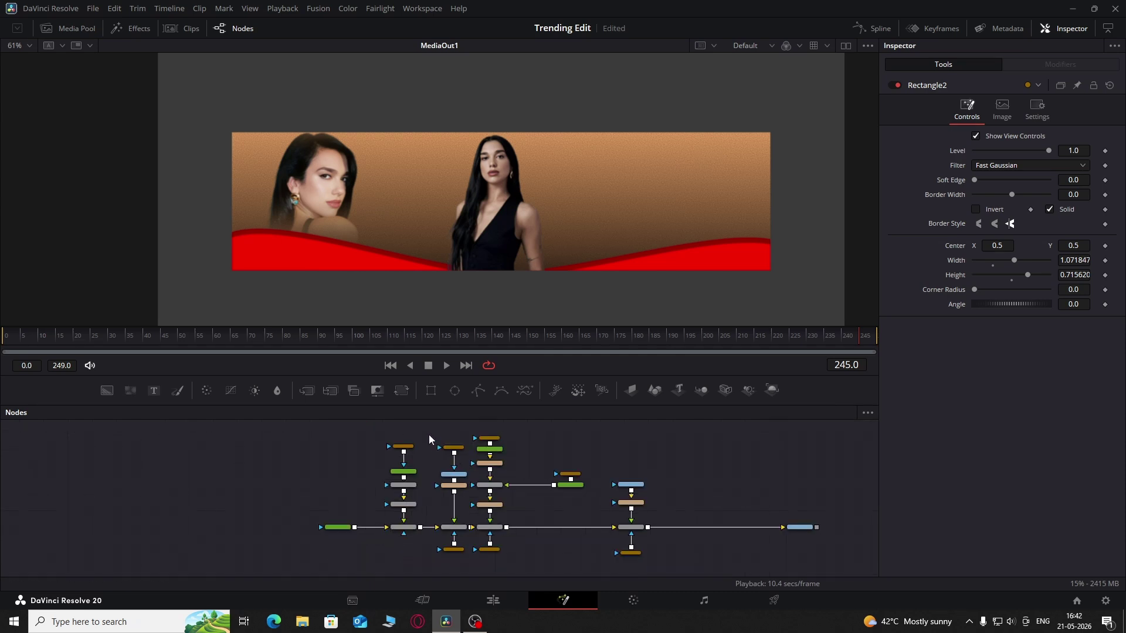
drag(429, 439, 469, 557)
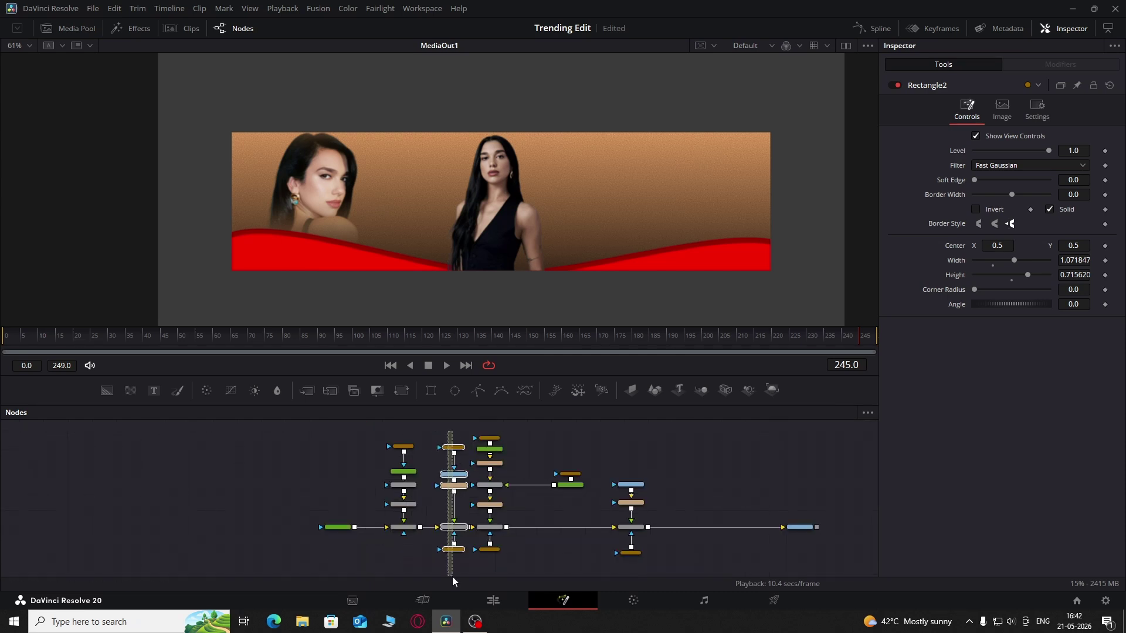
click(723, 459)
key(ctrl+v)
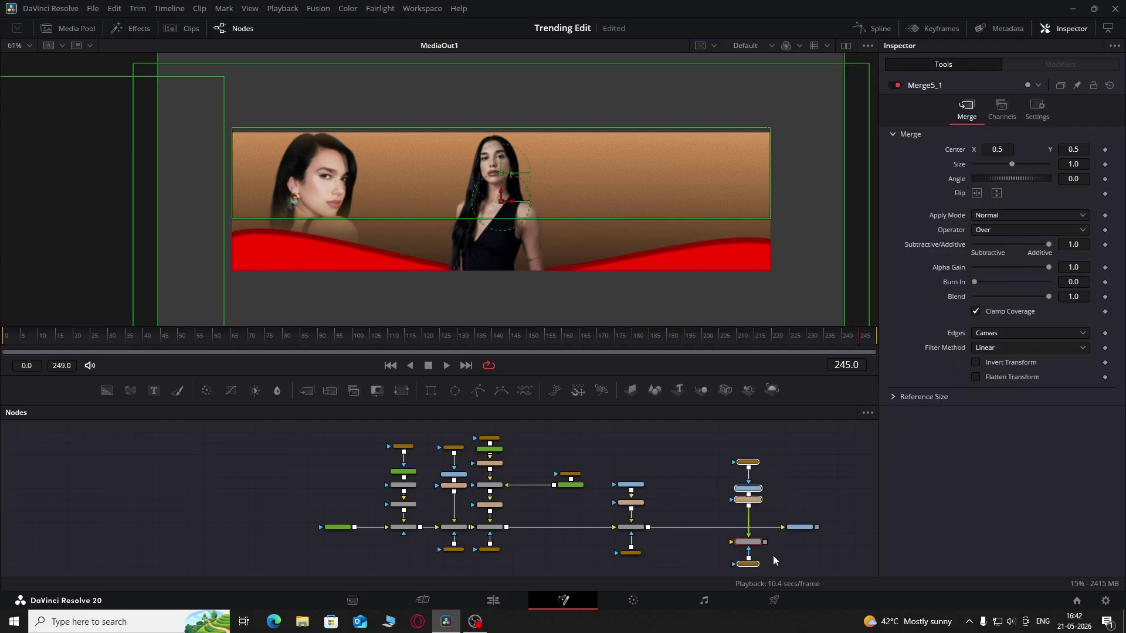
Delete the pasted Merge5_1, merge Transform3_1 over the Merge4 output, and connect the copied rectangle as its mask
scroll(802, 505, up, 2)
click(603, 512)
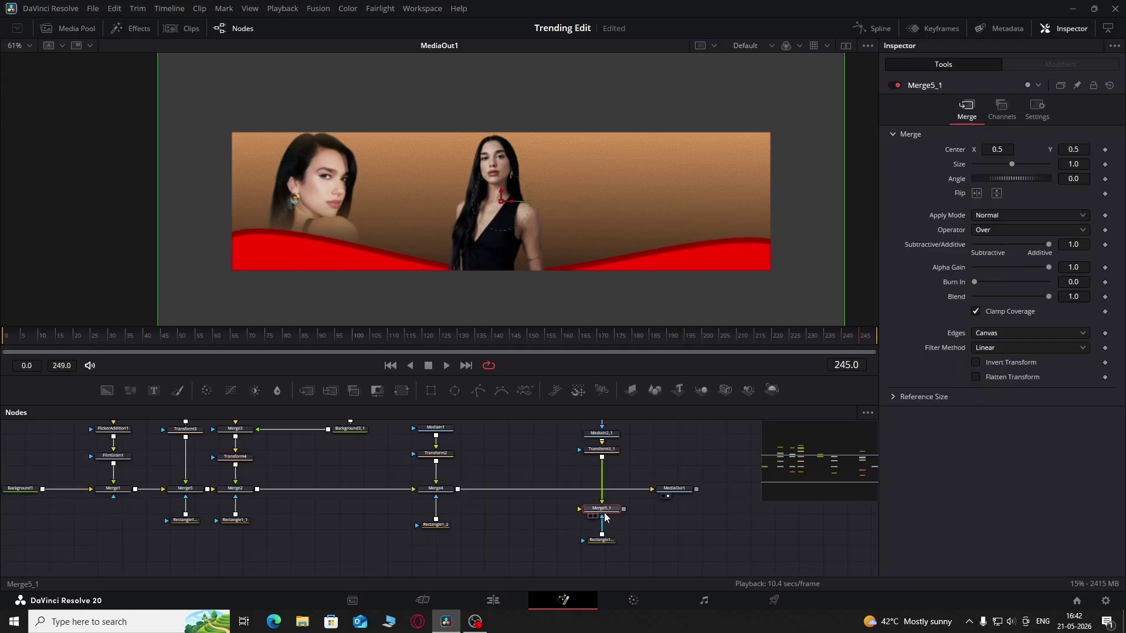
key(Delete)
drag(623, 452, 458, 489)
drag(620, 540, 601, 497)
Turn off the horizontal flip in Transform3_1 and set Center X to 1.338 to place the second portrait at the banner's right end
click(607, 457)
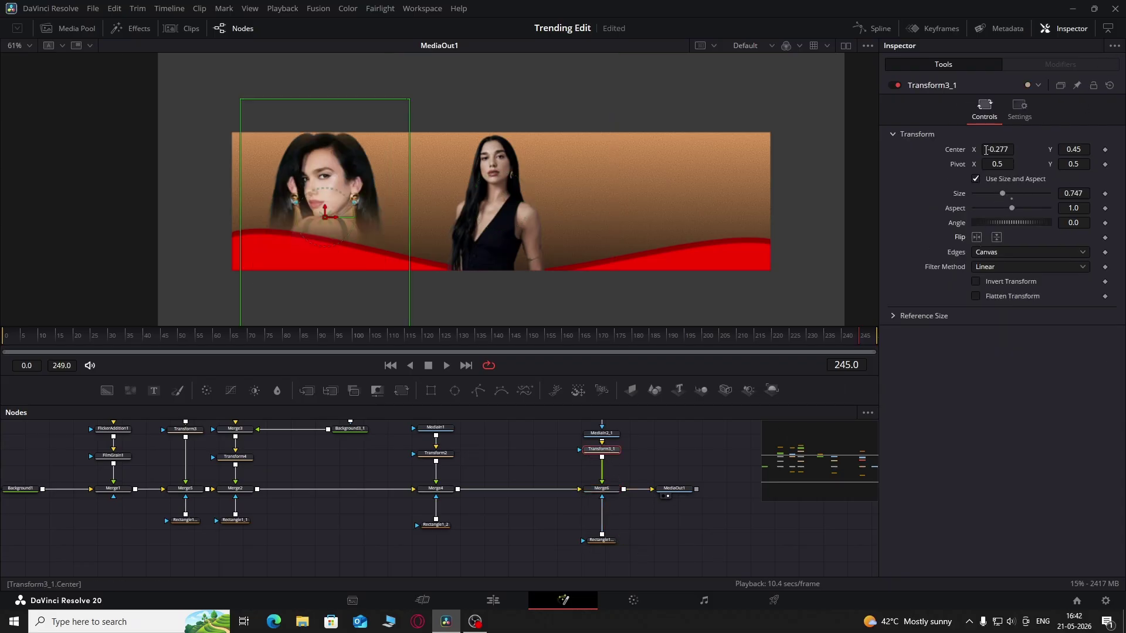
drag(986, 150, 1080, 151)
scroll(657, 516, up, 1)
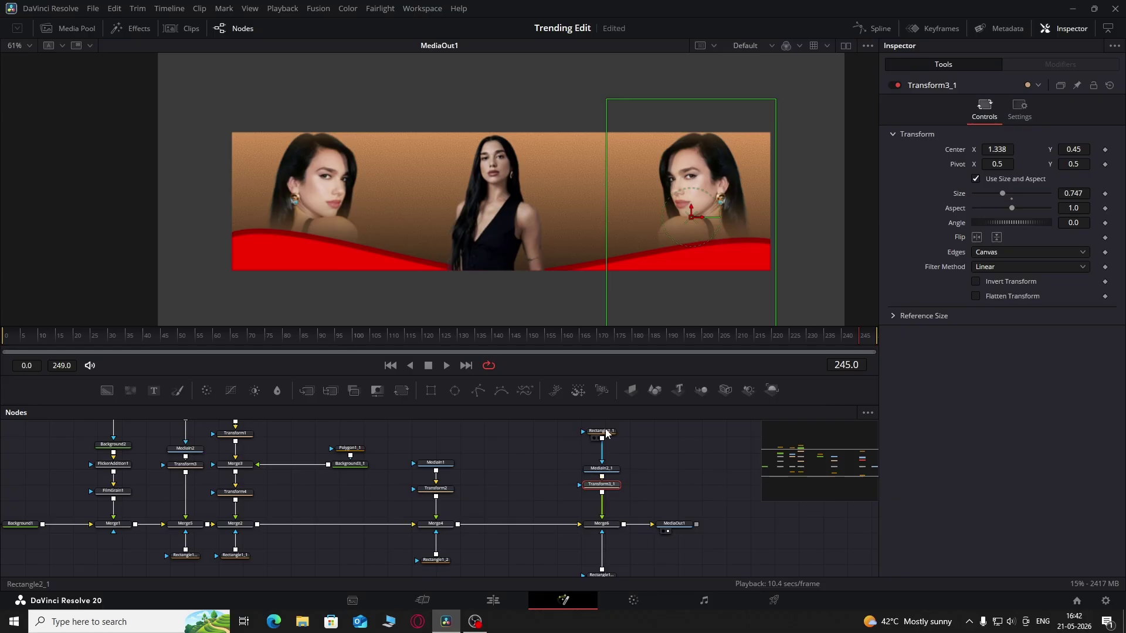
click(606, 432)
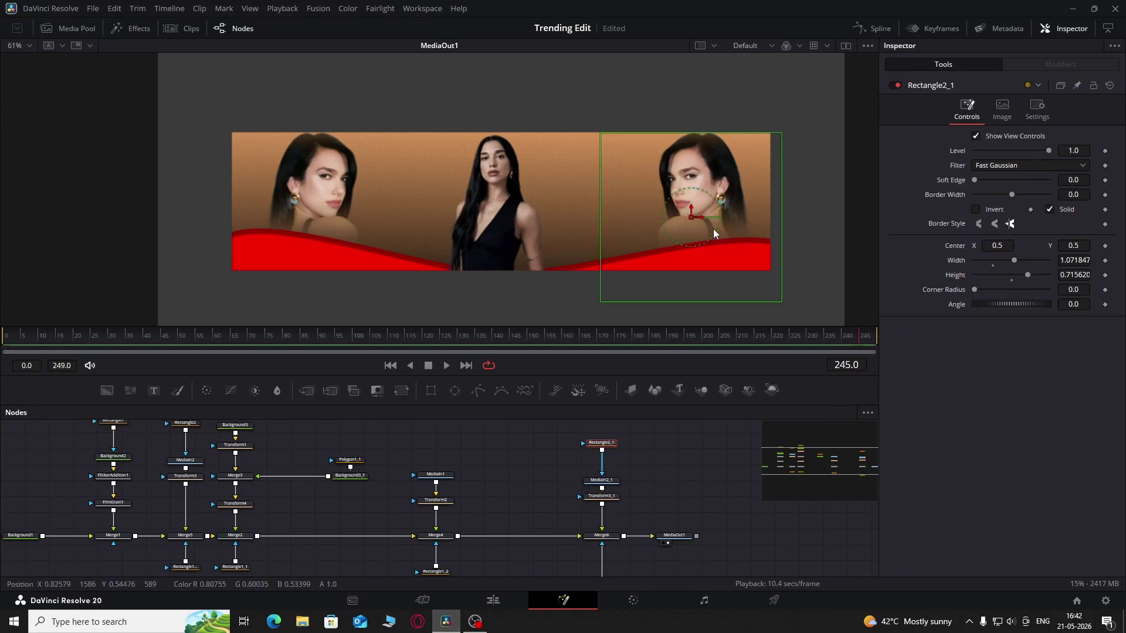
click(722, 477)
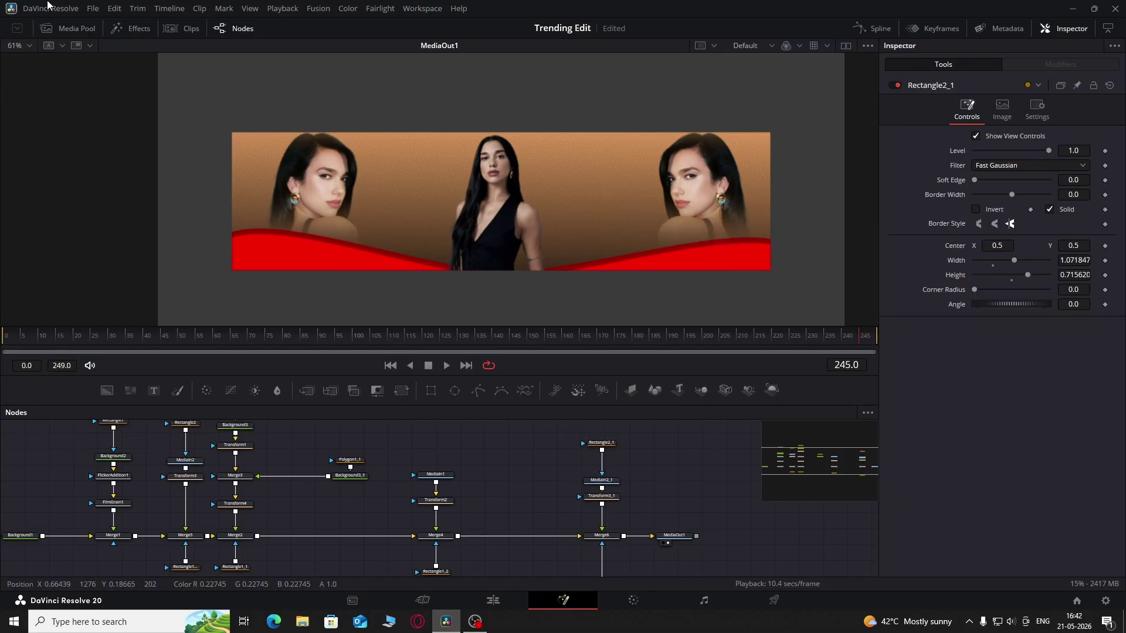
Fit the composition in the viewer and move MediaOut1 farther from the last merge to make room in the node flow
click(27, 45)
click(18, 60)
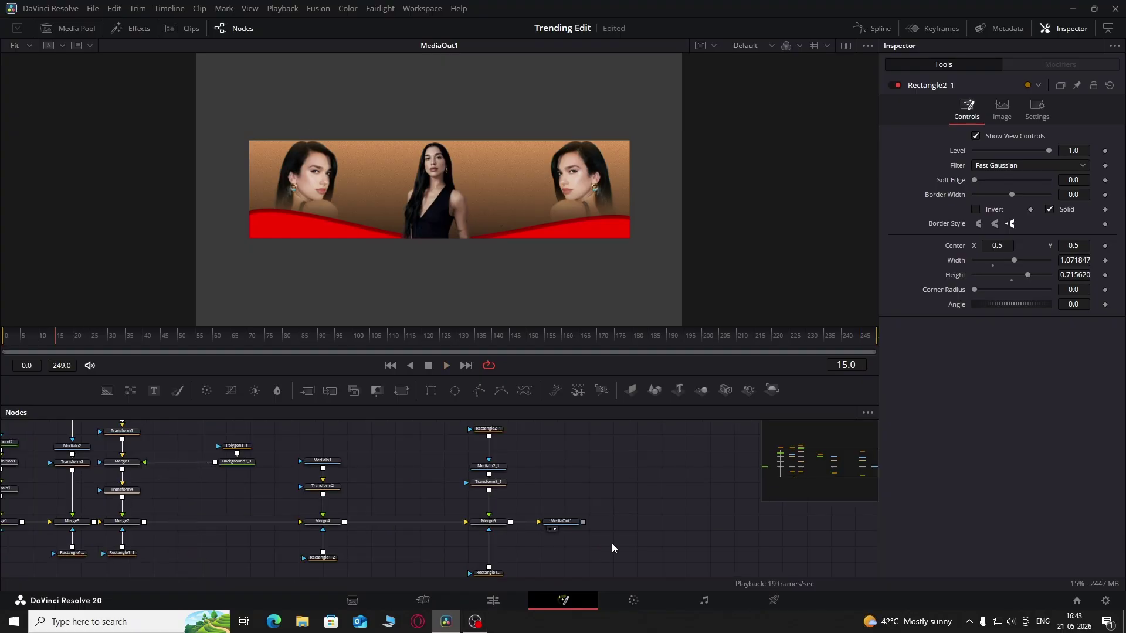
drag(566, 524, 649, 527)
drag(136, 512, 634, 543)
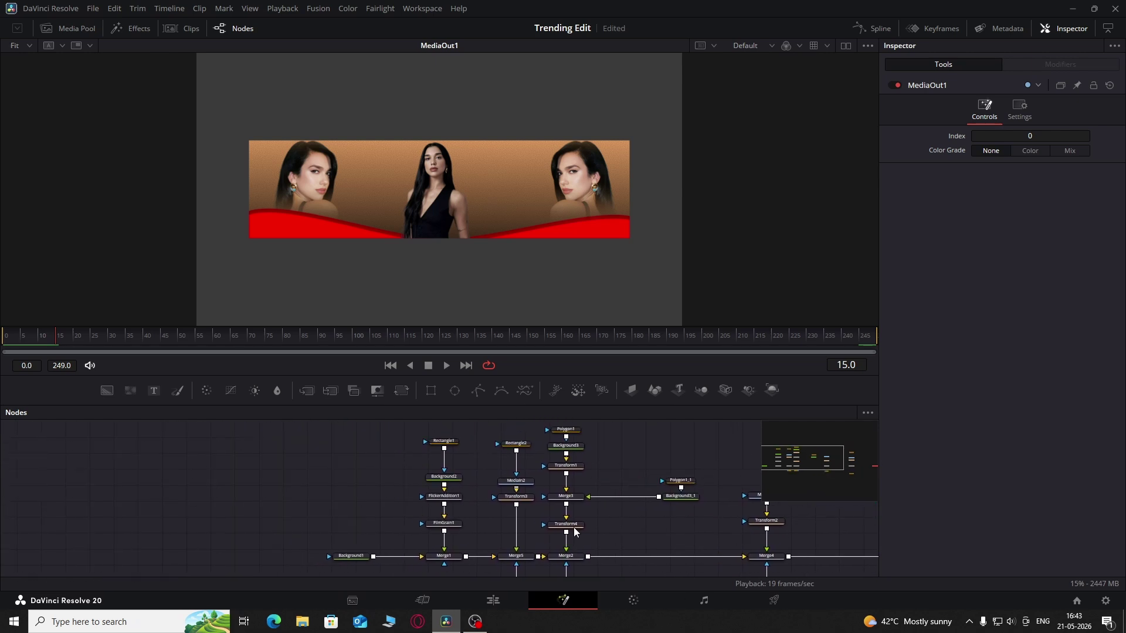
Delete Merge6 and move the right portrait's Rectangle2_1, MediaIn2_1, Transform3_1 and copied mask rectangle between Merge5 and Merge2
key(ctrl+v)
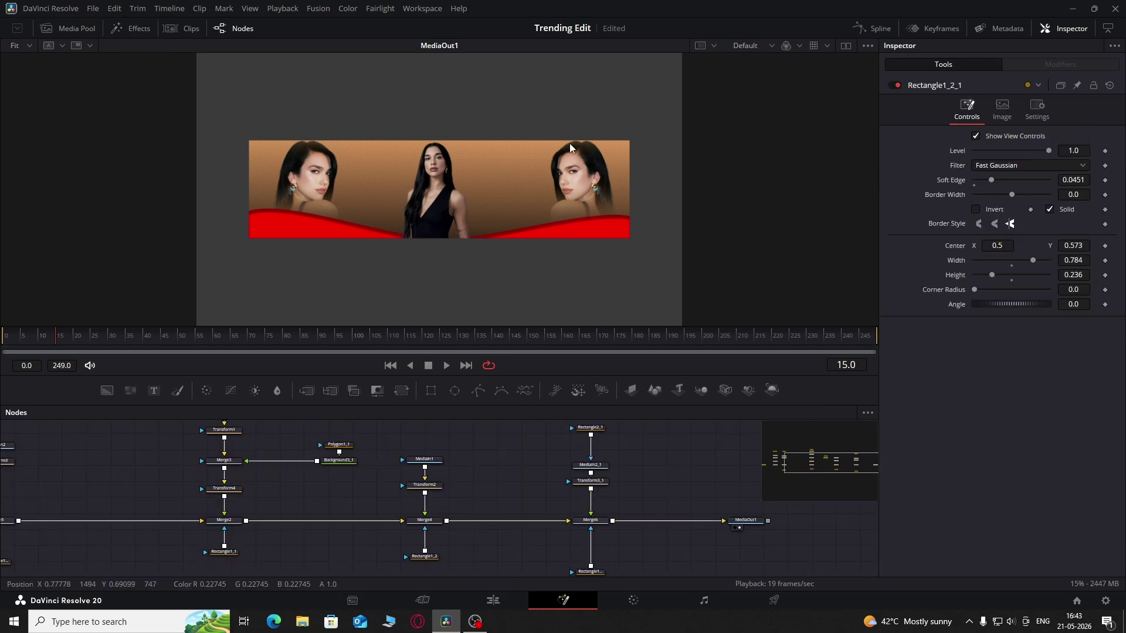
click(591, 521)
key(Delete)
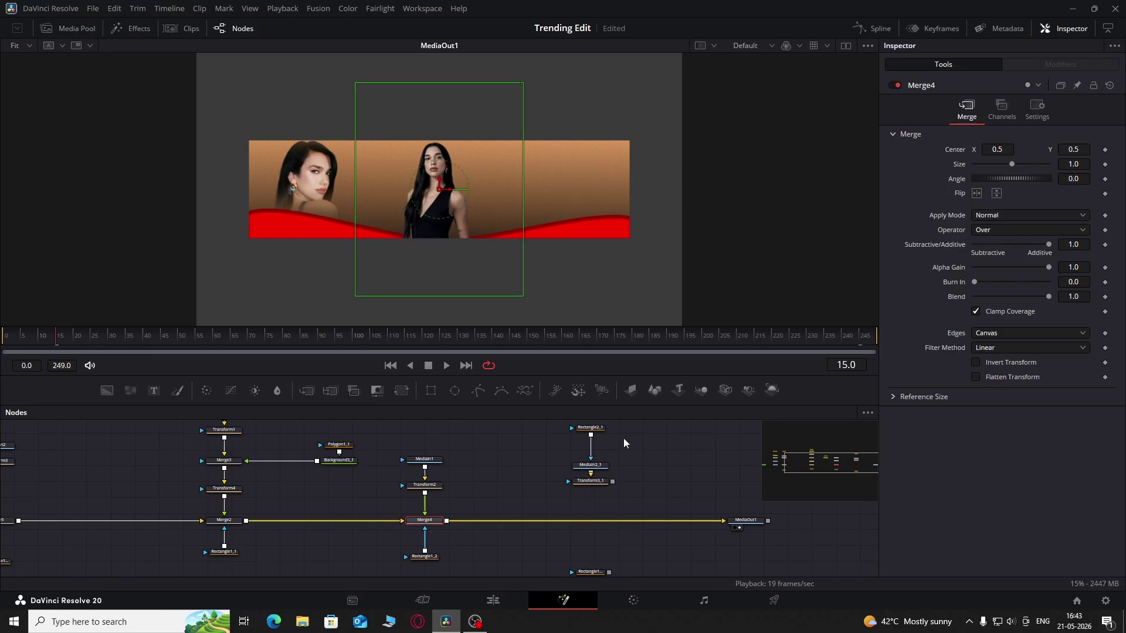
drag(624, 438, 586, 497)
drag(616, 425, 145, 482)
drag(293, 545, 479, 517)
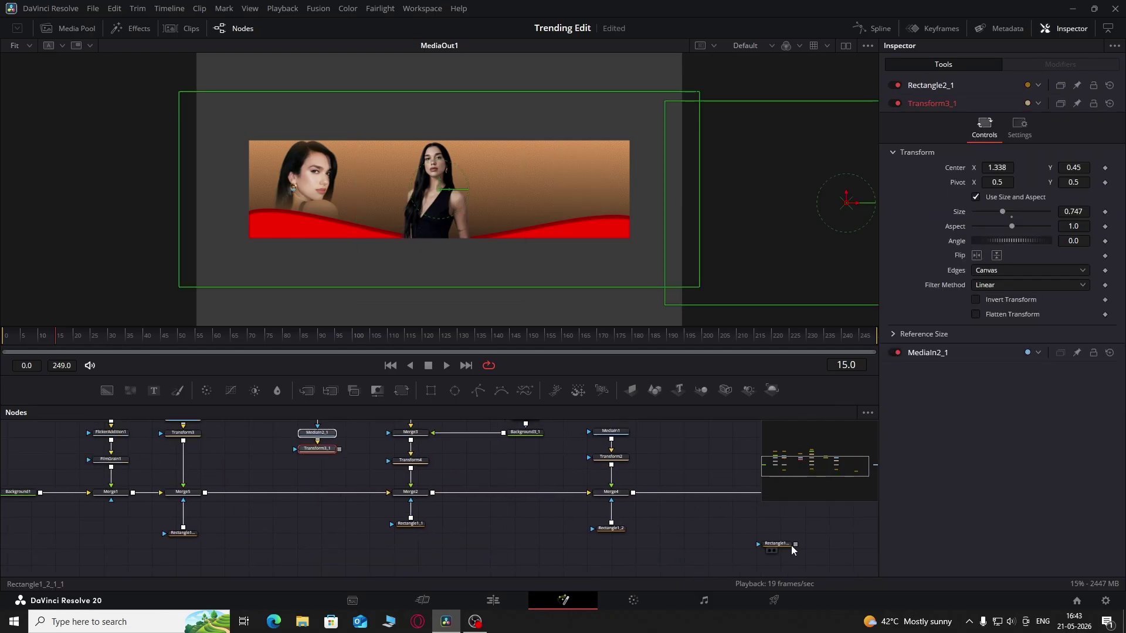
drag(776, 543, 303, 564)
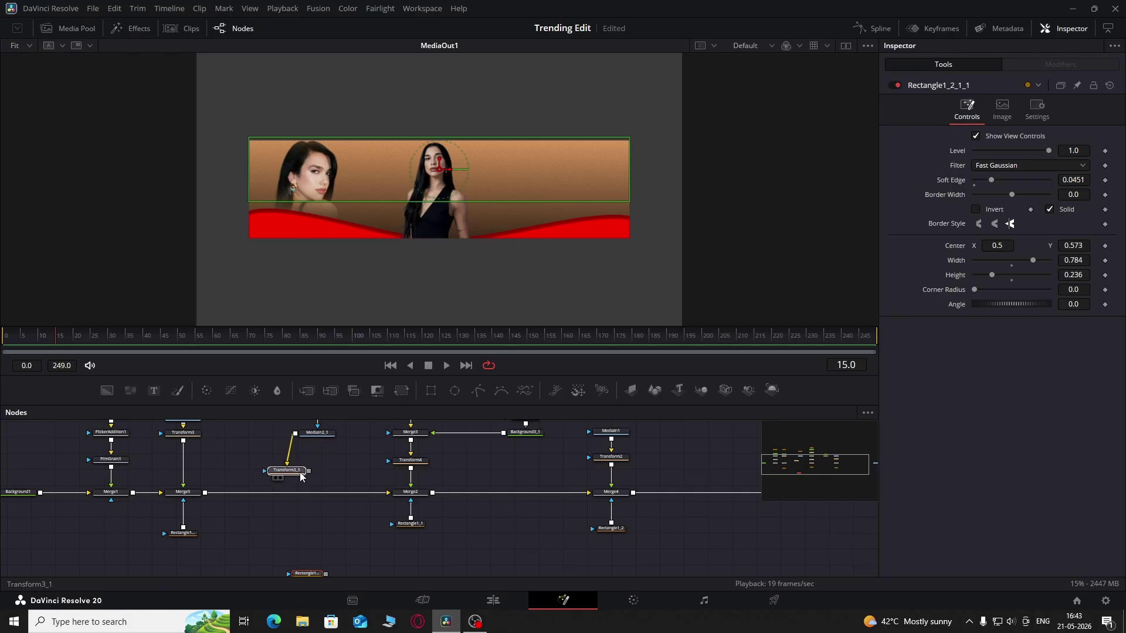
Merge Transform3_1 over the Merge5 output and connect the copied rectangle as the new merge's effect mask
drag(337, 449, 205, 493)
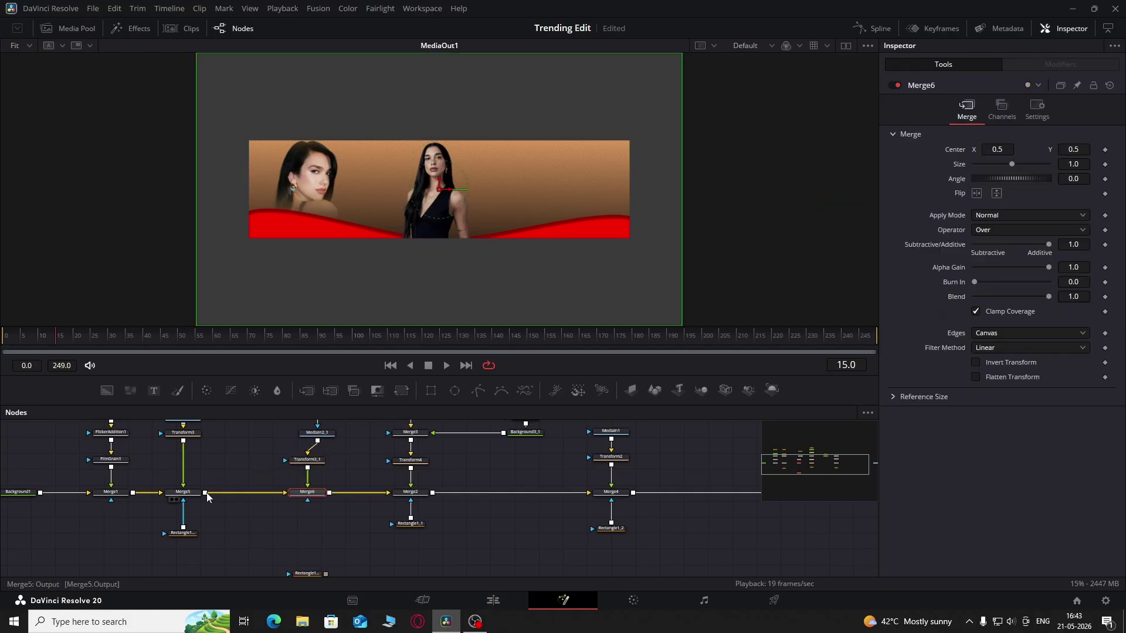
scroll(357, 525, down, 2)
drag(326, 538, 307, 465)
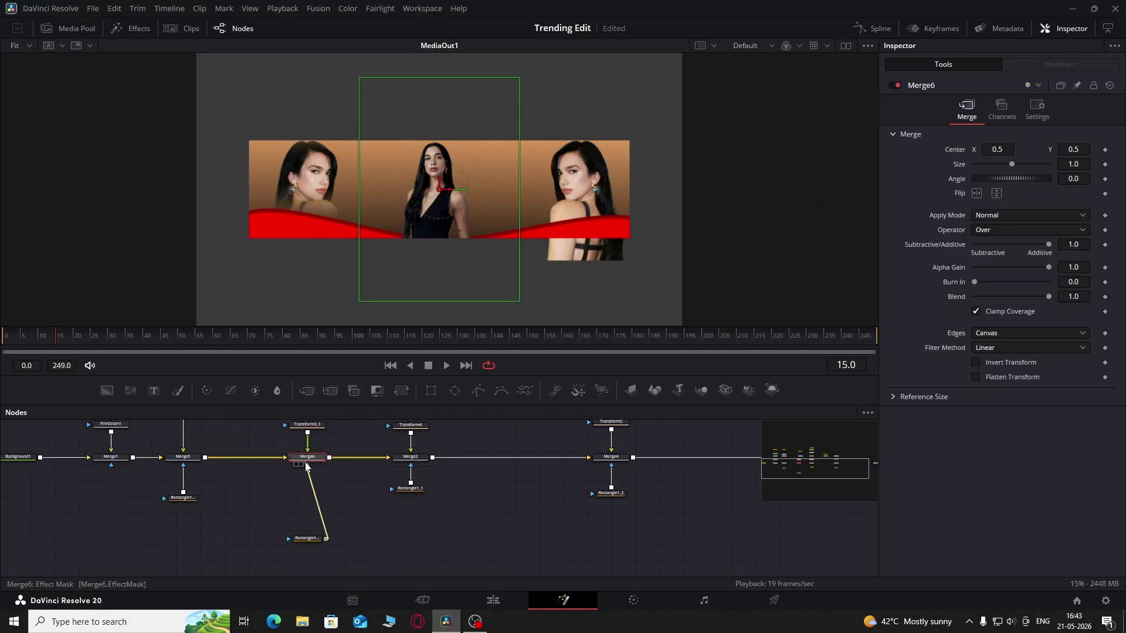
click(535, 498)
scroll(489, 485, up, 2)
scroll(489, 485, left, 4)
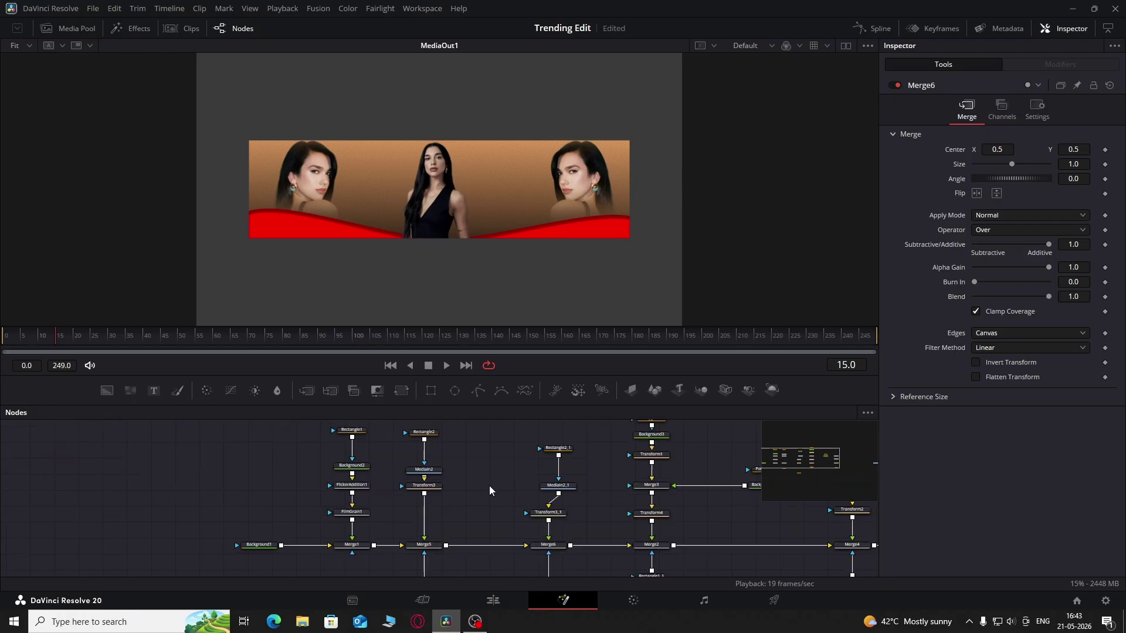
Move the background nodes, from Background1 and Rectangle1 through Merge1, away from Merge5 to make room in the flow
drag(429, 511, 572, 511)
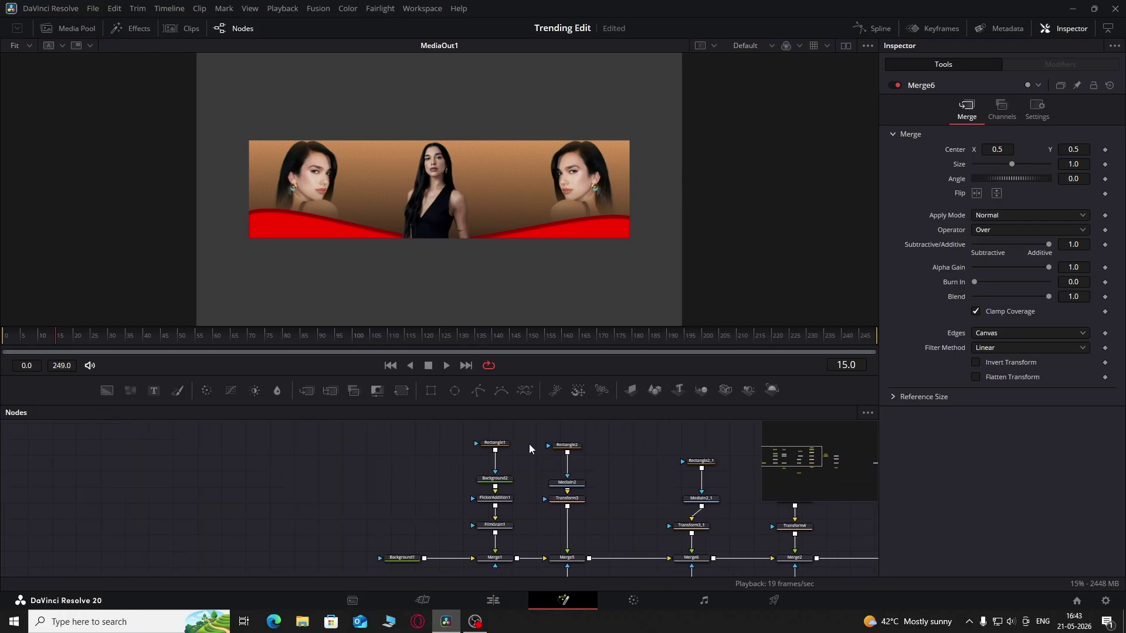
drag(529, 445, 393, 560)
drag(494, 548, 327, 543)
click(435, 501)
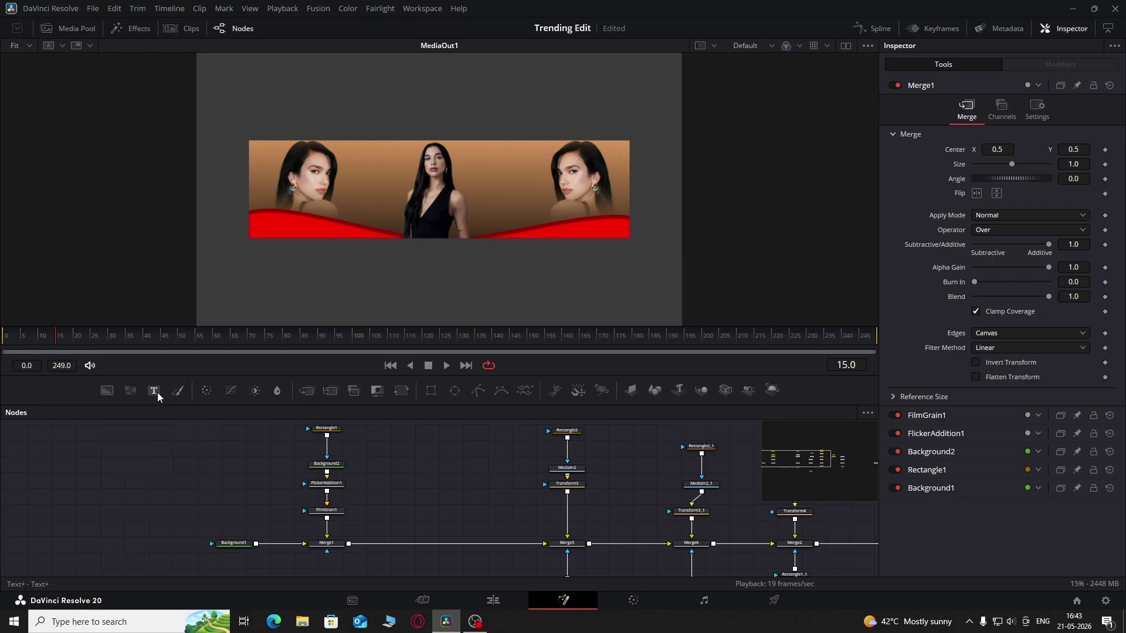
Add a Text+ node merged over the Merge1 output, enter "Dua" and enlarge the text
drag(438, 452, 350, 548)
click(437, 452)
click(982, 200)
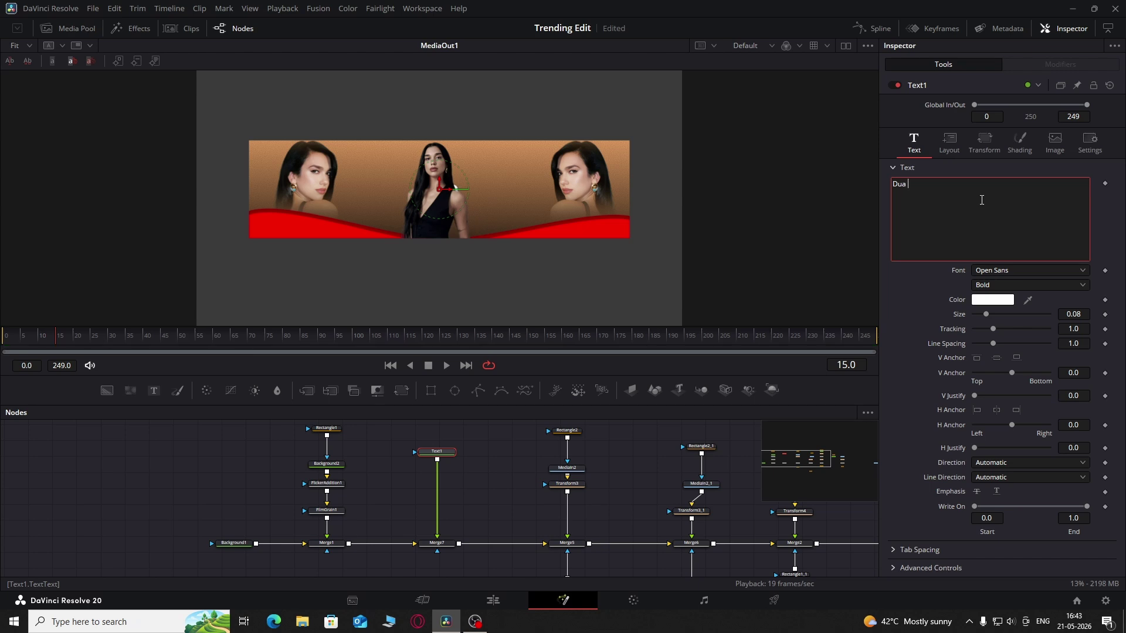
drag(1062, 314, 1079, 313)
Change the colour of the "Dua" text to red
click(944, 146)
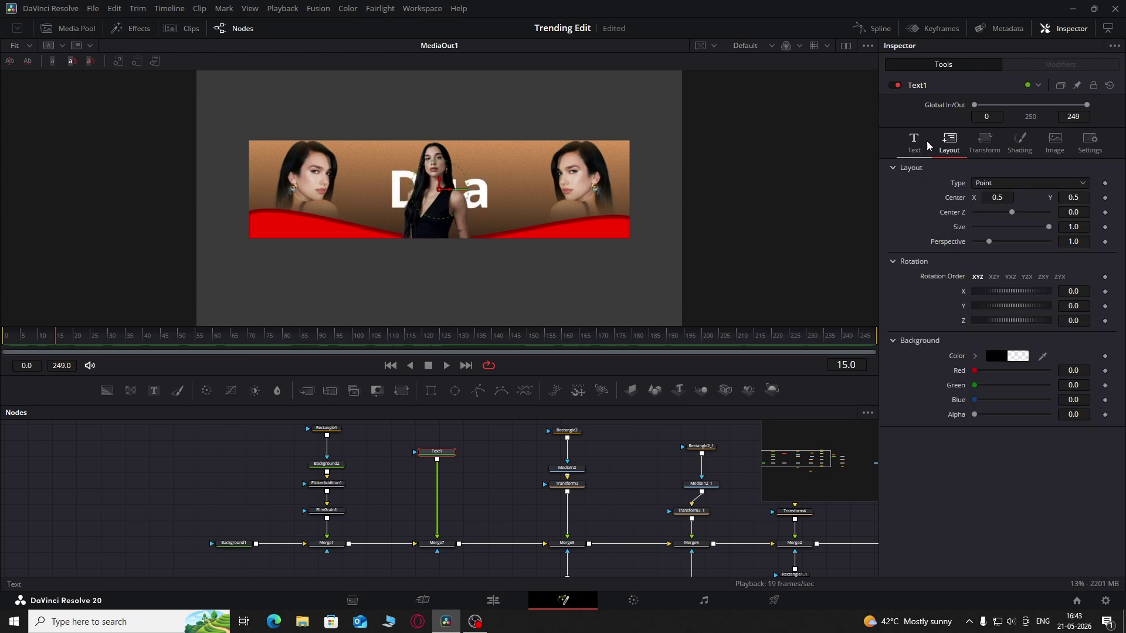
click(914, 143)
click(992, 299)
click(676, 223)
click(683, 202)
click(680, 408)
Place "Dua" beside the central portrait at Center 0.399, 0.516 and set its font to Coolvetica Regular at size 0.0933
click(948, 144)
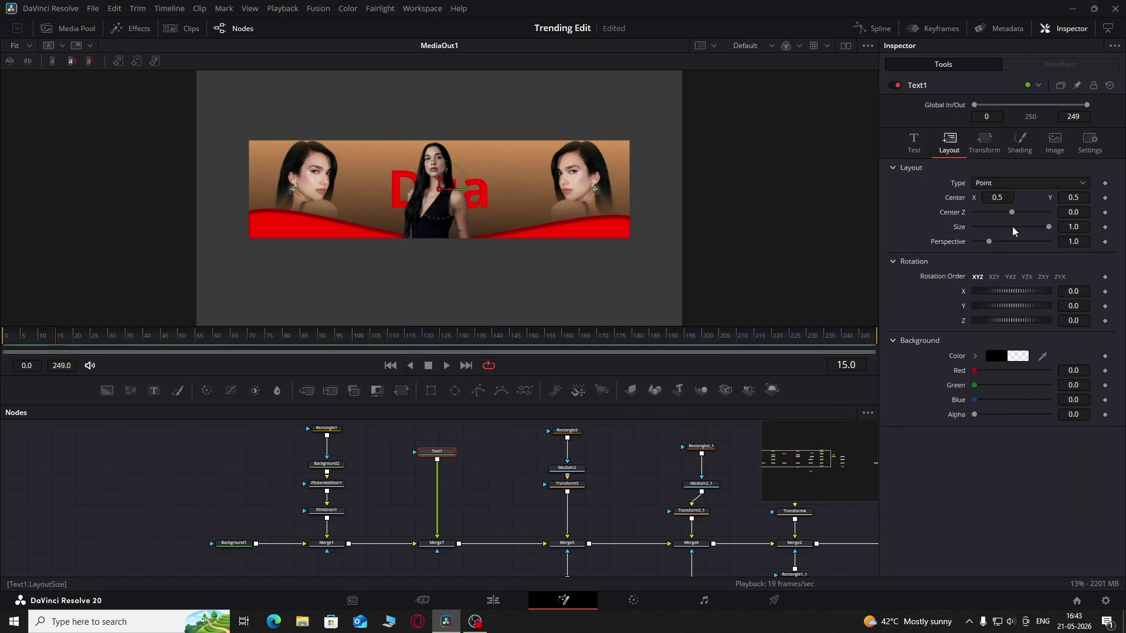
drag(441, 188, 392, 188)
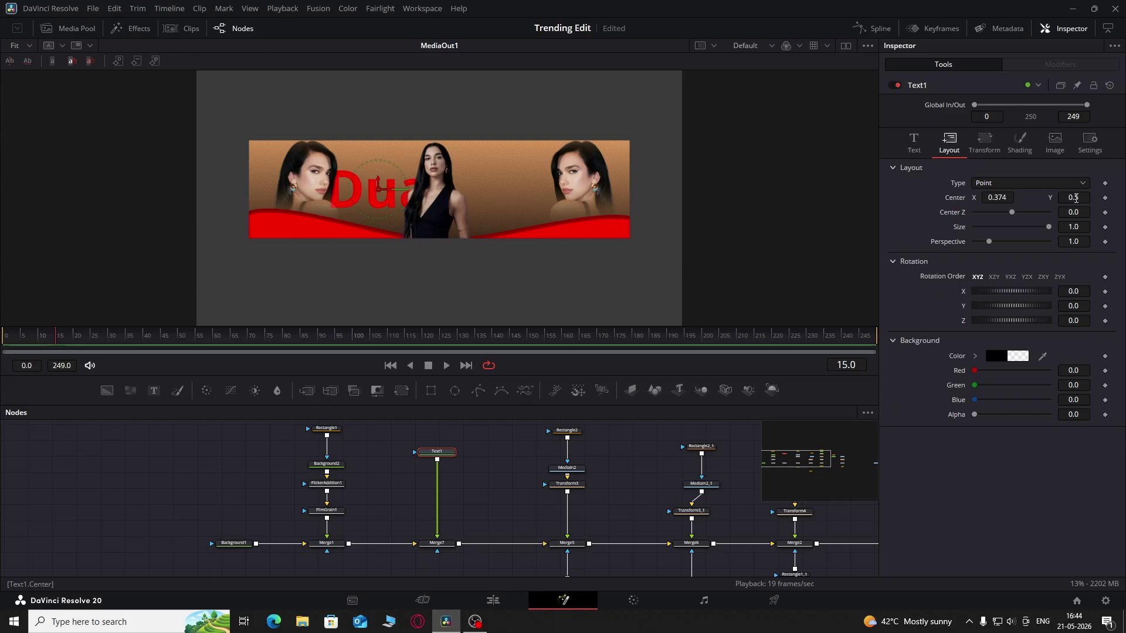
drag(1076, 198, 1085, 198)
click(913, 143)
drag(1073, 314, 1026, 314)
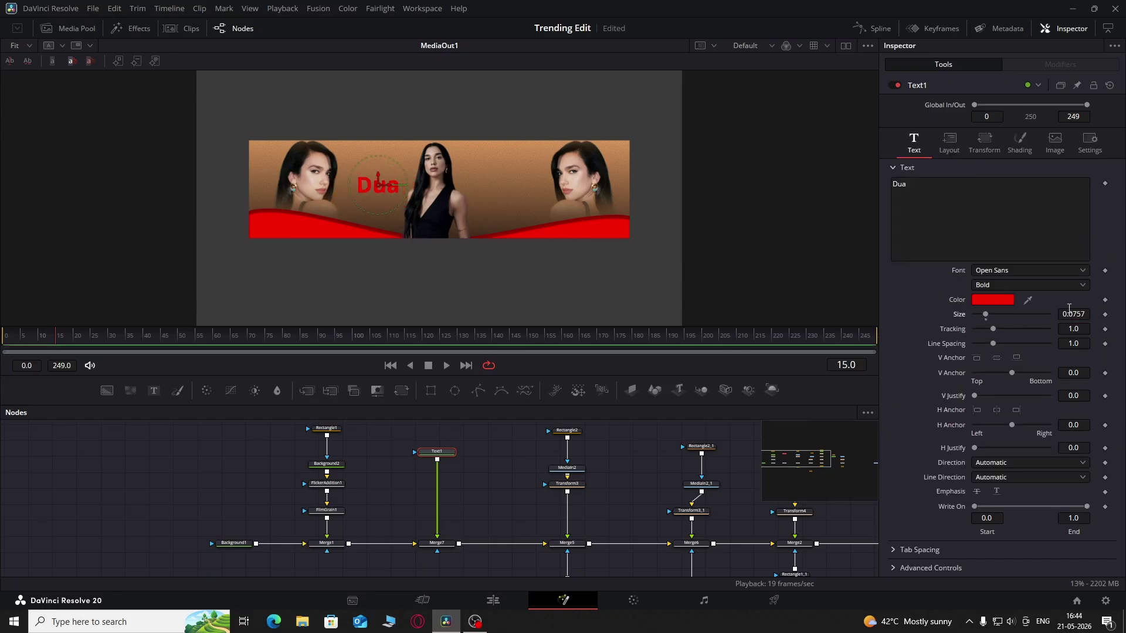
click(1031, 273)
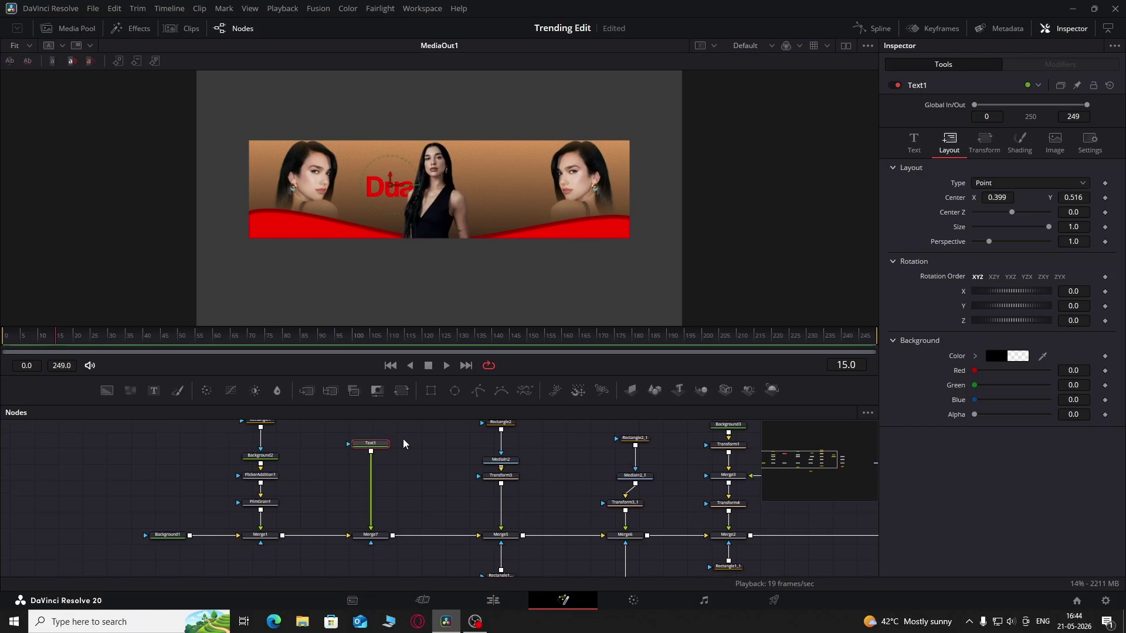
Paste a copy of the Text1 node, merge it over Text1 and change its text to "lipa"
key(ctrl+v)
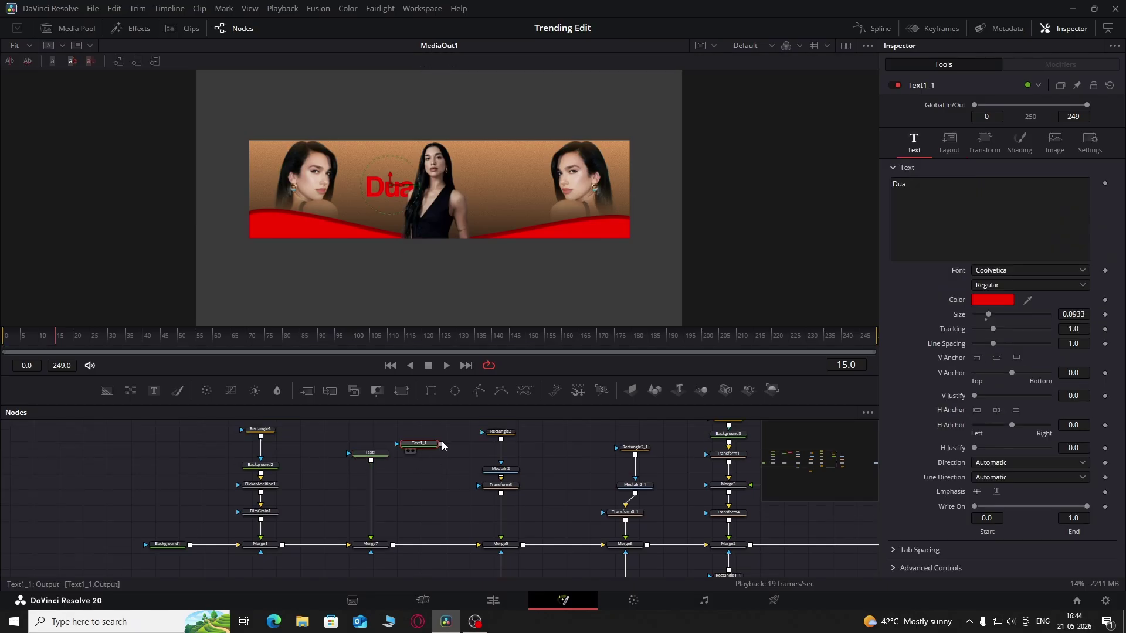
drag(442, 442, 373, 478)
drag(466, 445, 434, 477)
click(911, 196)
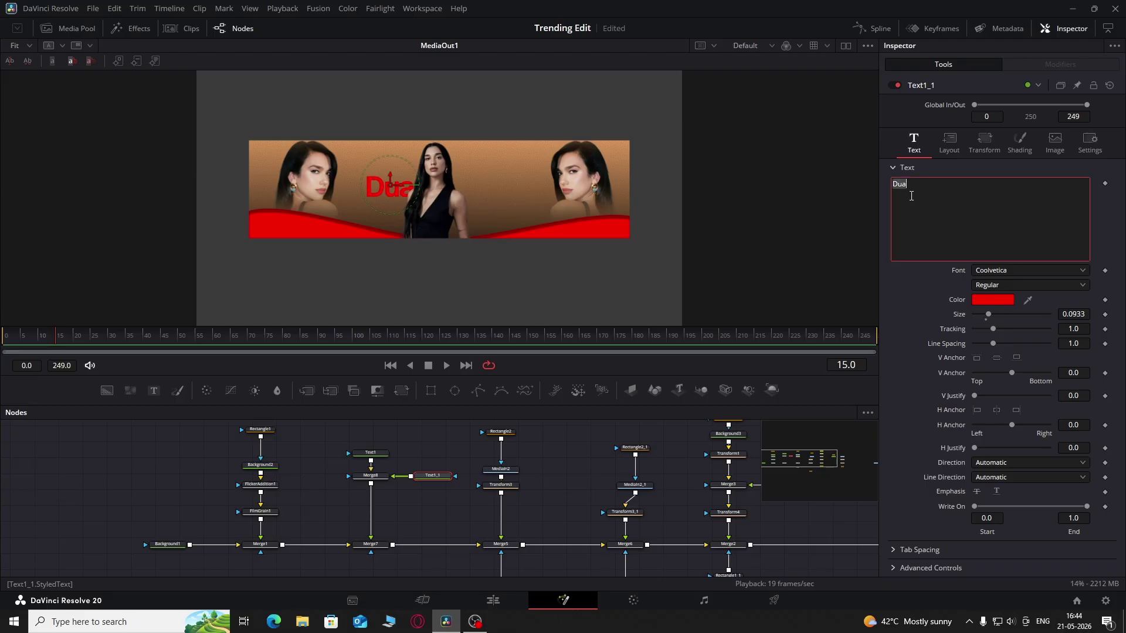
text(Li)
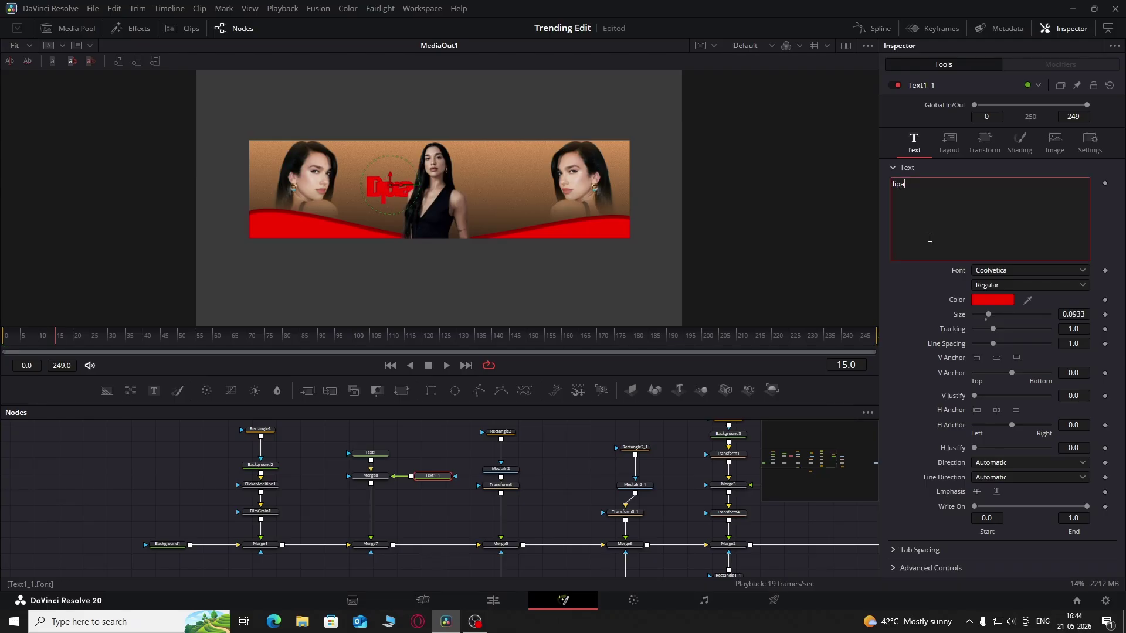
Reduce the "lipa" text to size 0.0701 and place it under "Dua" at Center 0.408, 0.447
click(948, 142)
drag(1000, 198, 966, 197)
click(913, 143)
drag(1079, 314, 1068, 314)
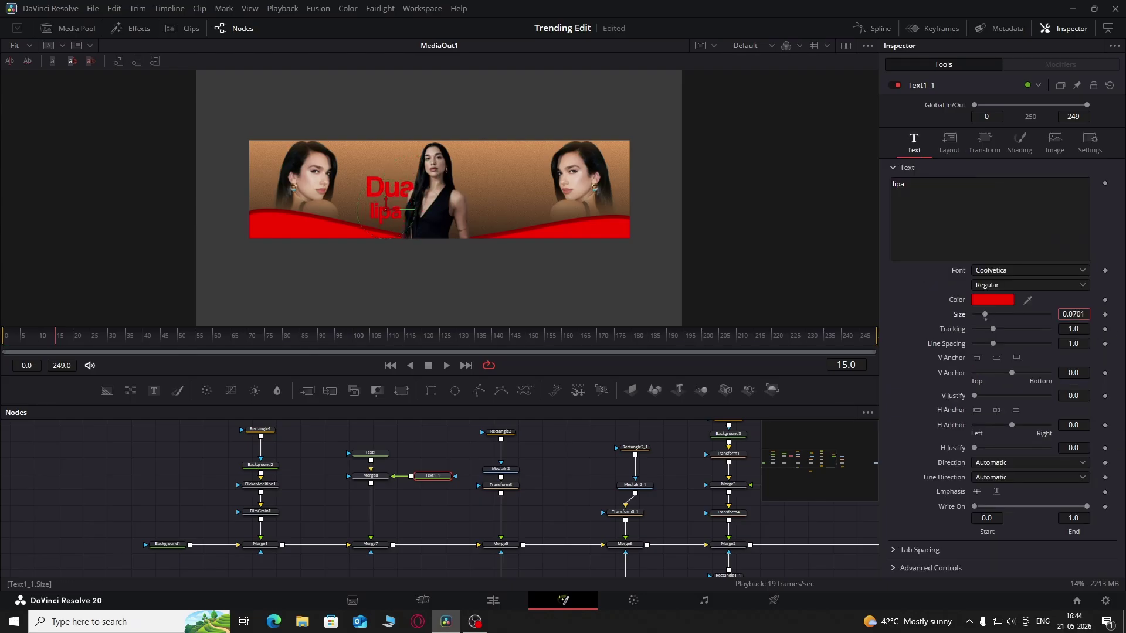
click(950, 141)
Move the background and "Dua lipa" title nodes together away from Merge5 to open a gap after Merge7
scroll(332, 537, right, 5)
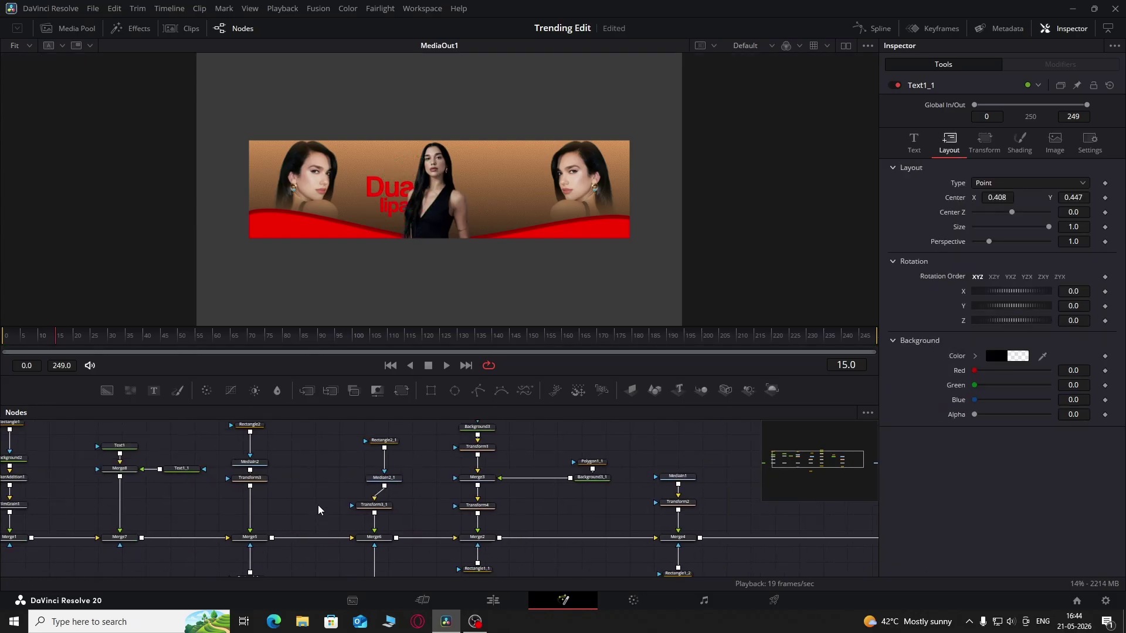
drag(319, 506, 665, 505)
scroll(407, 507, down, 2)
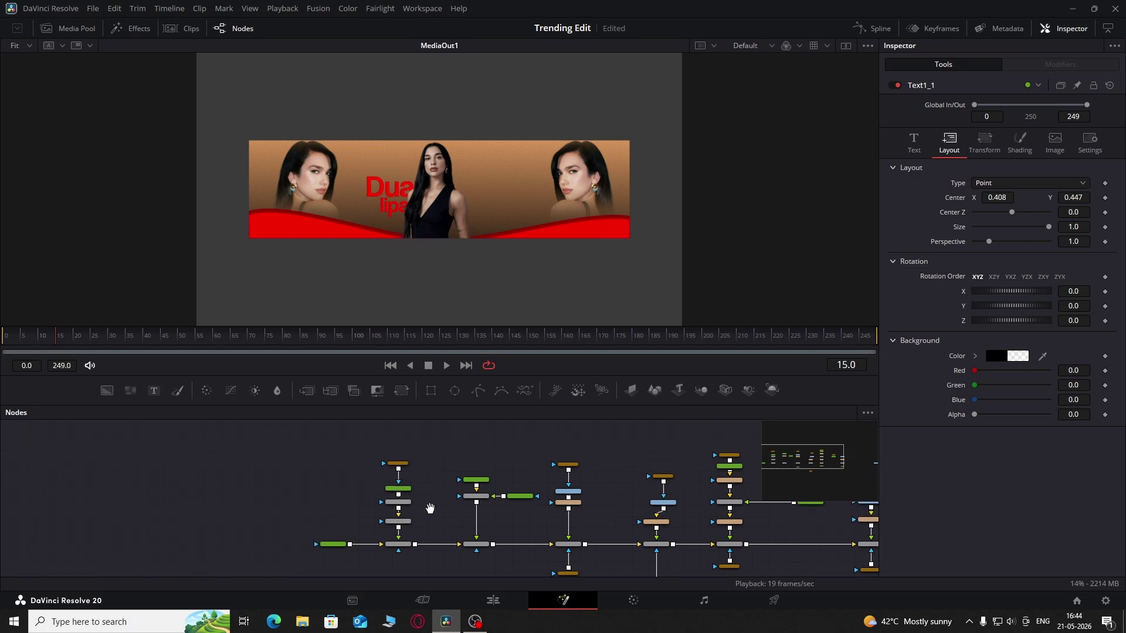
drag(287, 445, 508, 567)
scroll(314, 485, up, 4)
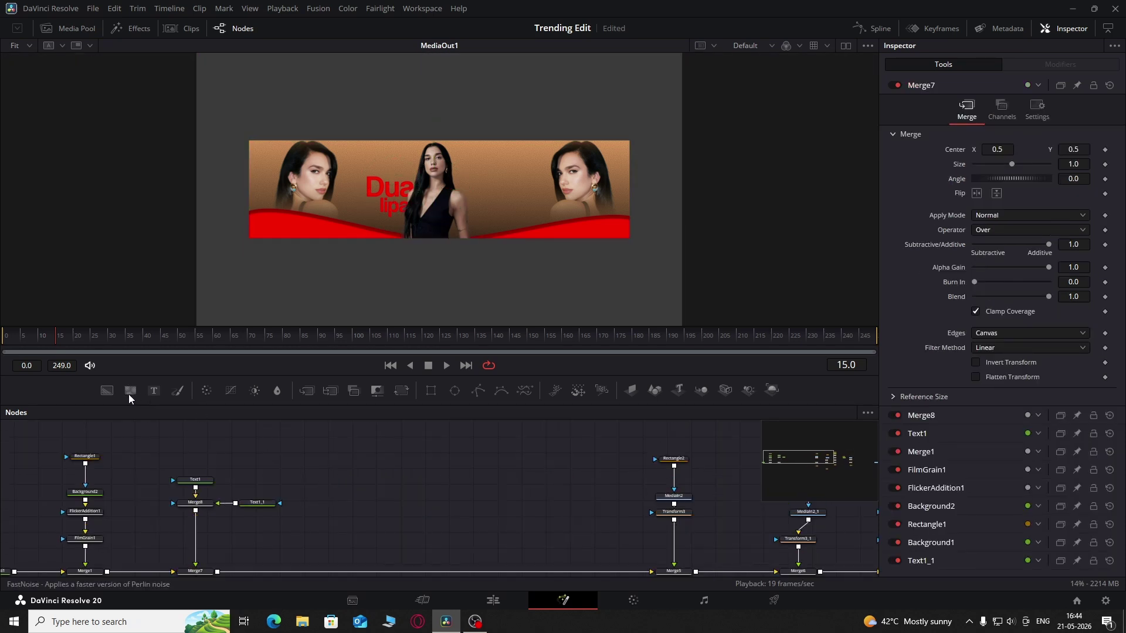
Add another Text+ node merged over the Merge7 output and move the playhead to frame 27
drag(154, 390, 219, 555)
click(451, 444)
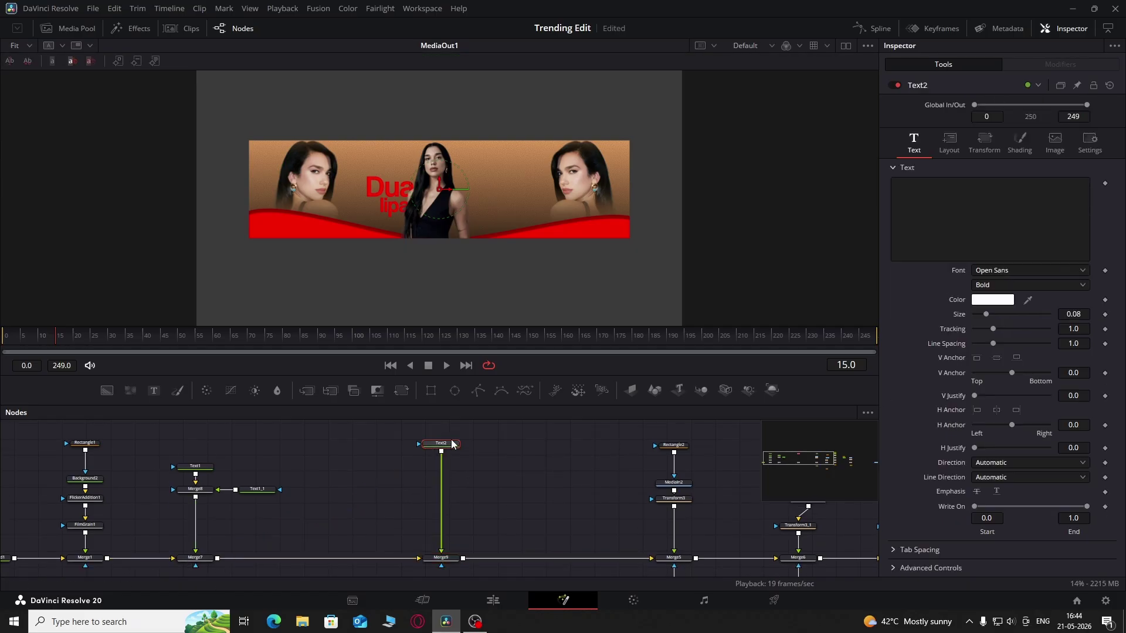
click(504, 605)
click(215, 384)
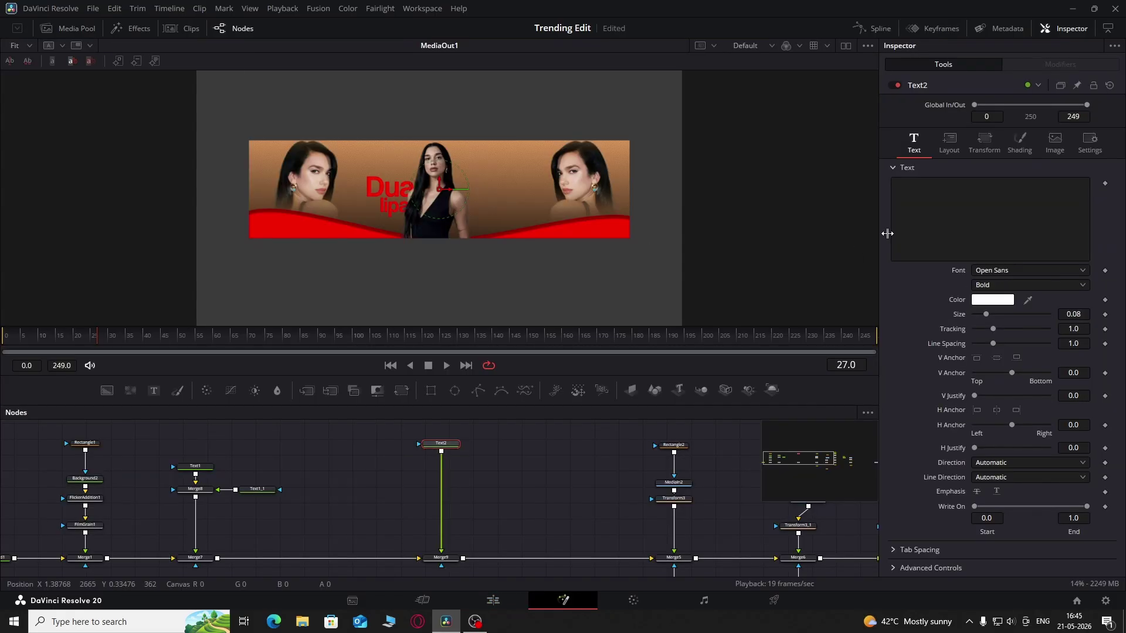
Enter "Pure" in the Text2 node and set its font to Coolvetica Regular
click(944, 216)
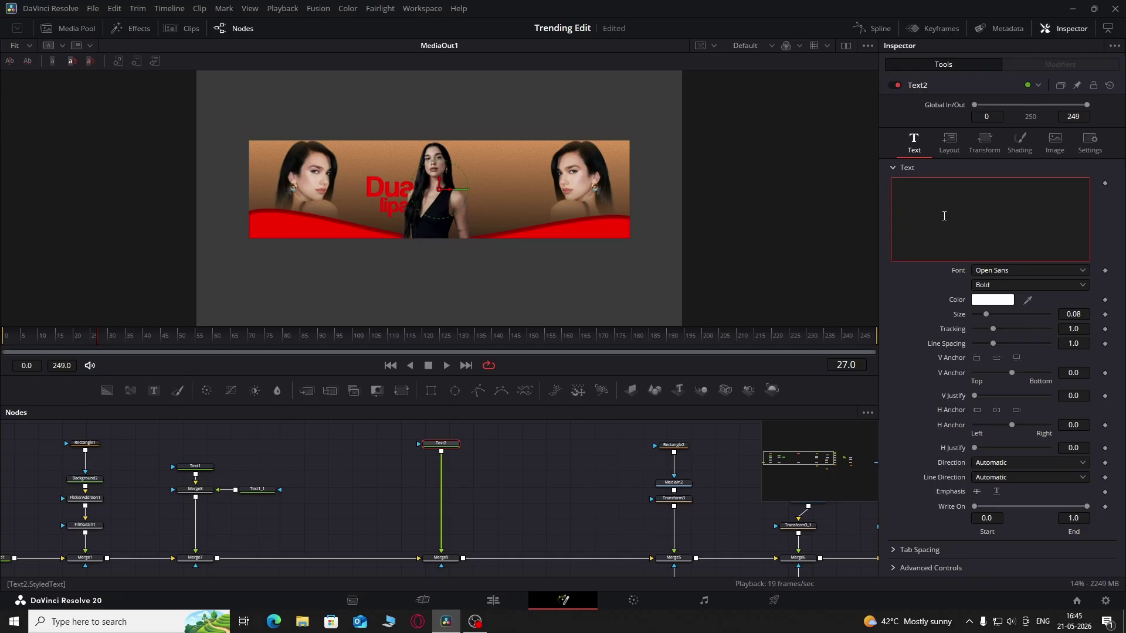
text(Purr)
key(BackSpace)
text(e)
click(997, 272)
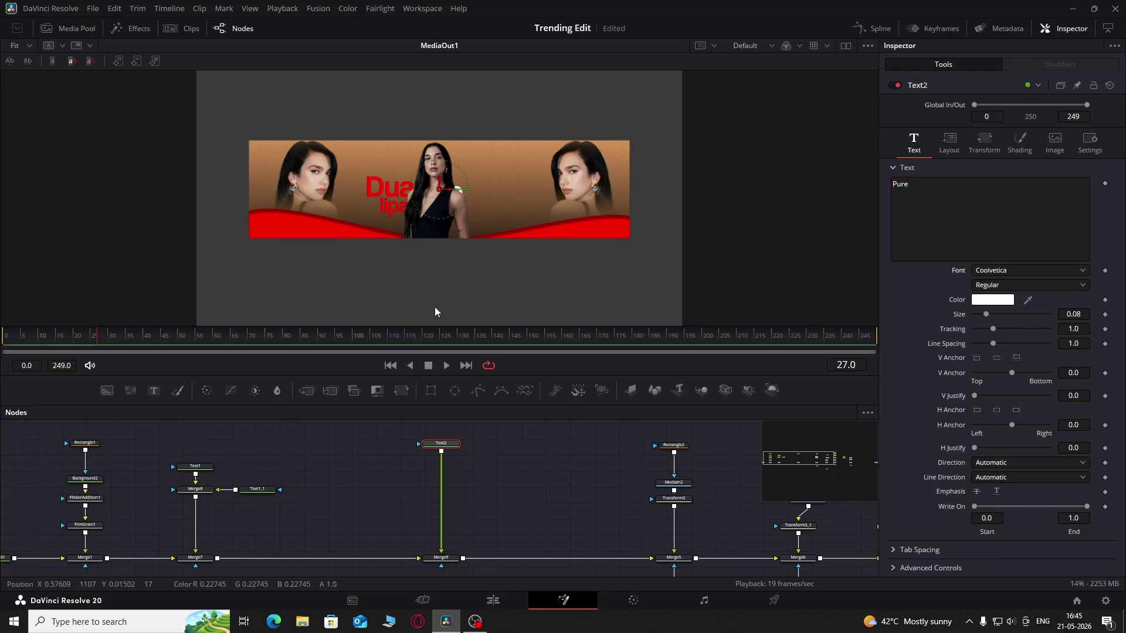
Enlarge "Pure" to size 0.1106 and place it on the other side of the central portrait at Center 0.588, 0.525
click(948, 143)
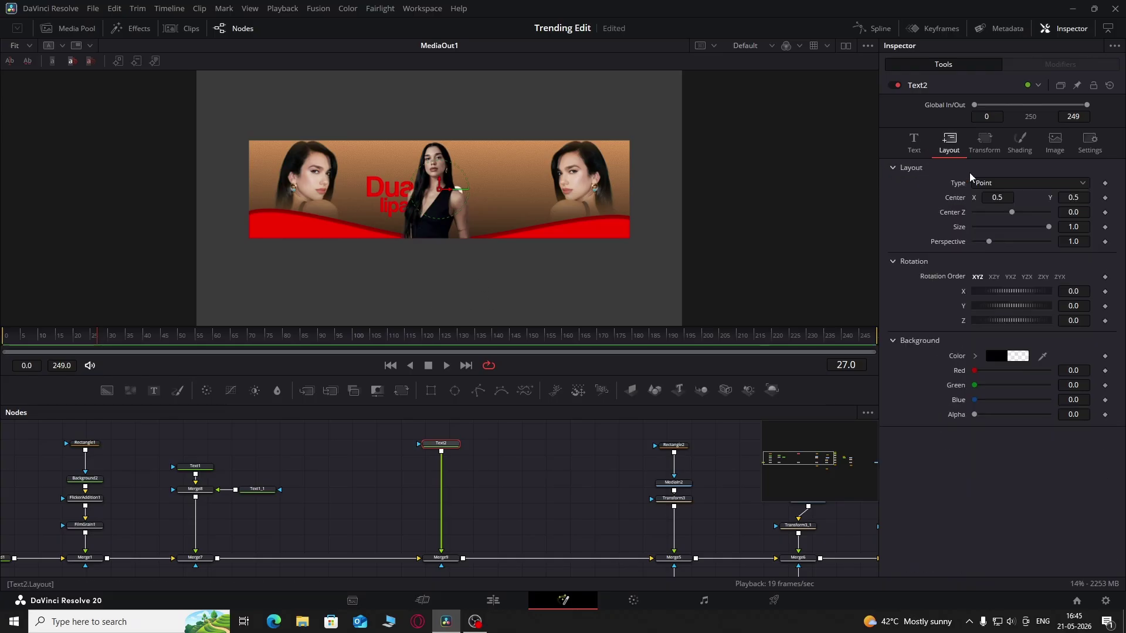
drag(997, 197, 1034, 198)
drag(470, 189, 482, 182)
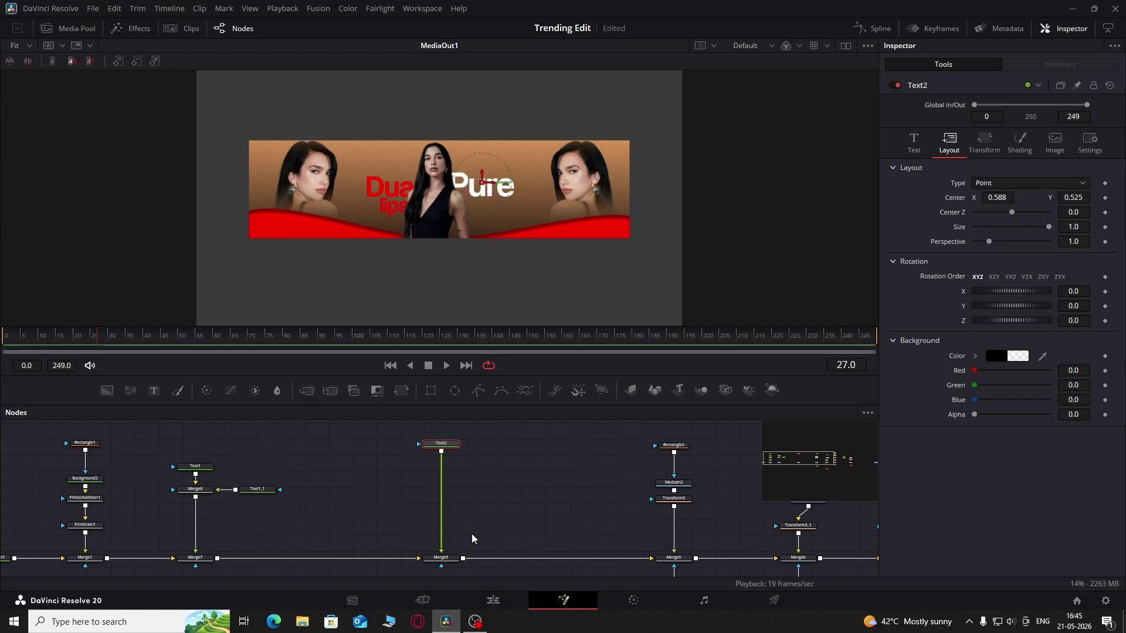
Paste a copy of the Text2 node, merge it over Text2 and change its text to "Star"
key(ctrl+v)
drag(579, 469, 441, 451)
double_click(1000, 216)
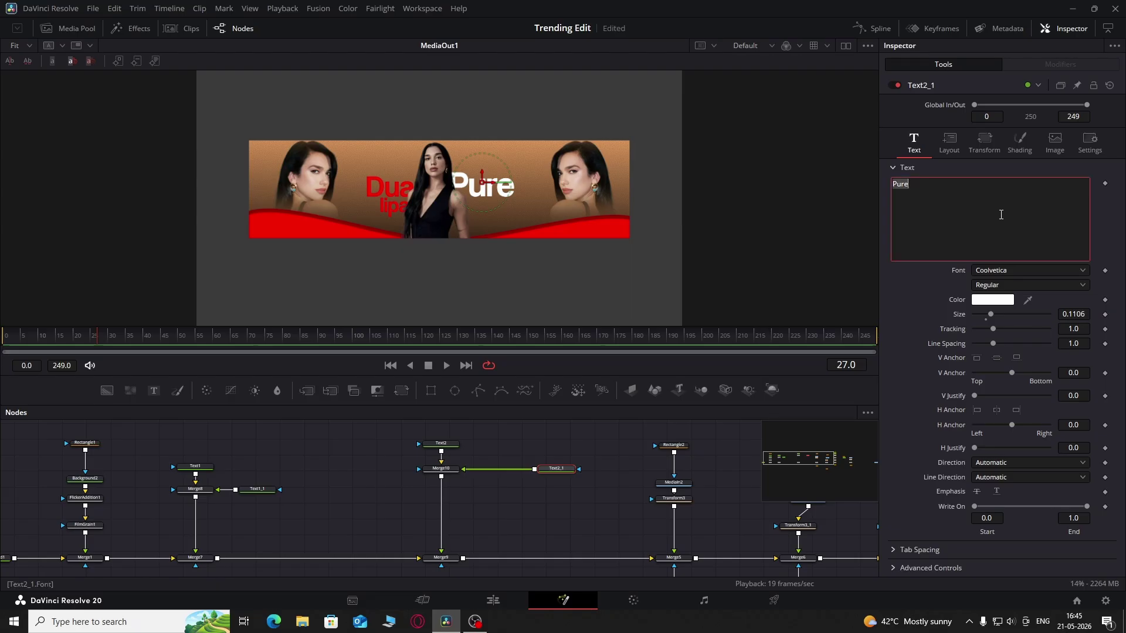
text(Star)
Set the "Star" text to size 0.0607 and place it under "Pure" at Center 0.583, 0.448
drag(1078, 314, 1050, 314)
click(950, 141)
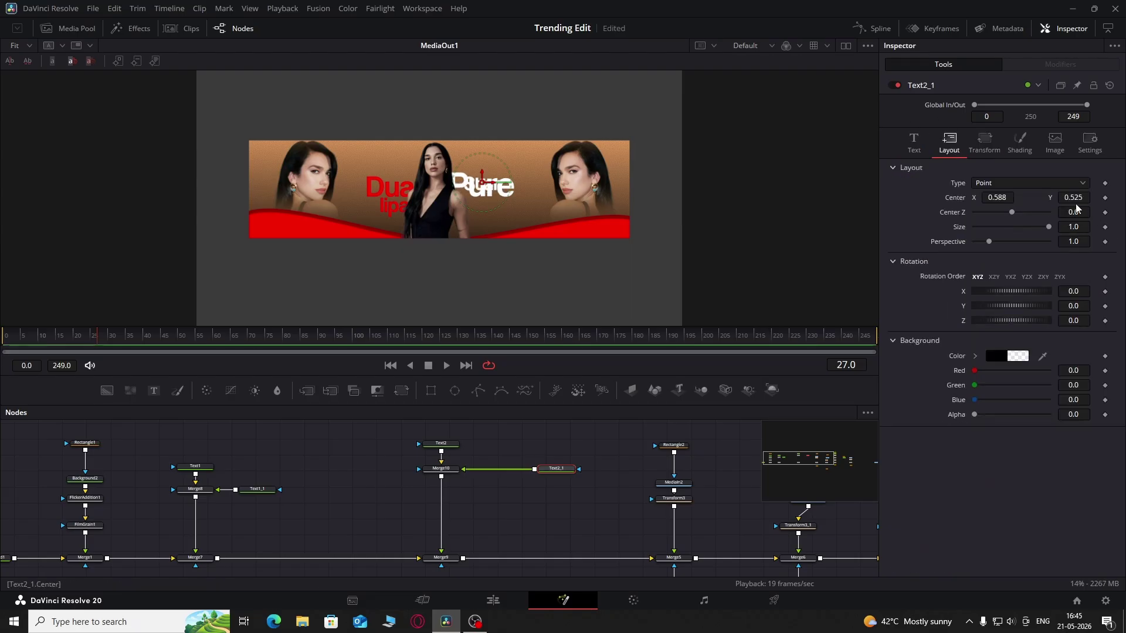
drag(1077, 208, 999, 197)
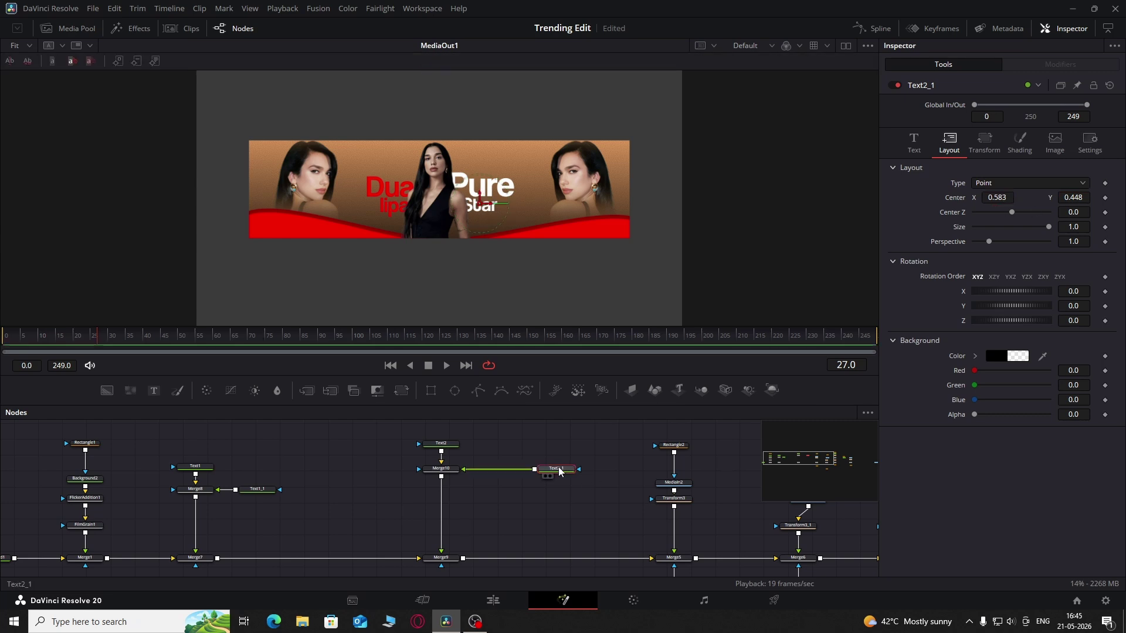
Duplicate the "Star" text node and merge the copy over the Merge10 output
key(ctrl+c)
key(ctrl+v)
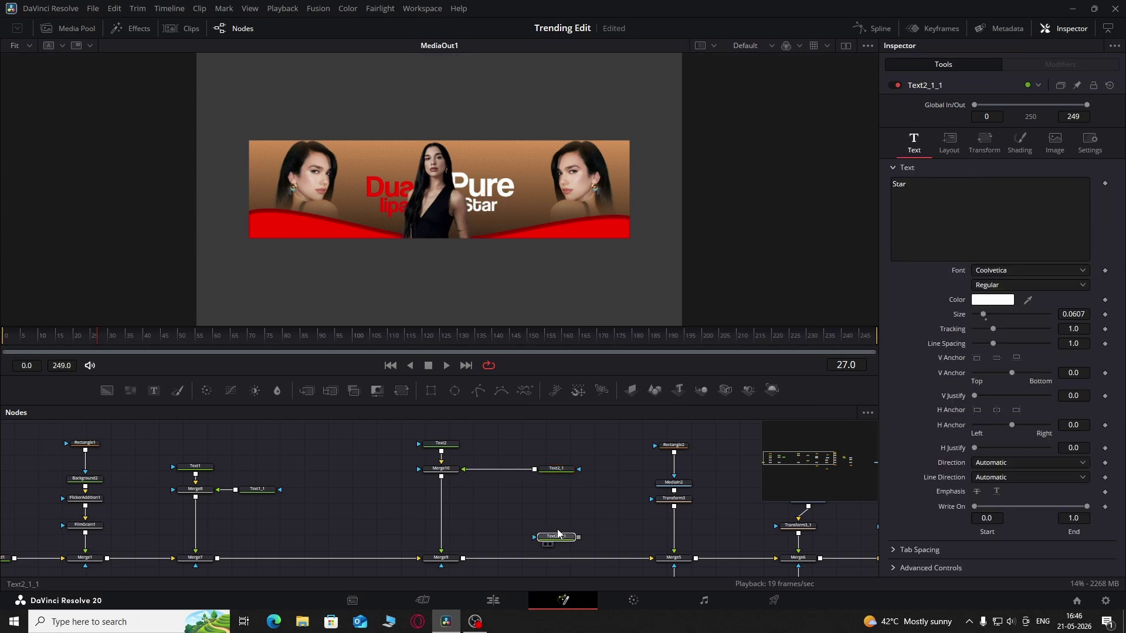
drag(560, 558, 444, 479)
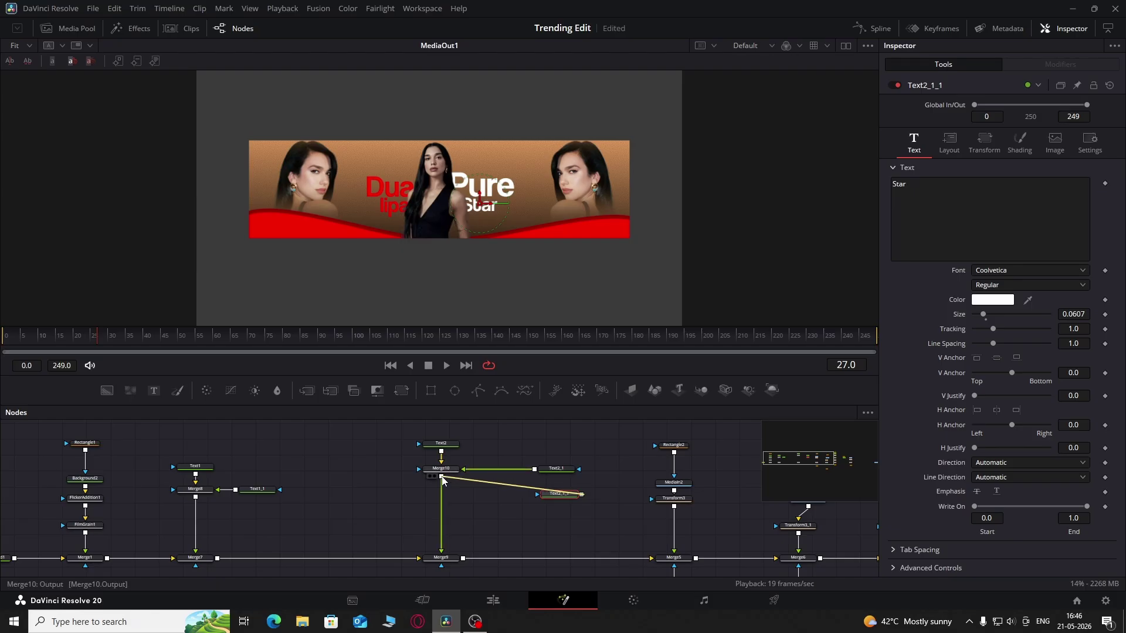
click(558, 494)
Change the text of Text2_1_1 to "Power" and place it below "Star"
click(936, 191)
key(ctrl+a)
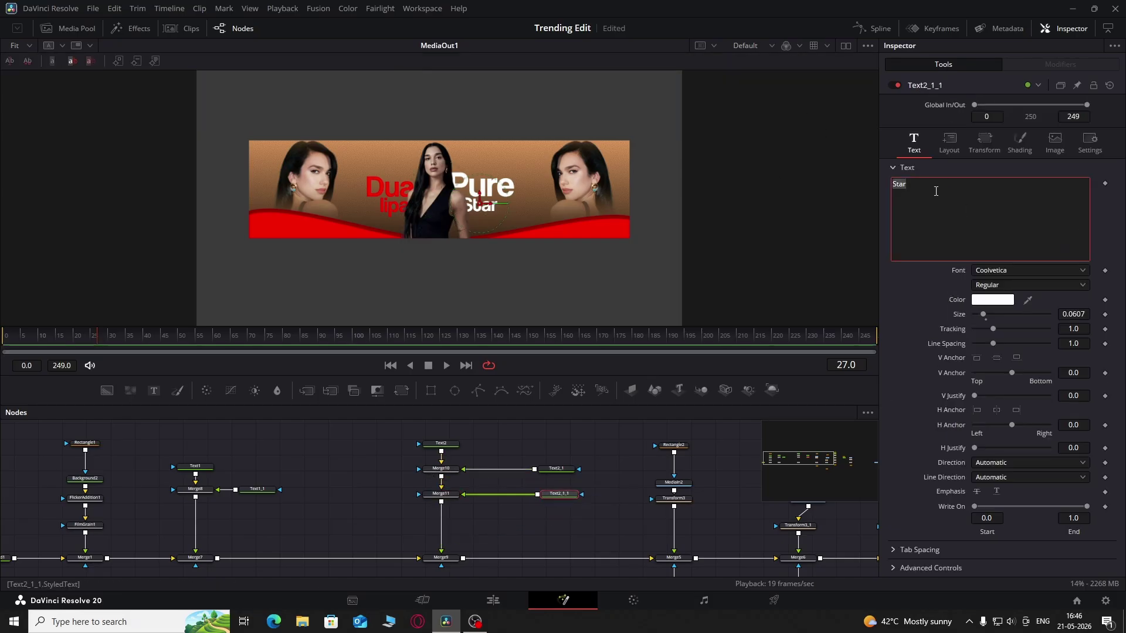
text(Pow)
text(et)
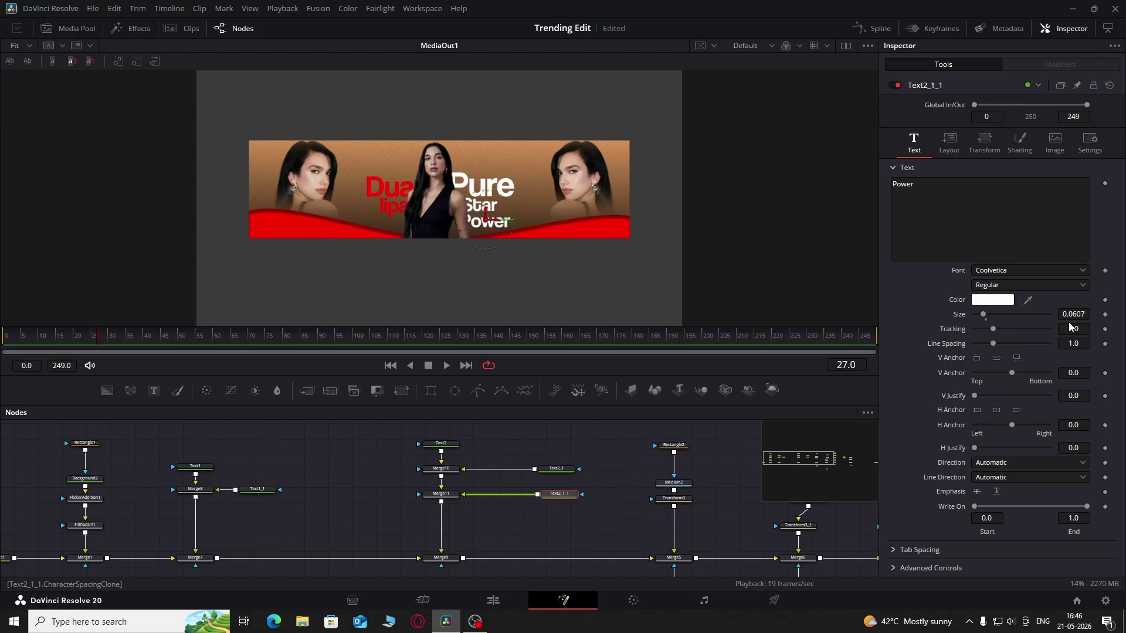
Set the "Power" text's size to 0.0549 and shift its Center to X 0.585, Y 0.39
drag(1070, 317, 1082, 317)
click(948, 143)
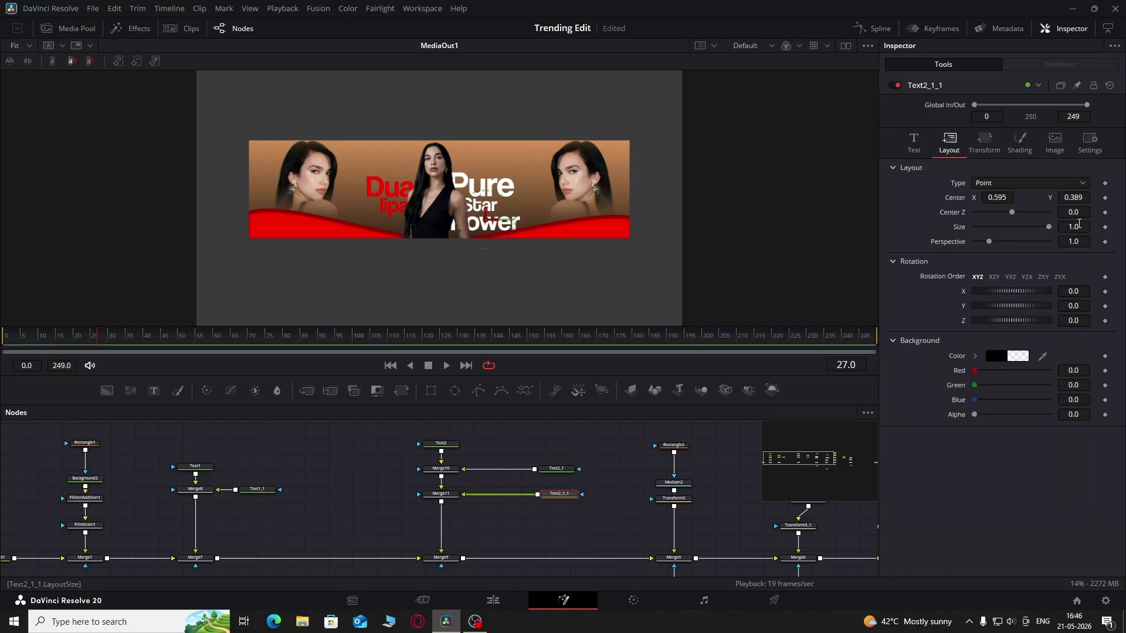
drag(1072, 197, 1079, 197)
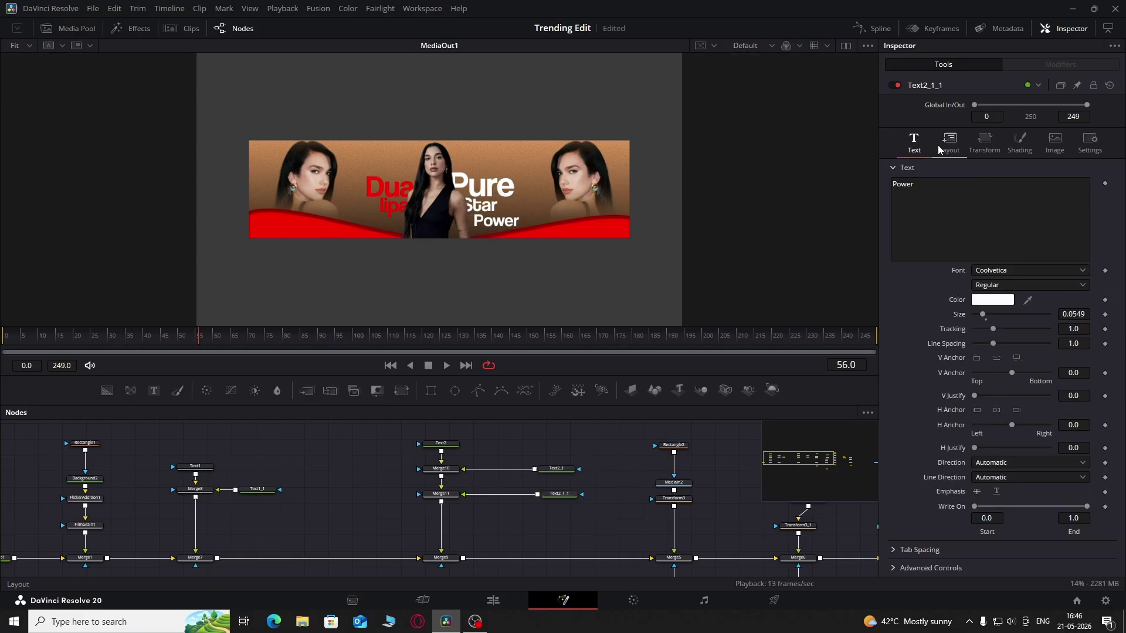
click(943, 146)
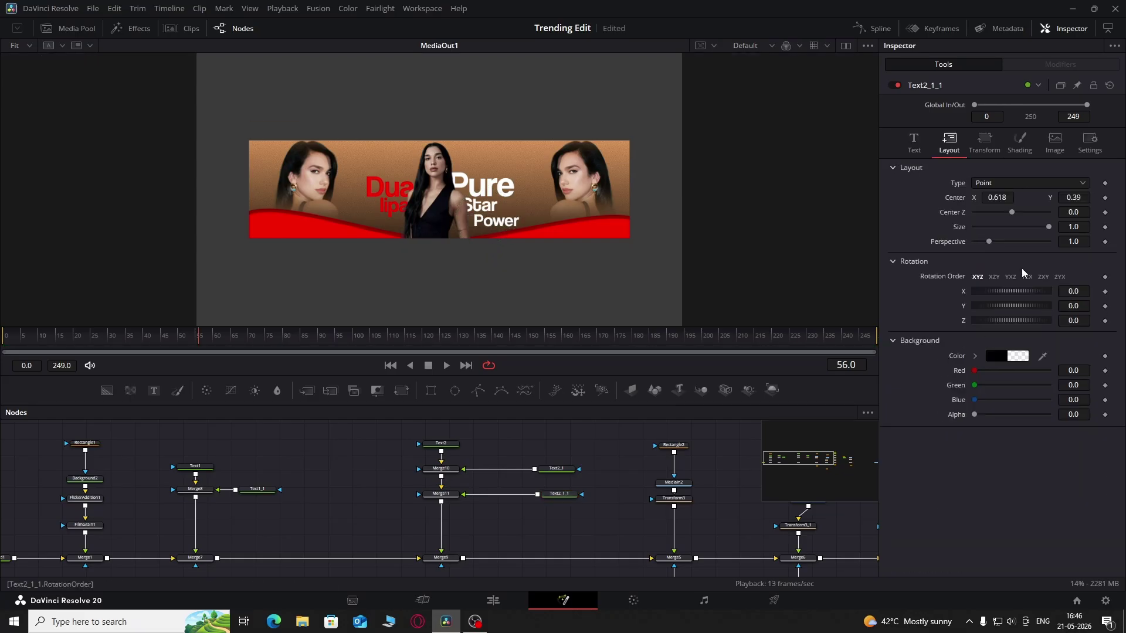
scroll(1010, 199, down, 8)
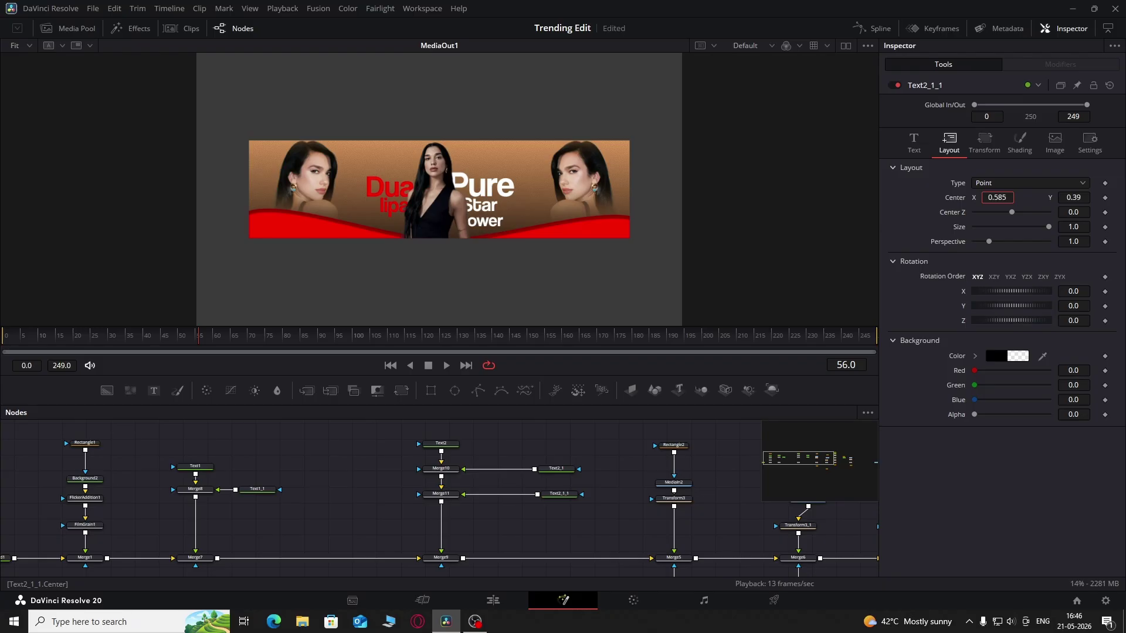
drag(1072, 197, 1079, 197)
Move the "Pure" text up to Center 0.581, 0.601
click(449, 445)
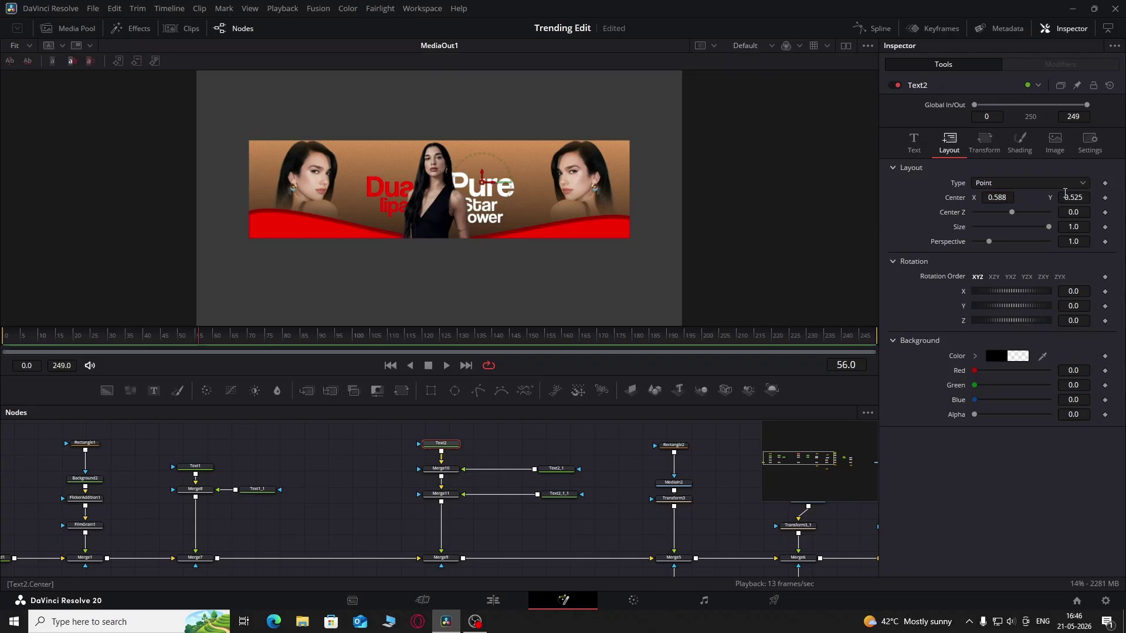
scroll(1065, 197, up, 15)
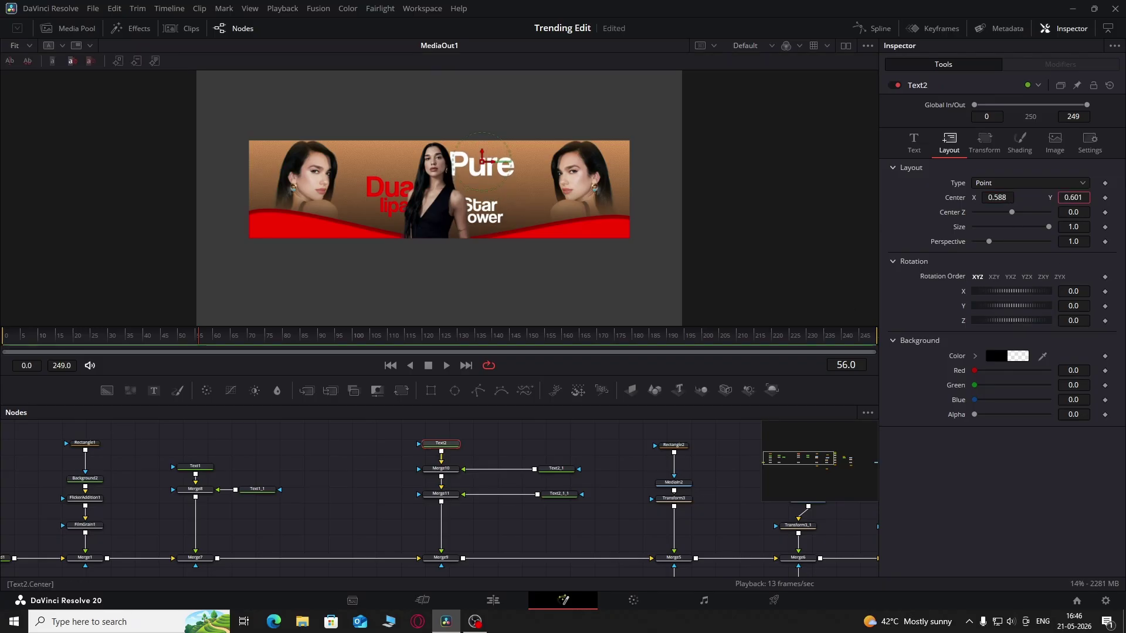
drag(1003, 200, 999, 200)
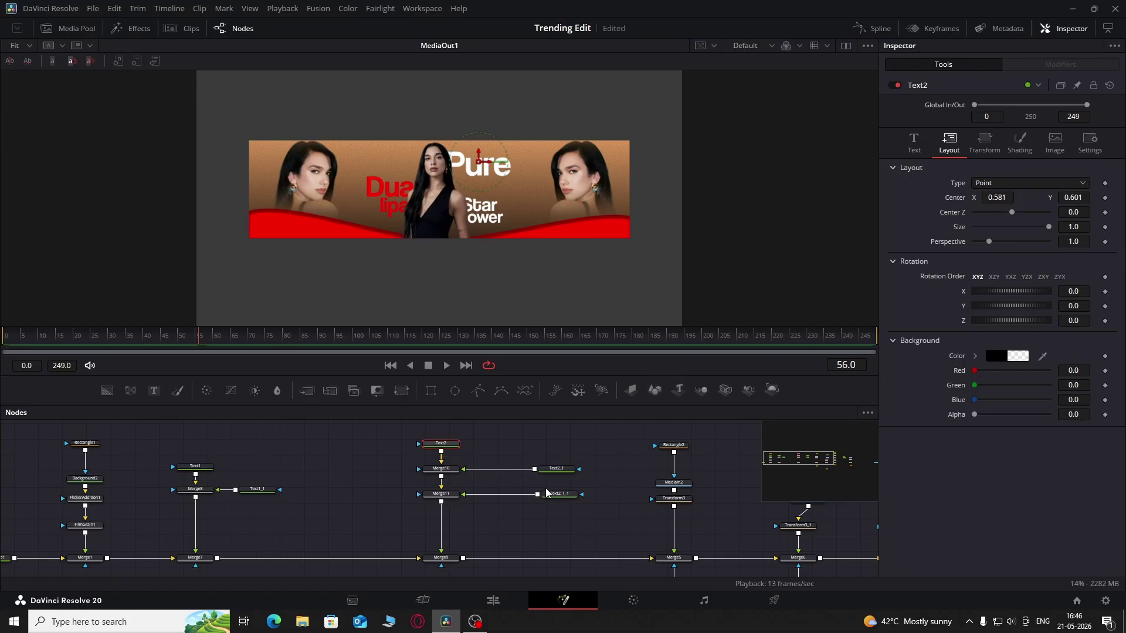
Raise the "Star" text to just below "Pure" and place "Power" under it at Center 0.597, 0.469
click(553, 469)
scroll(1074, 199, up, 13)
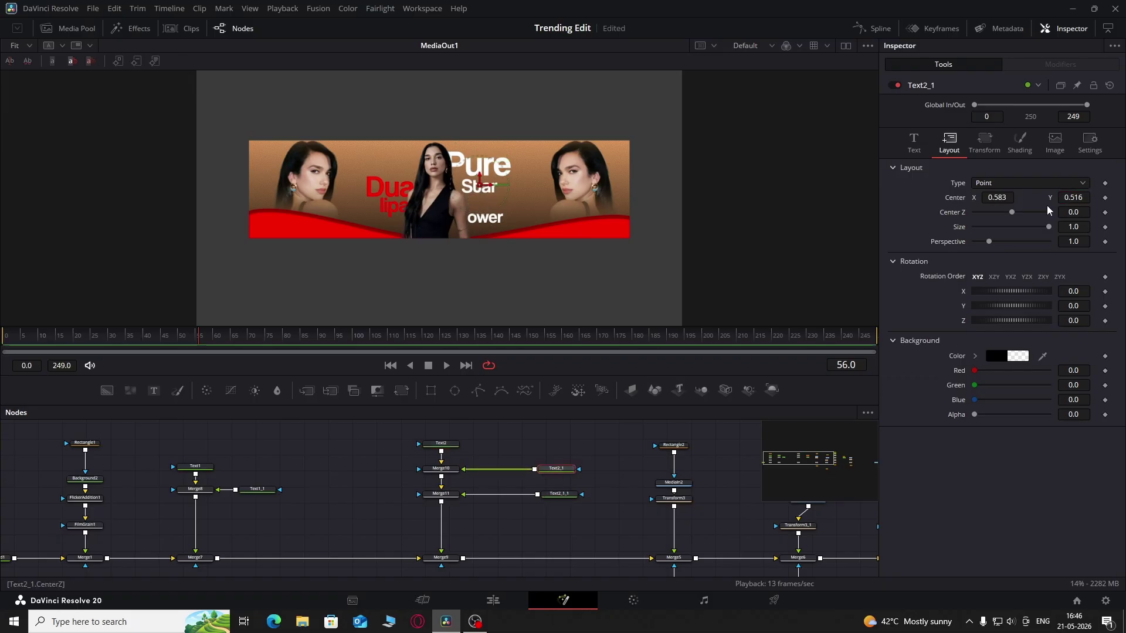
scroll(997, 197, down, 3)
drag(997, 198, 1001, 198)
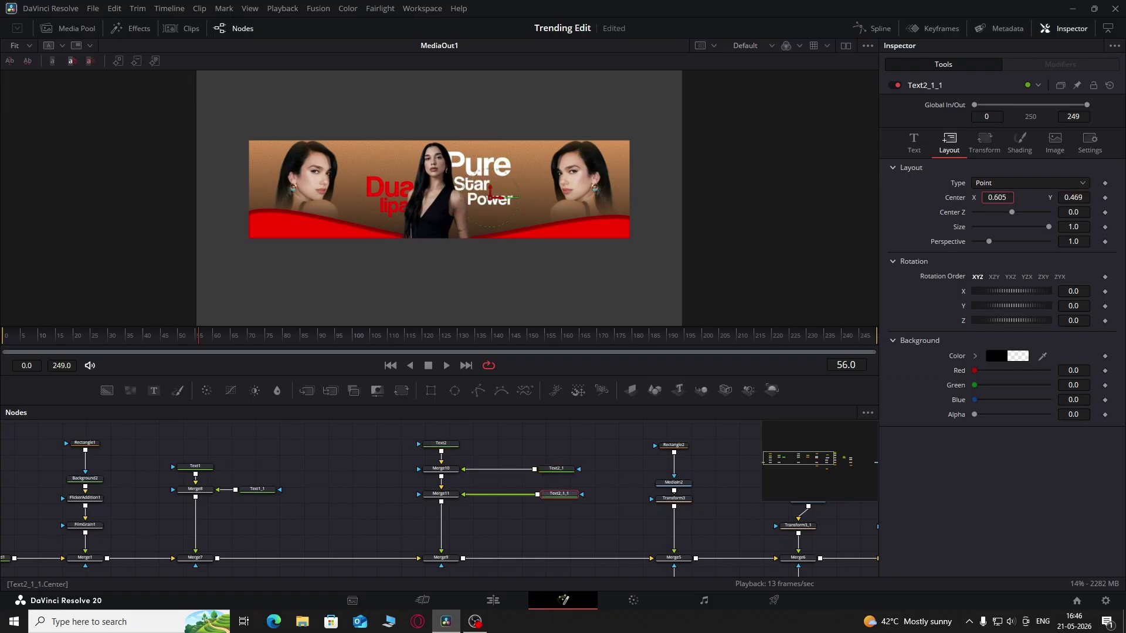
click(631, 458)
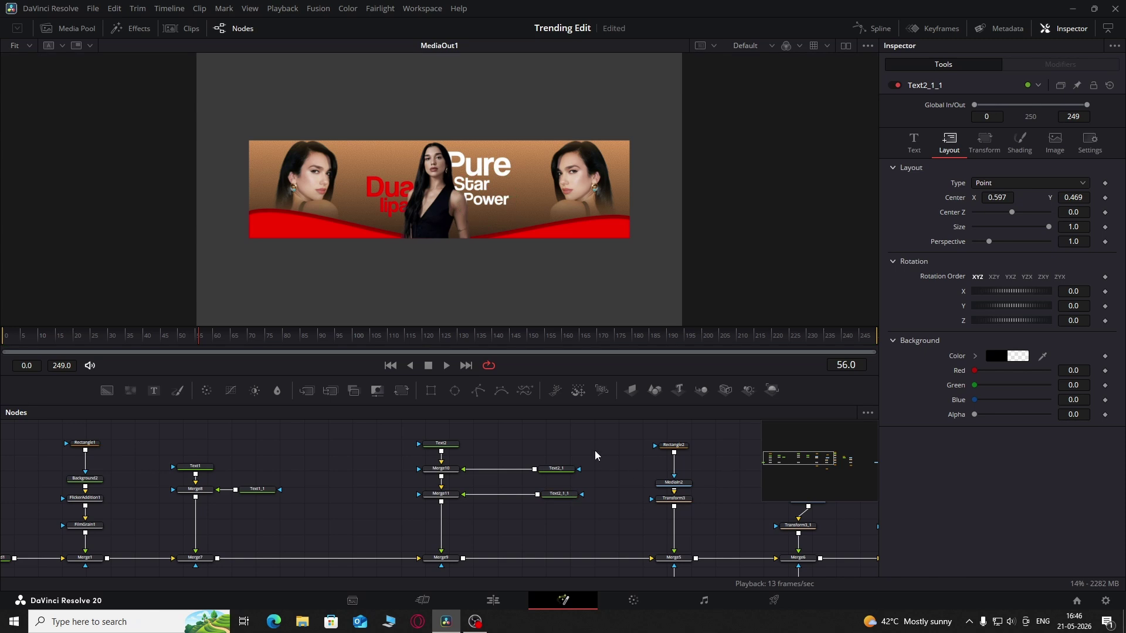
Set the apply mode of the Merge9 node, which carries the "Pure Star Power" text, to Overlay
click(450, 558)
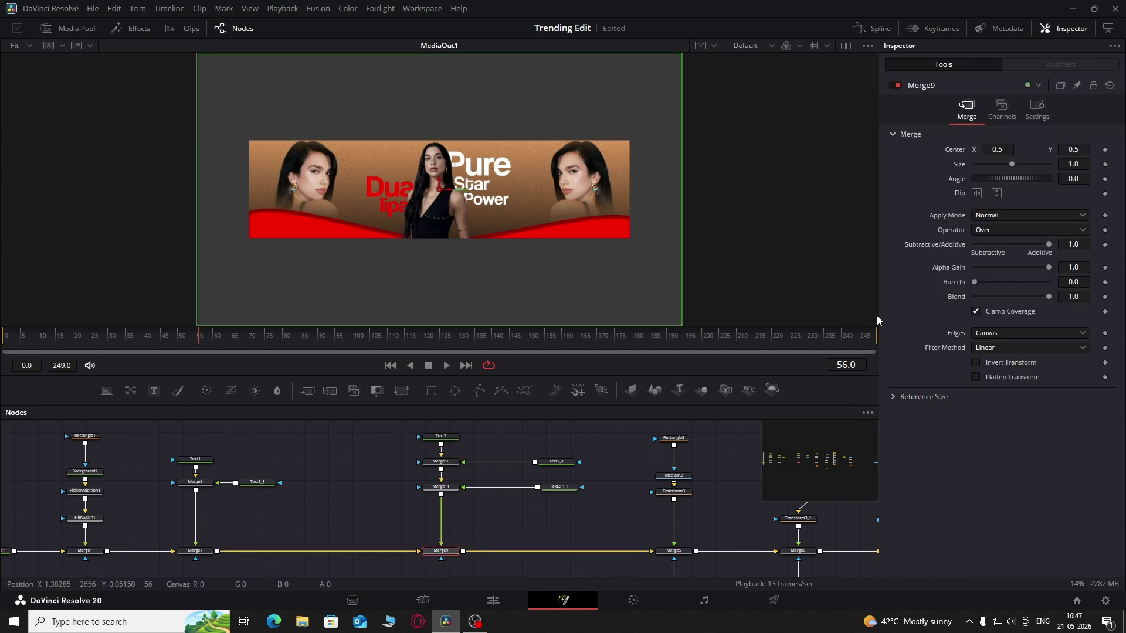
click(994, 218)
click(1008, 265)
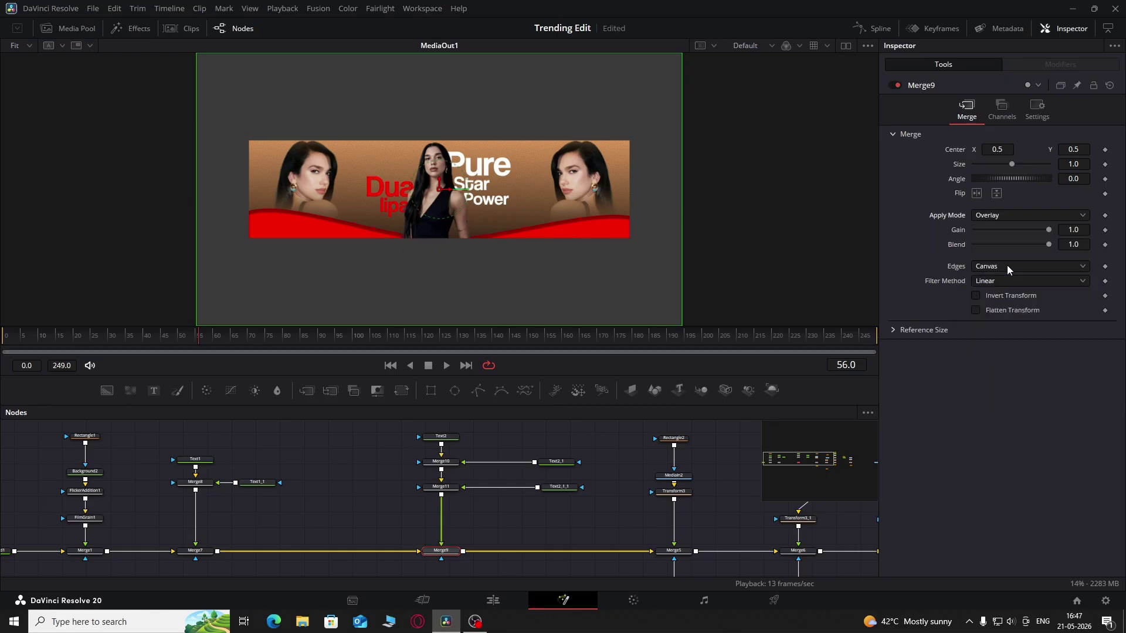
click(593, 528)
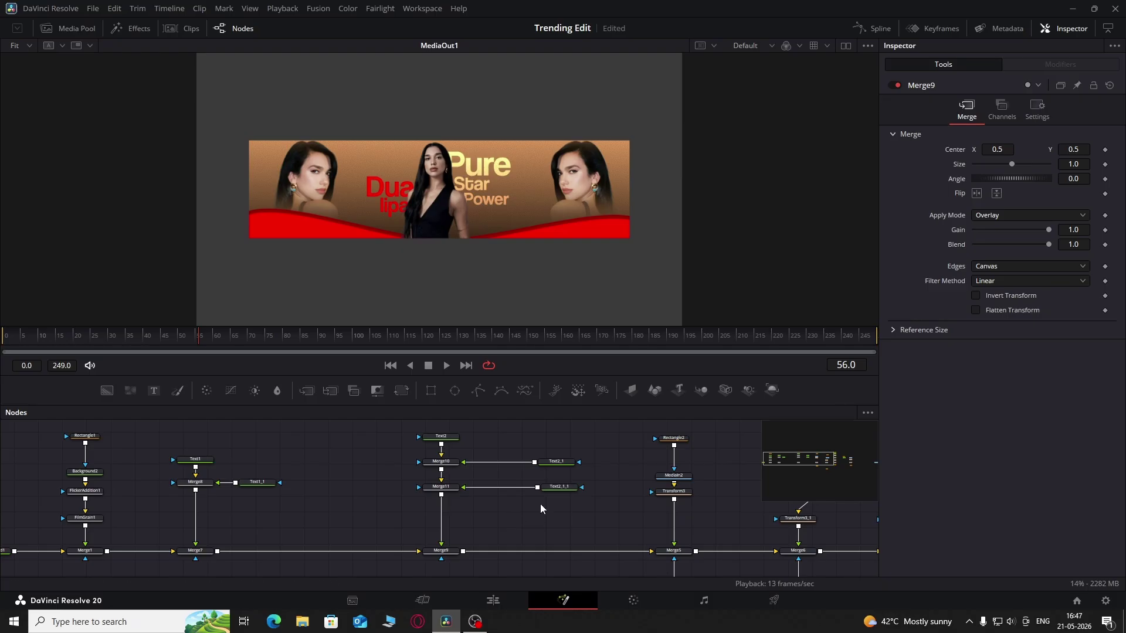
Enlarge the left portrait by increasing the size of its Transform3 node
scroll(534, 507, right, 5)
scroll(573, 495, right, 4)
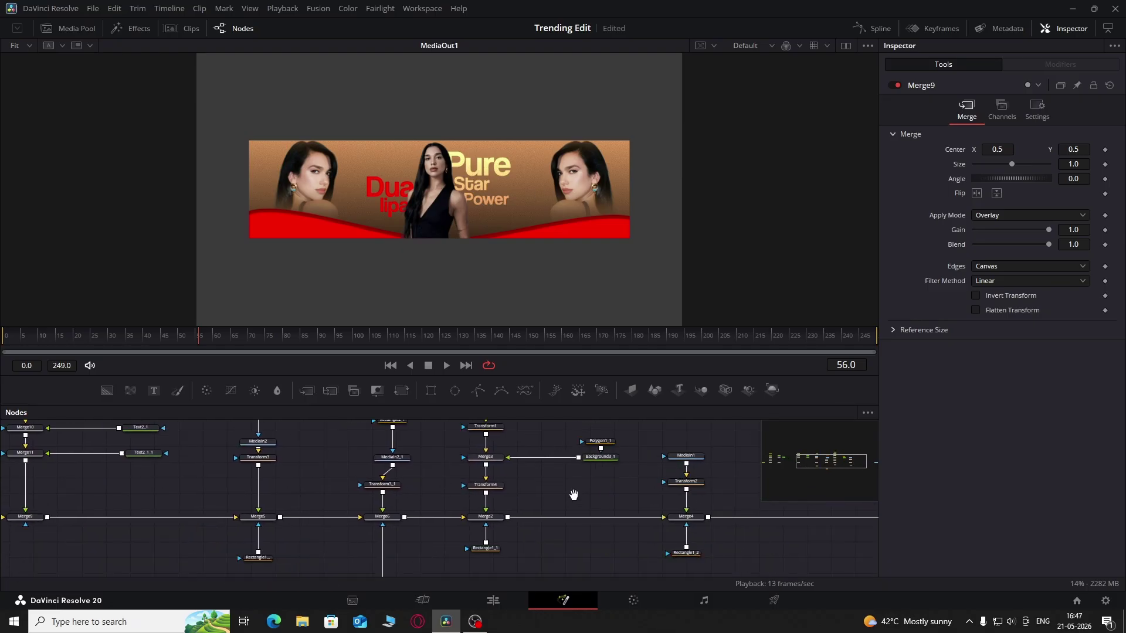
scroll(326, 516, left, 1)
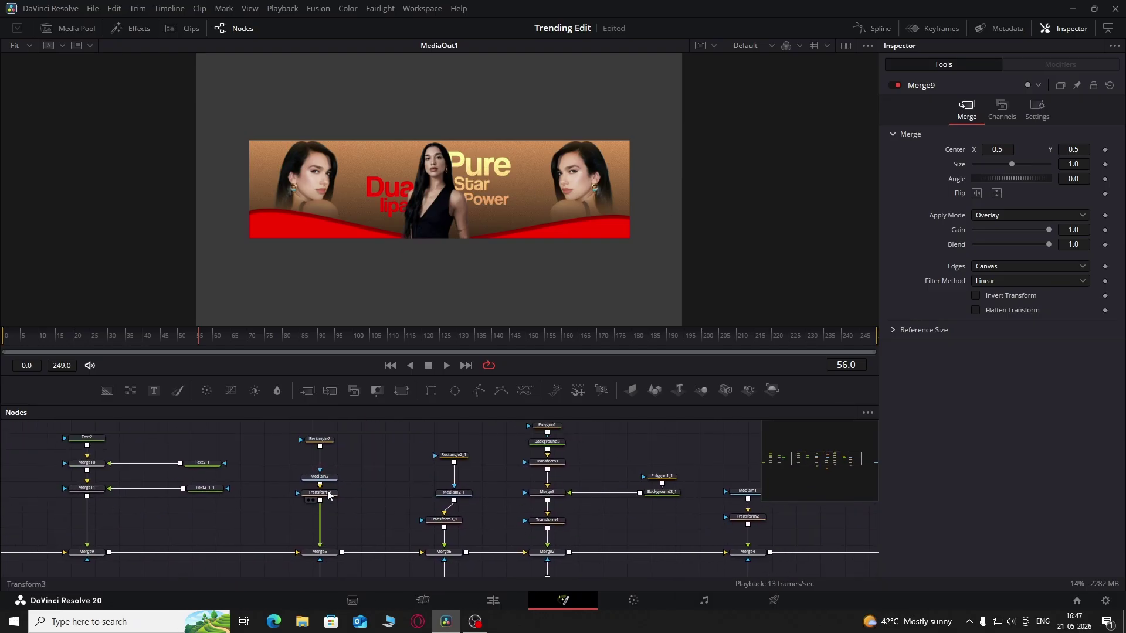
click(329, 496)
scroll(340, 518, left, 2)
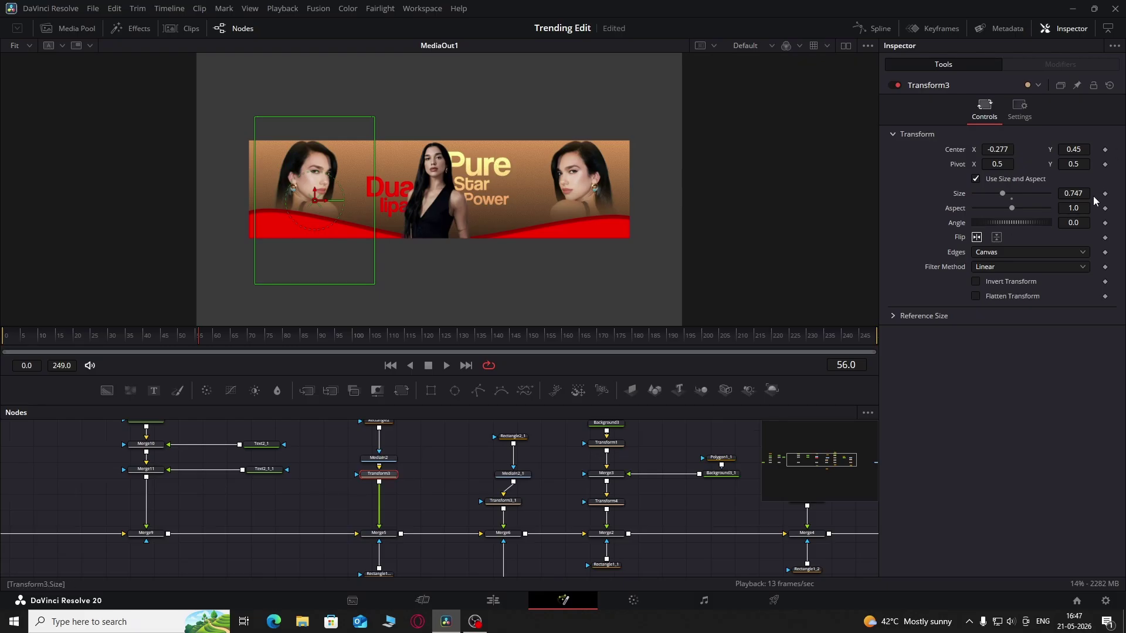
drag(1073, 193, 1125, 193)
Trim the left portrait's Rectangle2 mask to the banner's top edge at height 0.575672 and set its soft edge to 0.0098
click(378, 421)
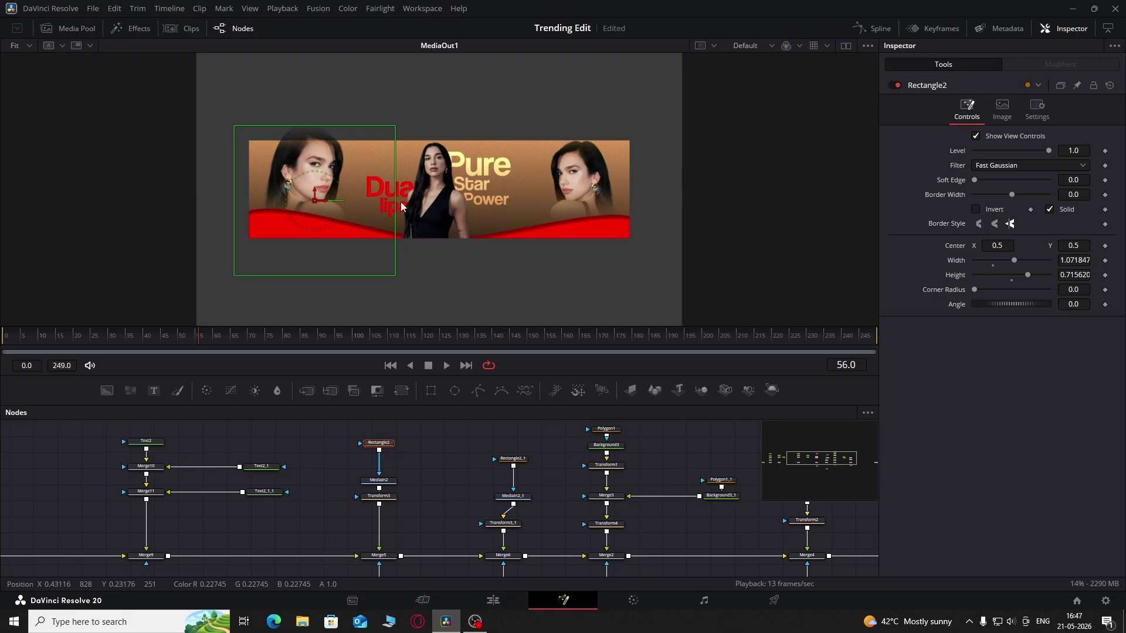
drag(322, 126, 333, 141)
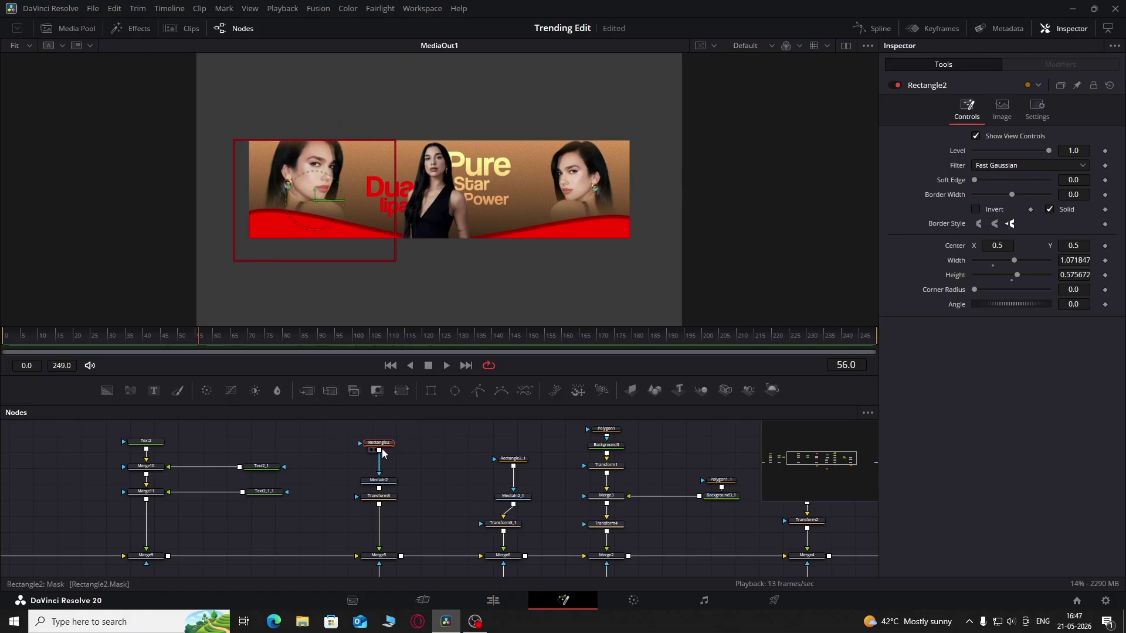
click(467, 466)
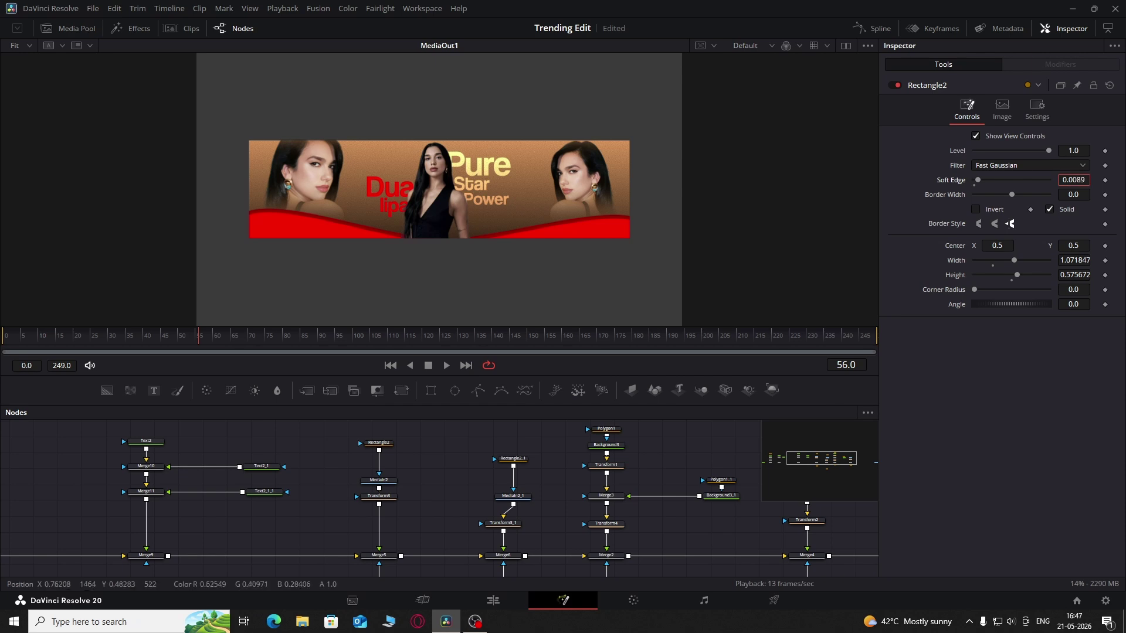
mouse_move(1065, 179)
mouse_down()
mouse_move(1079, 179)
mouse_move(1067, 180)
mouse_up()
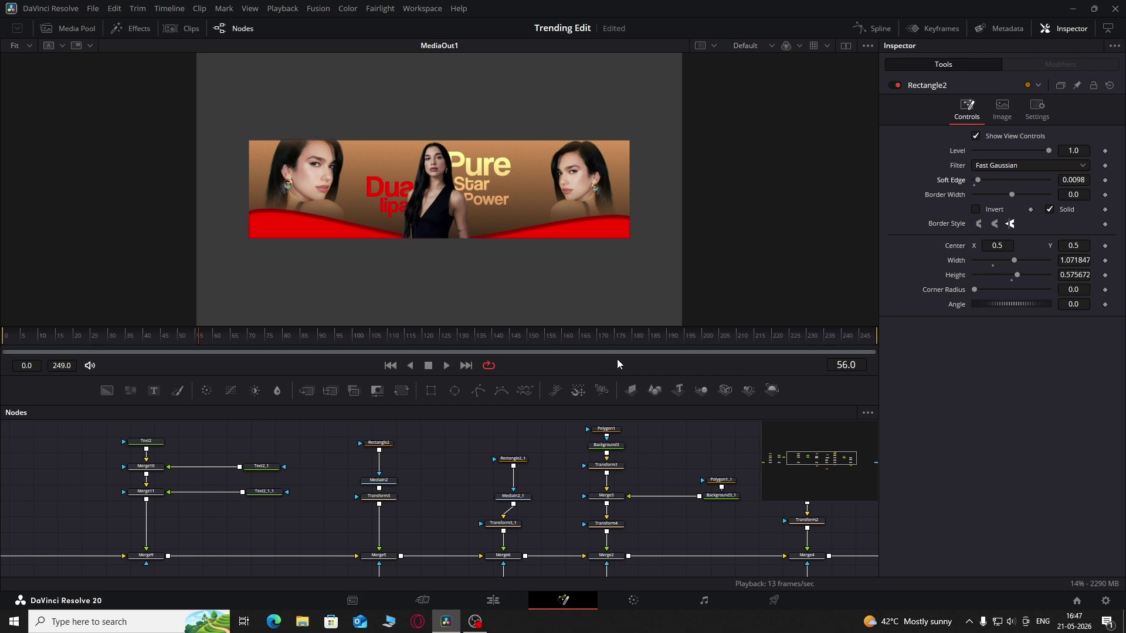
Enlarge the right portrait with its Transform3_1 node and shift it slightly left
drag(446, 474, 393, 474)
drag(703, 490, 515, 442)
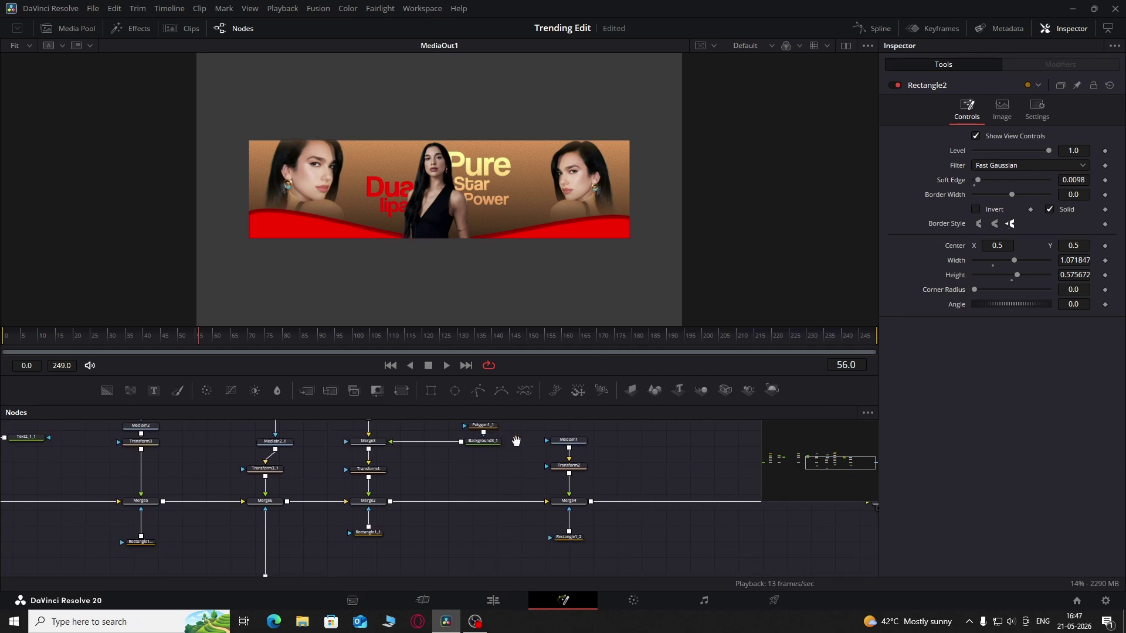
drag(150, 508, 371, 522)
click(493, 486)
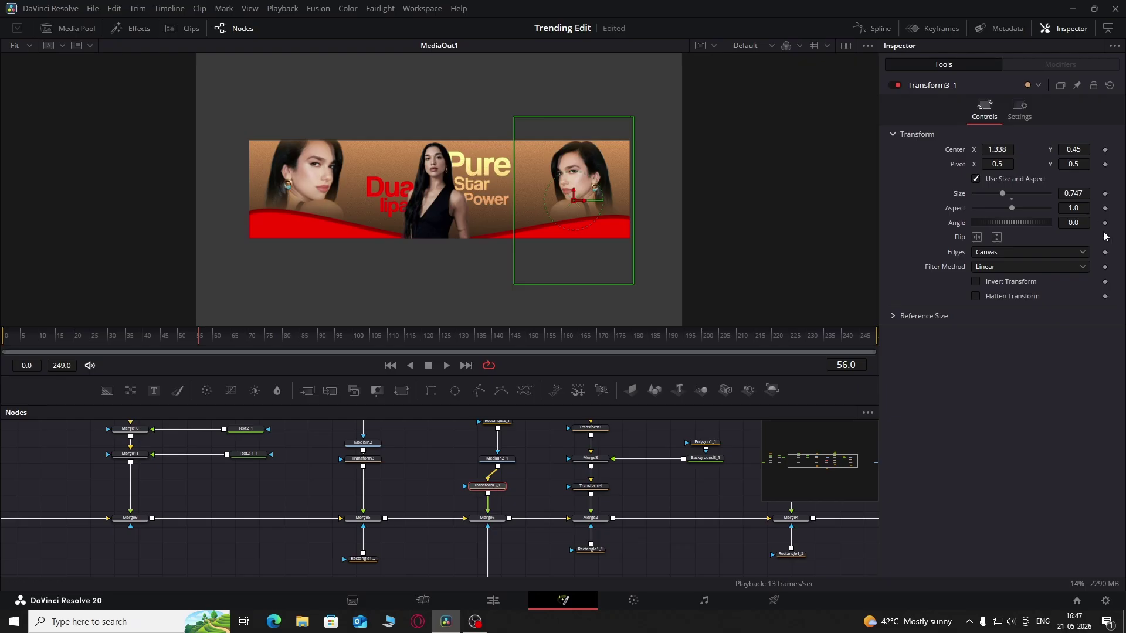
mouse_move(1063, 193)
mouse_down()
mouse_move(1085, 193)
mouse_move(1074, 193)
mouse_up()
drag(1002, 152, 988, 152)
Trim the right portrait's Rectangle2_1 mask to the banner's top edge at height 0.616682 and set its soft edge to 0.0014
scroll(498, 463, up, 3)
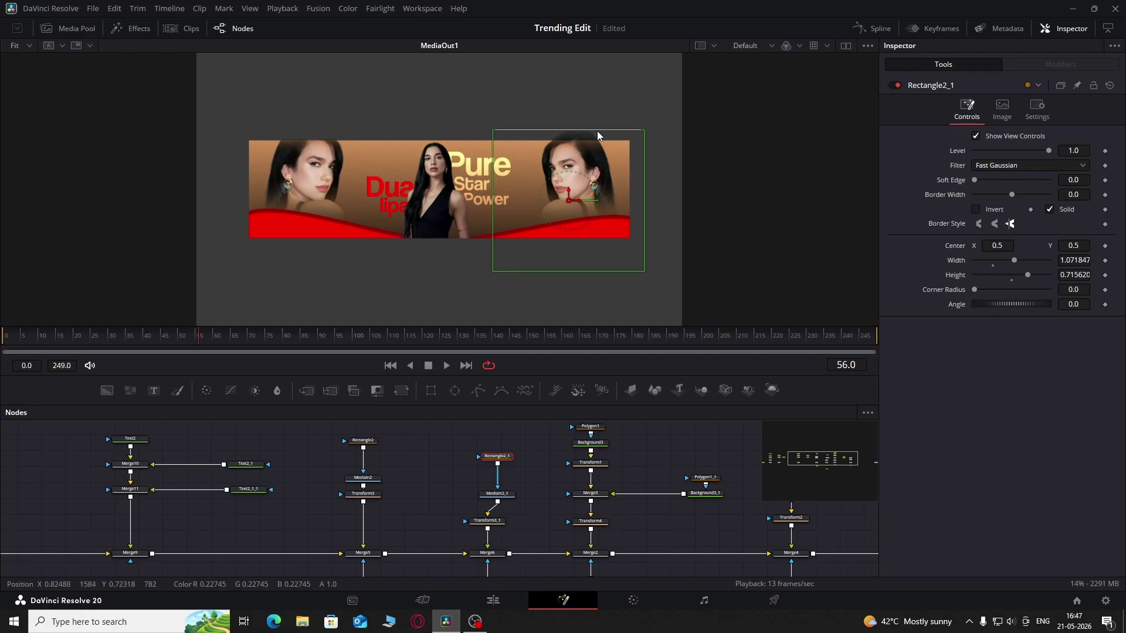
drag(597, 131, 599, 140)
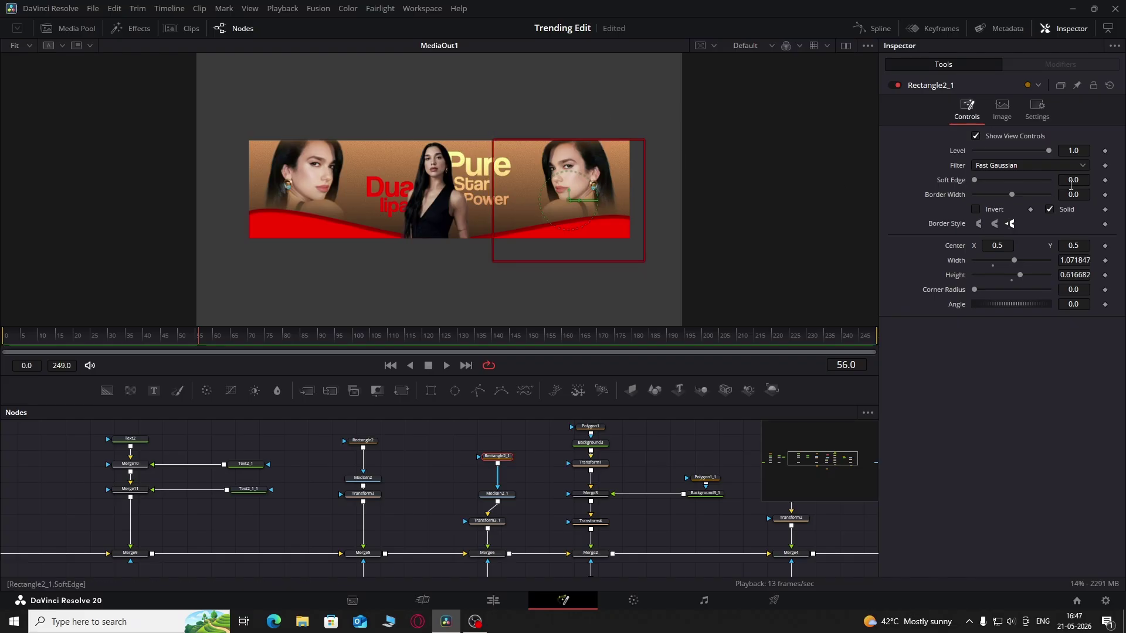
drag(1071, 180, 1078, 180)
click(744, 465)
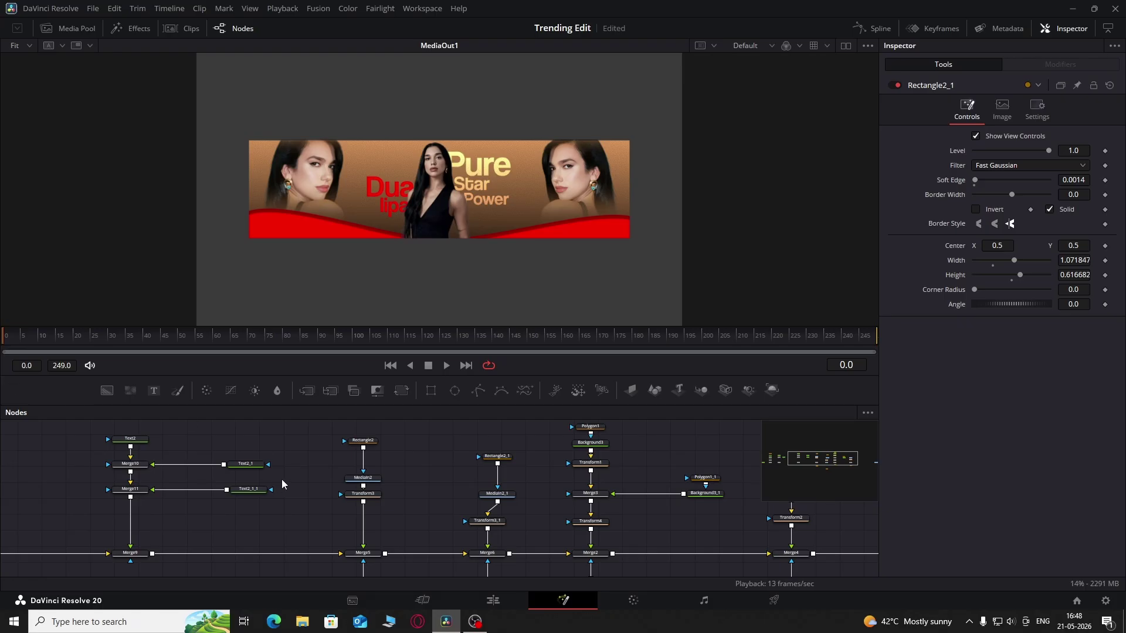
Add a Glow node after the Text1 node and set its glow to 0.378
scroll(281, 480, left, 10)
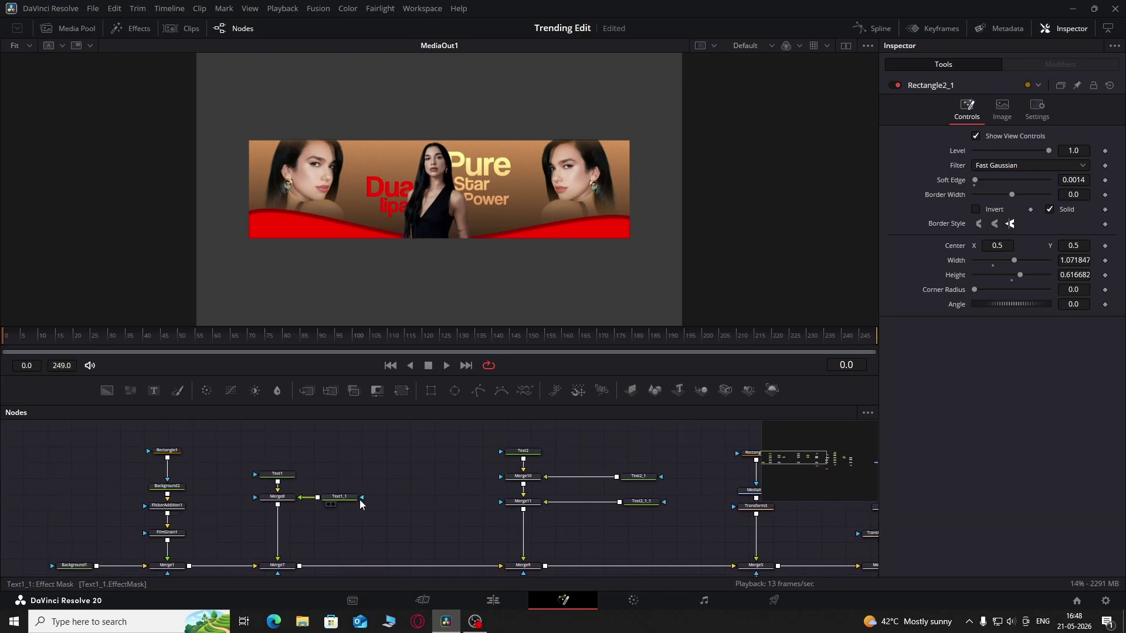
drag(278, 473, 283, 458)
key(shift+space)
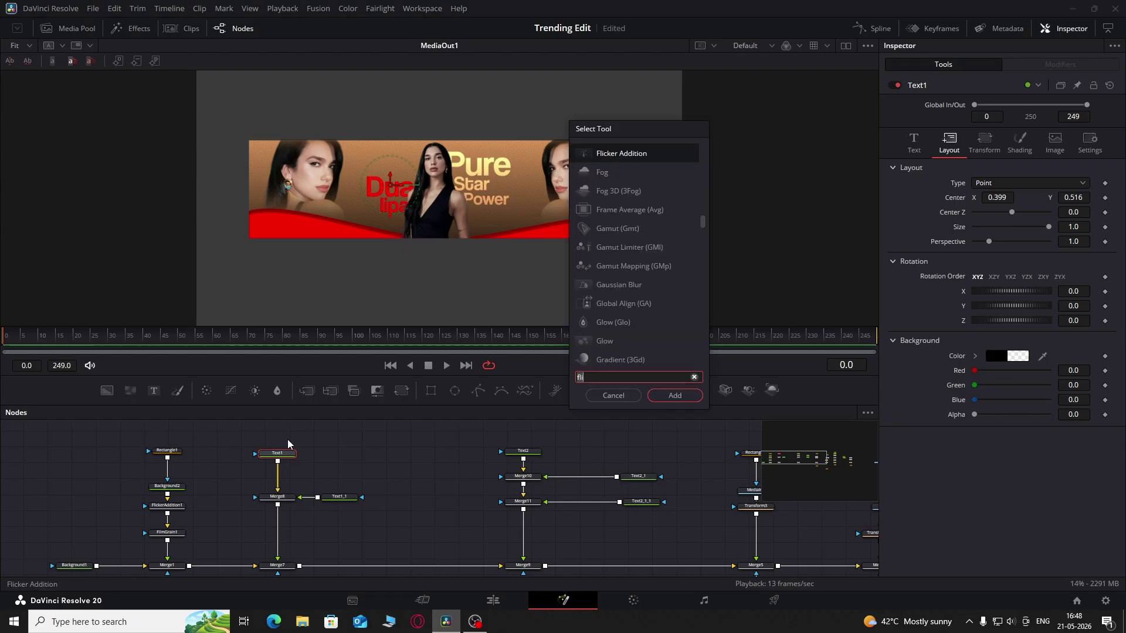
text(glow)
key(Return)
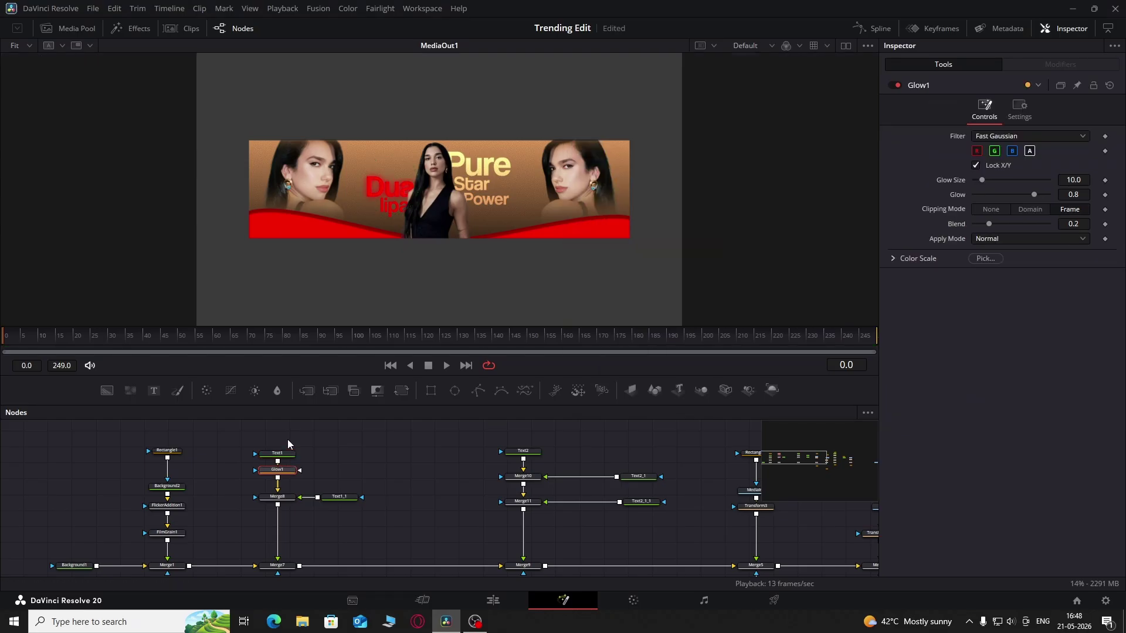
drag(1012, 210, 1000, 221)
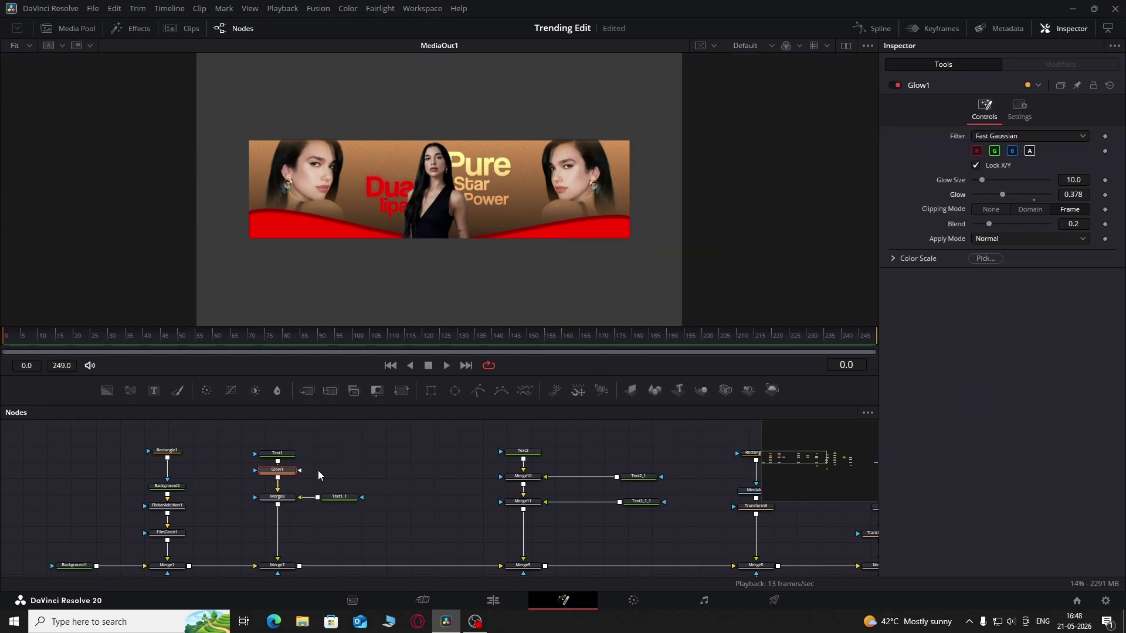
Paste copies of the Glow node after the "lipa", "Pure", "Star" and "Power" text nodes
drag(342, 500, 428, 501)
key(ctrl+v)
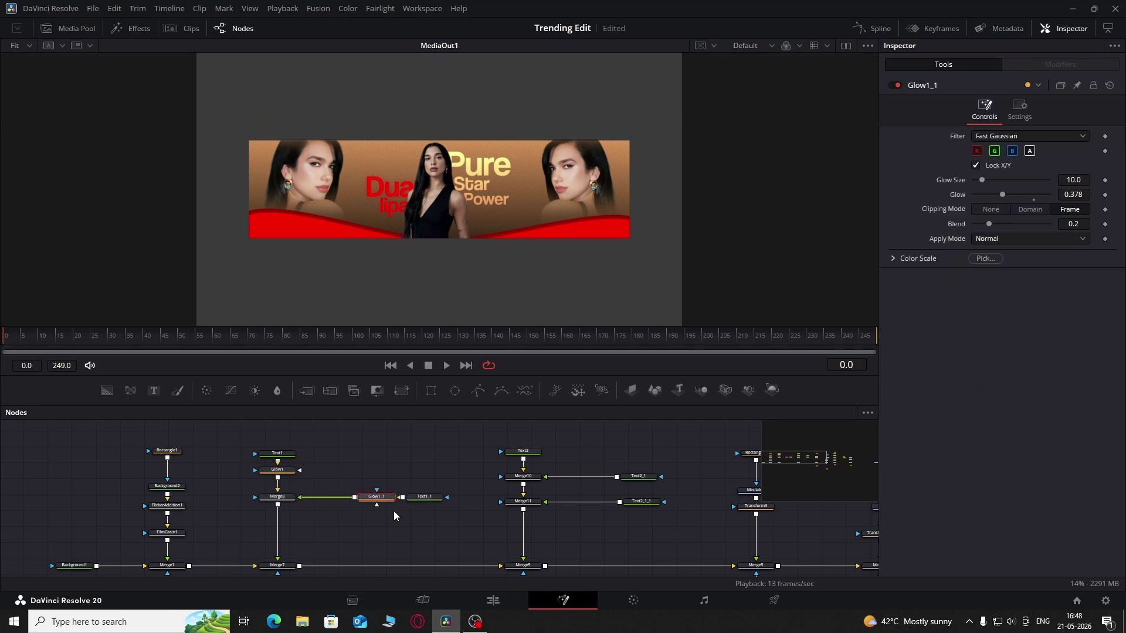
click(535, 452)
drag(535, 451, 535, 440)
key(ctrl+v)
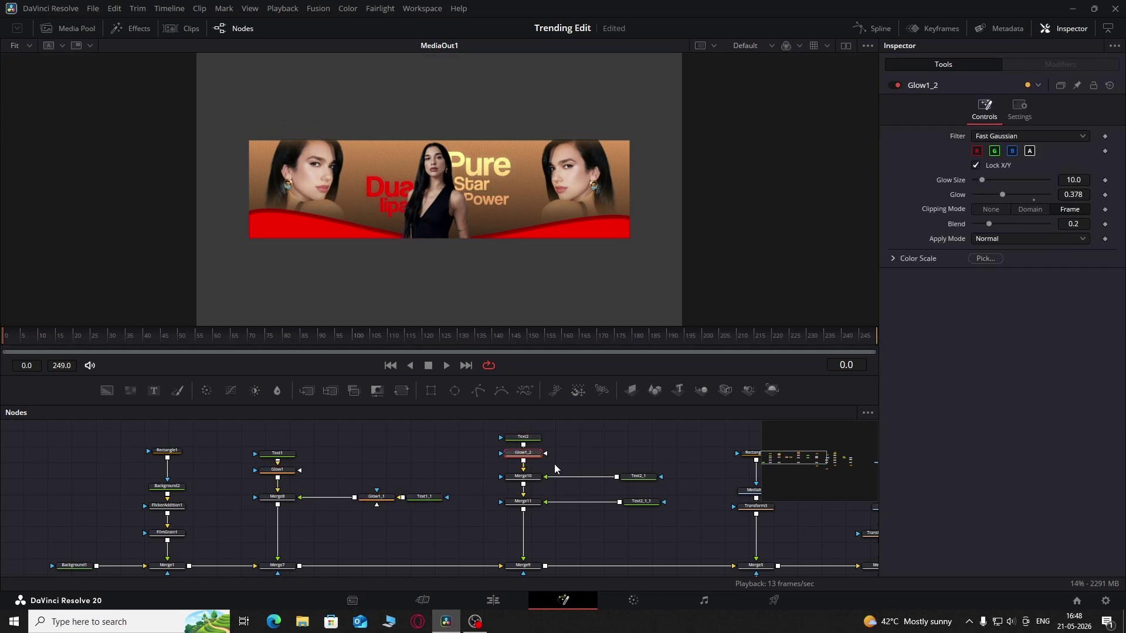
click(639, 476)
key(ctrl+v)
key(ctrl+v)
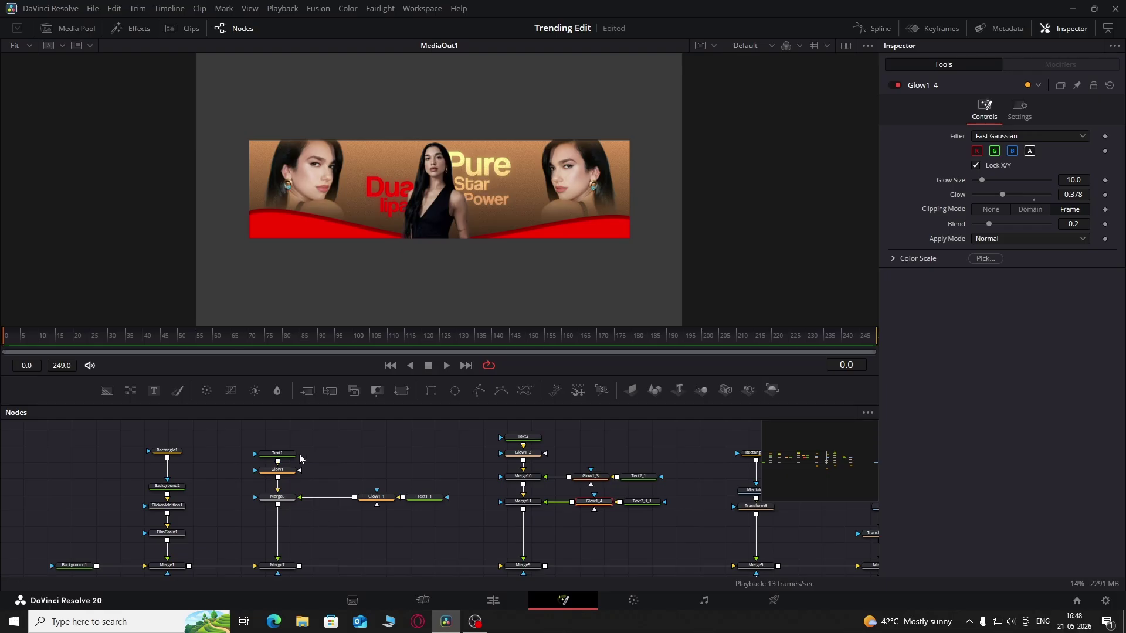
Make room below Text1's Glow1 node, add a Flicker Addition node after it and set its speed to 0.331
drag(303, 450, 264, 473)
drag(277, 470, 277, 433)
click(318, 448)
click(291, 439)
key(shift+space)
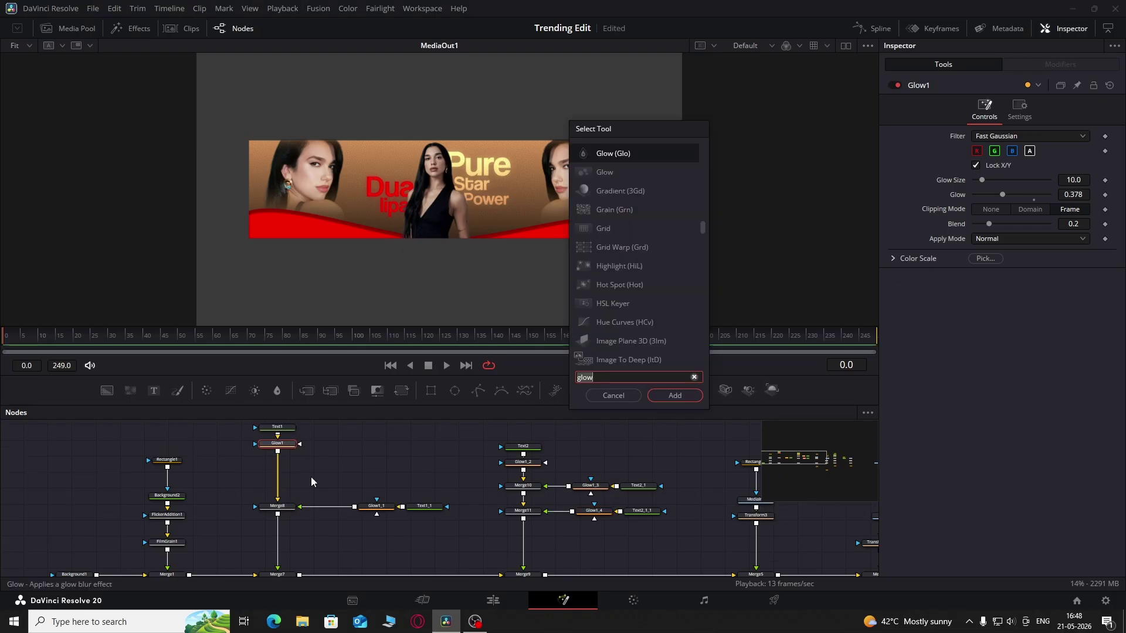
text(fli)
key(Return)
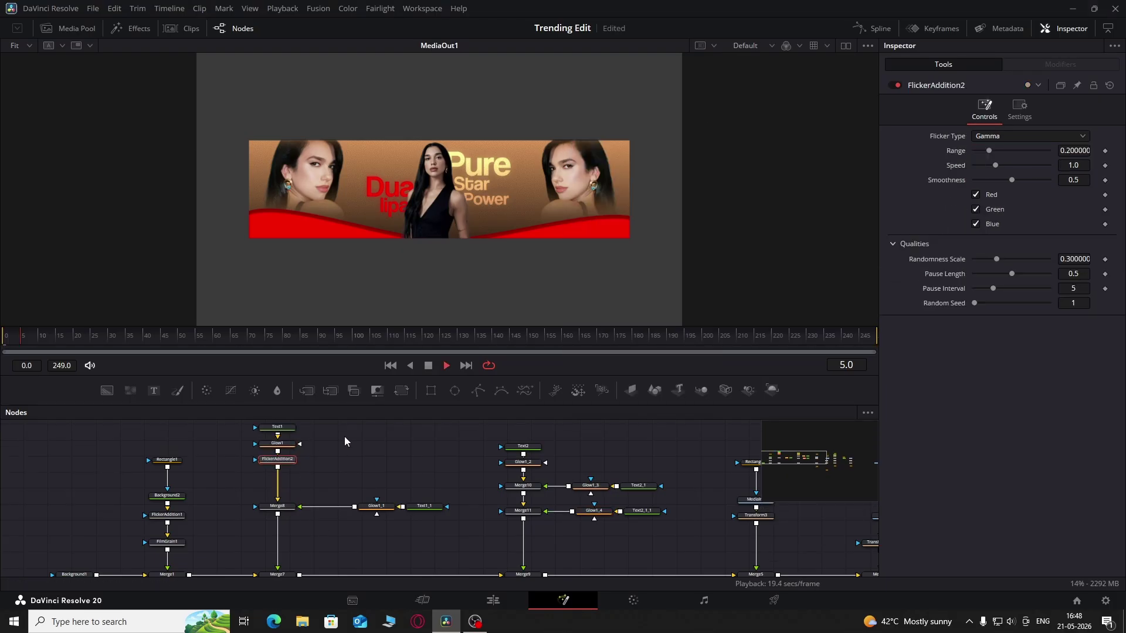
click(982, 165)
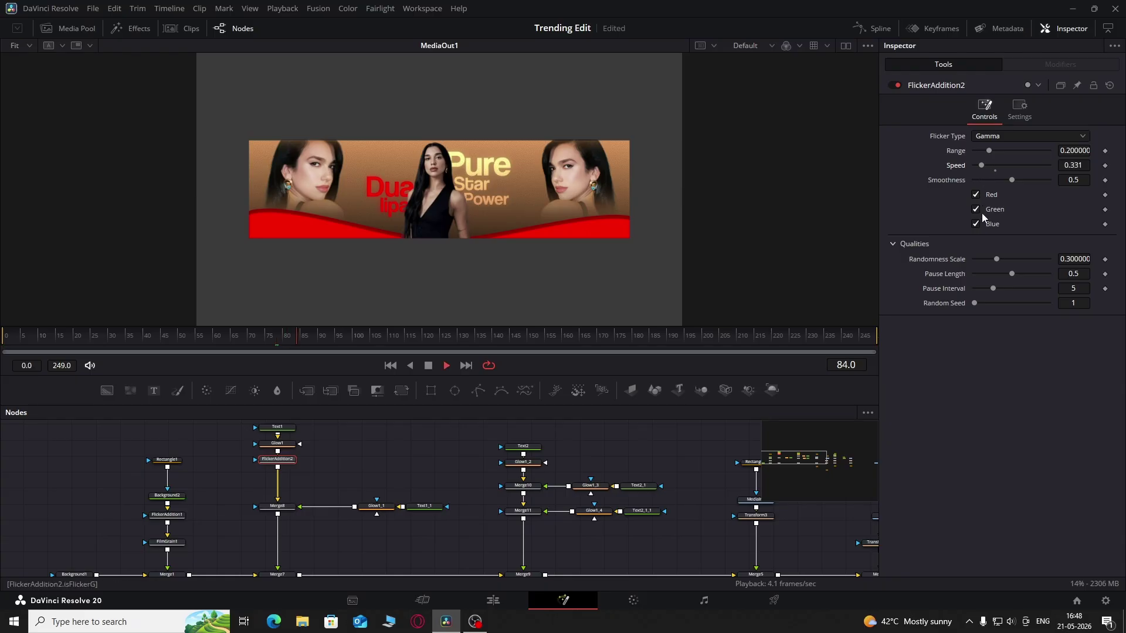
Set the Flicker Addition node below Text1's glow to range 0.134, speed 1.0 and smoothness 0.614
key(space)
click(994, 170)
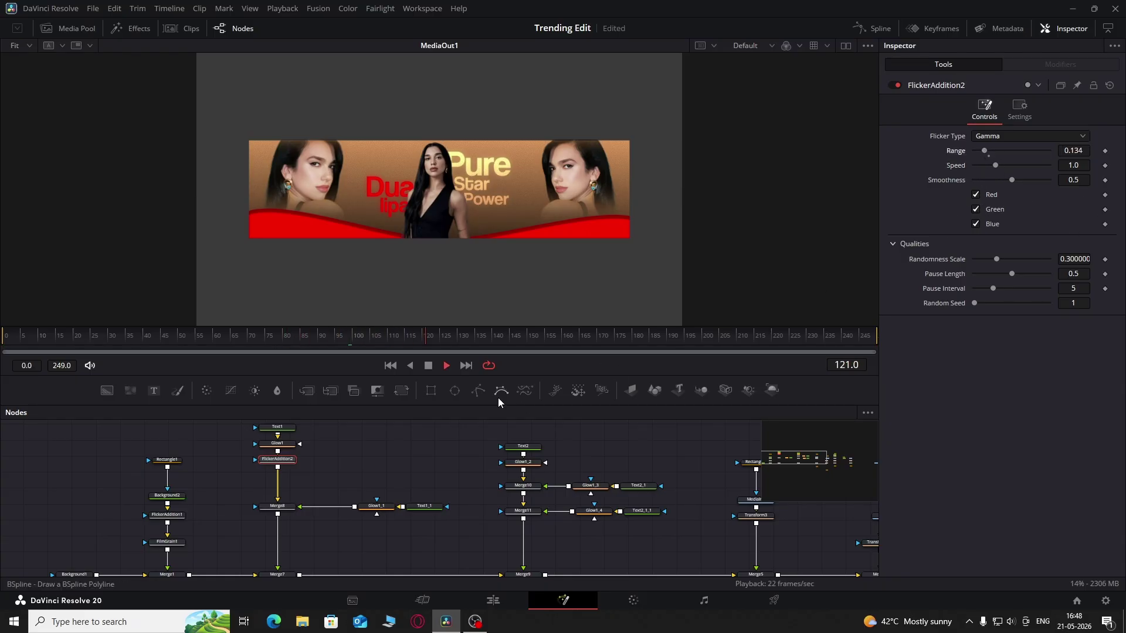
drag(1009, 181, 1014, 196)
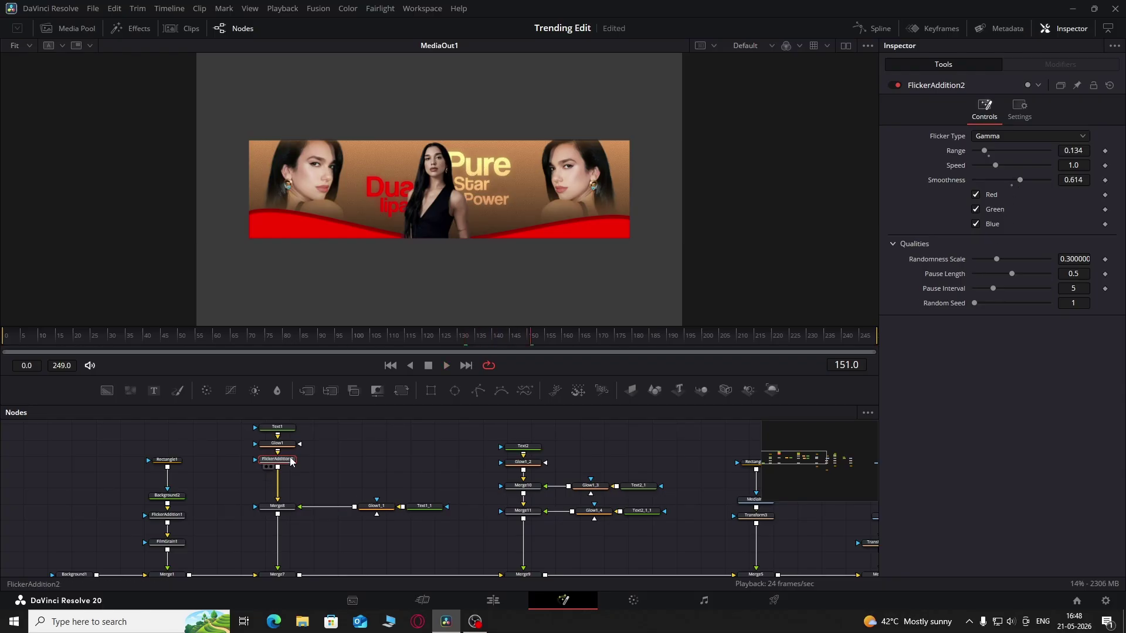
Paste copies of the Flicker Addition node after the Glow nodes of the "lipa", "Power", "Star" and "Pure" texts
key(ctrl+c)
click(382, 509)
key(ctrl+v)
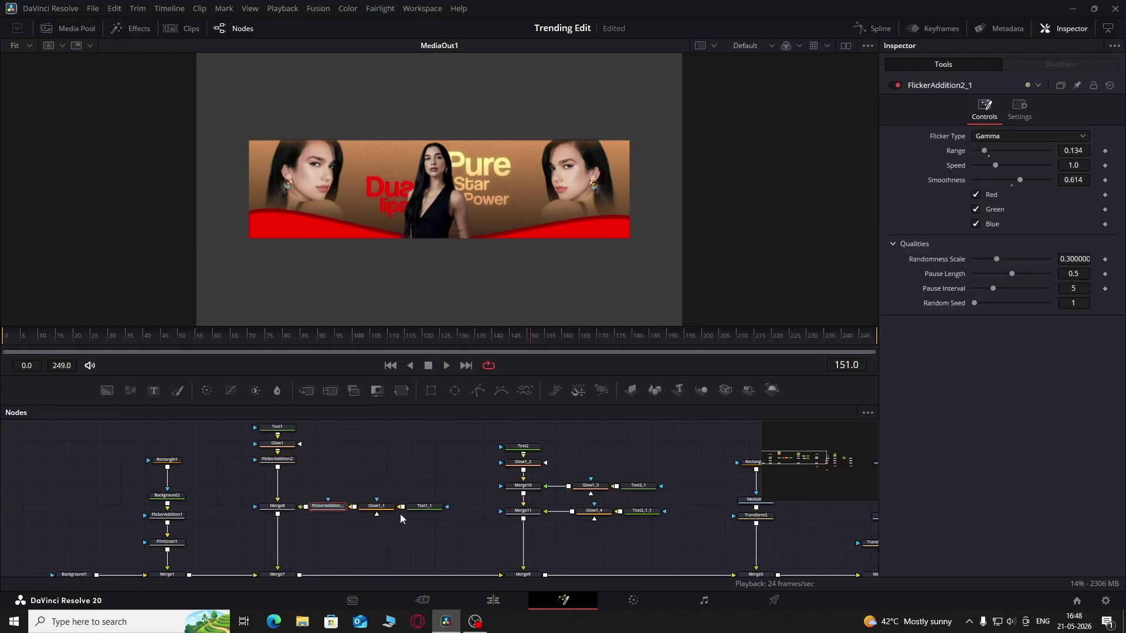
drag(574, 463, 673, 521)
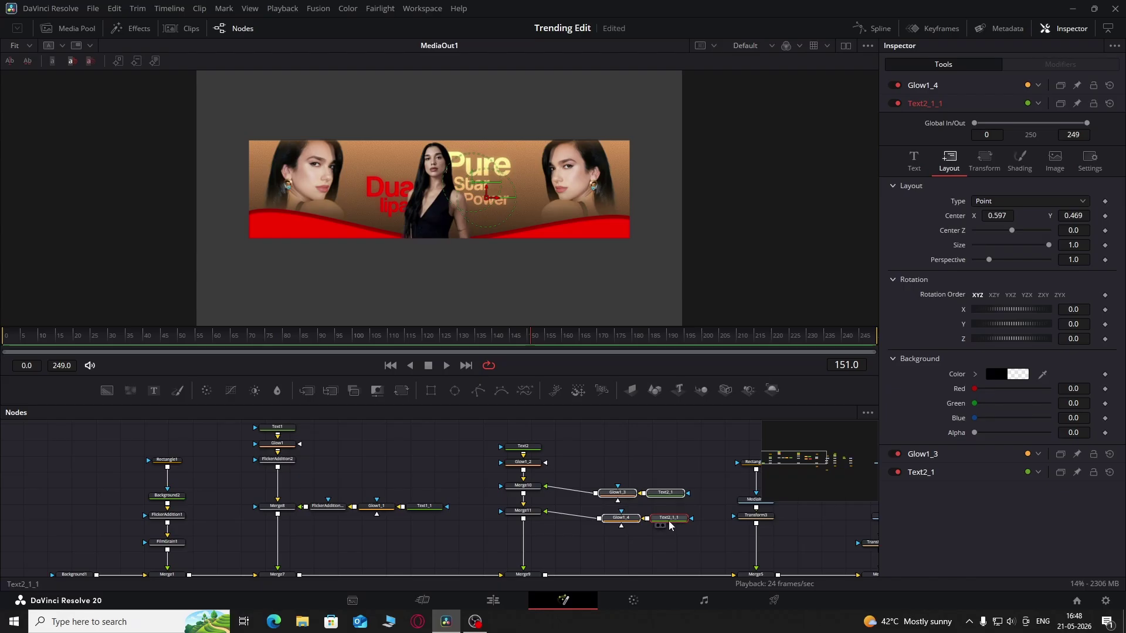
click(623, 520)
key(ctrl+v)
click(620, 495)
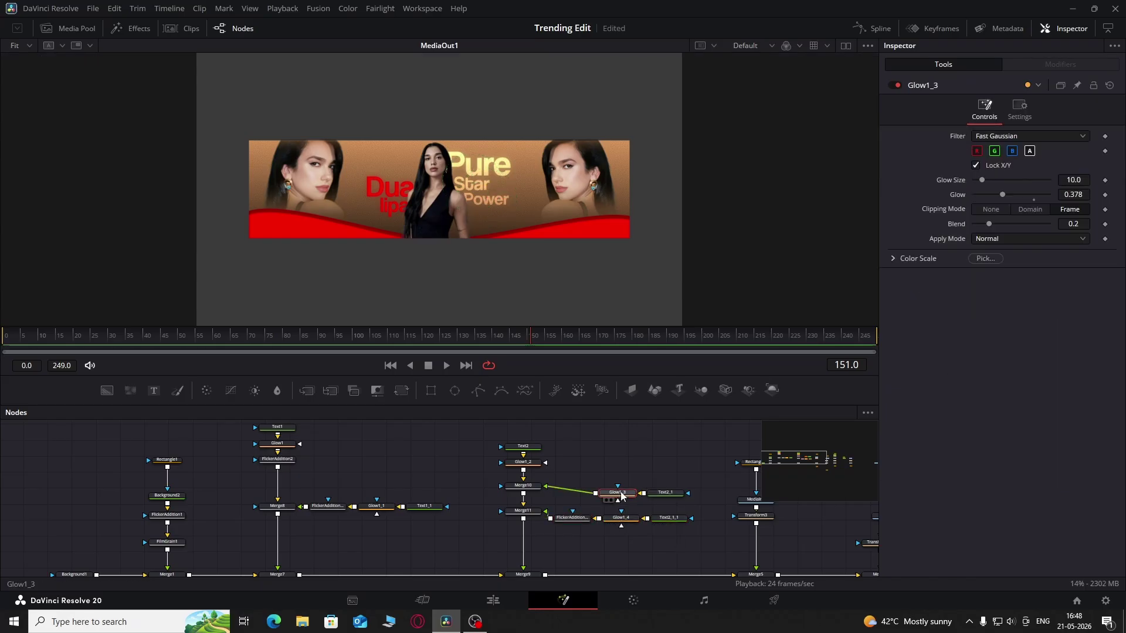
key(ctrl+v)
click(538, 463)
key(ctrl+v)
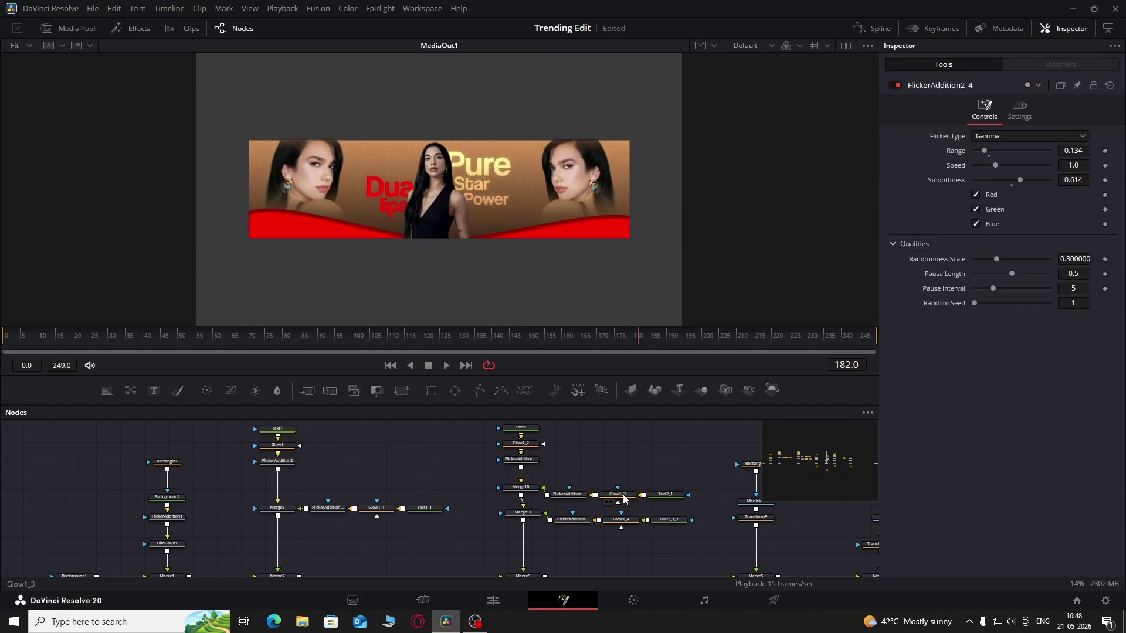
Make room below MediaIn2 and MediaIn2_1 and paste a copy of the Flicker Addition node after each side portrait
drag(648, 472, 431, 503)
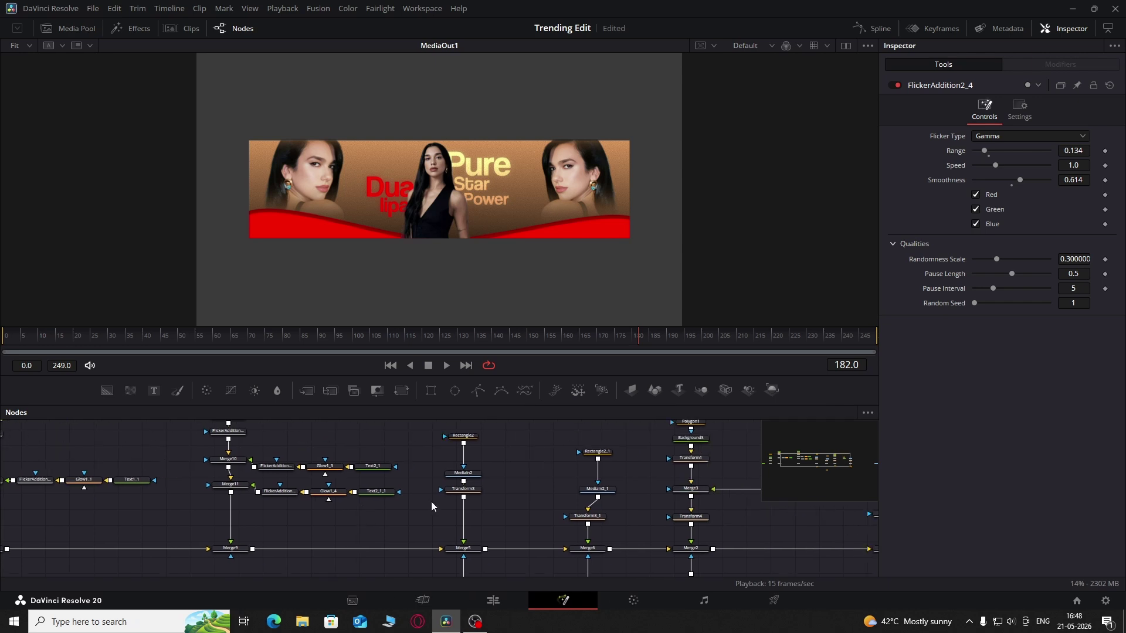
drag(480, 474, 469, 461)
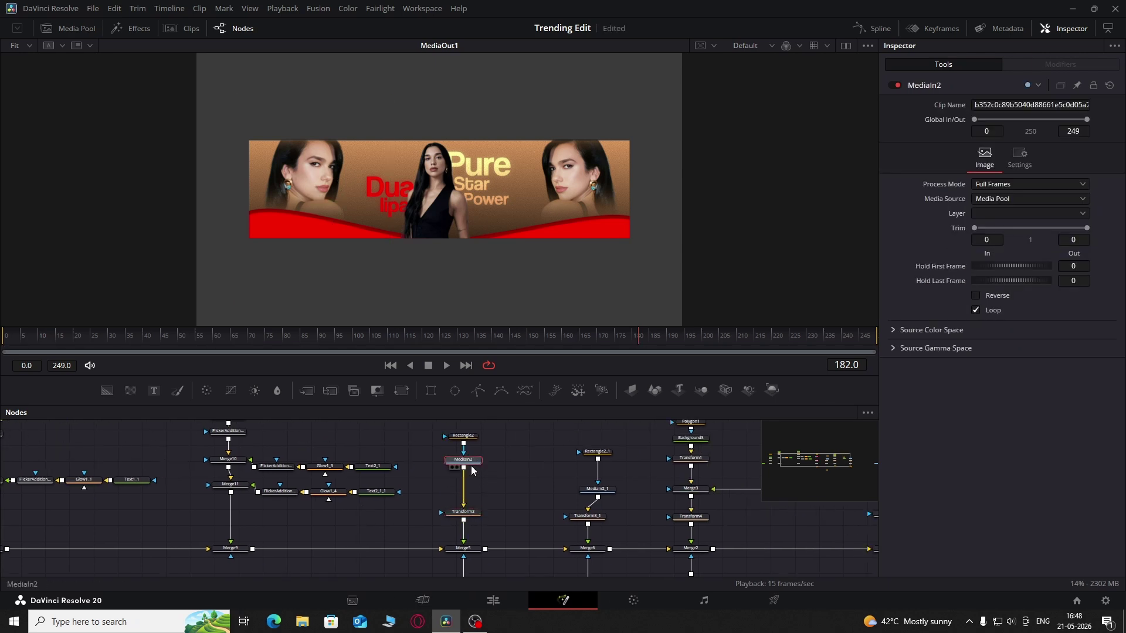
key(ctrl+v)
drag(602, 493, 534, 492)
drag(534, 492, 534, 474)
key(ctrl+v)
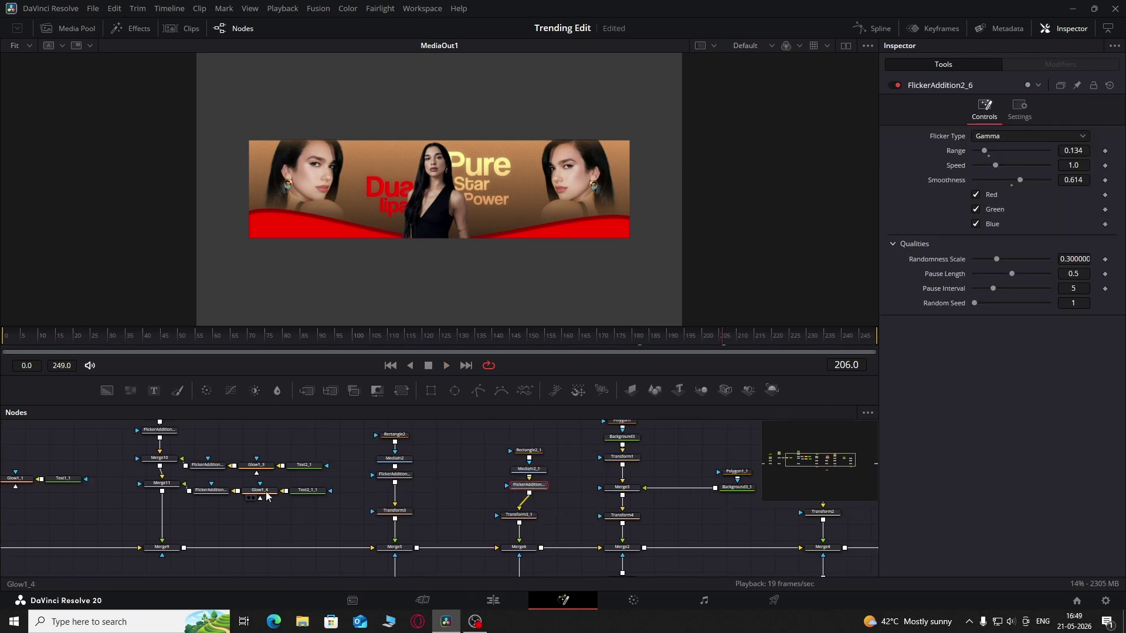
Paste copies of the Glow1_4 node directly after MediaIn2, MediaIn2_1 and the central portrait's MediaIn1
click(264, 493)
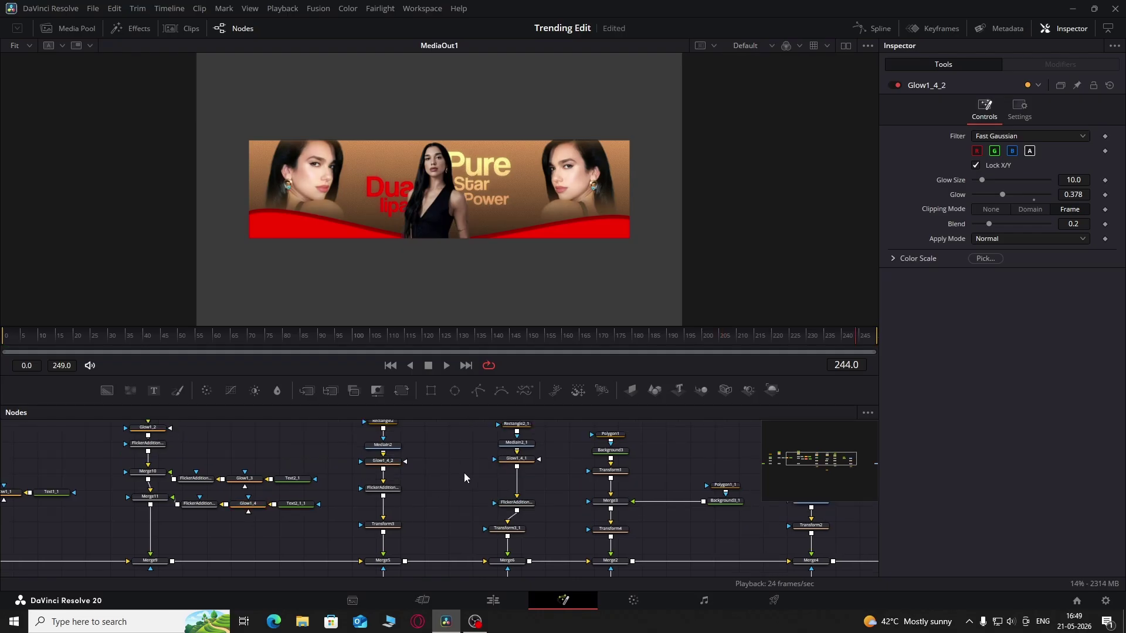
drag(789, 545, 629, 519)
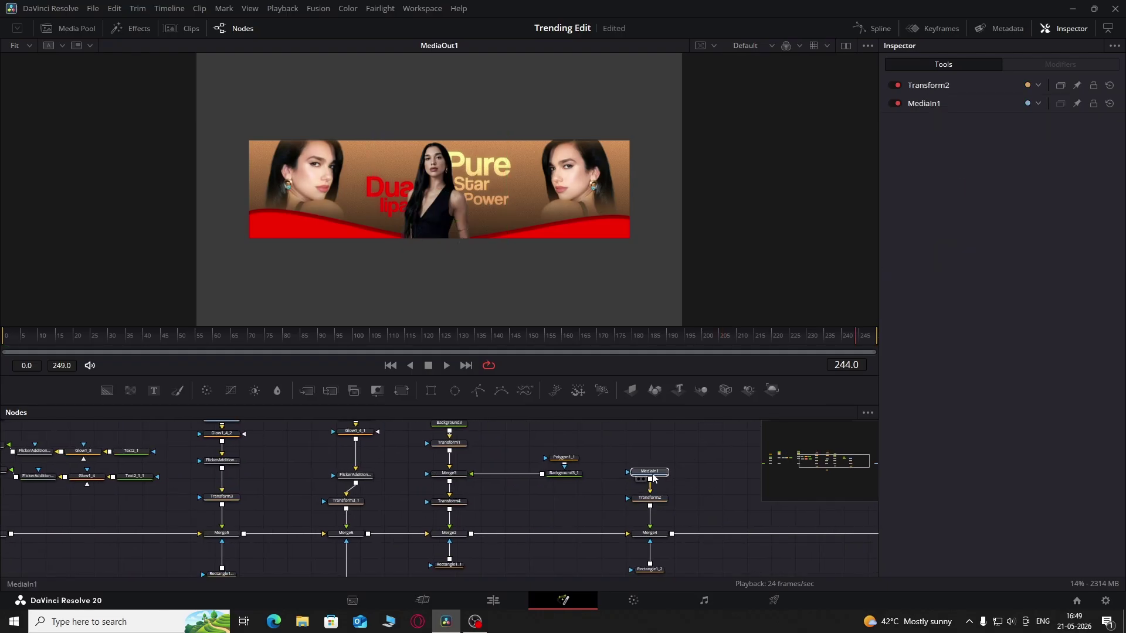
drag(652, 472, 652, 449)
key(ctrl+v)
key(space)
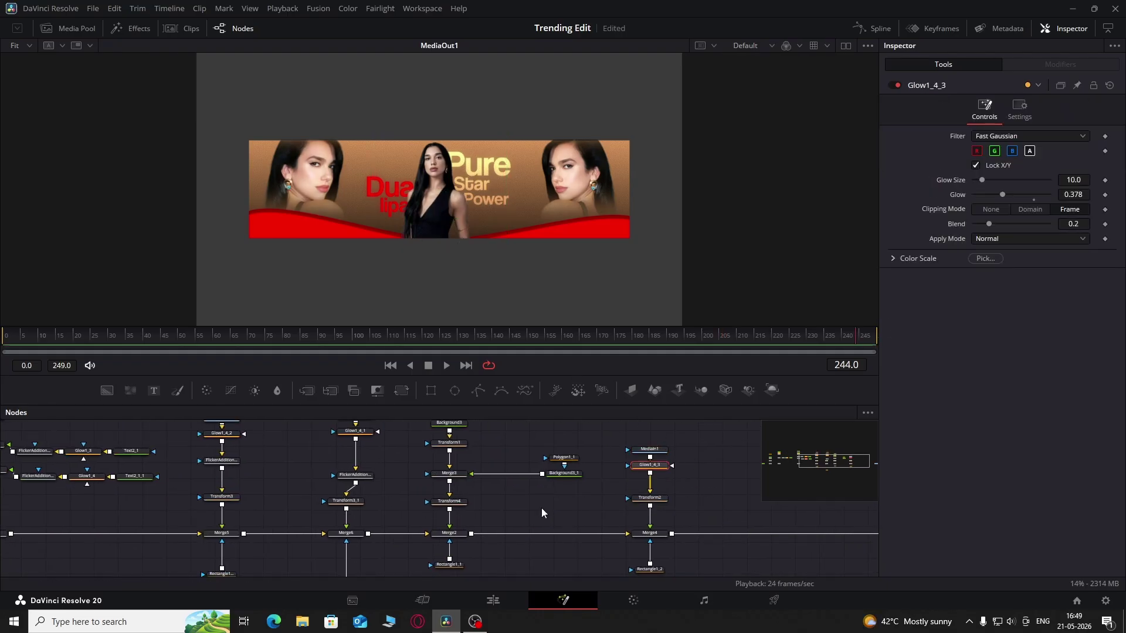
key(space)
Add a Drop Shadow node after MediaIn1 with shadow strength 1.0 and drop distance 0.0059
drag(681, 487, 584, 465)
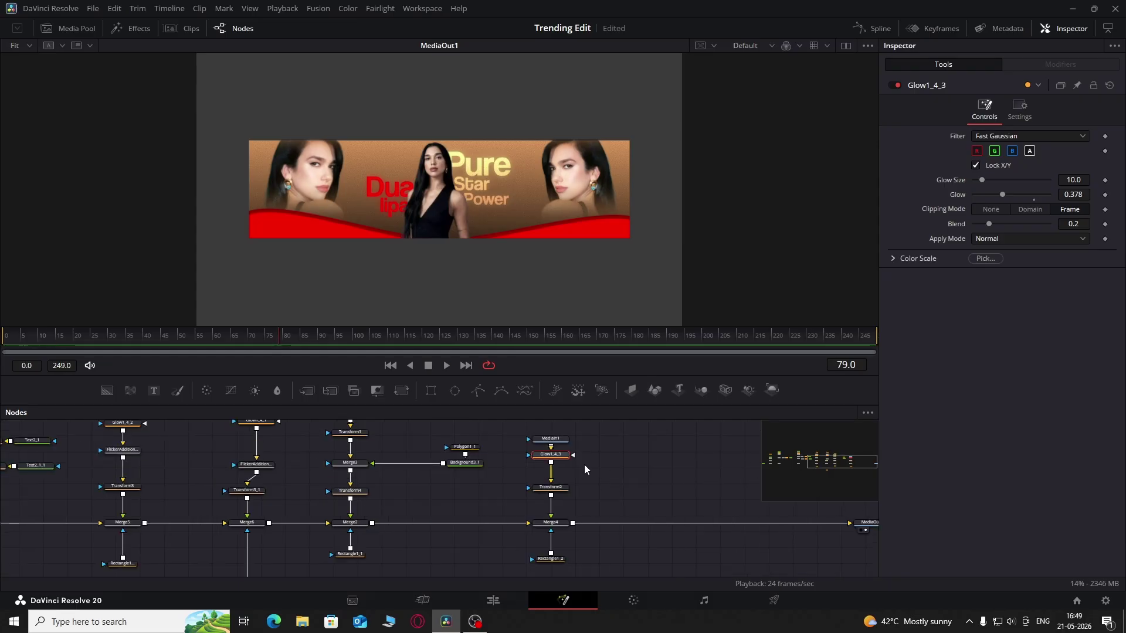
click(563, 430)
key(shift+space)
text(drop)
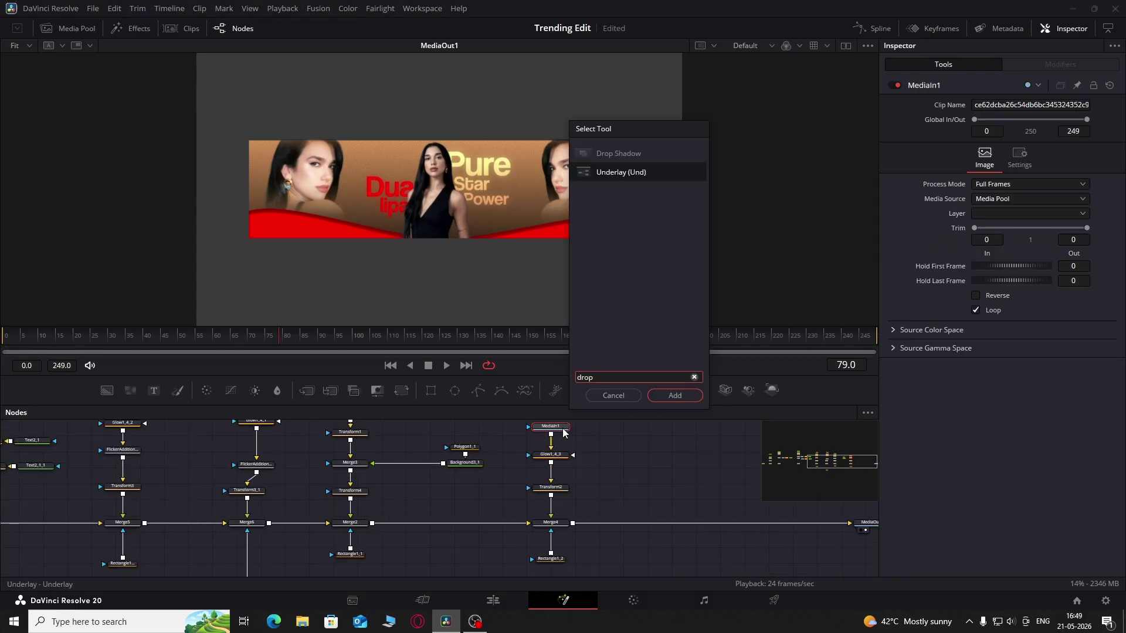
key(Return)
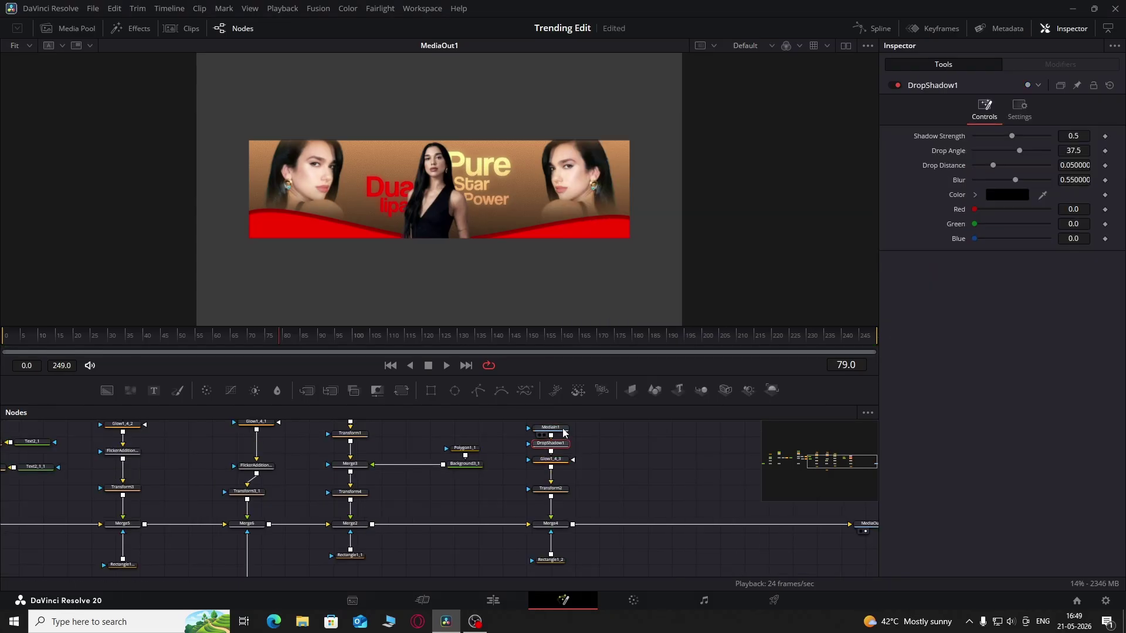
key(space)
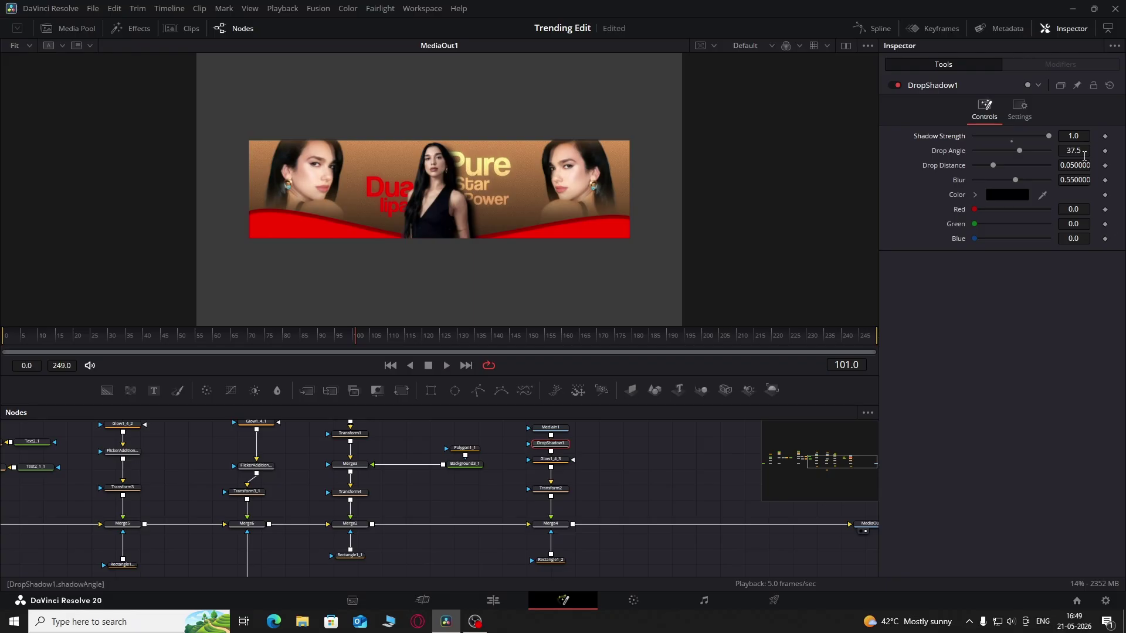
drag(1084, 166, 976, 166)
key(space)
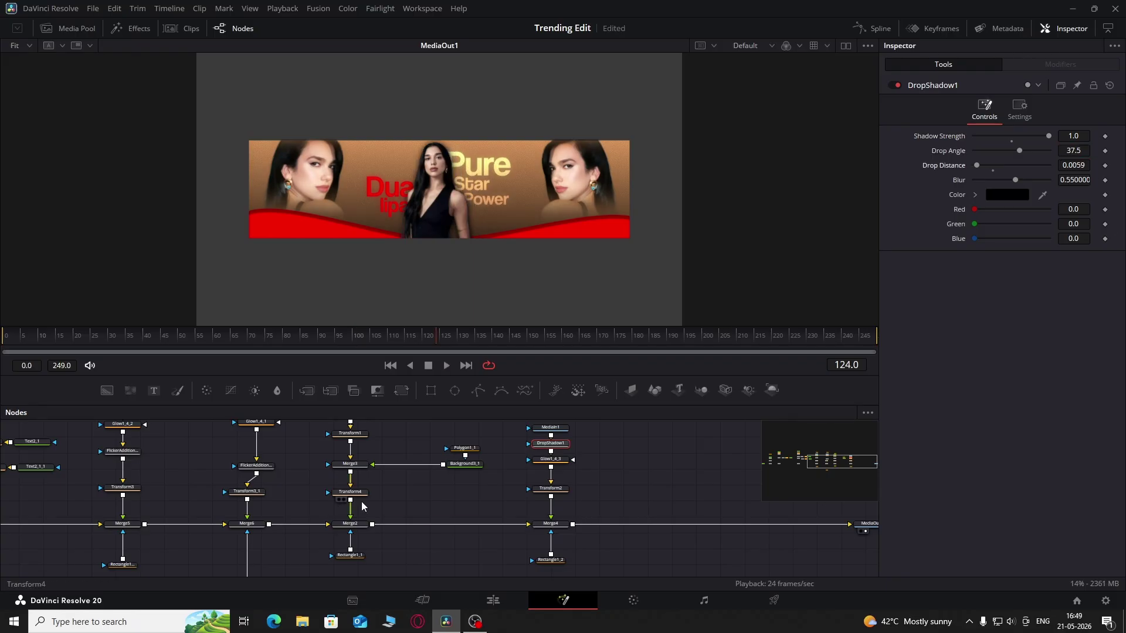
Insert a second Transform node between Transform2 and the central portrait's merge and set its pivot Y to 0.278
drag(587, 430, 556, 461)
click(516, 446)
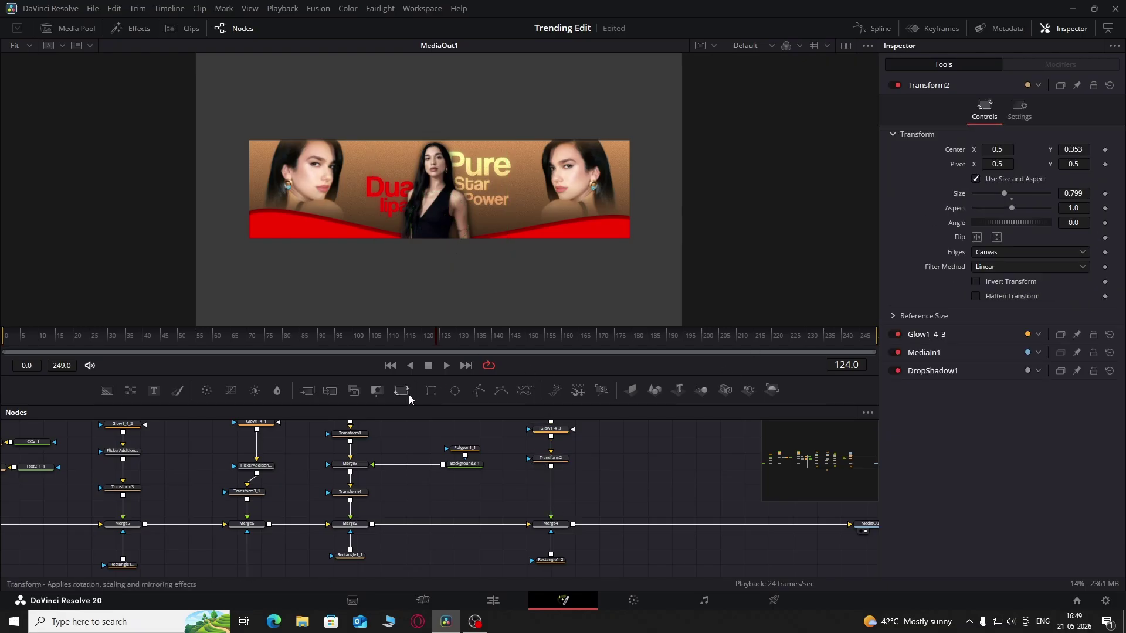
drag(399, 395, 551, 492)
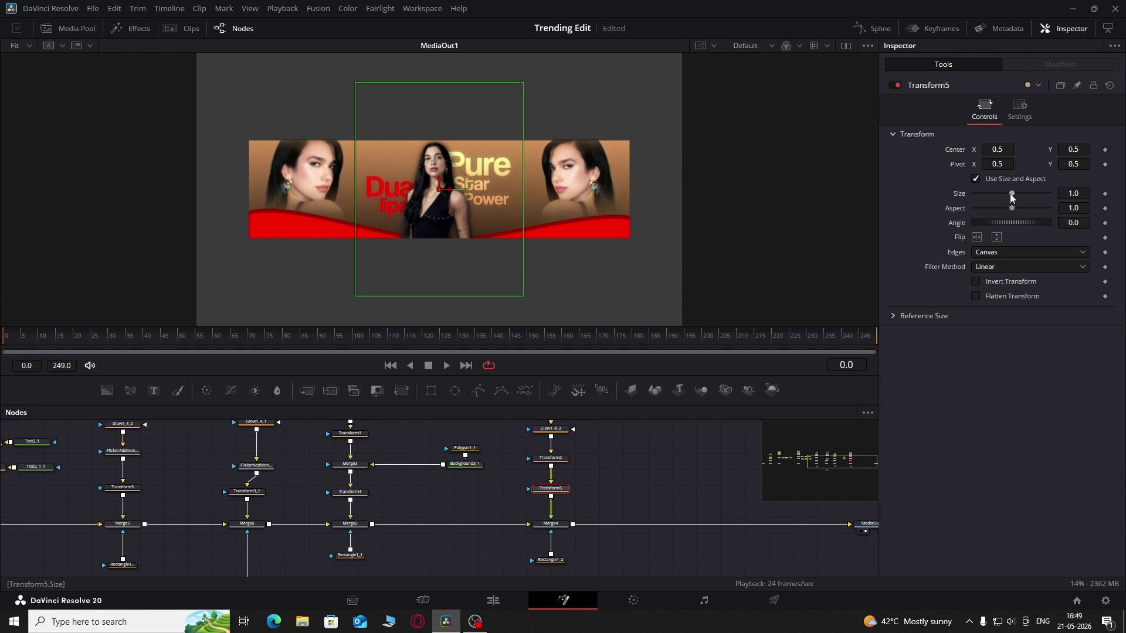
drag(1010, 194, 808, 220)
key(ctrl+z)
drag(1081, 169, 1063, 173)
Keyframe Transform5's size from 0.0 at frame 0 to 1.0 at frame 15
click(1105, 194)
drag(1012, 195, 968, 196)
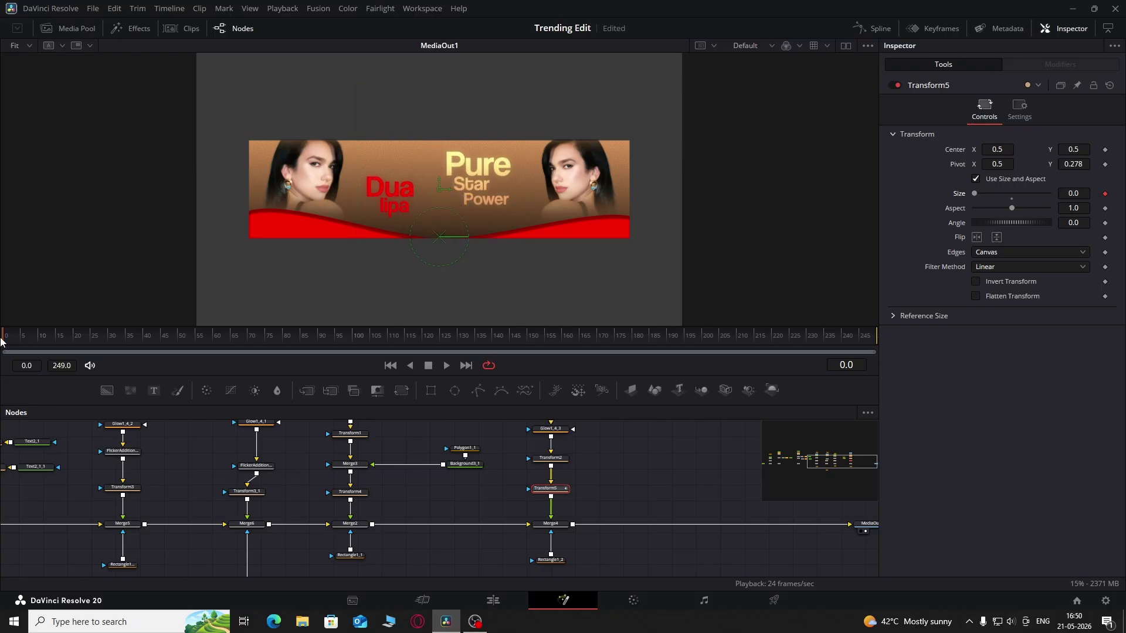
drag(34, 352, 57, 355)
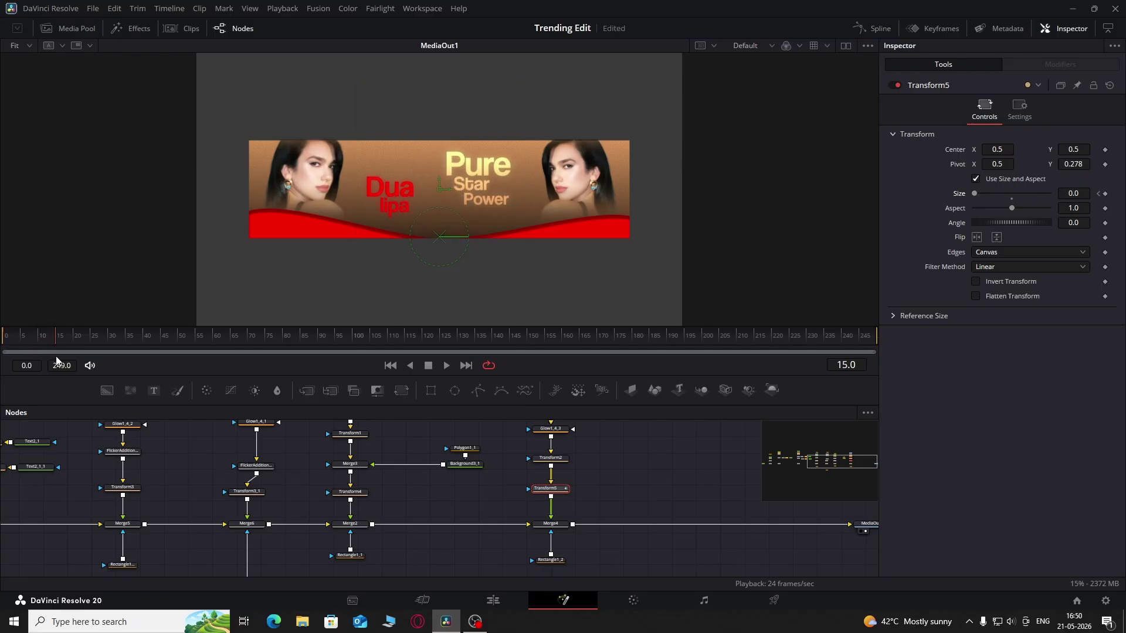
click(1010, 200)
key(space)
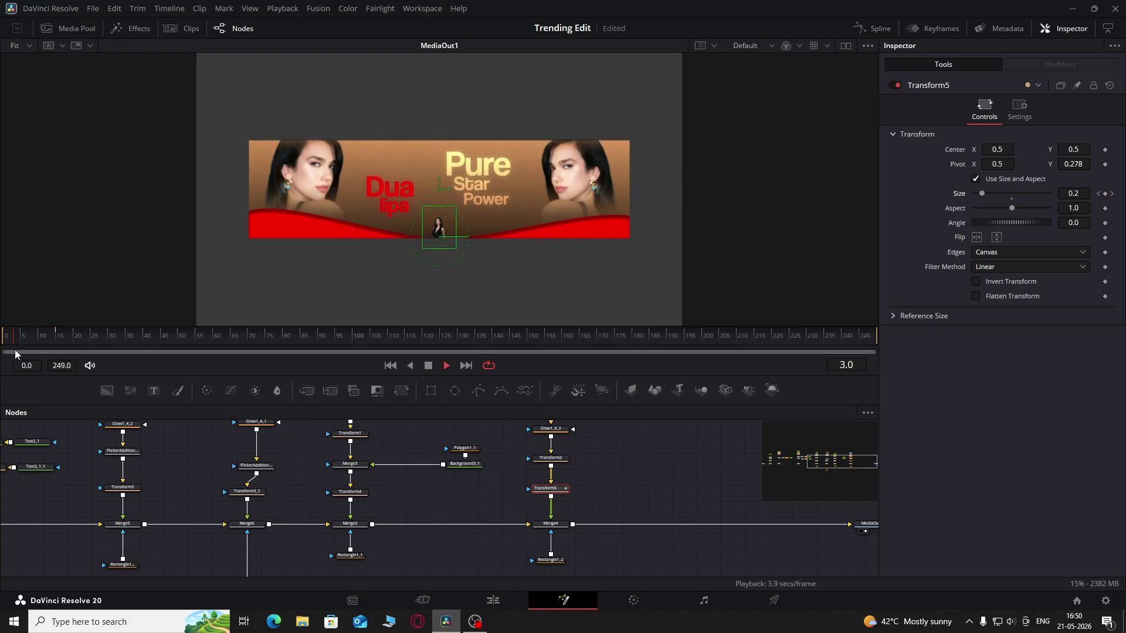
click(40, 339)
Smooth Transform5's size keyframes in the spline editor with an ease in of 40.8 and preview the animation
key(F8)
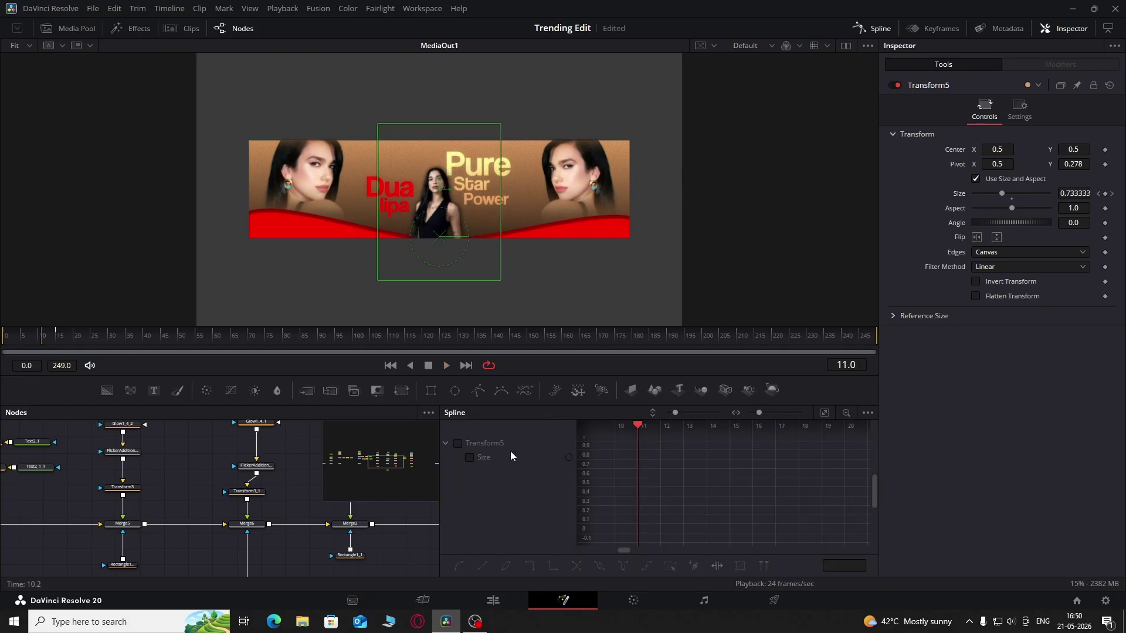
click(459, 443)
click(824, 413)
key(ctrl+a)
key(f)
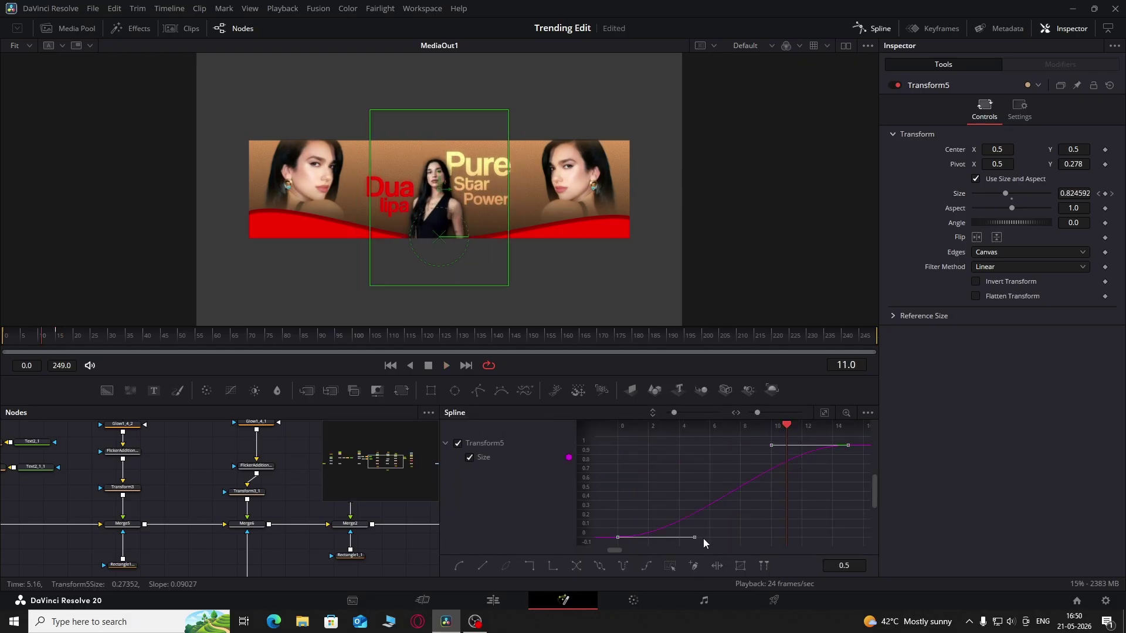
key(t)
drag(746, 428, 765, 428)
click(780, 428)
key(space)
drag(80, 339, 1, 370)
key(space)
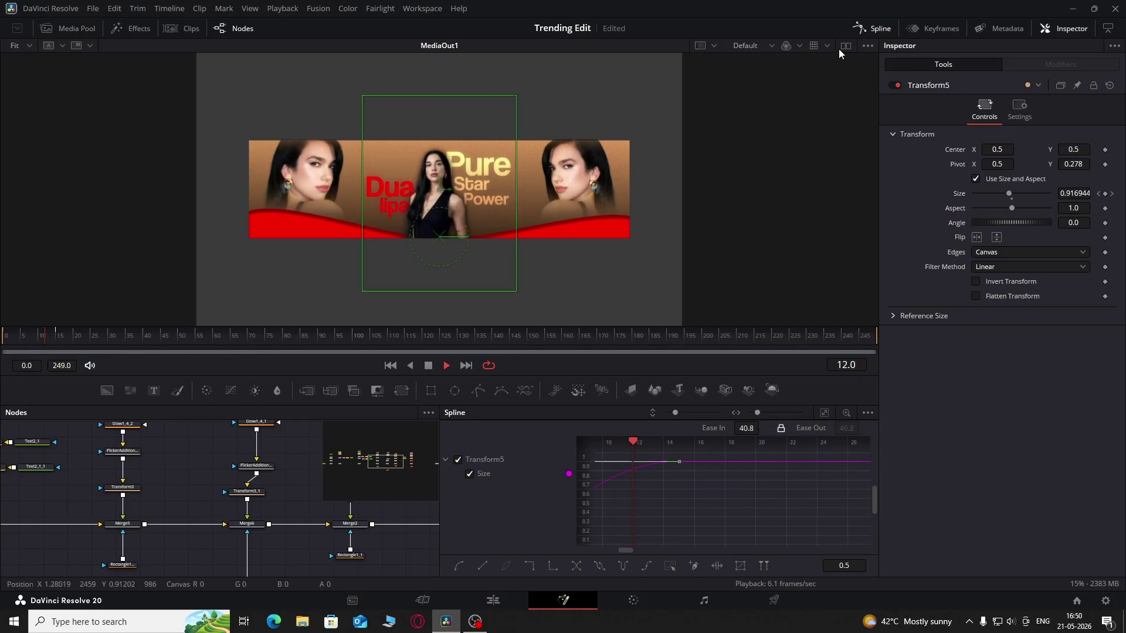
click(873, 28)
Move Transform4 up and insert another Transform node between it and the waves' Merge2
scroll(469, 460, up, 2)
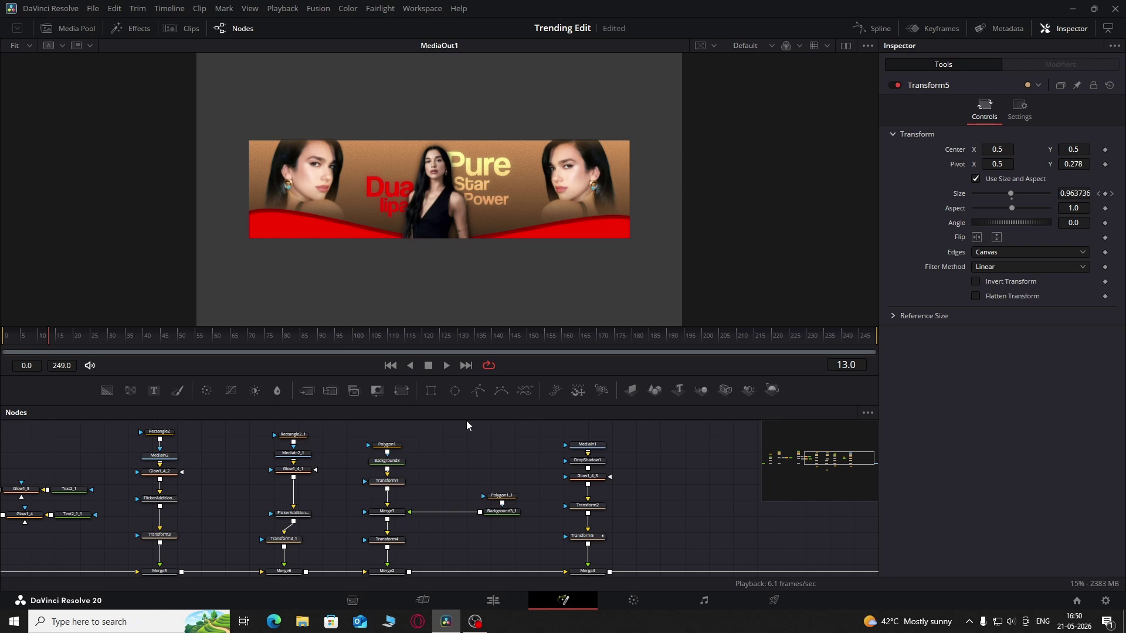
scroll(446, 466, down, 1)
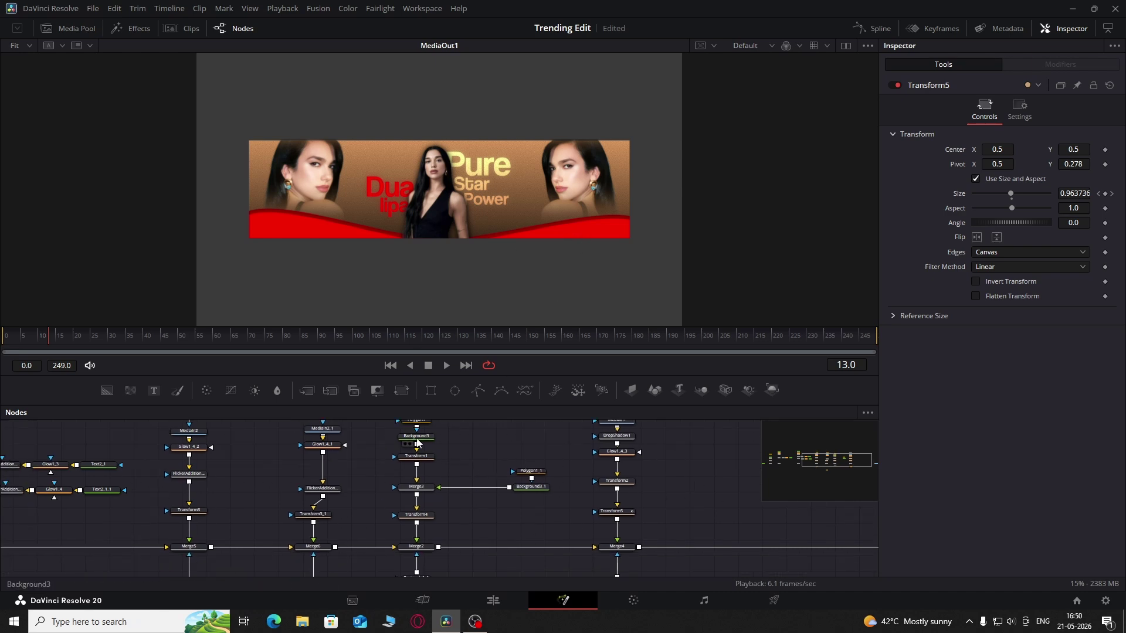
drag(428, 518, 426, 516)
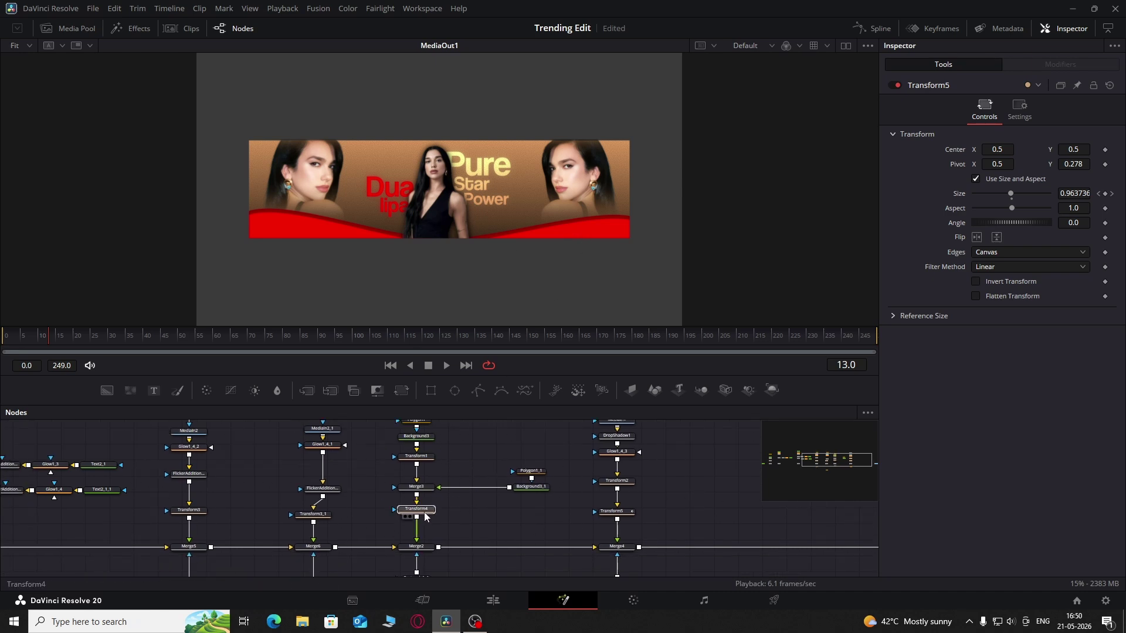
drag(401, 390, 416, 527)
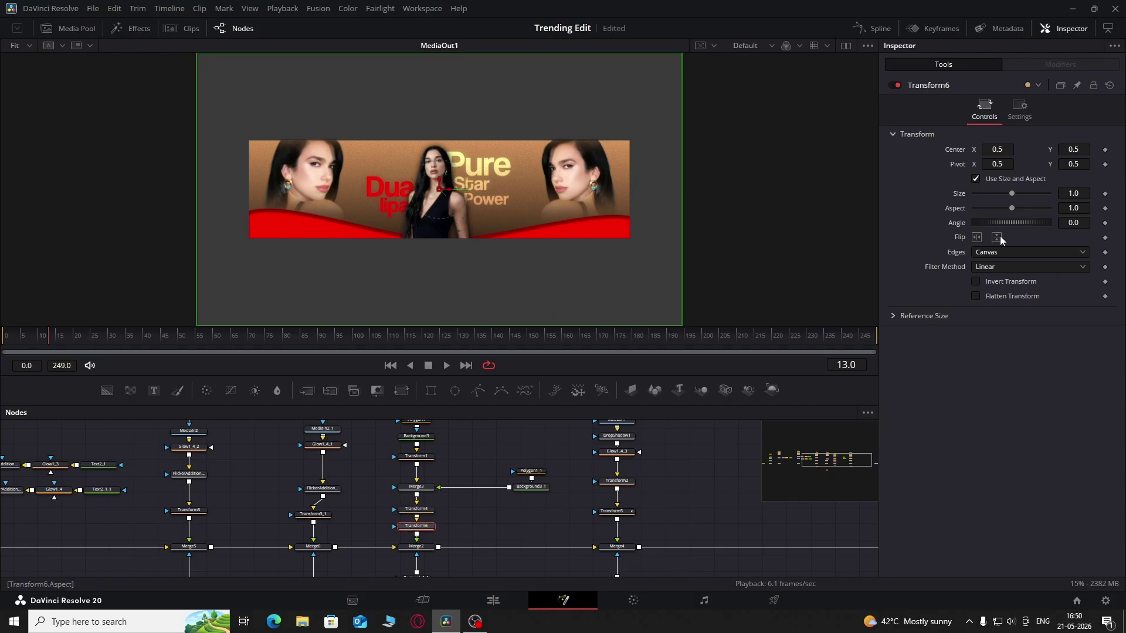
Keyframe Transform6's center Y from 0.431 at frame 0 to 0.5 at frame 15
click(4, 337)
click(1104, 150)
drag(1073, 150, 1034, 150)
key(ctrl+z)
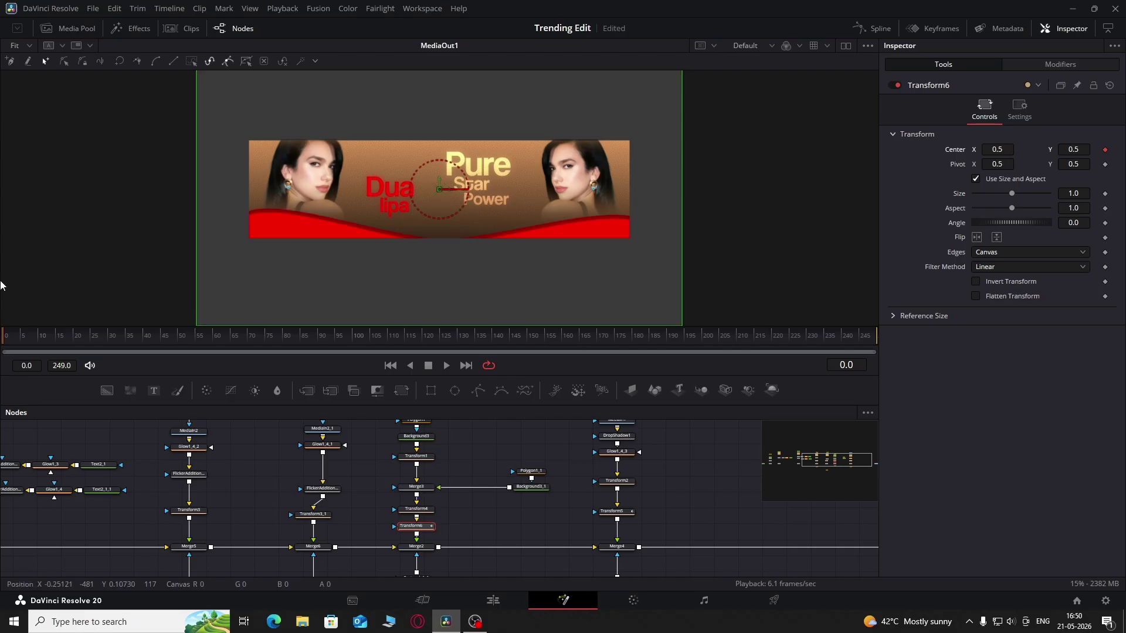
drag(34, 340, 57, 347)
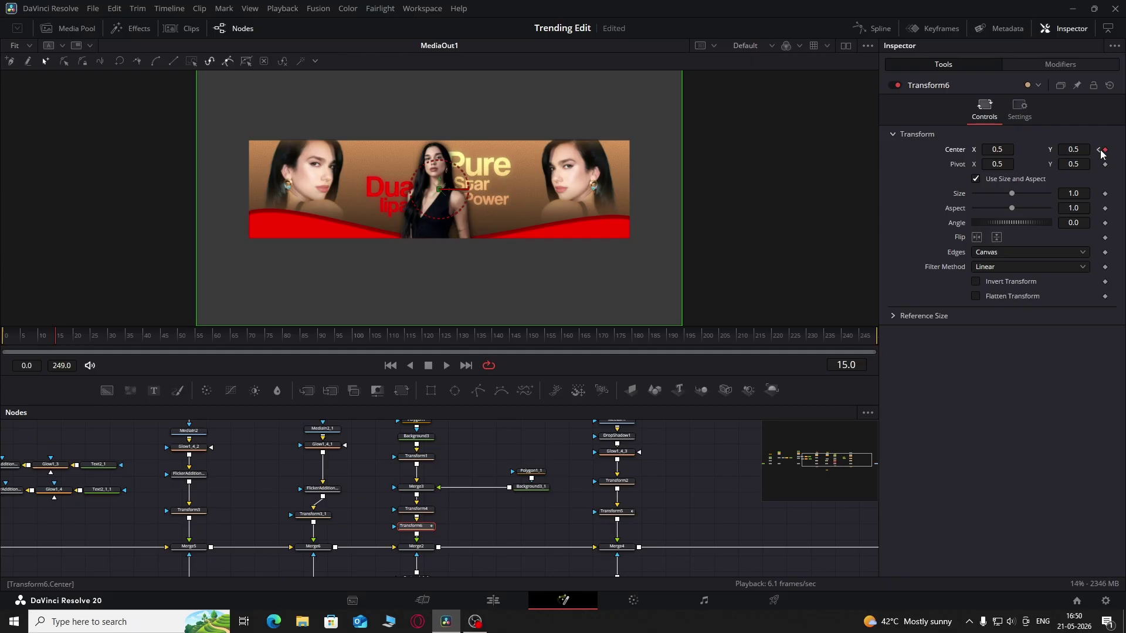
key(space)
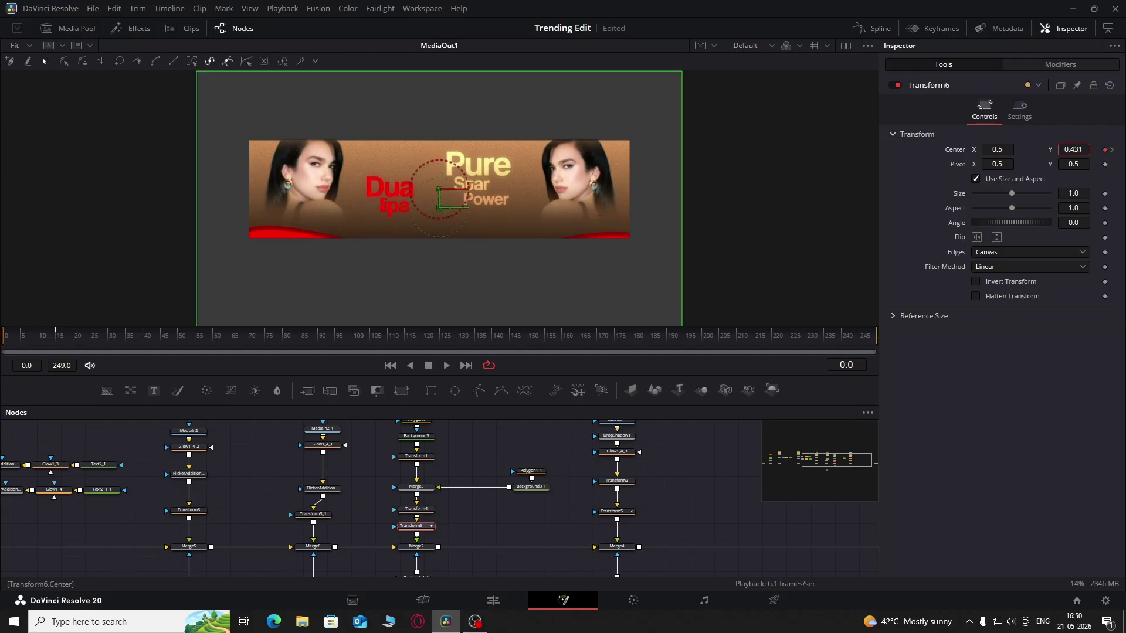
click(52, 337)
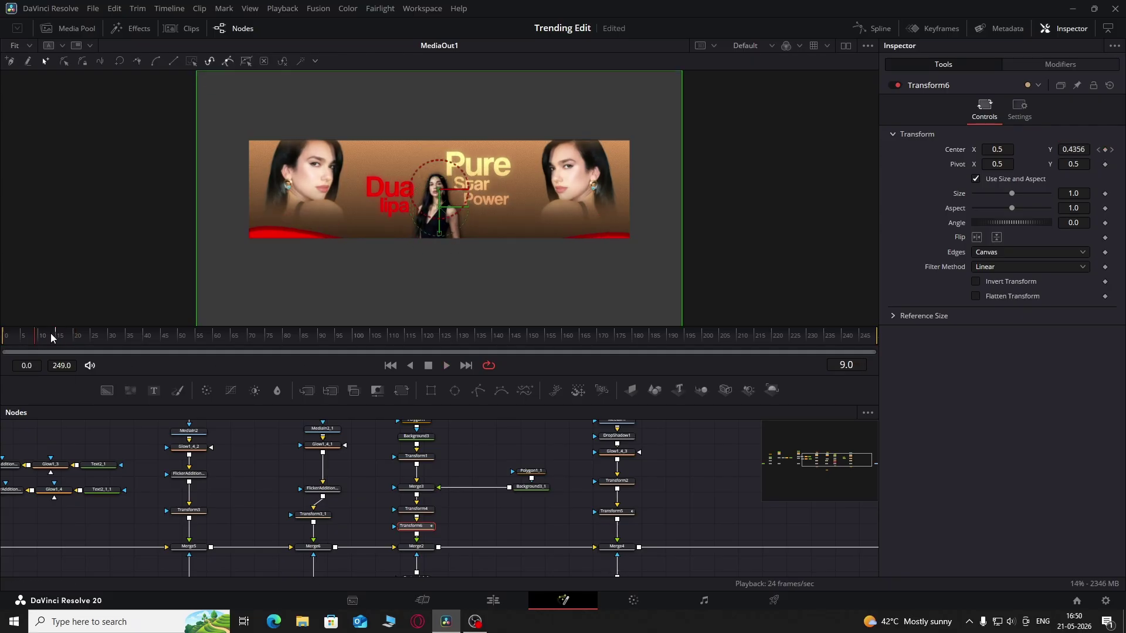
Smooth Transform6's center keyframes in the spline editor with an ease in of 40.8, preview the motion and close the editor
click(872, 29)
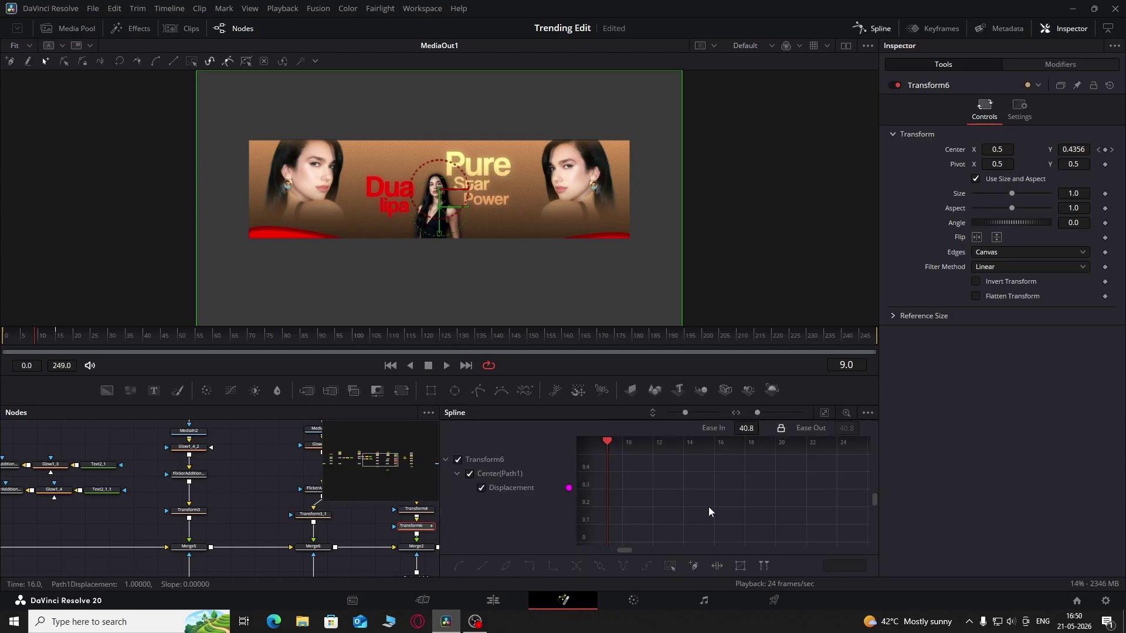
click(824, 413)
click(671, 567)
key(s)
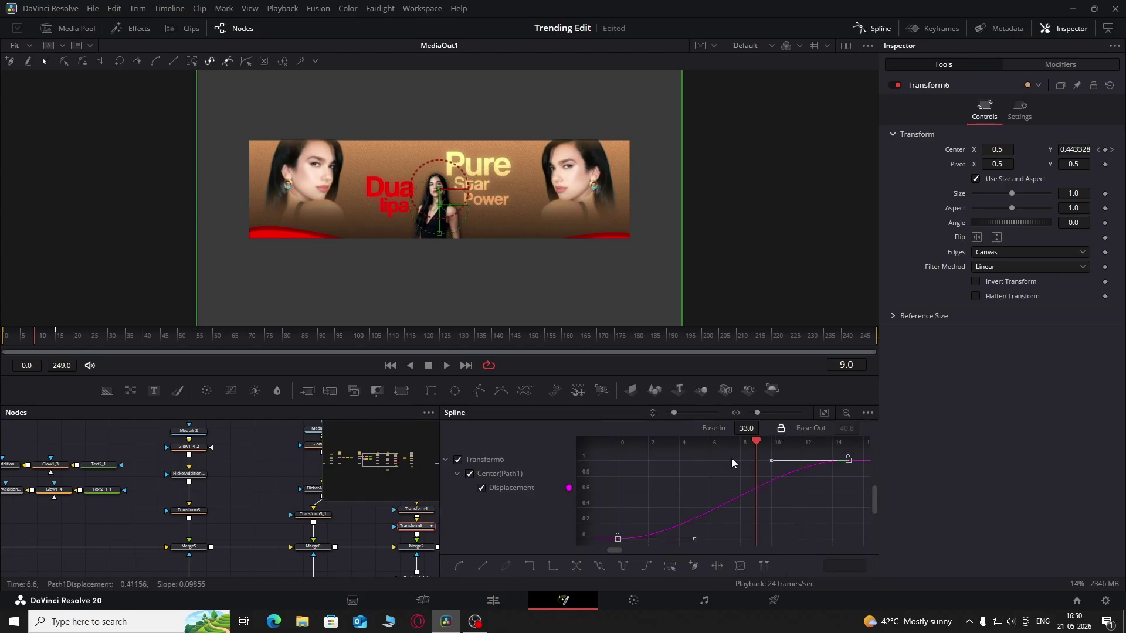
drag(738, 429, 762, 428)
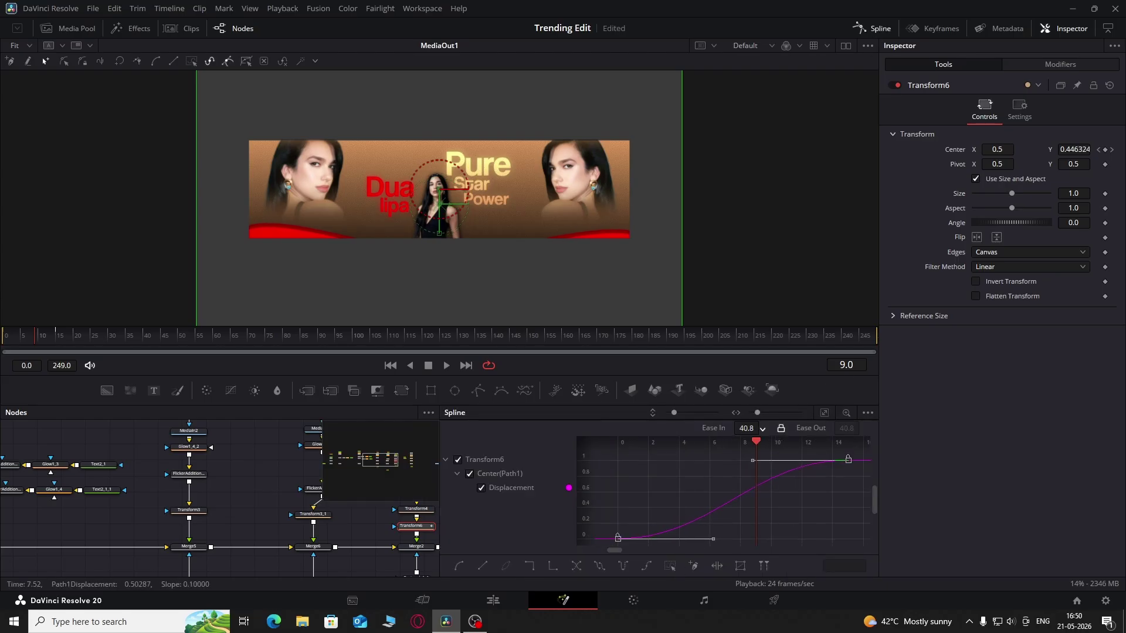
key(space)
key(space)
click(5, 338)
key(space)
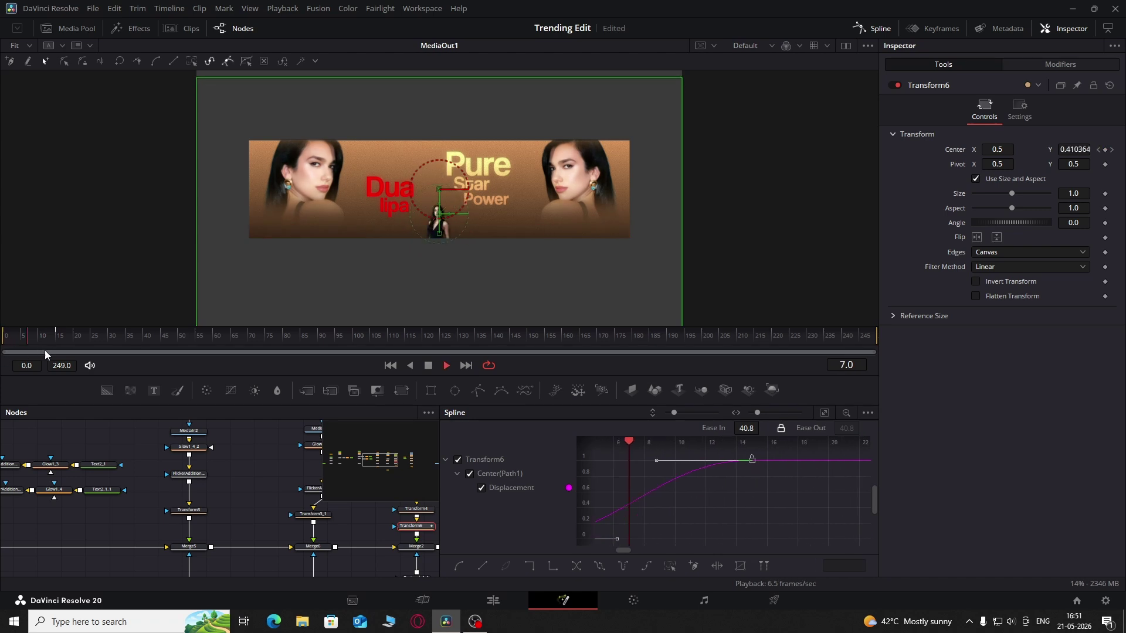
key(space)
key(shift+F8)
click(516, 444)
Keyframe Text1's shading opacity from 0.0 at frame 15 to 1.0 at frame 20 and preview the fade
click(60, 342)
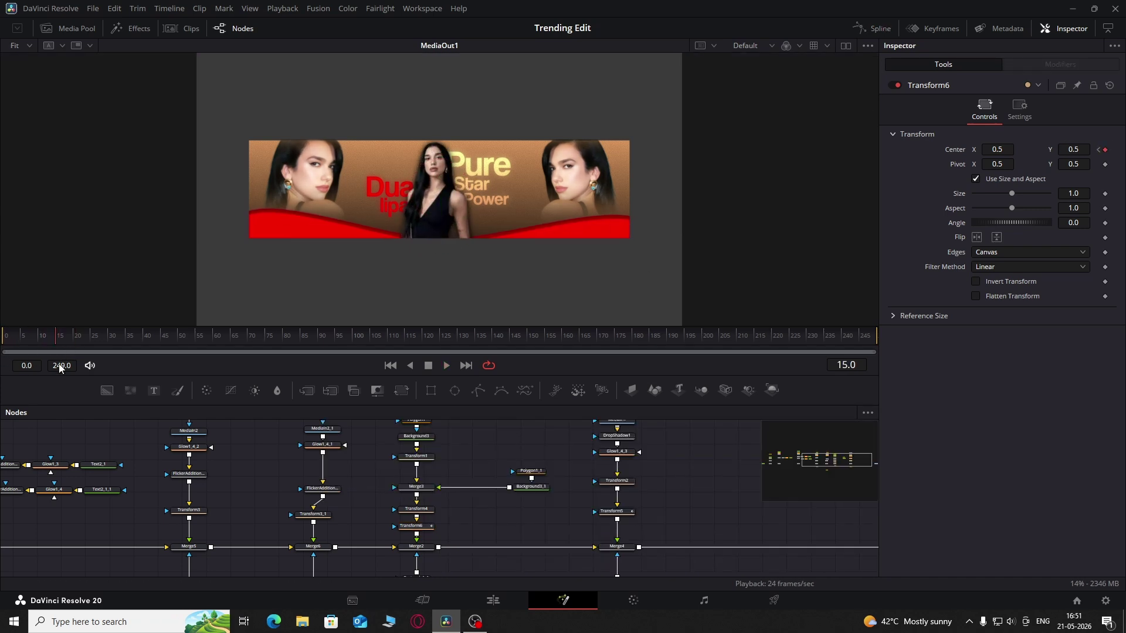
drag(124, 508, 503, 536)
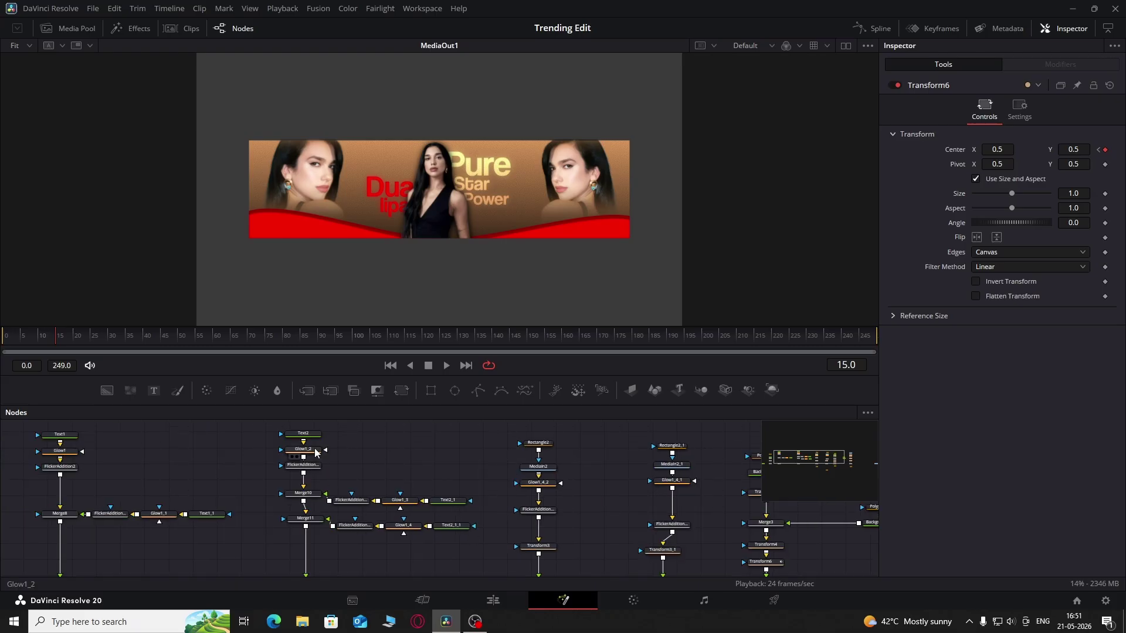
drag(334, 440, 575, 449)
click(299, 443)
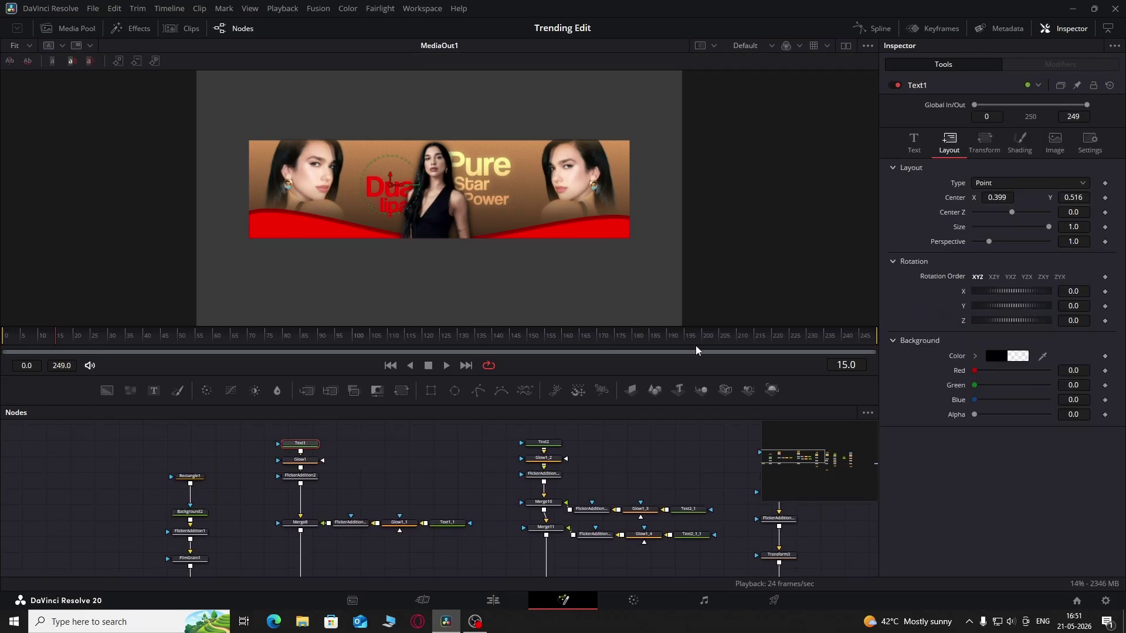
click(1019, 140)
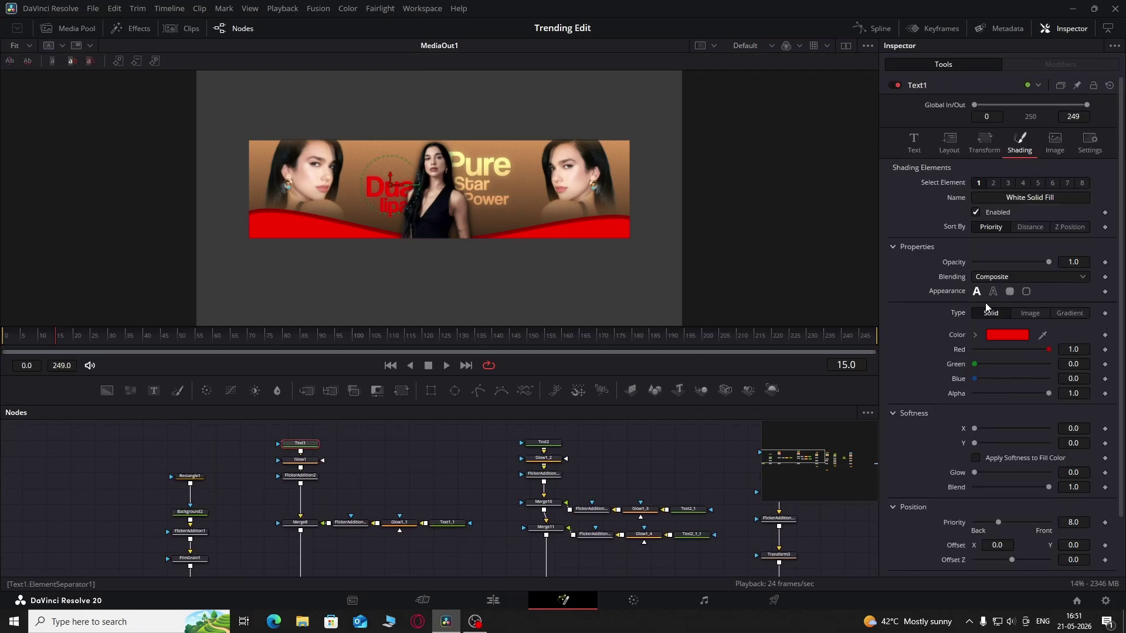
click(1105, 262)
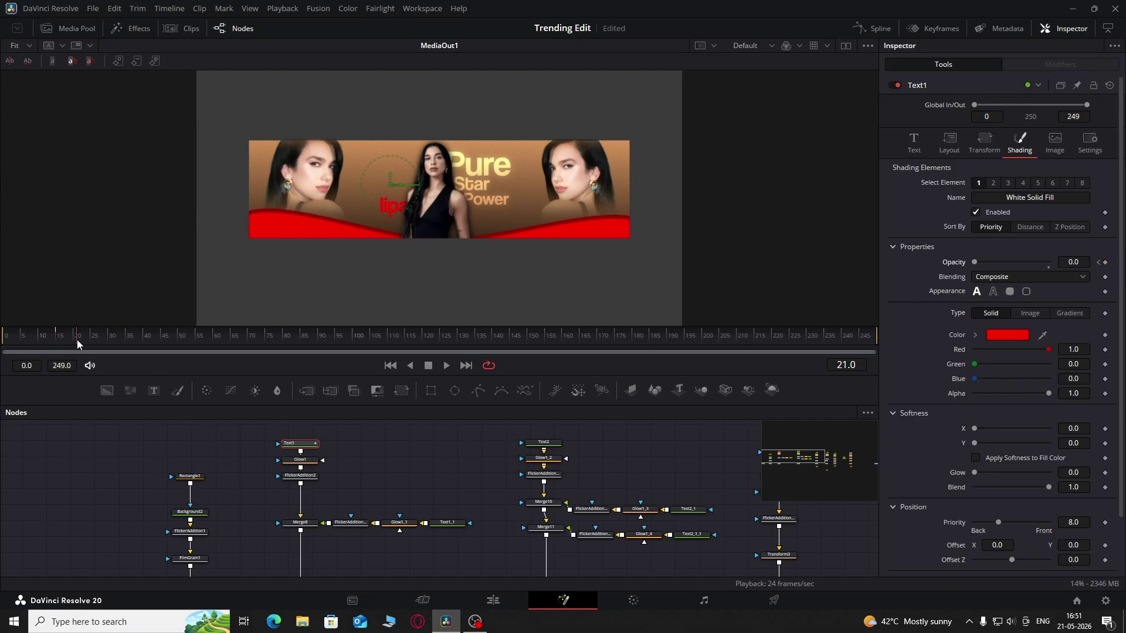
drag(974, 263, 1079, 264)
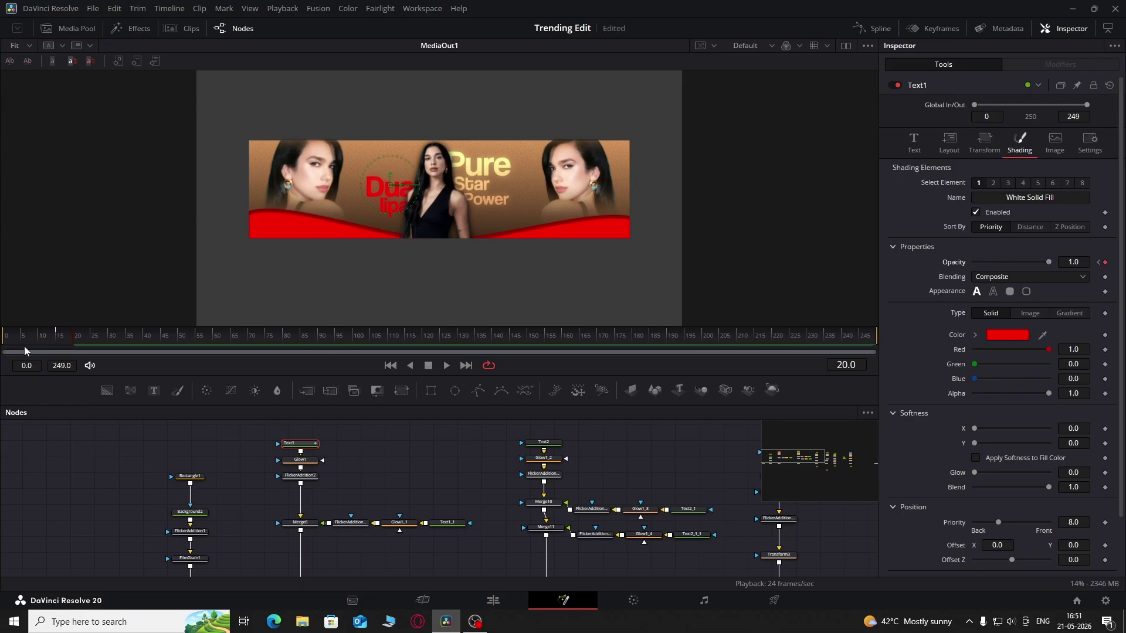
click(45, 340)
key(space)
click(59, 344)
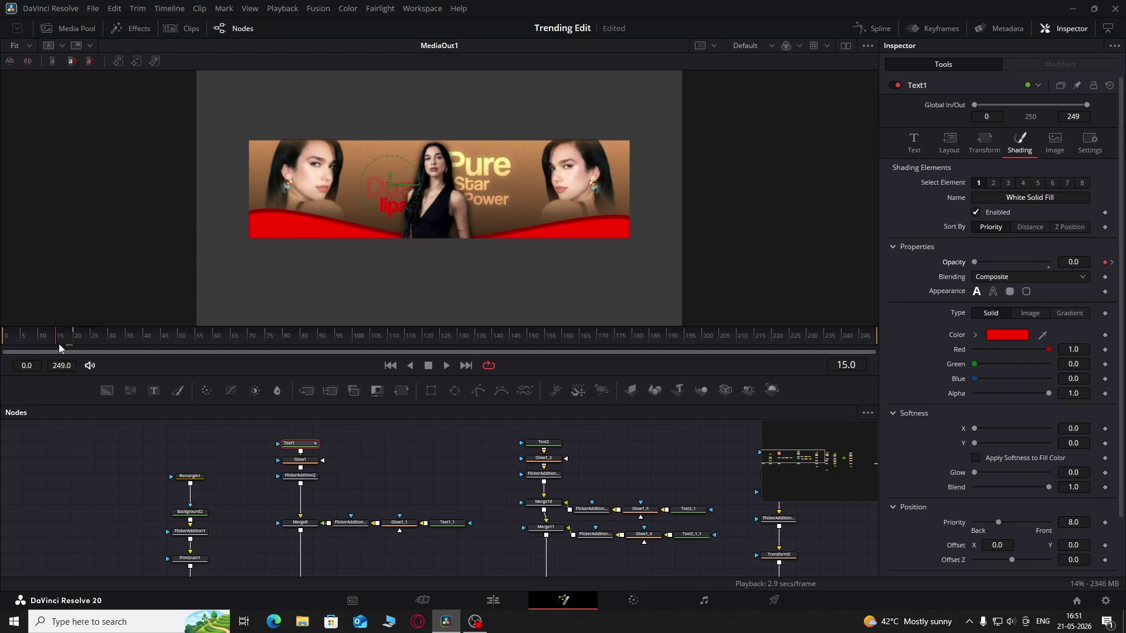
Connect Text1_1's shading opacity to Text1's Opacity 1 and play back the result
click(452, 525)
click(1019, 140)
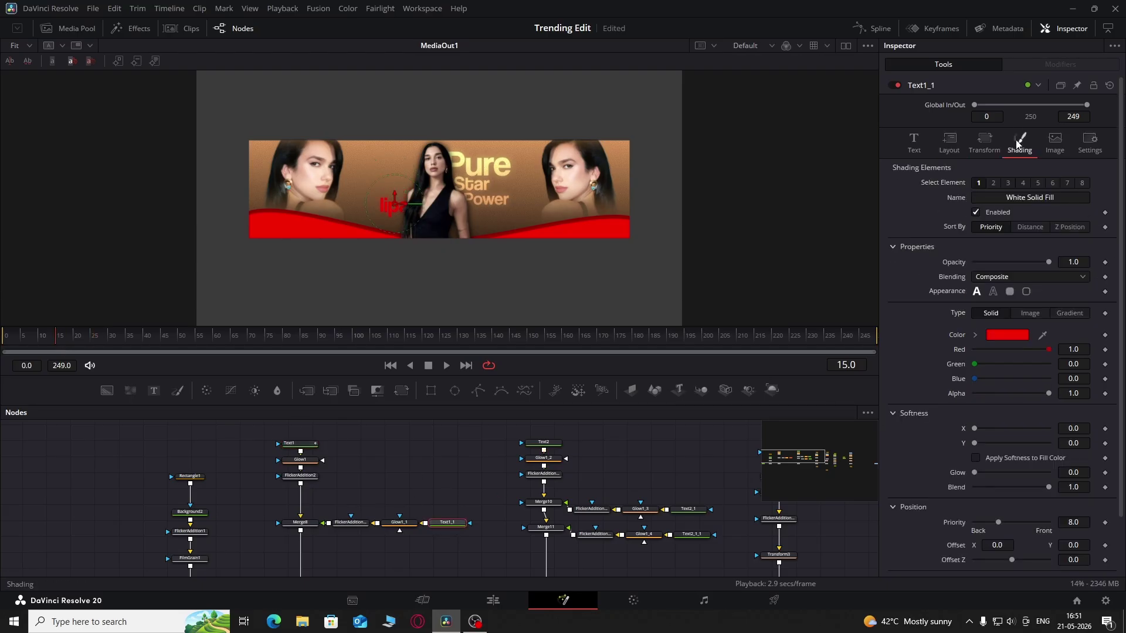
right_click(954, 264)
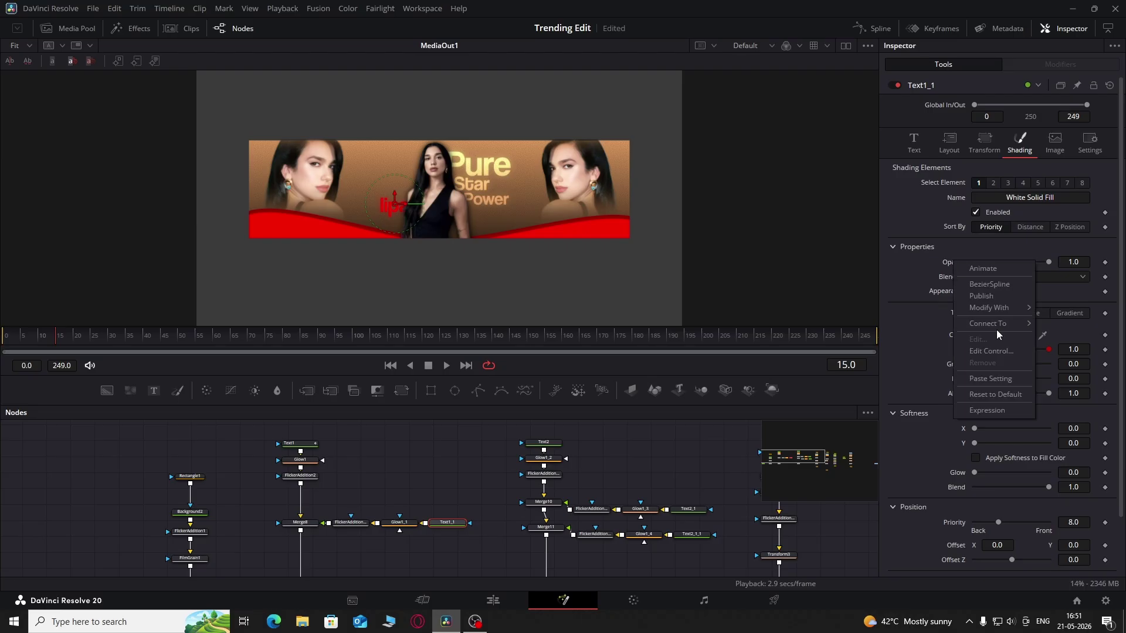
mouse_move(997, 326)
mouse_move(1058, 334)
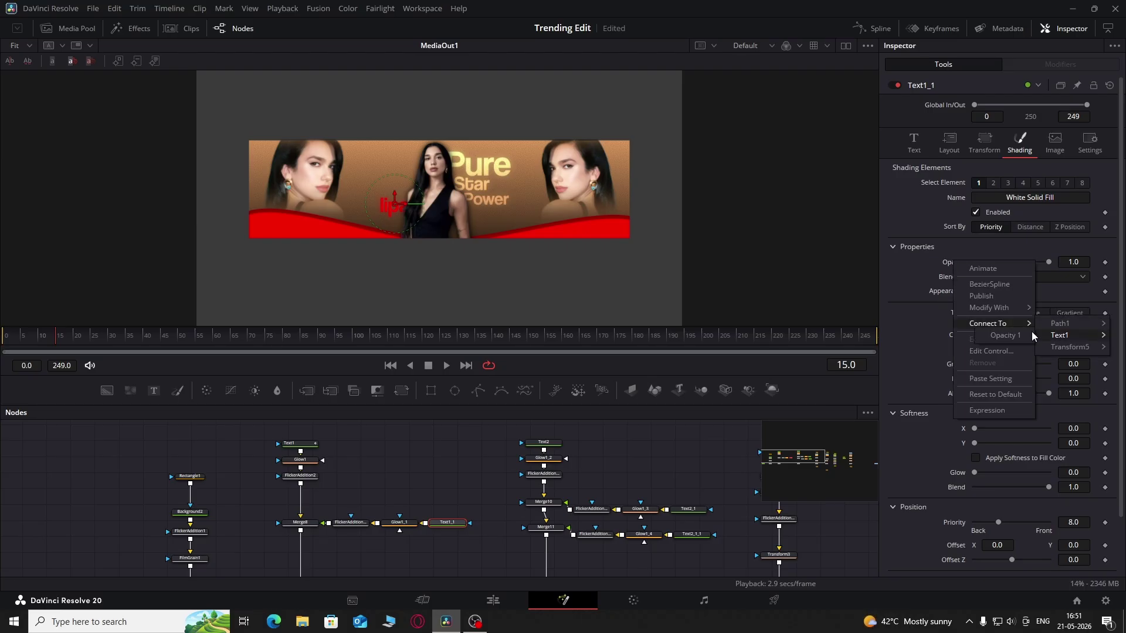
click(1014, 337)
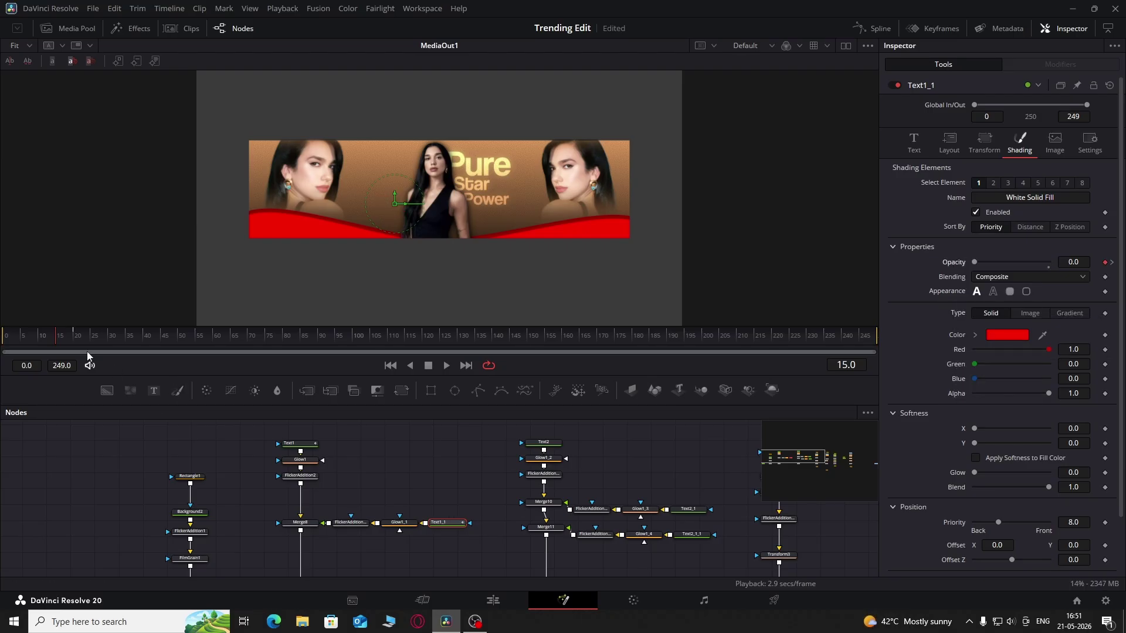
click(44, 336)
click(406, 474)
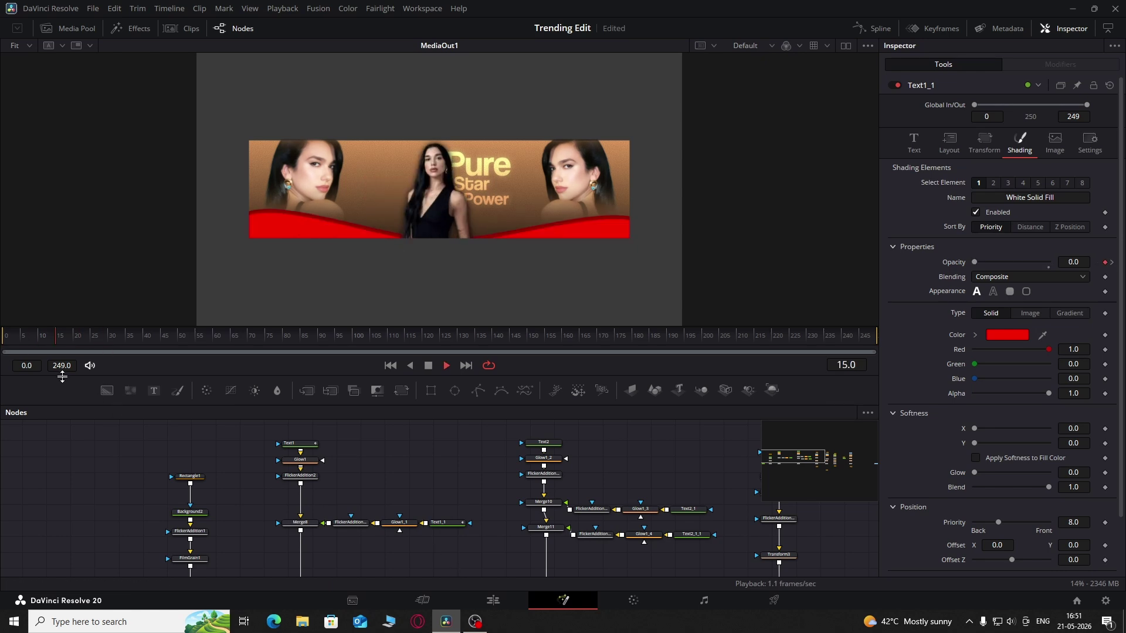
key(space)
Keyframe Text2's shading opacity frame by frame as a flicker from 0.0 at frame 20 to 1.0 at frame 25, and preview it
drag(709, 484, 569, 493)
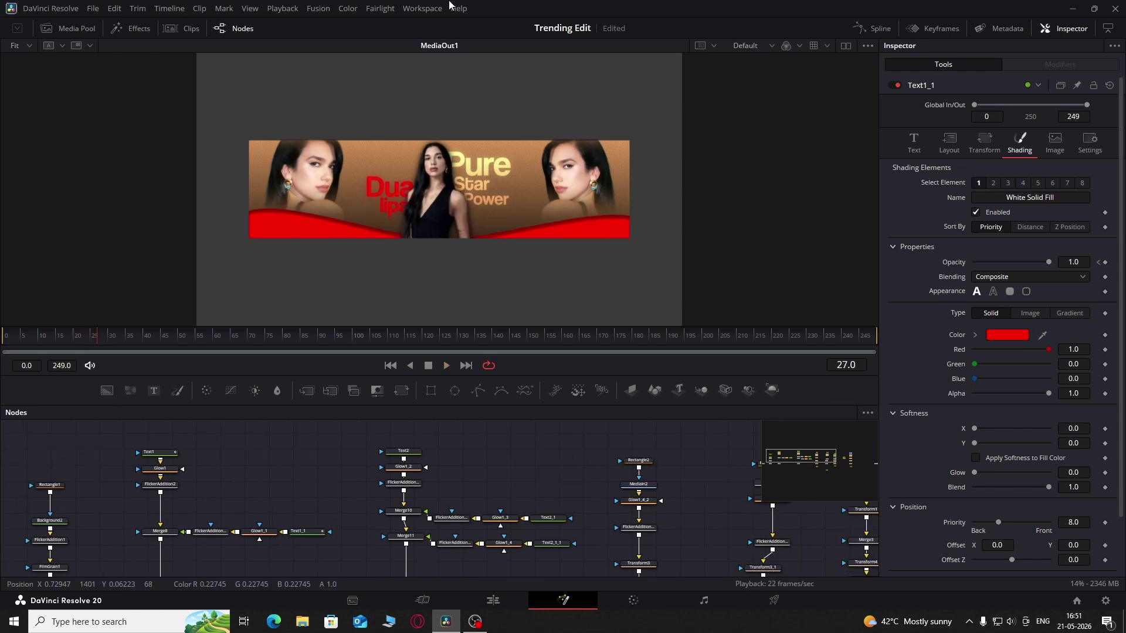
click(403, 450)
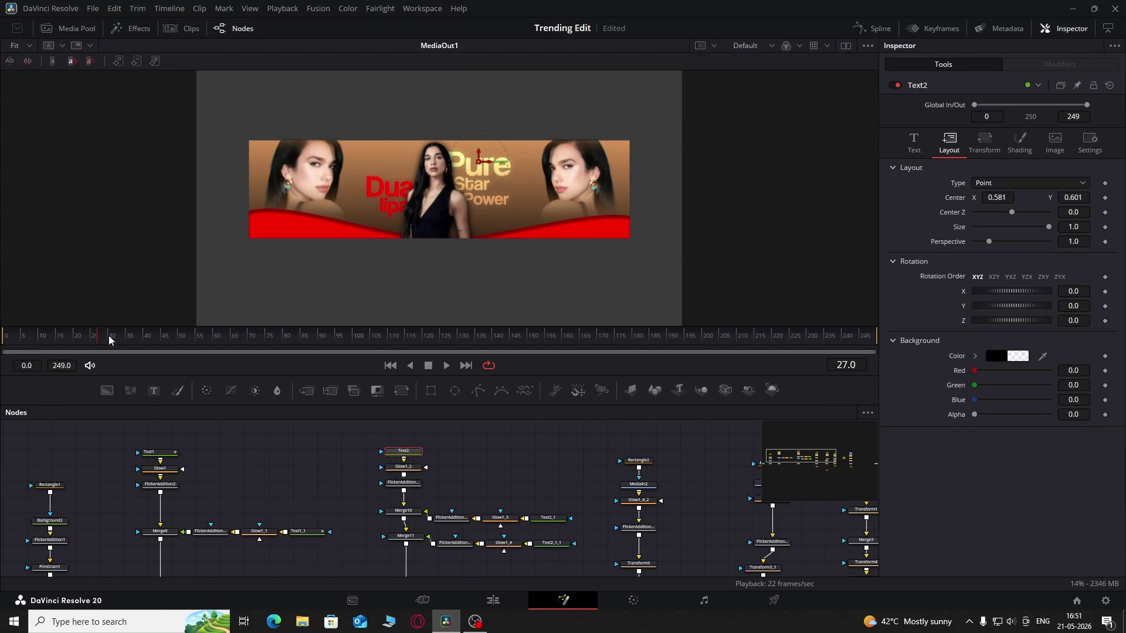
drag(108, 339, 76, 347)
click(1019, 141)
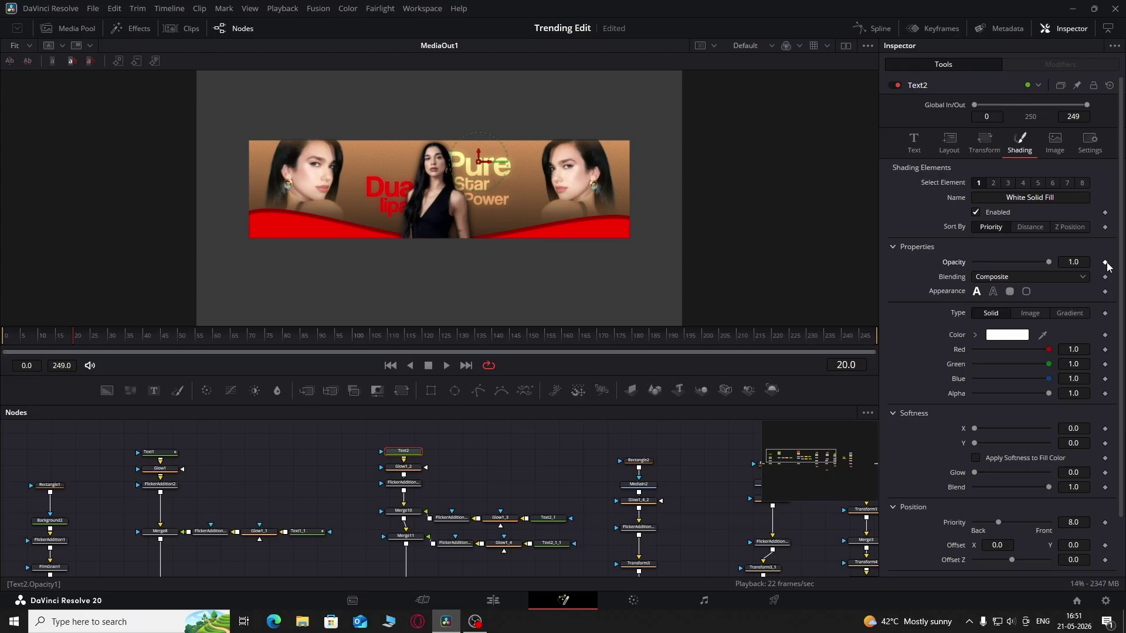
click(1105, 263)
drag(1047, 262, 818, 289)
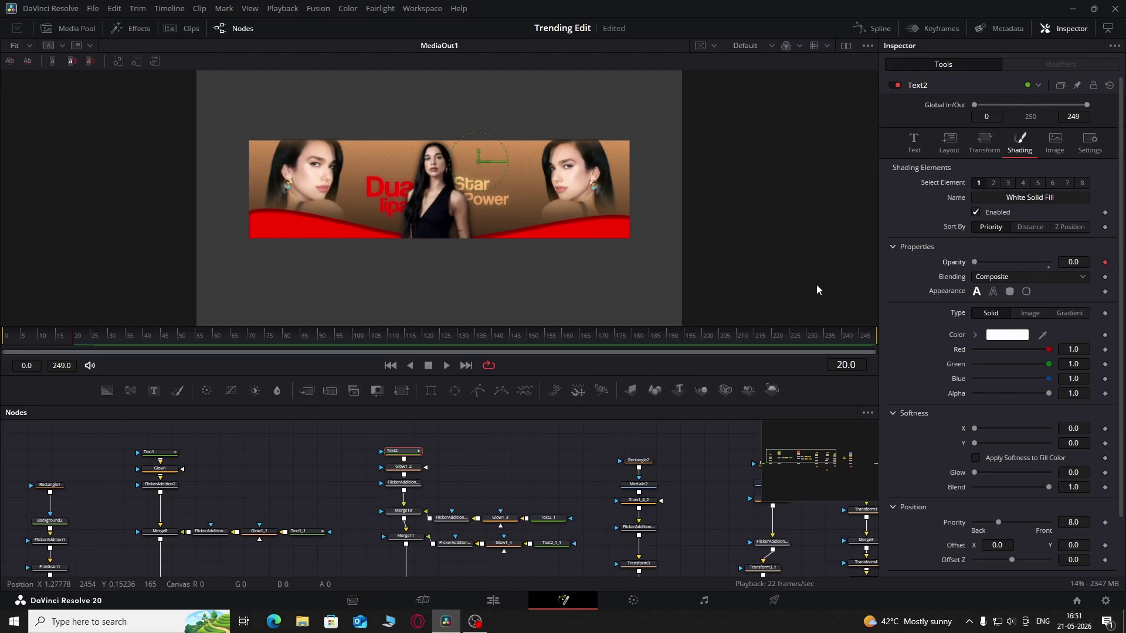
key(Right)
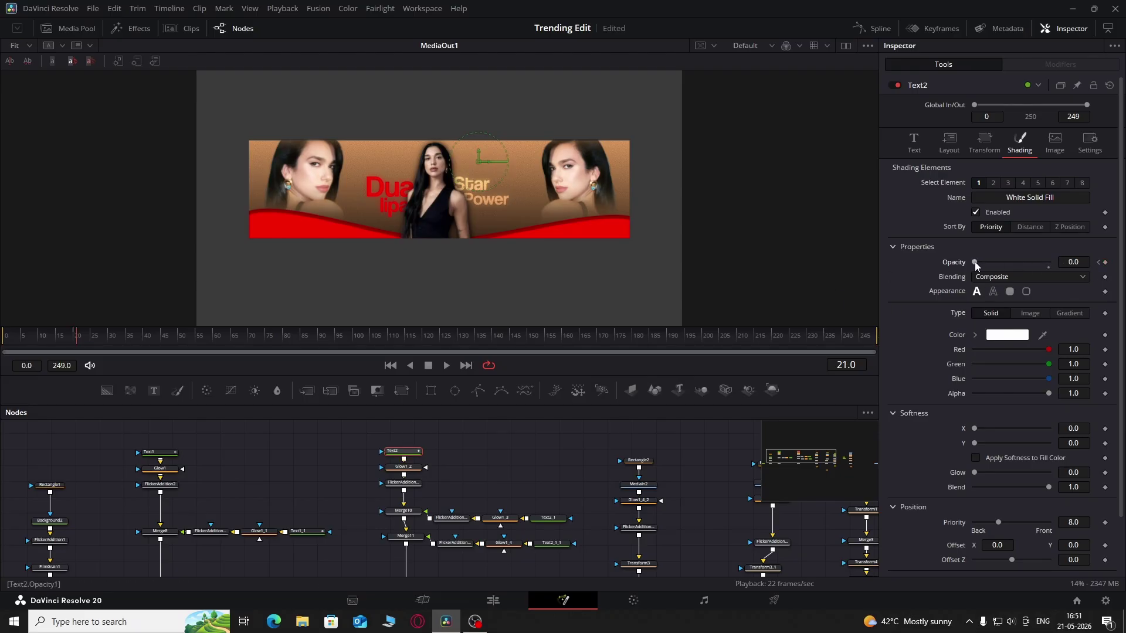
drag(975, 262, 1016, 264)
key(Right)
key(Right)
key(Right)
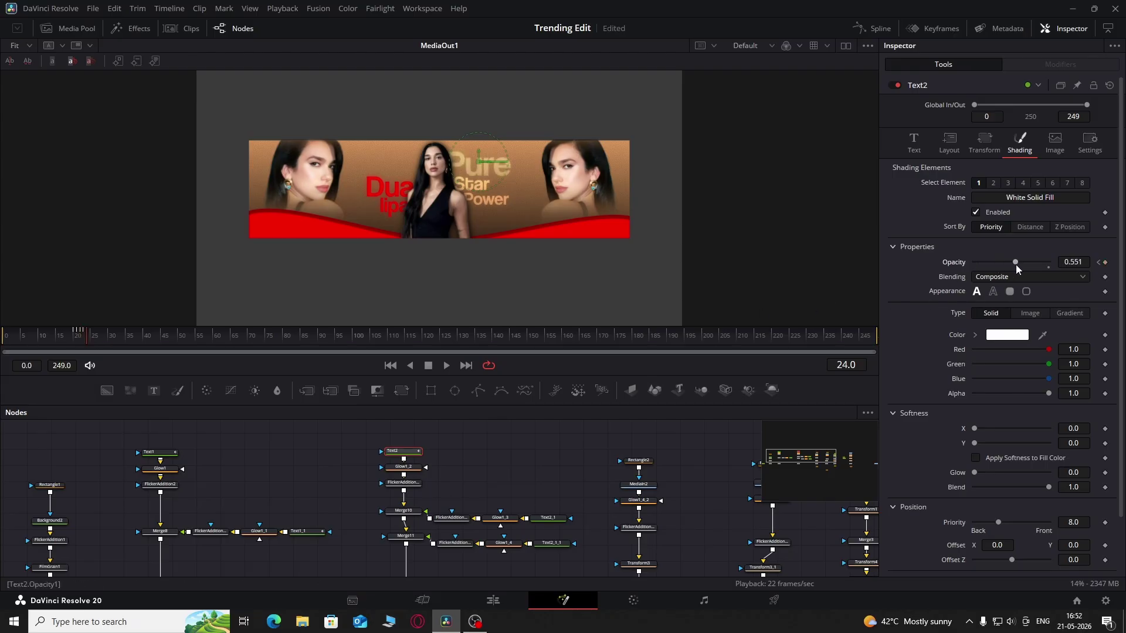
key(Right)
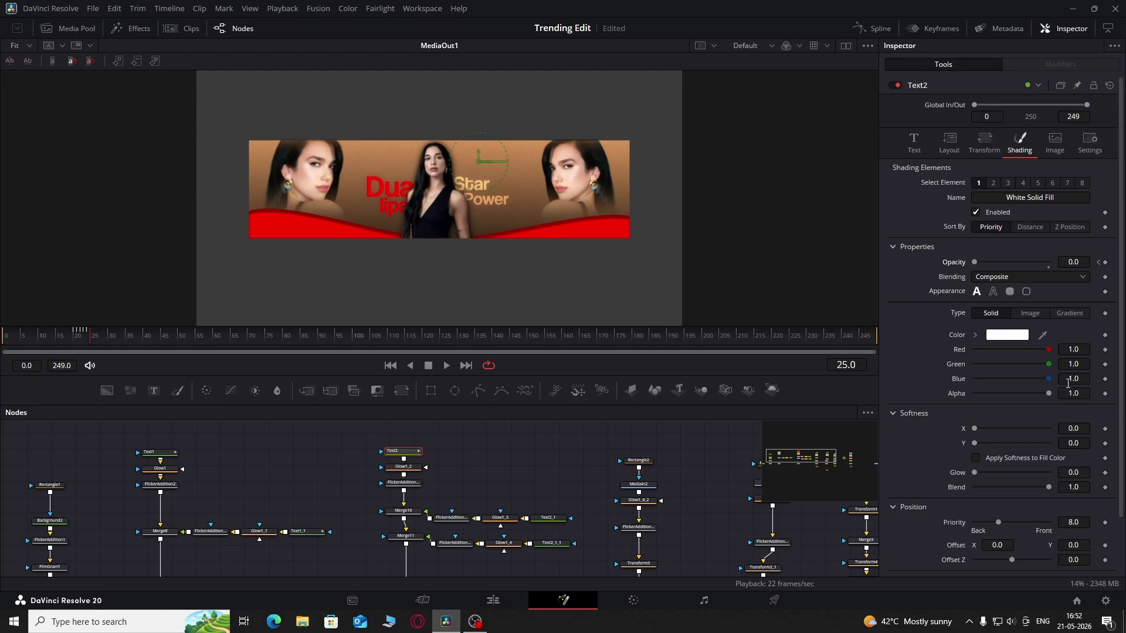
click(76, 335)
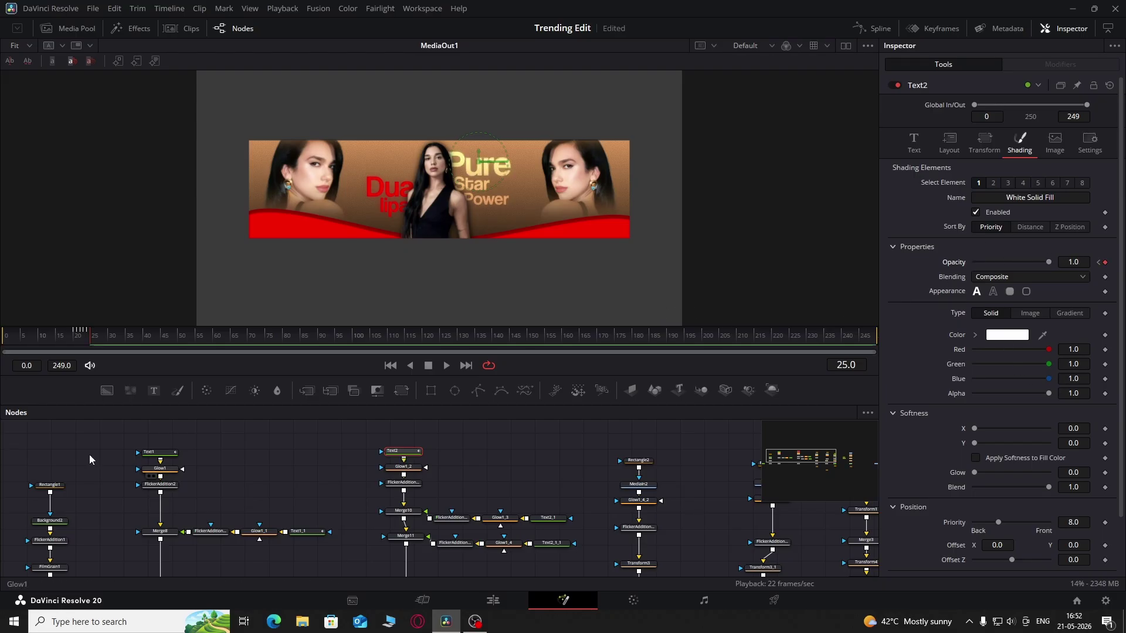
key(space)
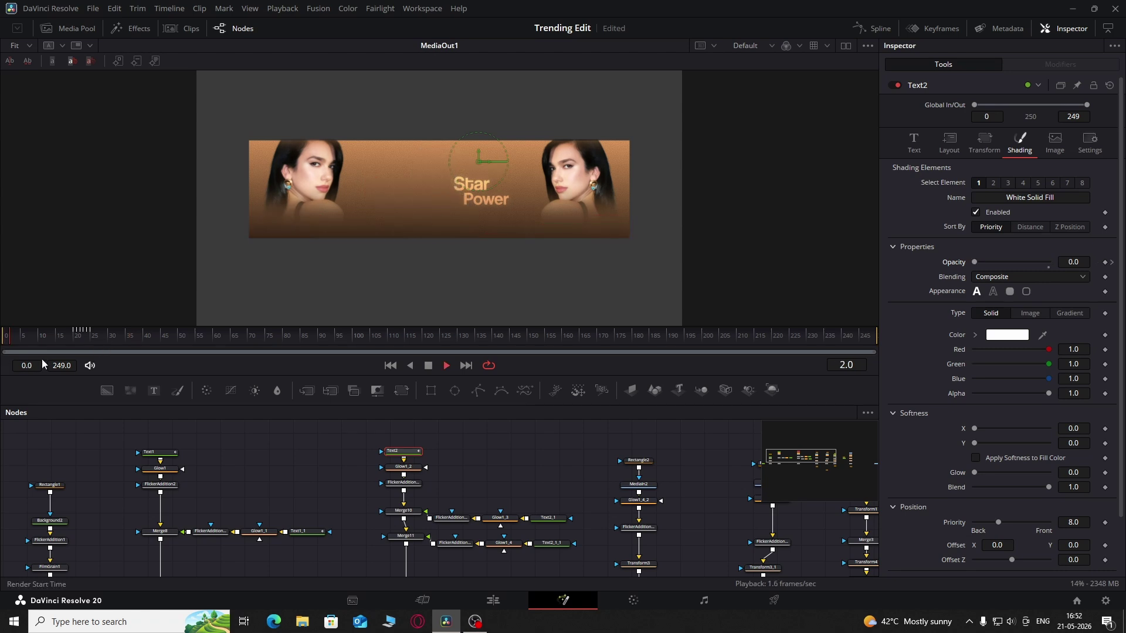
key(space)
Connect Text2_1's shading opacity to Text2's animated opacity
click(548, 518)
click(1020, 141)
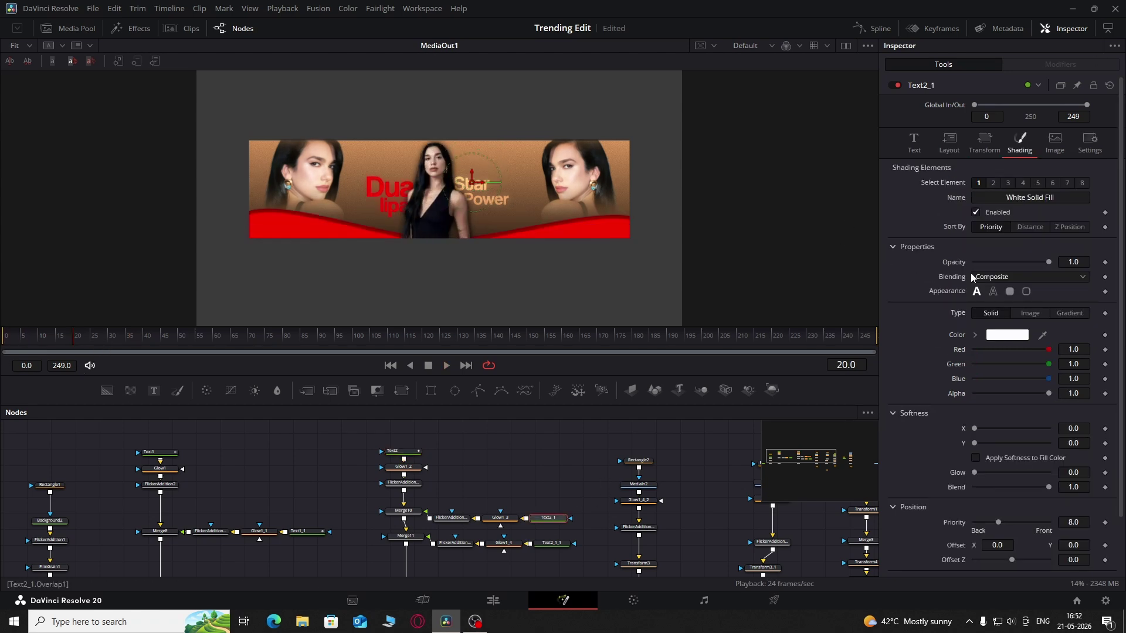
right_click(951, 262)
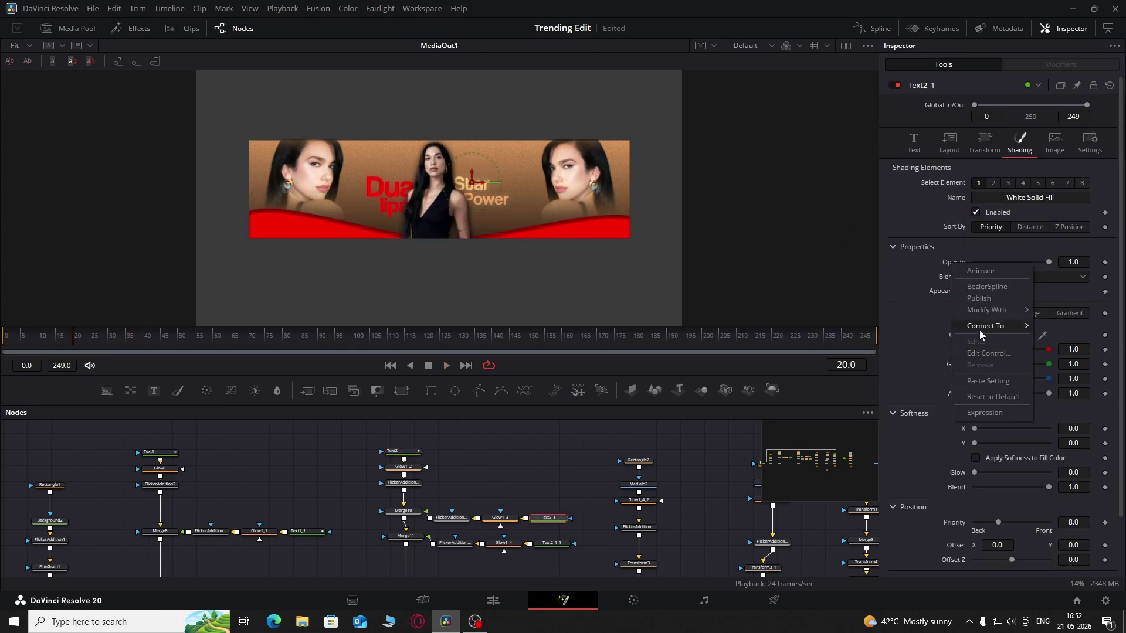
mouse_move(979, 329)
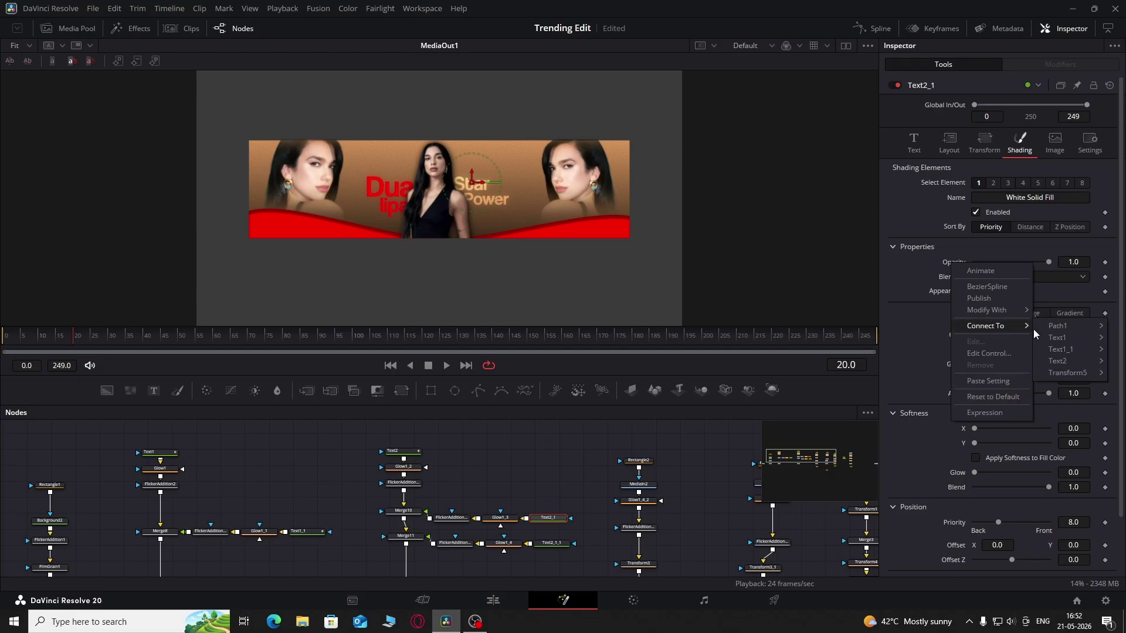
click(1019, 353)
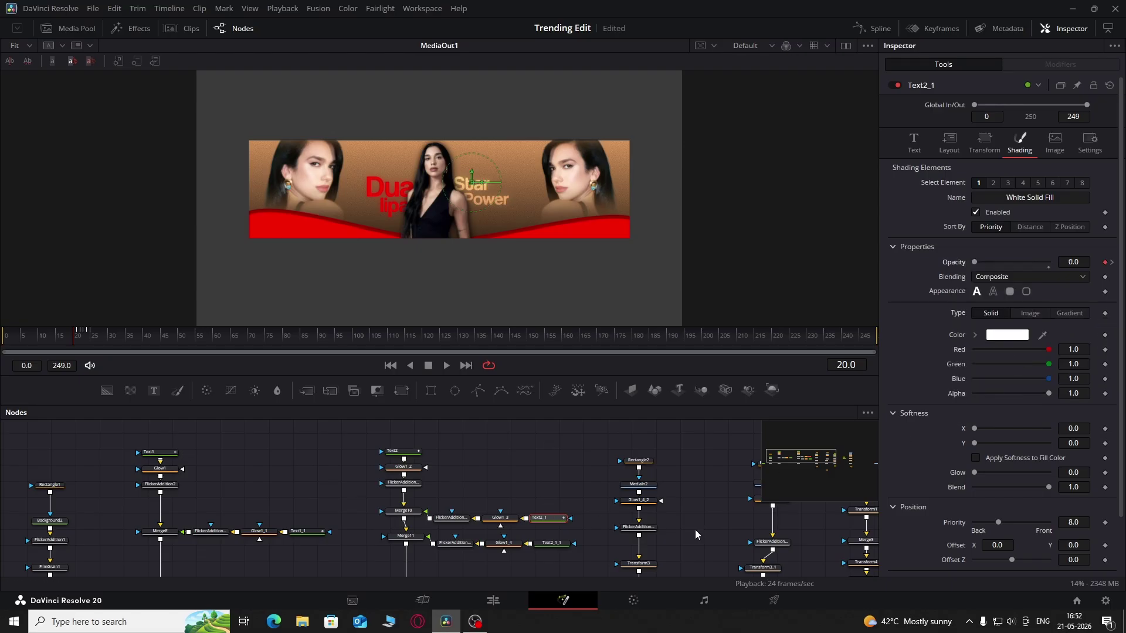
Connect Text2_1_1's shading opacity to Text2's animated opacity and play back the titles
click(556, 545)
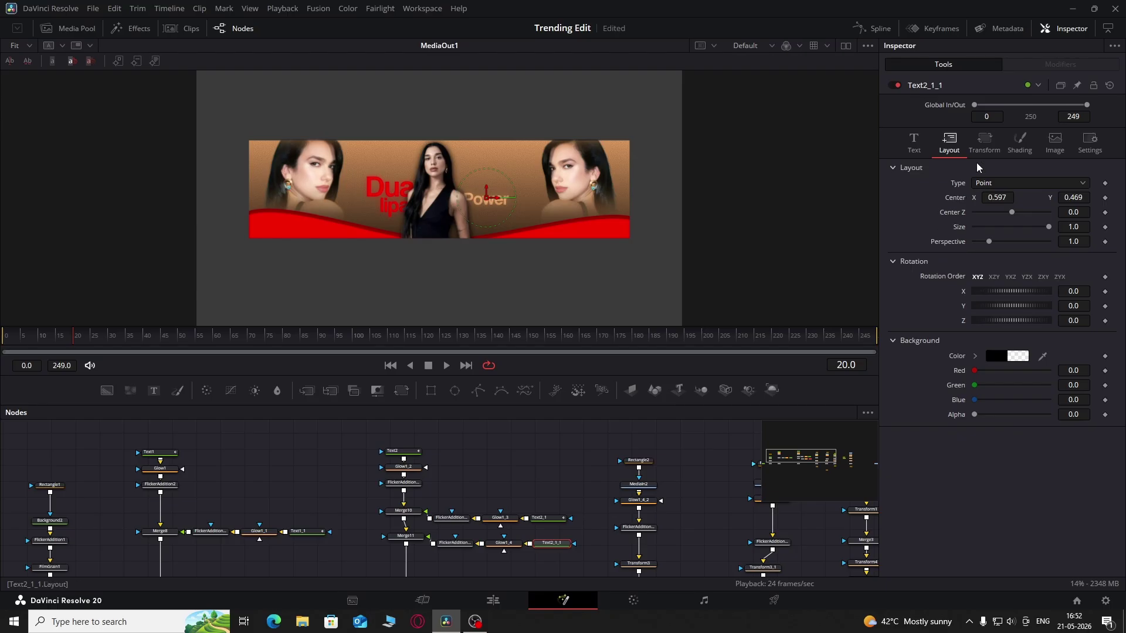
click(1020, 141)
right_click(953, 263)
mouse_move(996, 322)
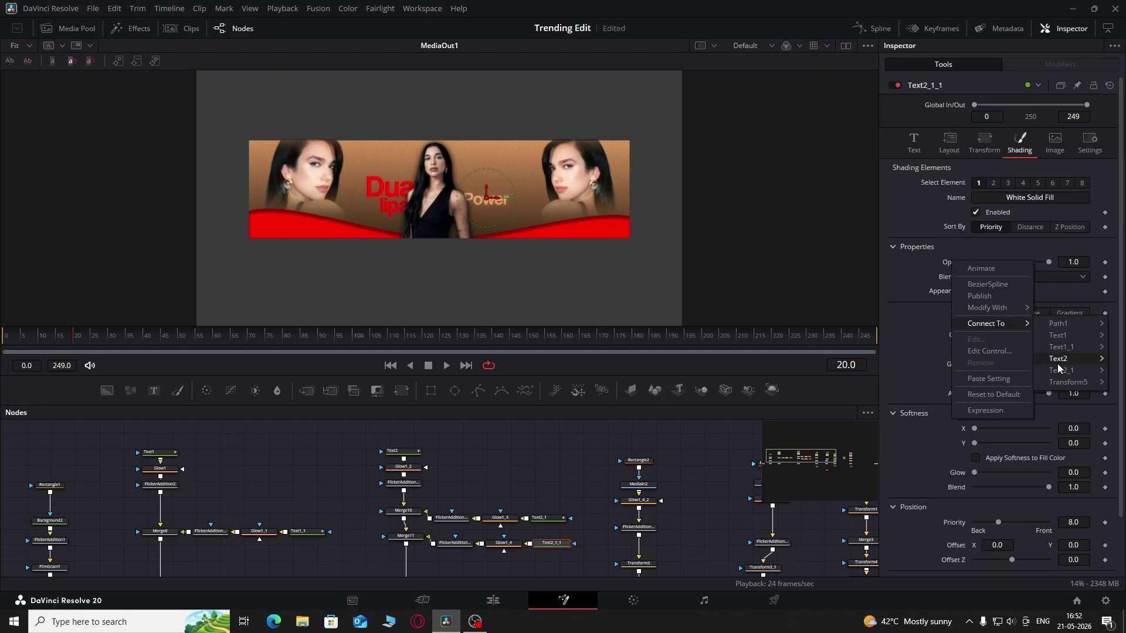
mouse_move(1057, 363)
click(1022, 360)
key(space)
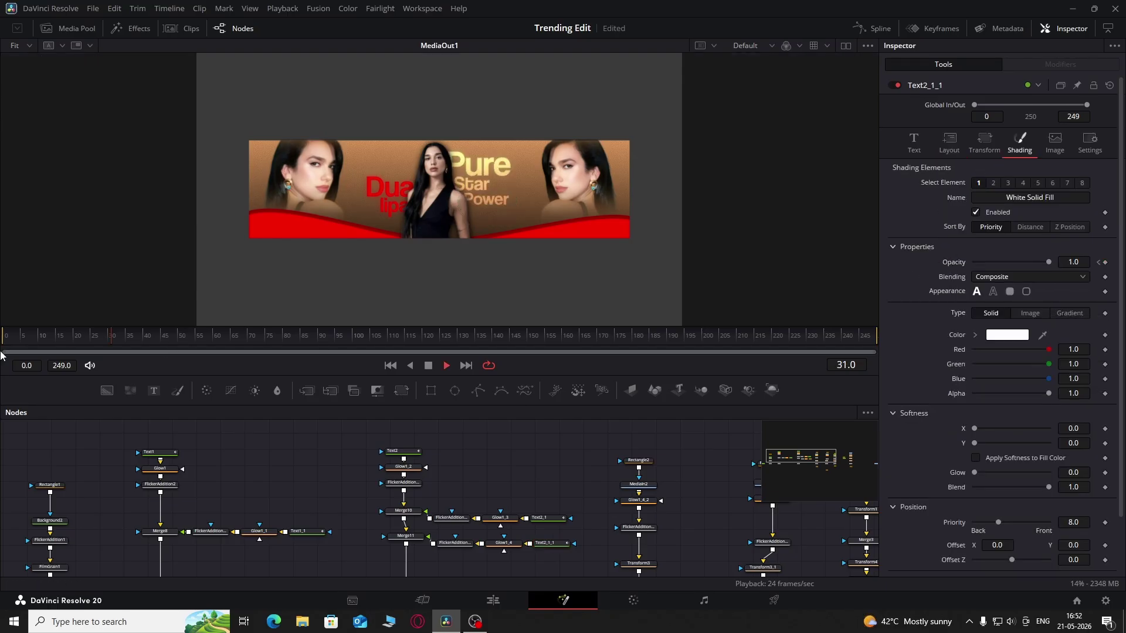
key(space)
Remove Text1's opacity keyframe at frame 20
click(138, 451)
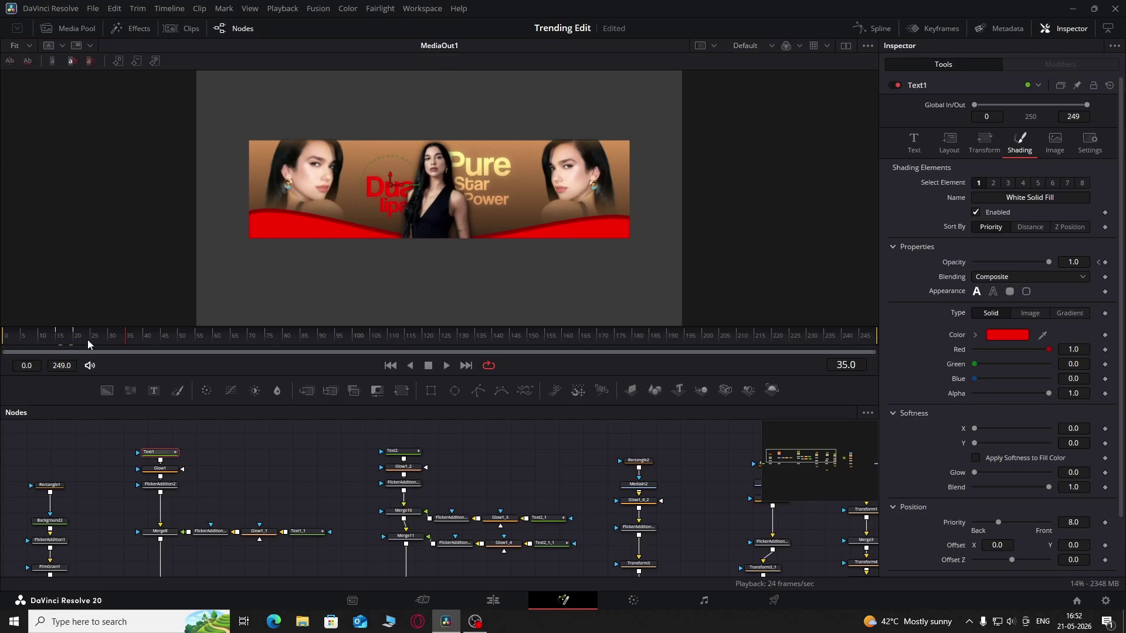
drag(87, 340, 77, 347)
click(1105, 262)
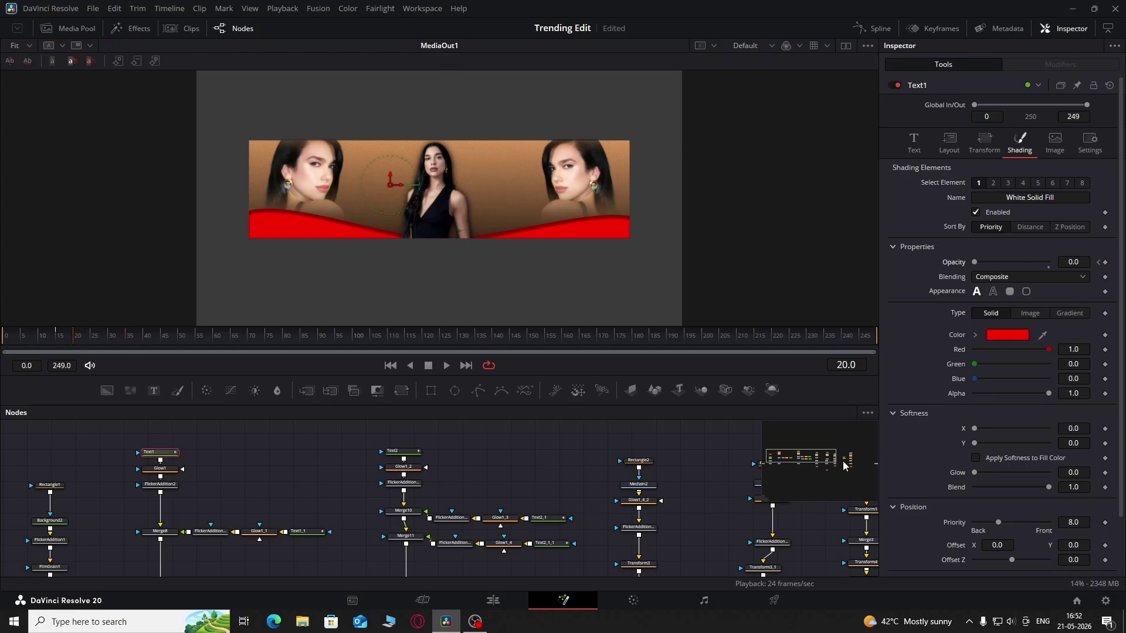
Keyframe Text1's opacity frame by frame after frame 15 as a flicker through partial values, ending at 1.0
key(Left)
key(Left)
key(Left)
key(Left)
key(Left)
key(Left)
key(Right)
key(Right)
drag(975, 261, 1008, 267)
key(Right)
key(Right)
key(Right)
key(Right)
drag(1024, 265, 1055, 265)
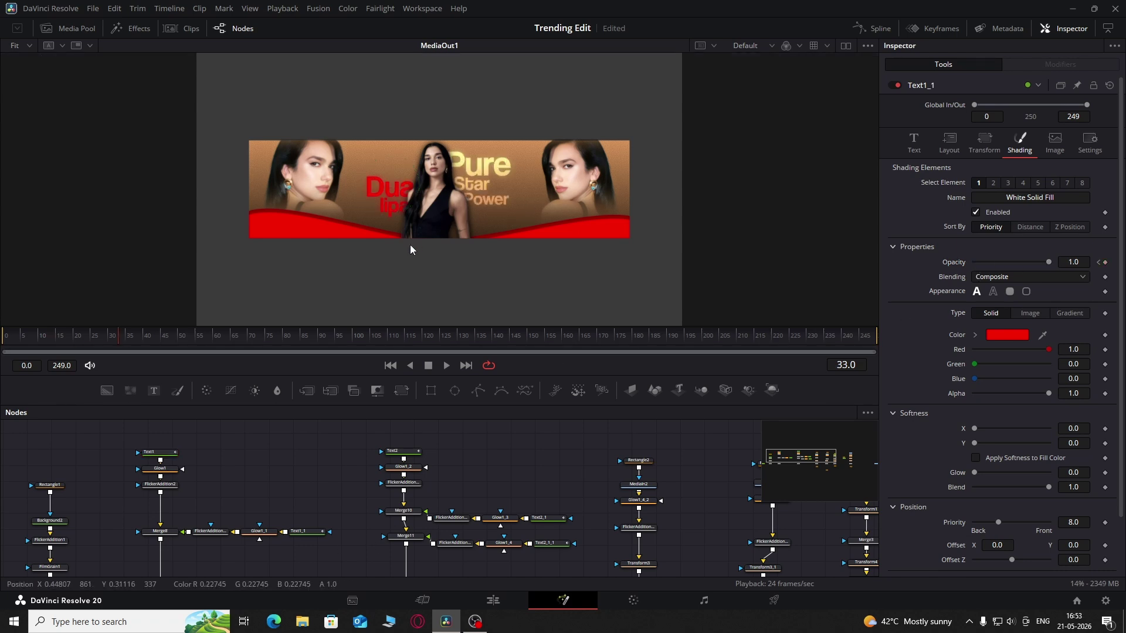
Save the project and play the composition from frame 0 to review the title flicker
key(ctrl+s)
drag(118, 339, 3, 346)
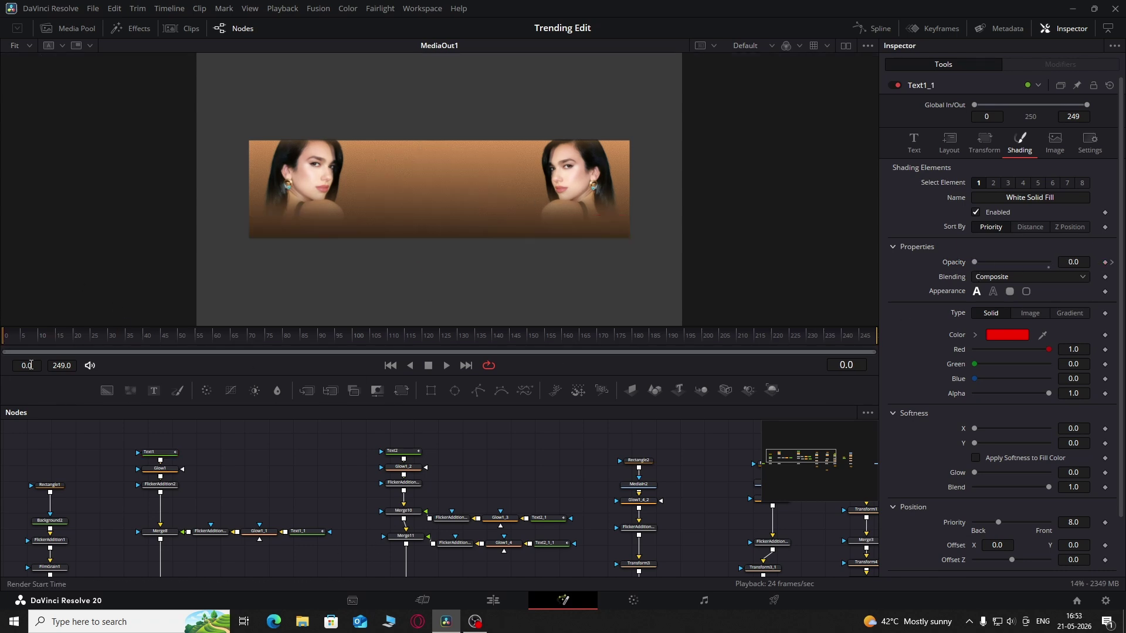
key(space)
key(space)
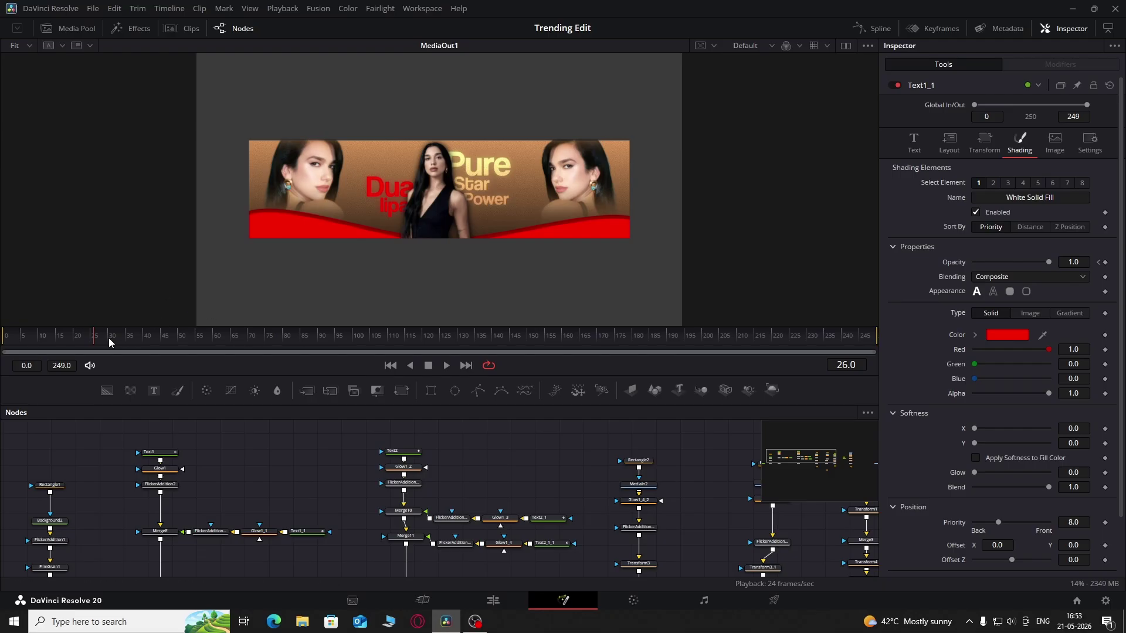
key(Right)
key(Right)
key(Home)
key(space)
key(space)
Keyframe Merge6's blend as a flicker from frame 25, returning from 0.0 to 1.0 at frame 30
drag(535, 467, 189, 477)
drag(707, 536, 556, 475)
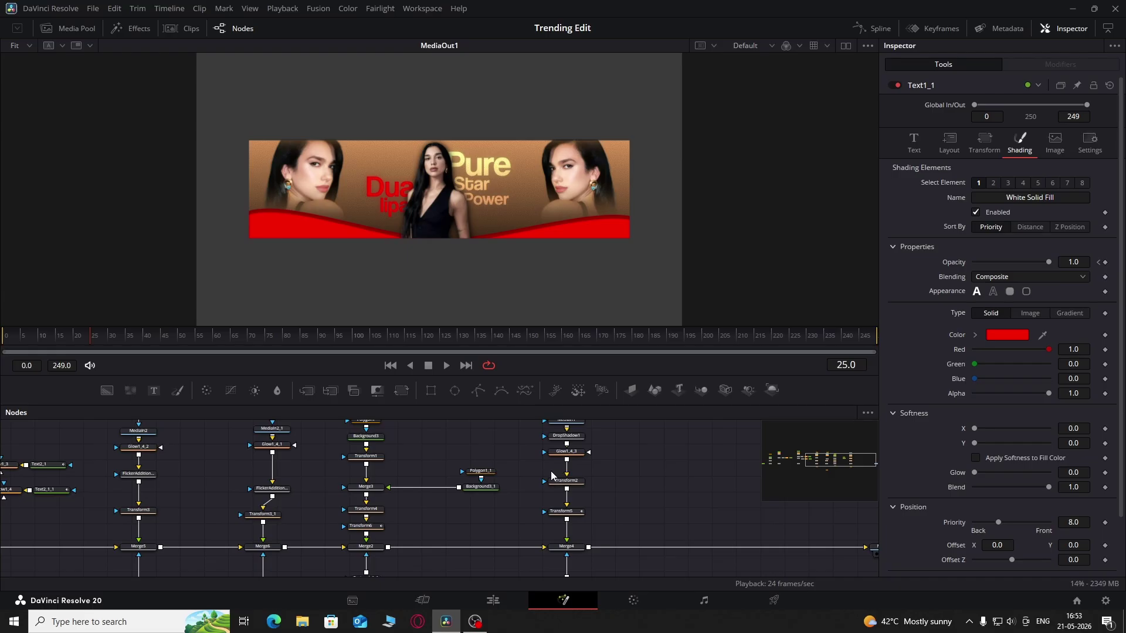
drag(340, 510, 480, 533)
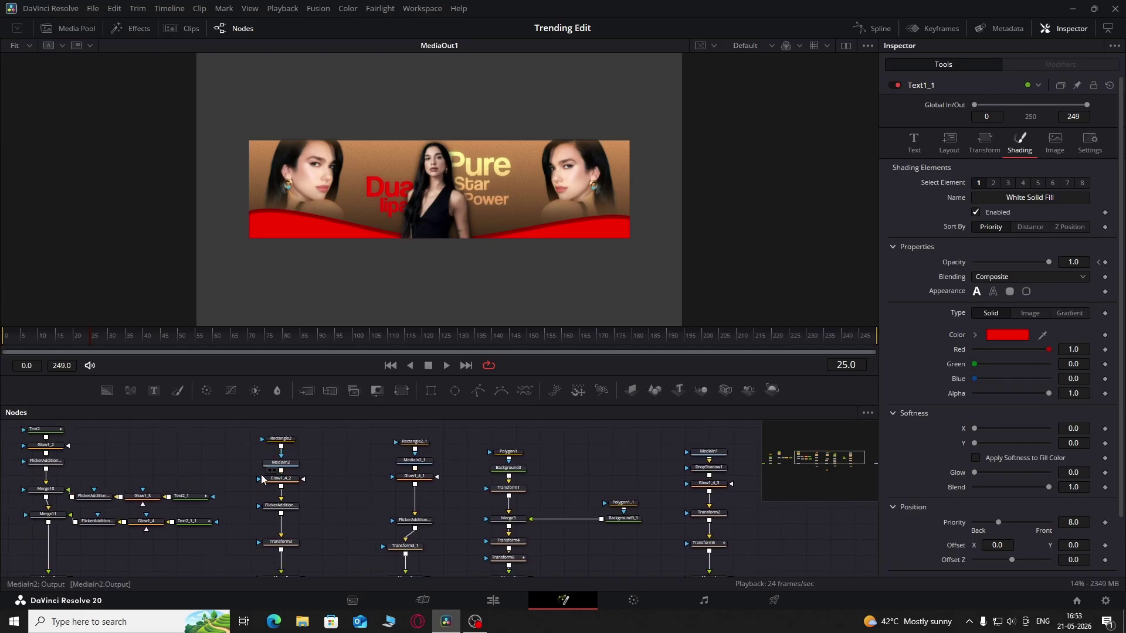
scroll(466, 575, down, 2)
click(405, 543)
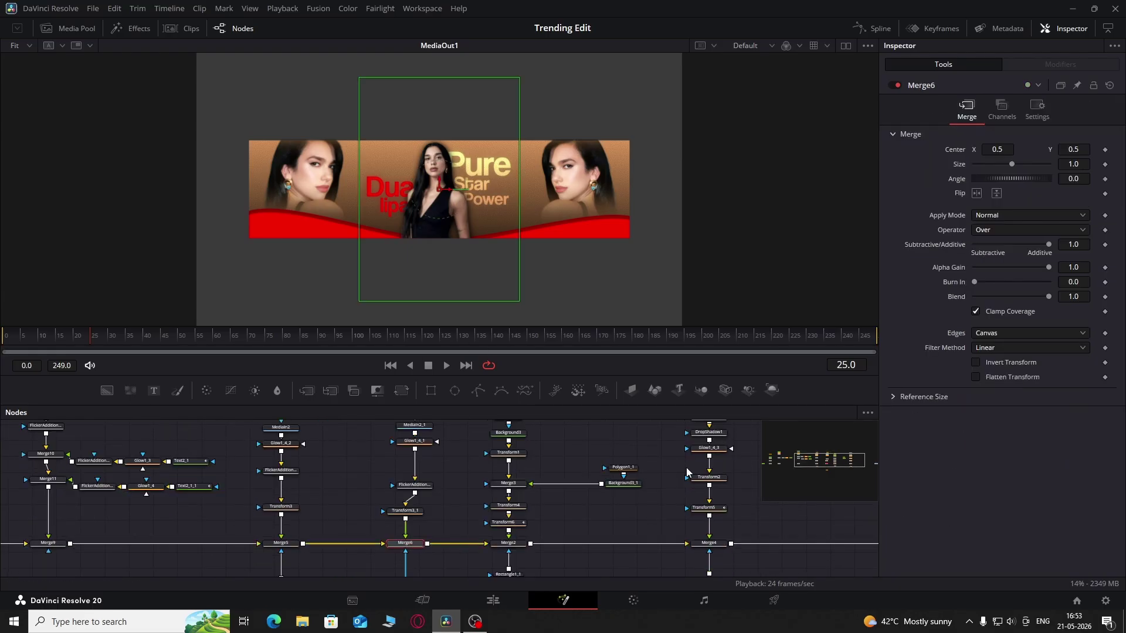
drag(1048, 296, 974, 296)
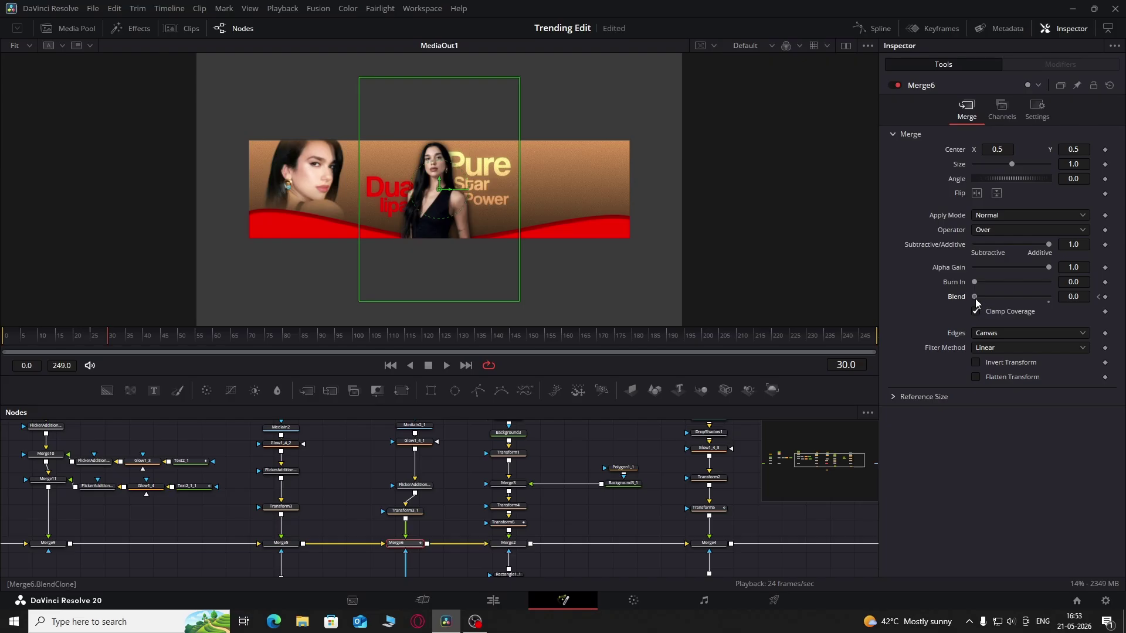
double_click(975, 296)
Connect Merge5's blend to Merge6's animated blend and play back the composition from the start
click(281, 543)
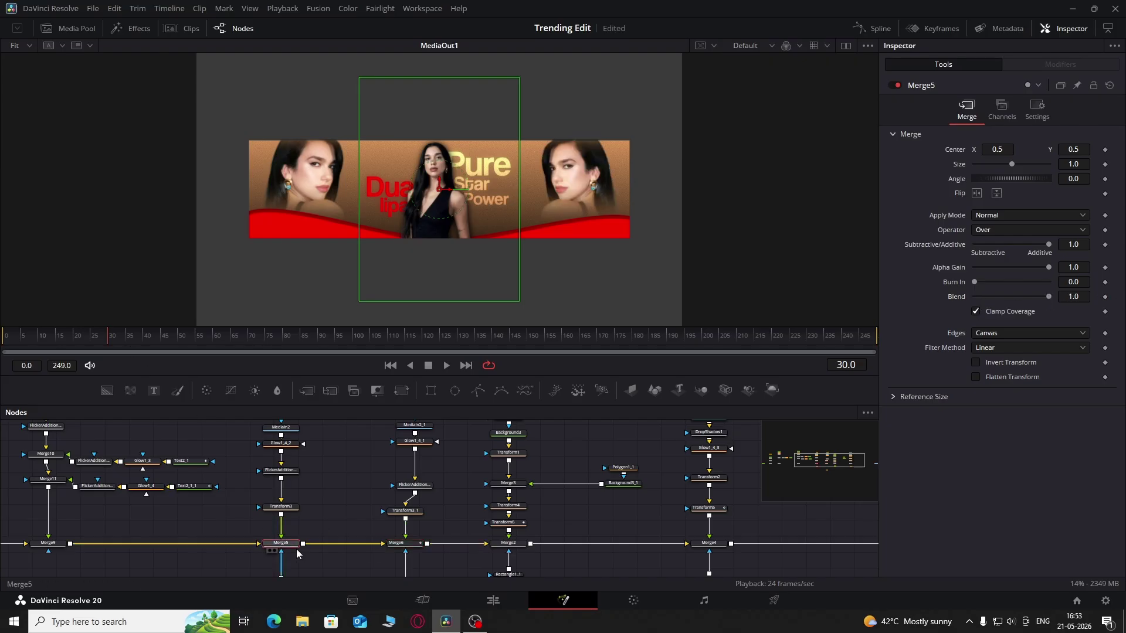
right_click(957, 297)
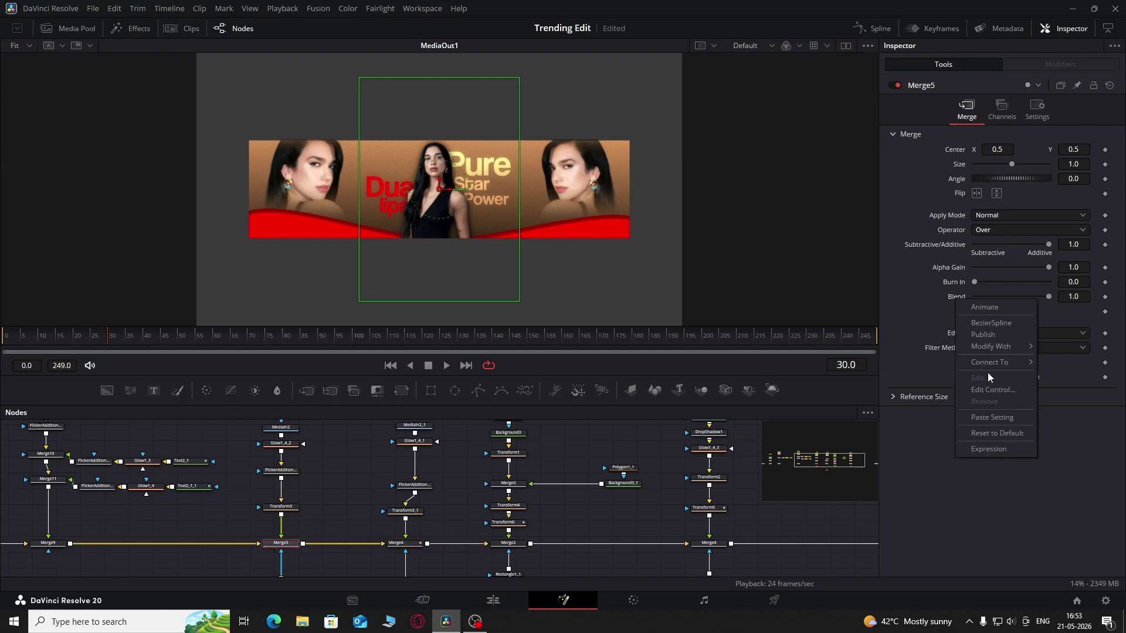
mouse_move(984, 361)
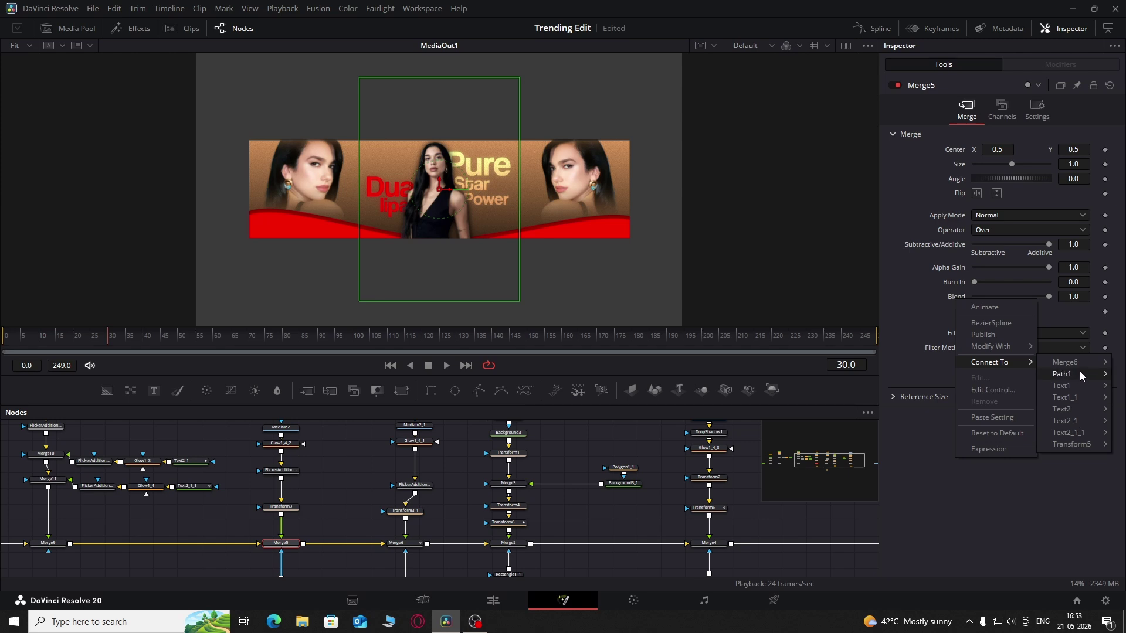
mouse_move(1079, 367)
click(1022, 367)
drag(110, 339, 14, 374)
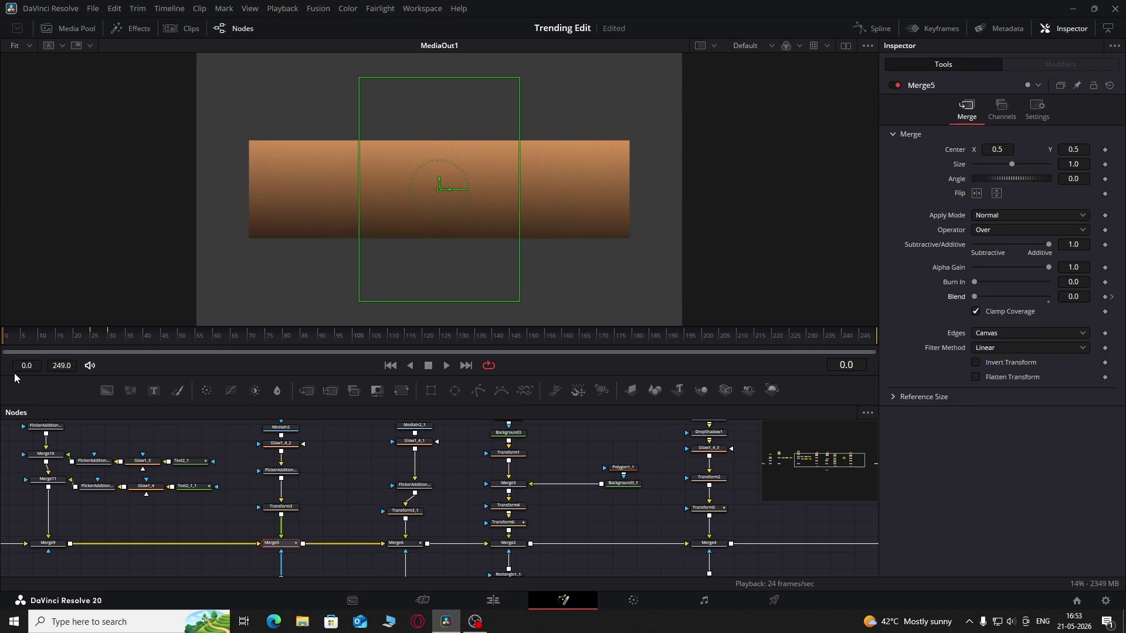
key(space)
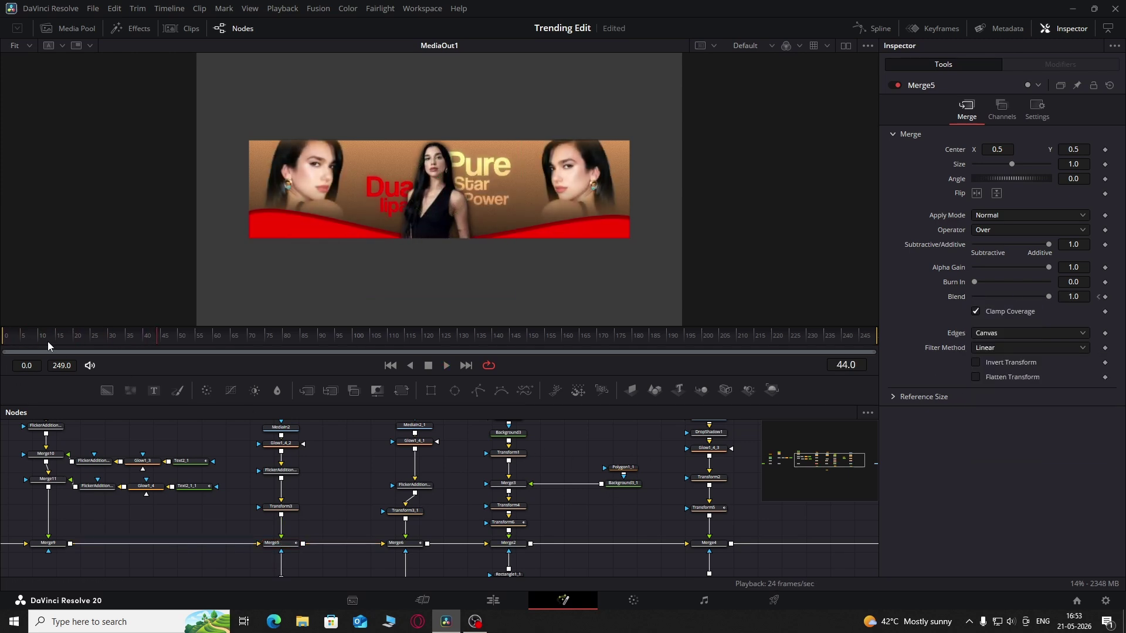
click(4, 340)
key(space)
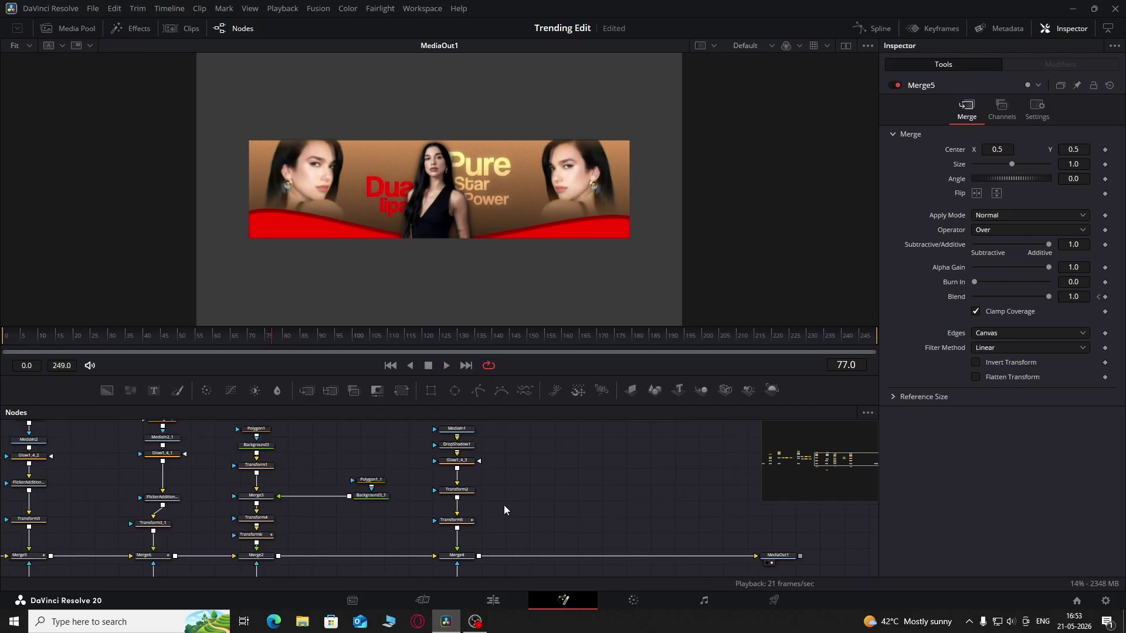
Insert a Flicker Addition after Glow1_4_3 with range 0.071 and smoothness 0.709, and play it back
drag(478, 428, 460, 455)
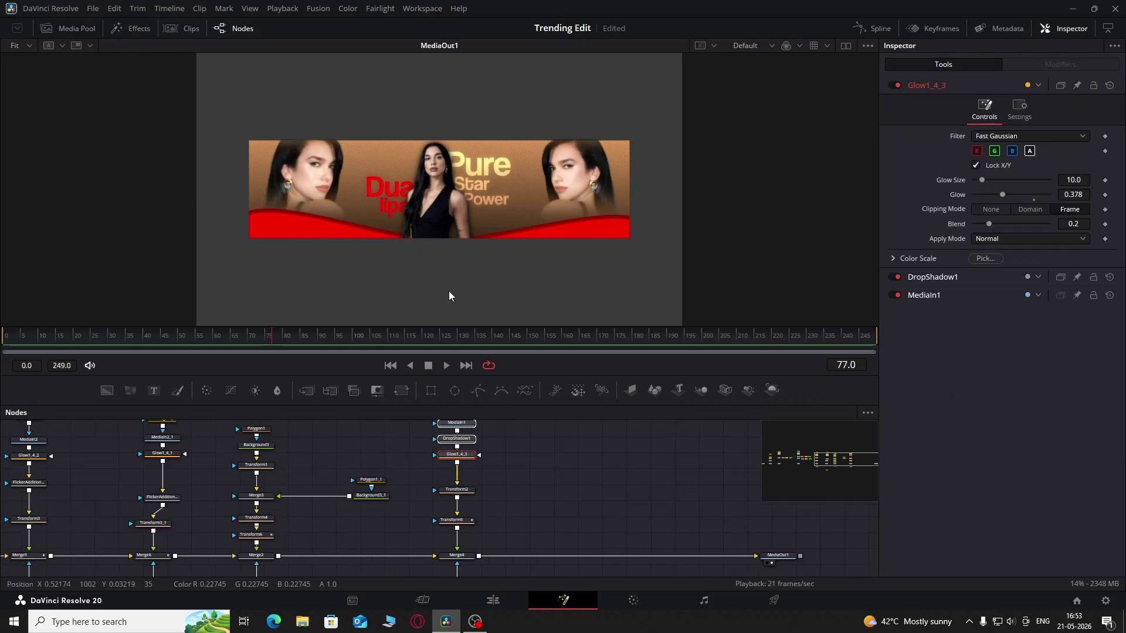
click(558, 455)
click(461, 454)
key(shift+space)
text(drop)
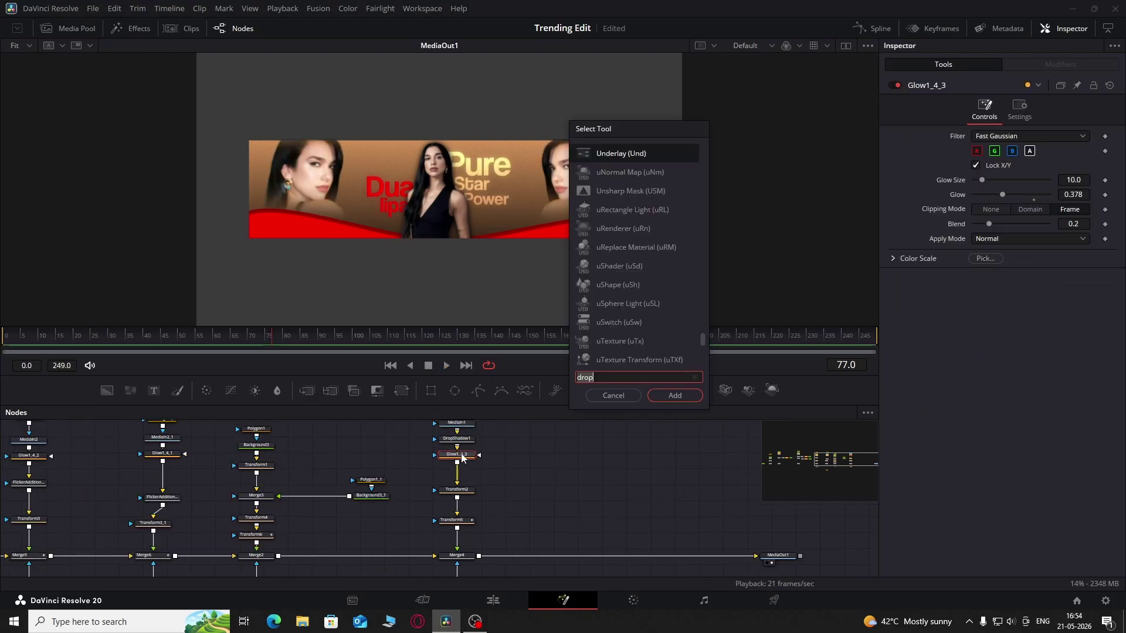
text(fli)
key(Return)
key(space)
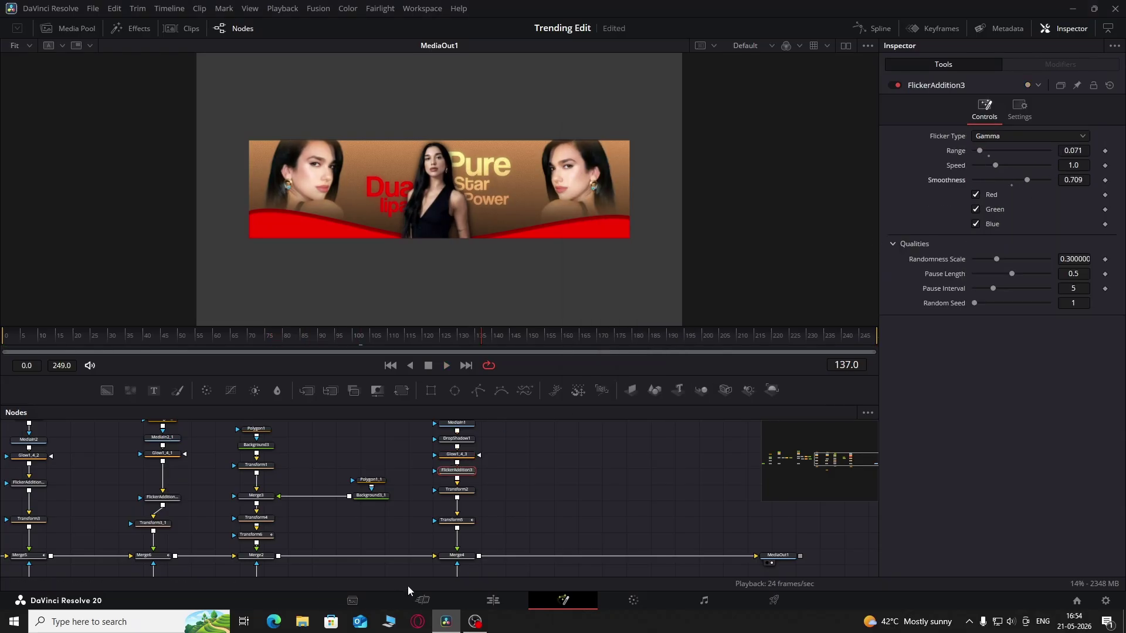
Play the start of the second Fusion Composition clip on the Edit page timeline, and return to the Fusion page
click(495, 601)
drag(326, 376, 258, 452)
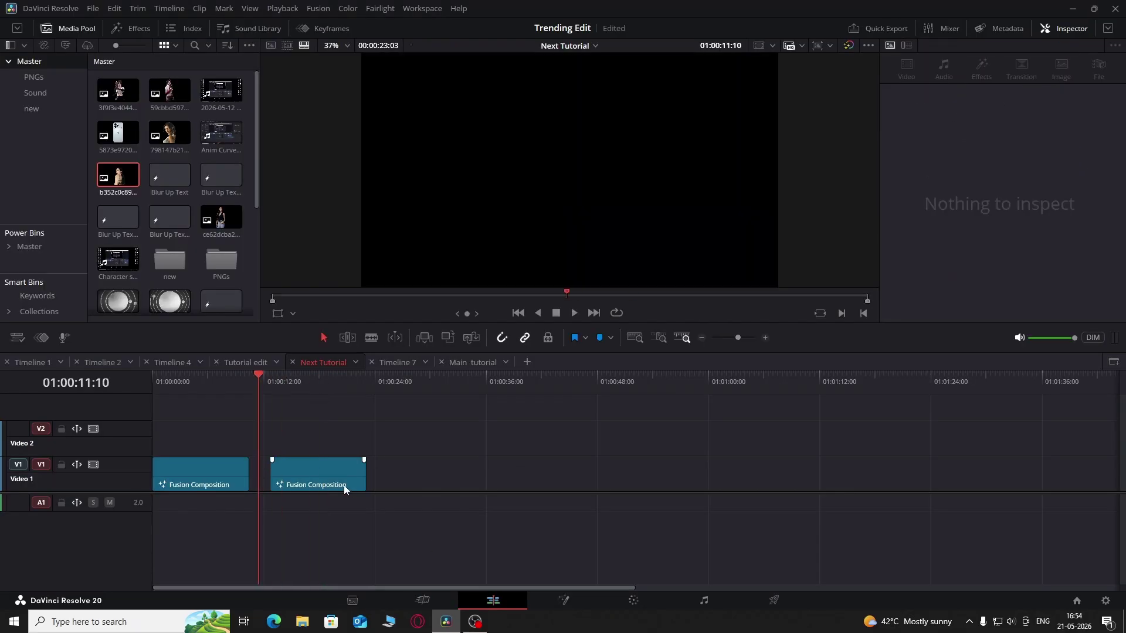
key(space)
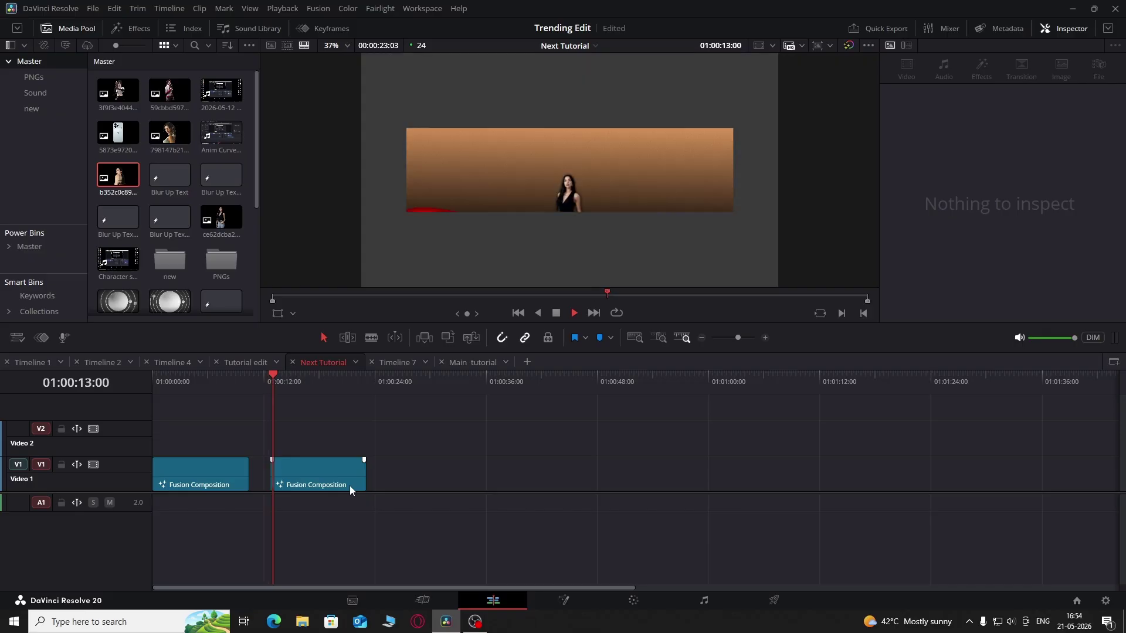
key(shift+5)
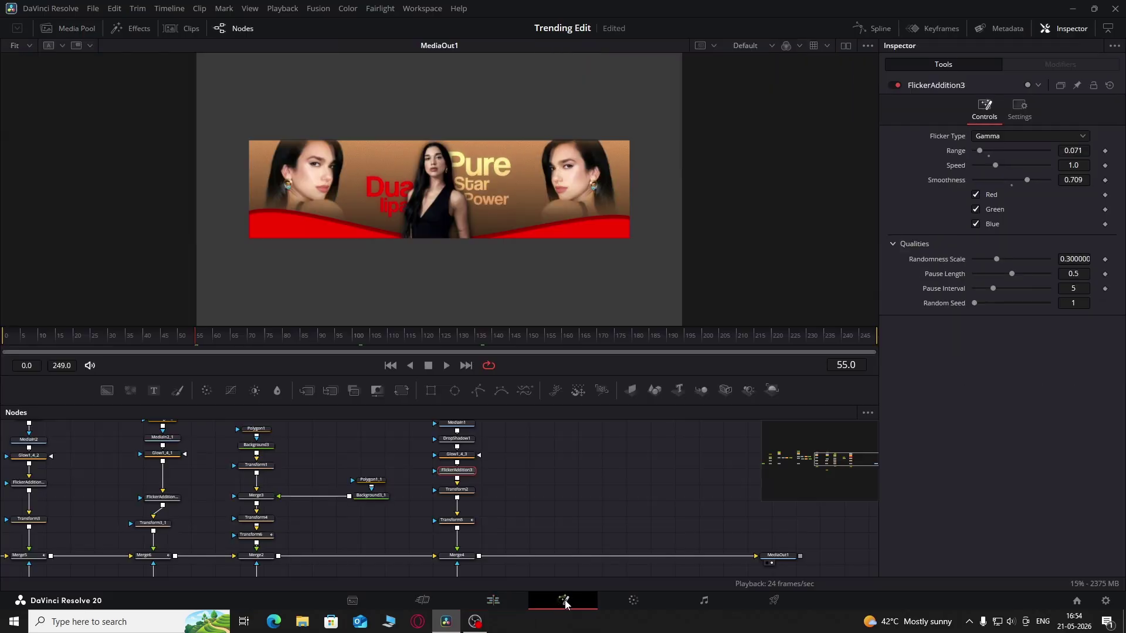
Shift the Rectangle1-to-FilmGrain1 node chain upward and insert a Drop Shadow after FilmGrain1
drag(302, 519, 625, 485)
drag(180, 488, 466, 530)
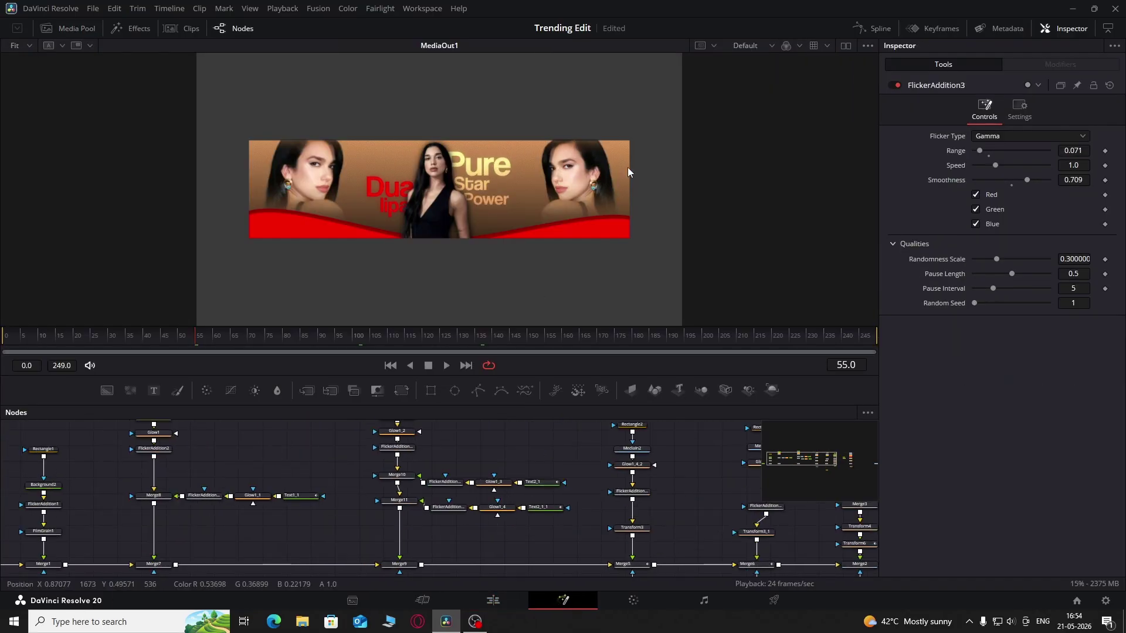
scroll(526, 495, left, 3)
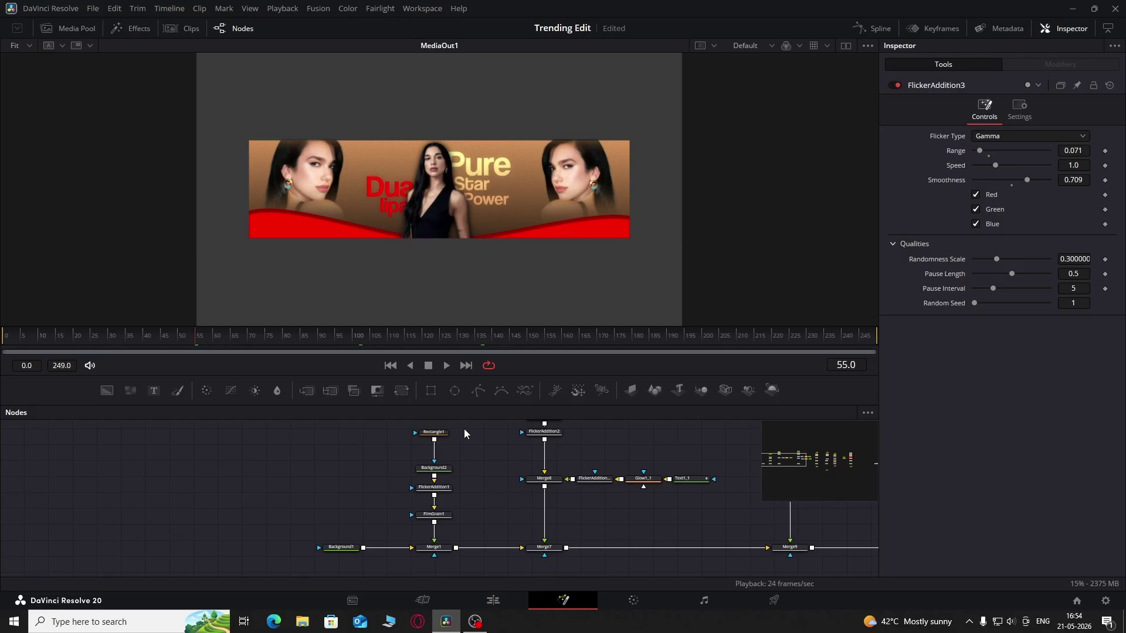
drag(464, 428, 411, 531)
drag(443, 513, 443, 491)
click(473, 499)
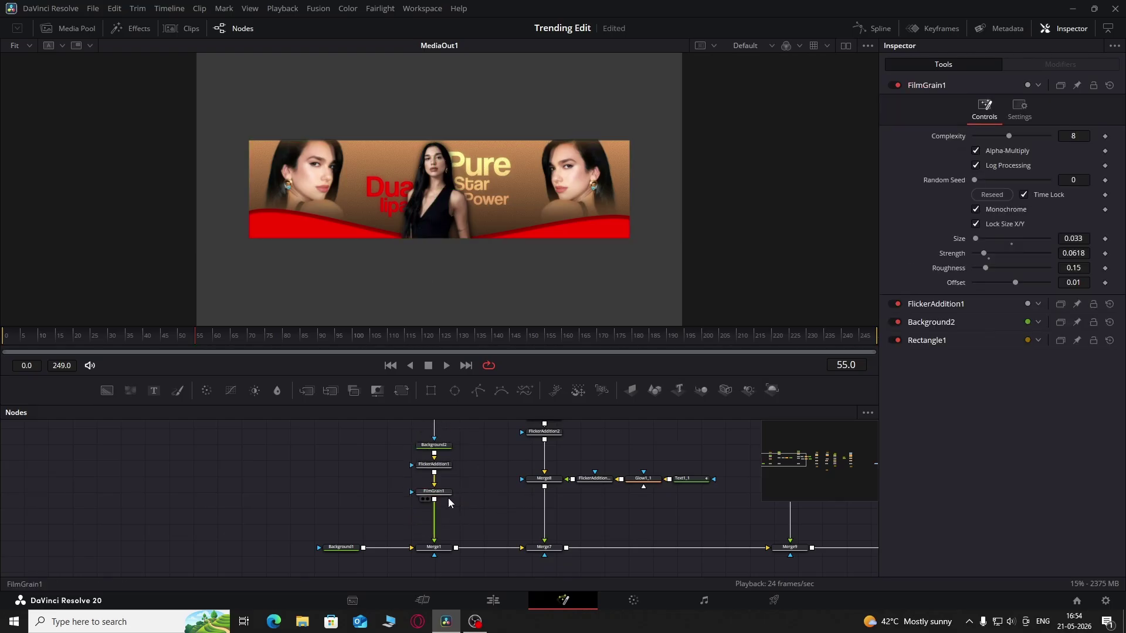
click(448, 498)
key(shift+space)
text(dr)
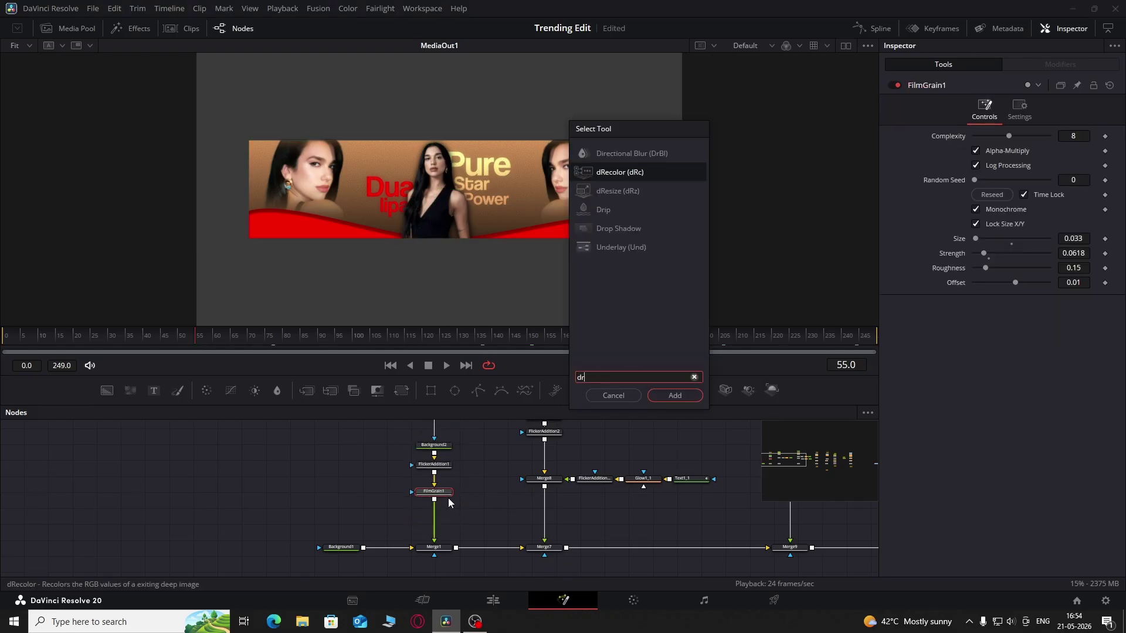
text(op)
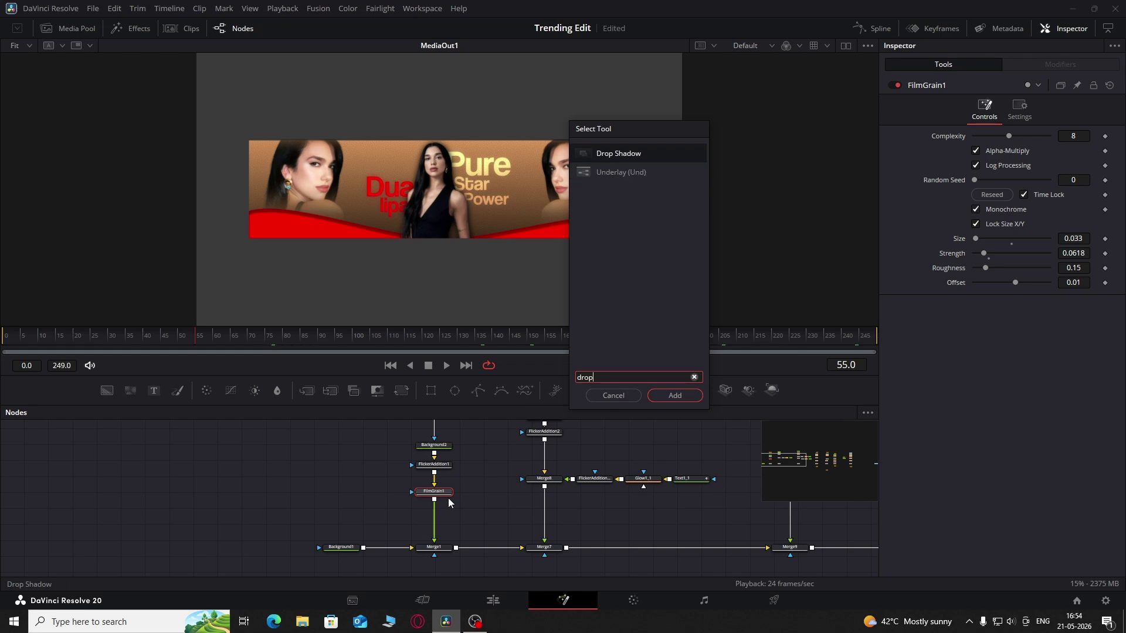
key(Return)
Set DropShadow2's shadow strength to 1.0 and drop distance to 0.0099, and play back the banner
key(space)
key(space)
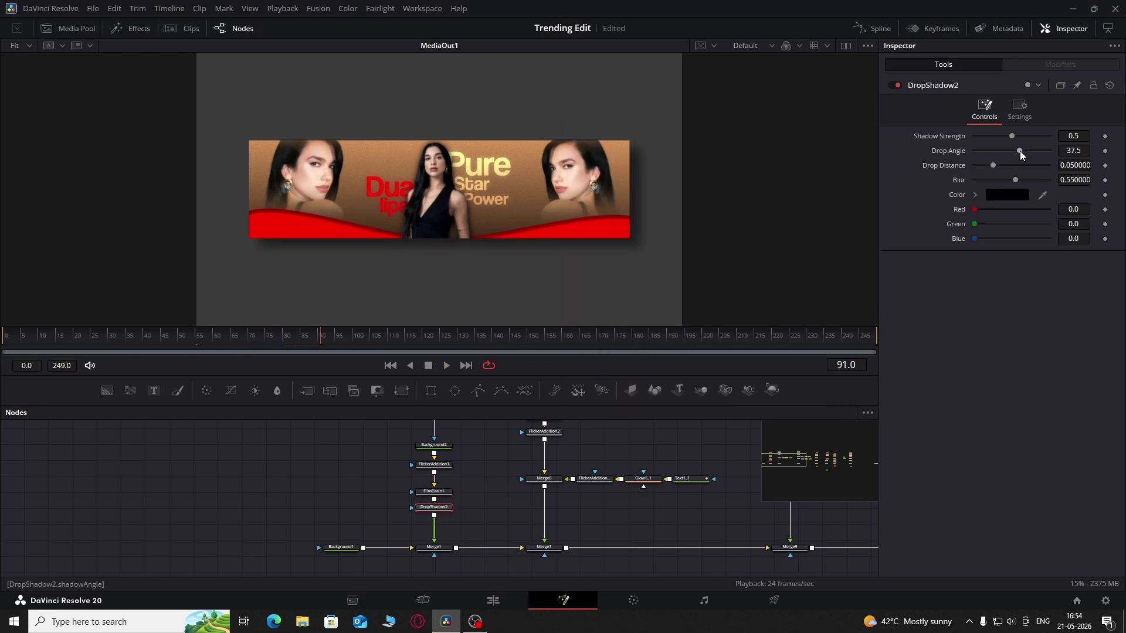
drag(1011, 135, 1049, 136)
drag(1088, 170, 1062, 170)
key(space)
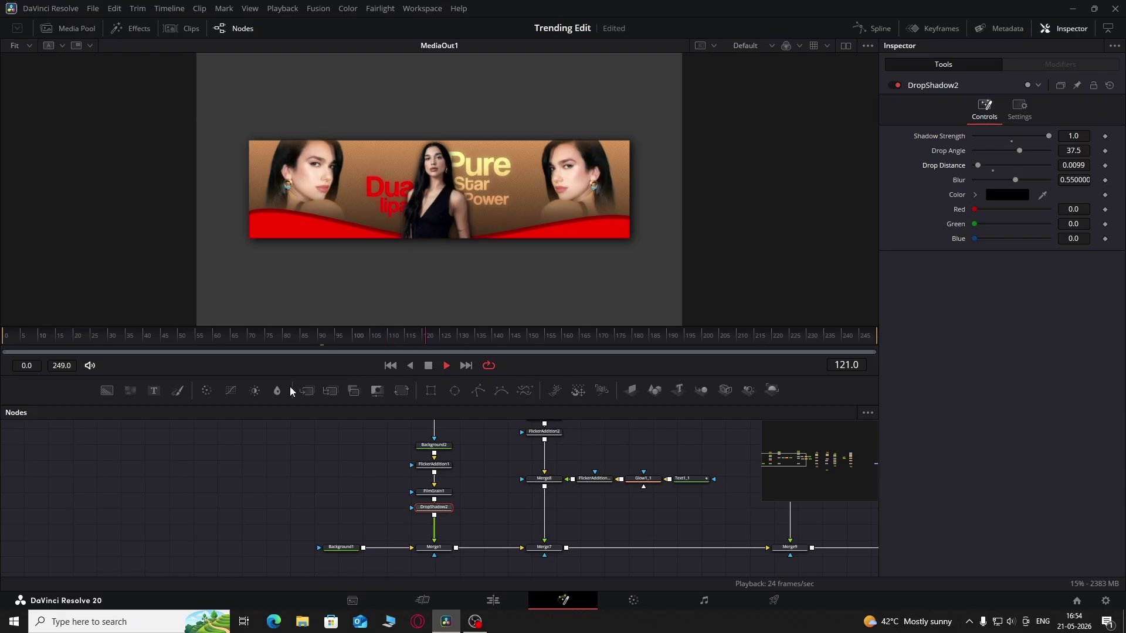
drag(300, 341, 153, 346)
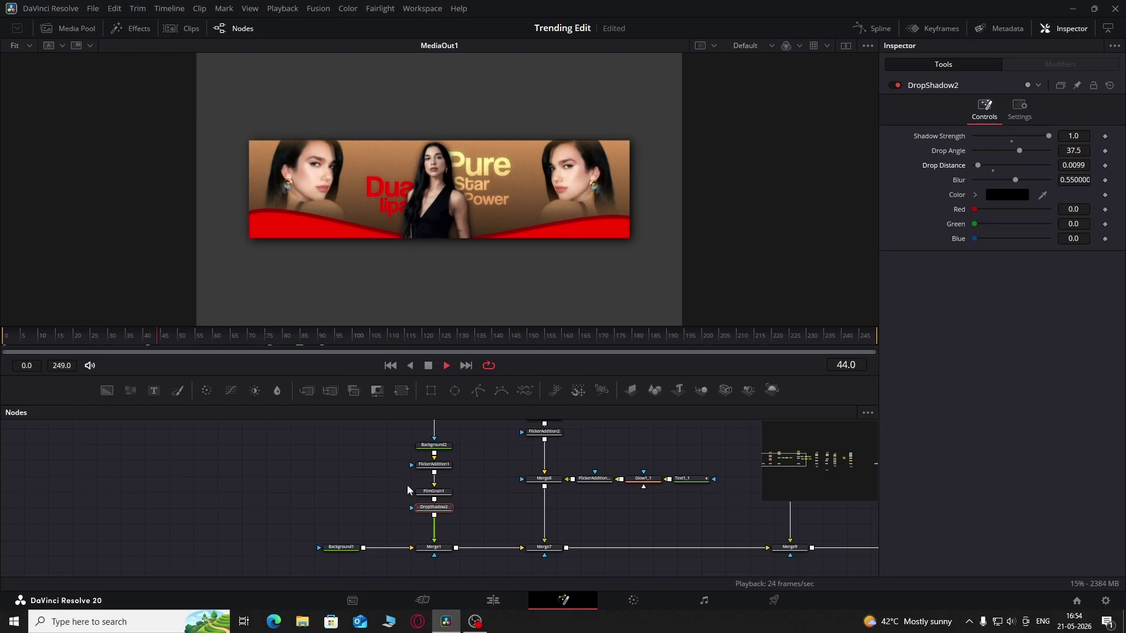